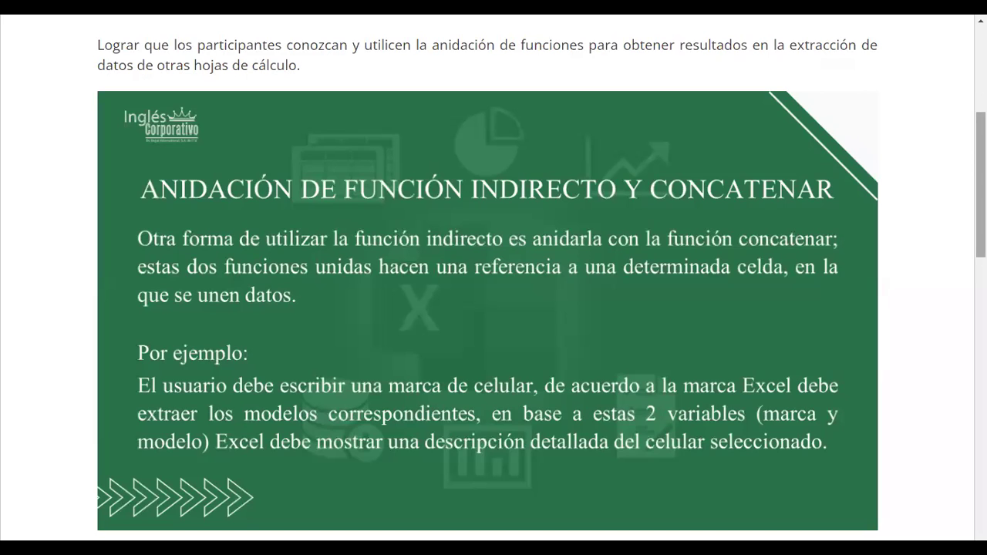
# Scroll the lesson down to the INDIRECTO syntax section and its SONY Xperia 1 example table
pyautogui.scroll(-1, 217, 260)
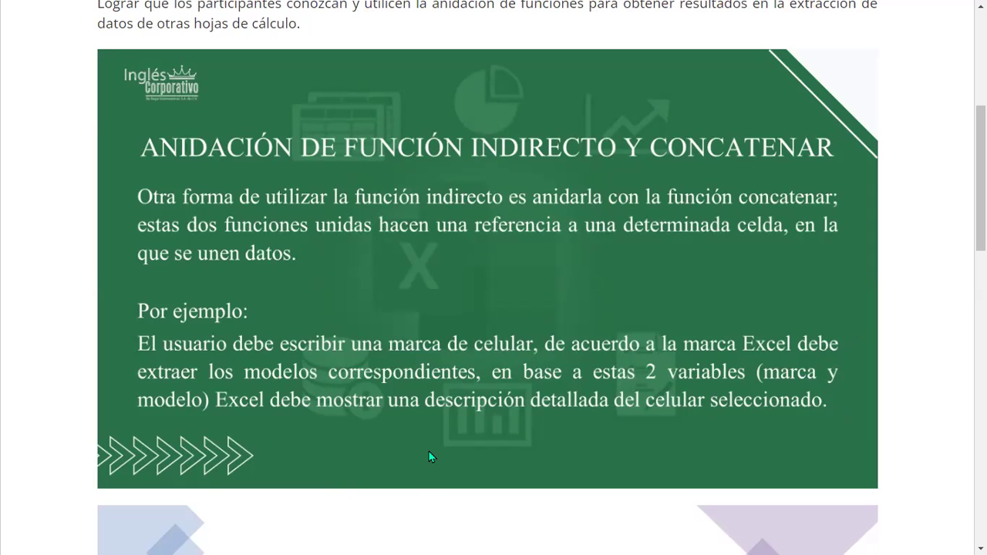
pyautogui.scroll(-4, 429, 451)
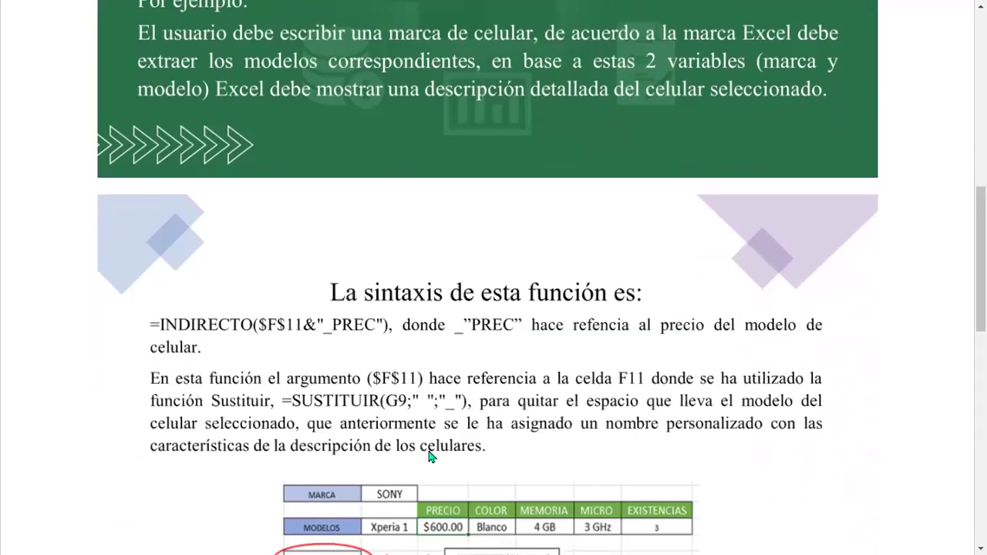
pyautogui.scroll(-1, 429, 451)
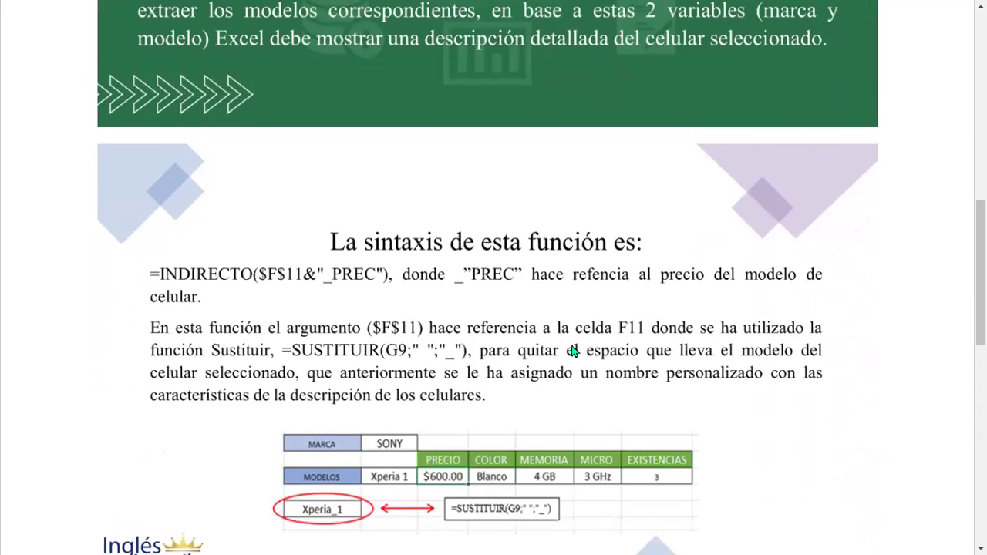
pyautogui.scroll(-2, 572, 351)
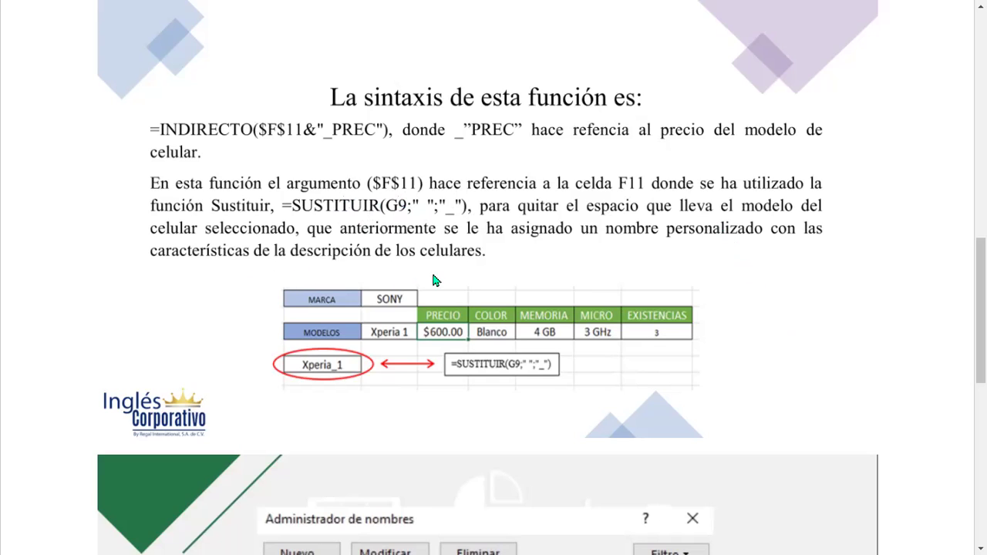
# Scroll further to show the full Administrador de nombres slide with ranges like APPLE and iPhone_1_PREC
pyautogui.scroll(-2, 498, 286)
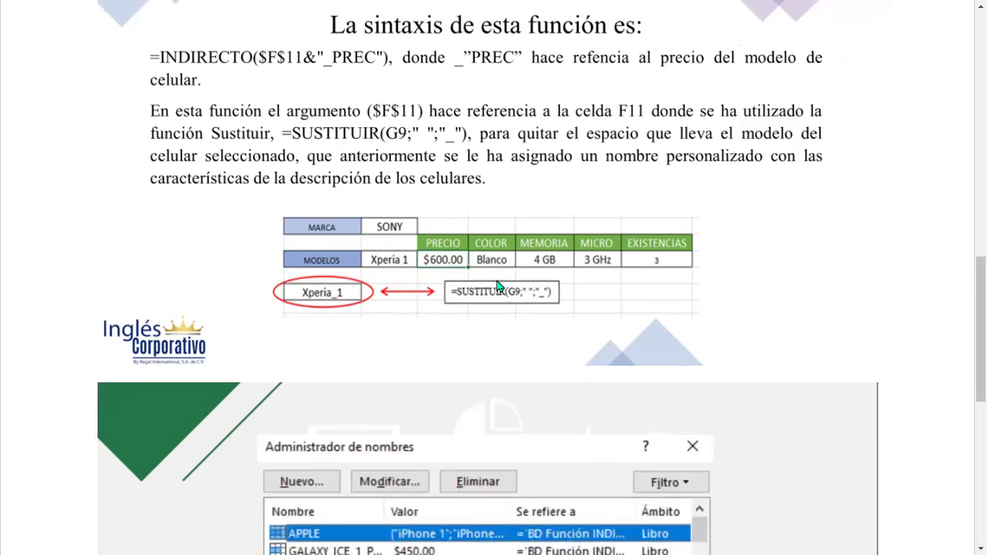
pyautogui.scroll(-2, 498, 287)
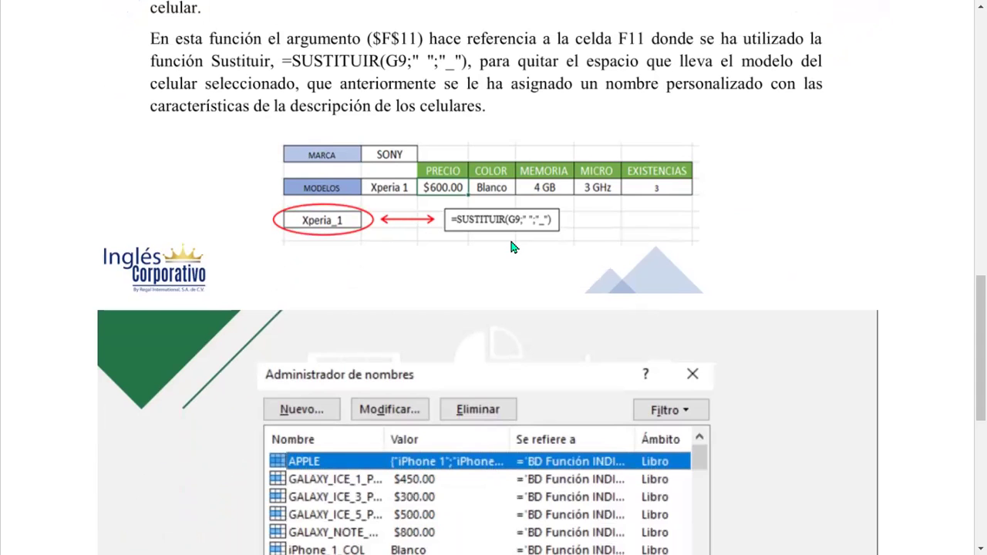
pyautogui.scroll(-4, 510, 241)
pyautogui.scroll(-2, 508, 241)
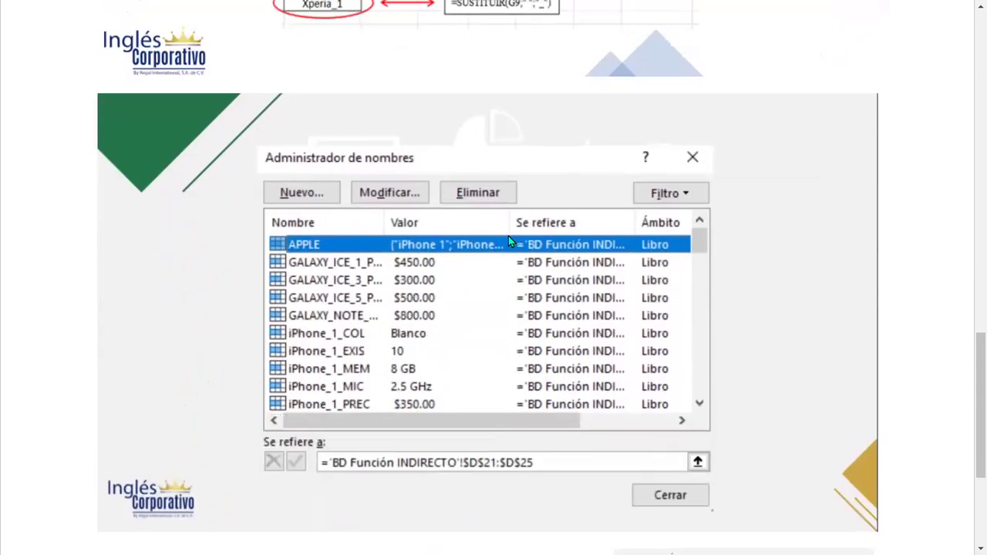
pyautogui.scroll(-2, 508, 241)
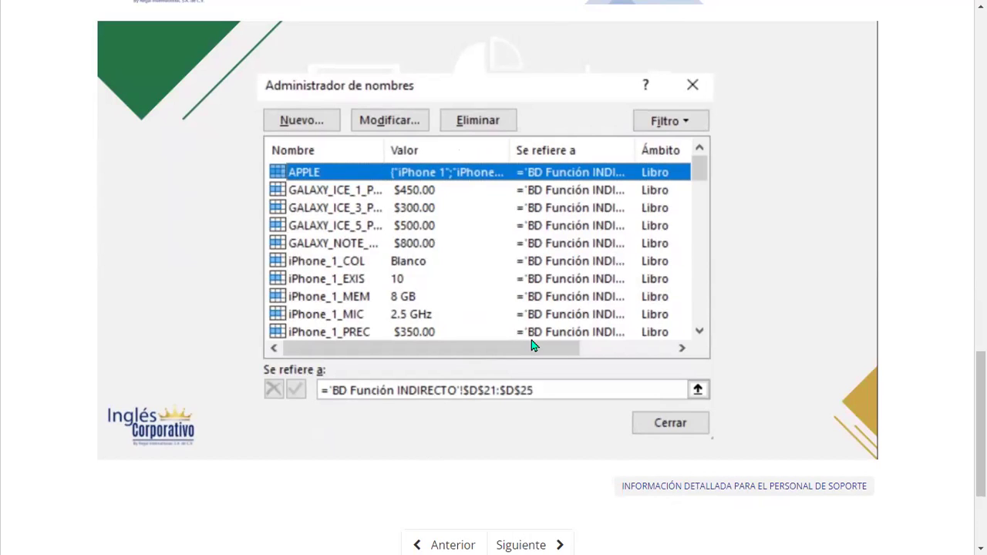
pyautogui.scroll(-1, 537, 339)
pyautogui.scroll(-2, 537, 339)
# Move to the next unit and scroll down to its embedded Indirecto y Concatenar video
pyautogui.click(534, 370)
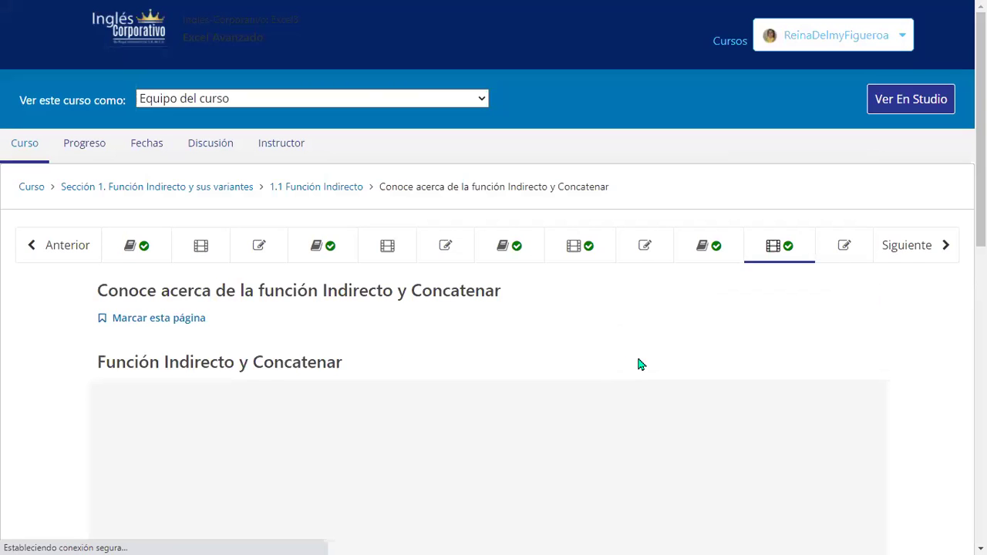
pyautogui.scroll(-1, 637, 364)
pyautogui.scroll(-2, 638, 364)
pyautogui.scroll(-1, 637, 363)
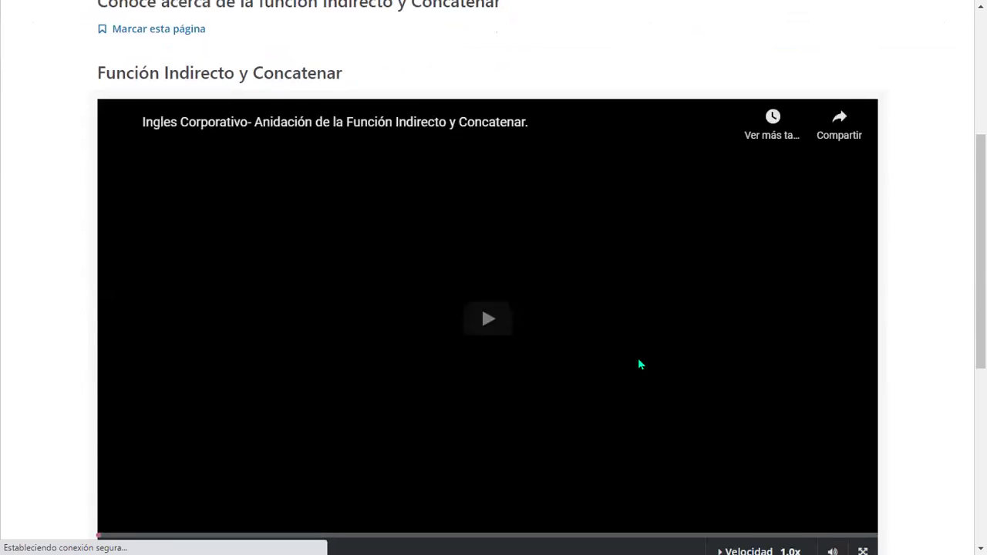
pyautogui.scroll(-1, 639, 364)
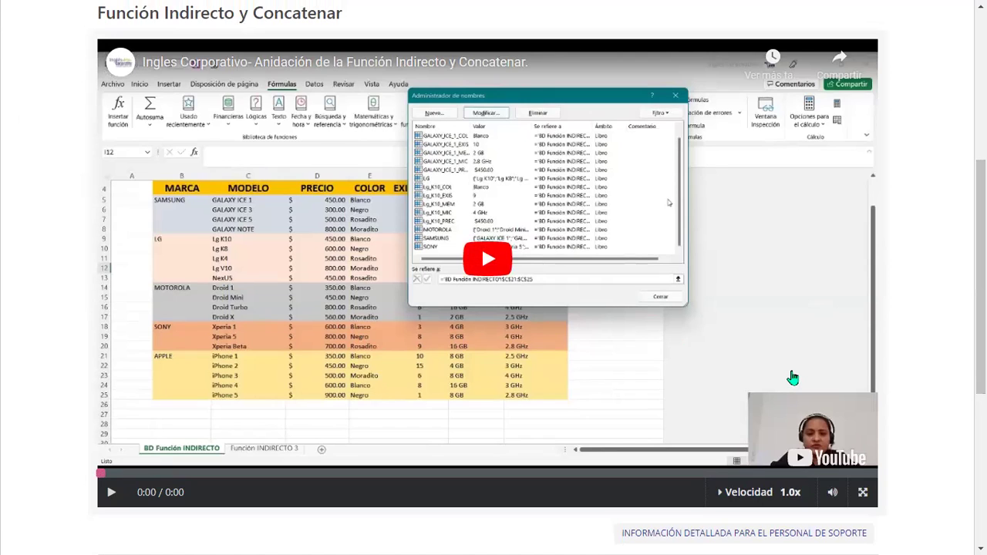
pyautogui.click(490, 275)
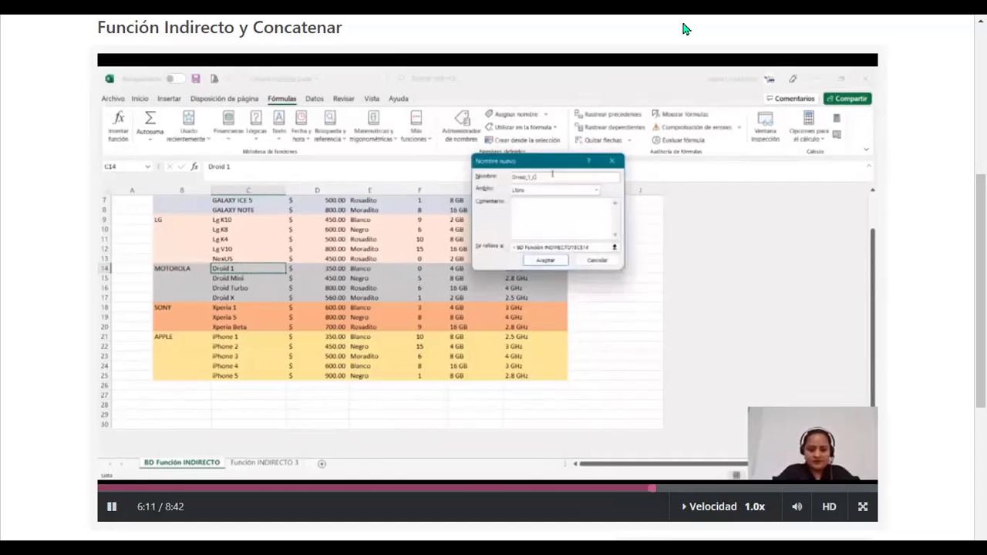
pyautogui.scroll(-1, 682, 23)
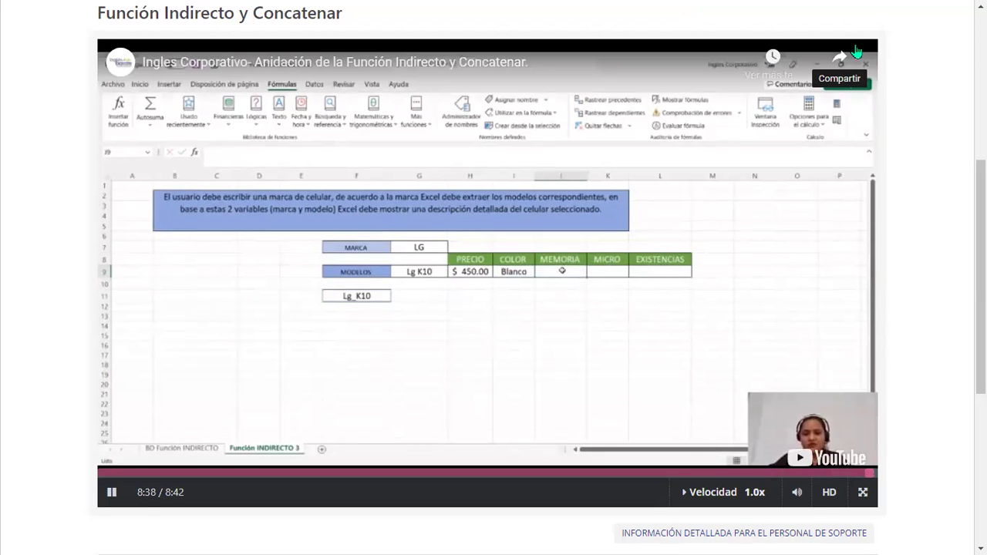
# Navigate the Guardar como dialog via Excel avanzado and EXCEL03-01-9-10-PM-04-22 into Semana 1
pyautogui.scroll(-1, 942, 353)
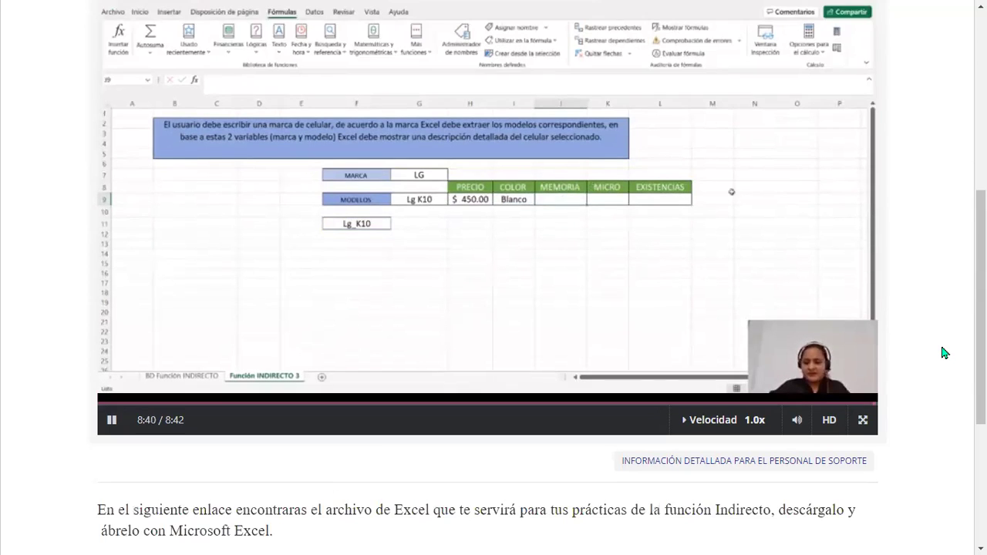
pyautogui.scroll(-2, 942, 352)
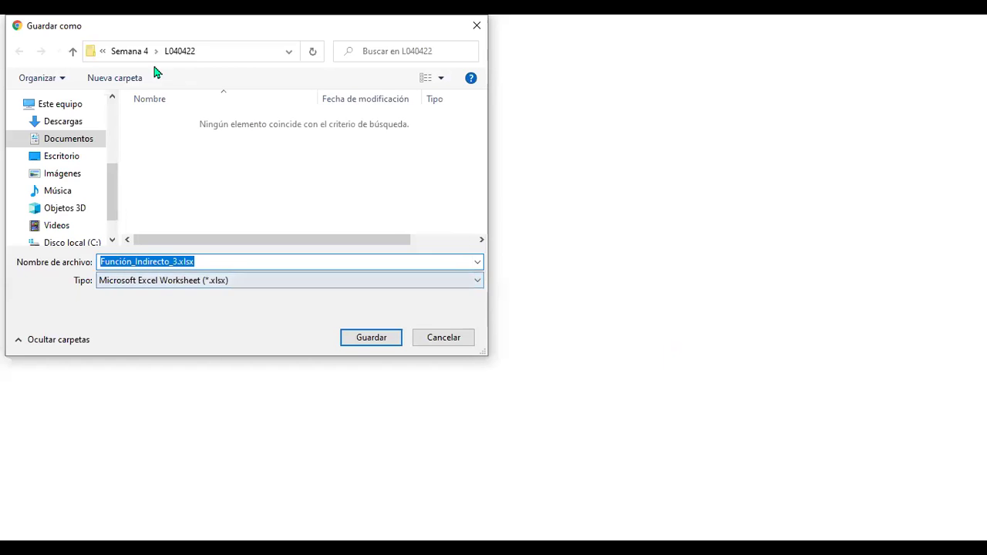
pyautogui.click(125, 52)
pyautogui.click(152, 53)
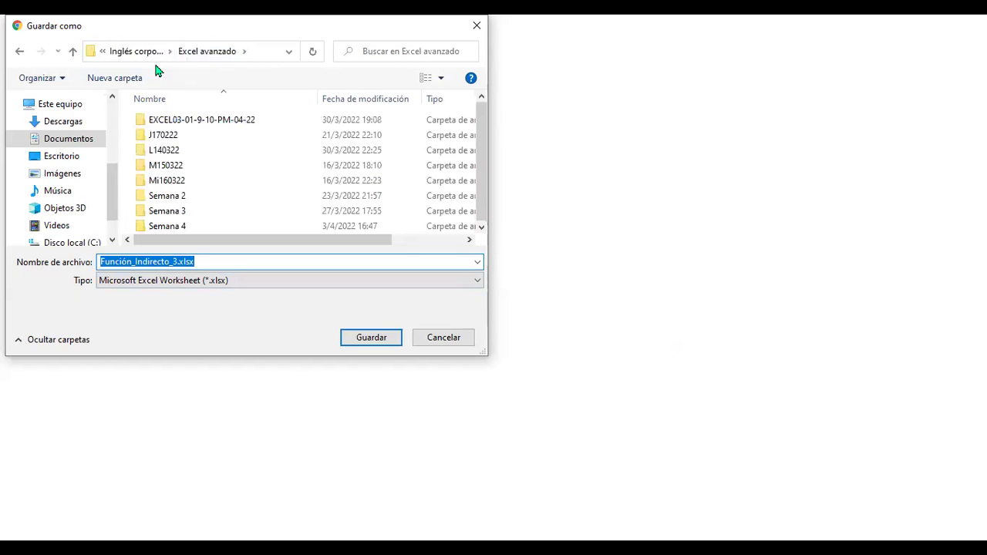
pyautogui.doubleClick(176, 123)
pyautogui.doubleClick(175, 125)
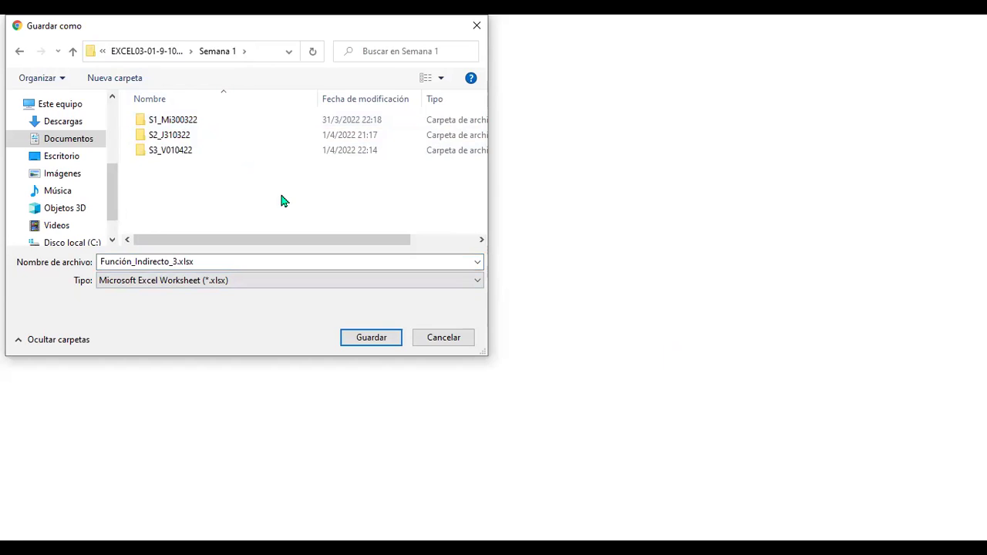
# Create the folder S4_L040422 and save Función_Indirecto_3.xlsx into it
pyautogui.click(102, 78)
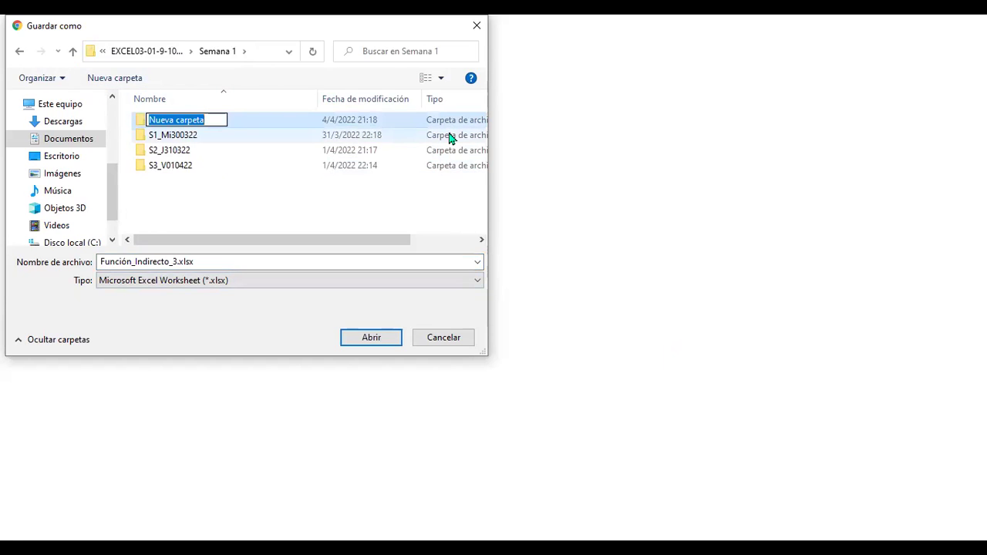
pyautogui.write('S4_')
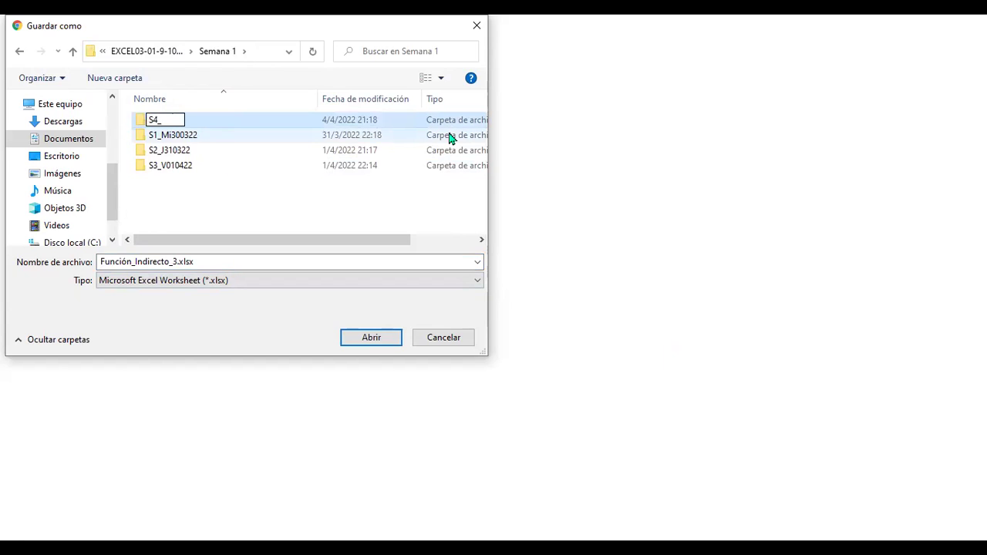
pyautogui.write('L040422')
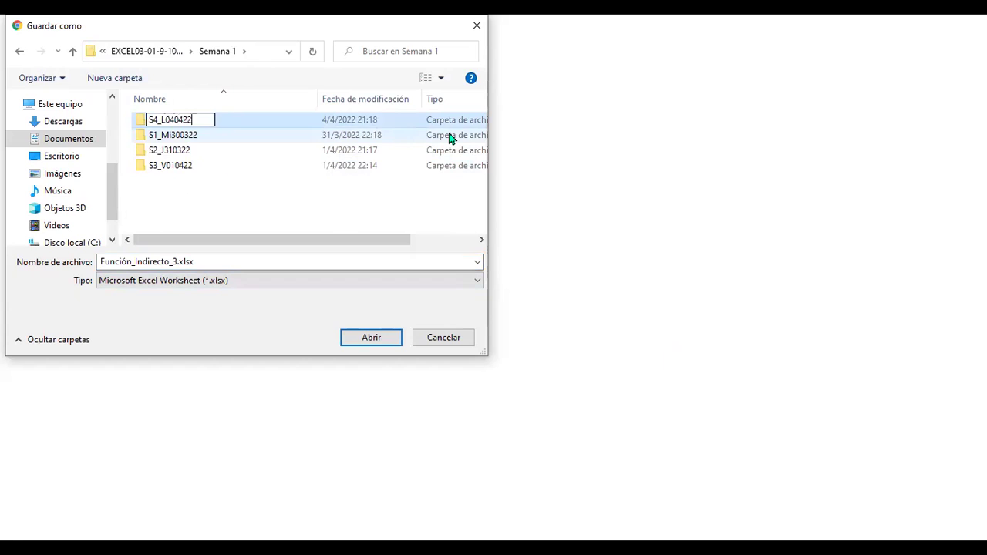
pyautogui.press('Return')
pyautogui.press('Return')
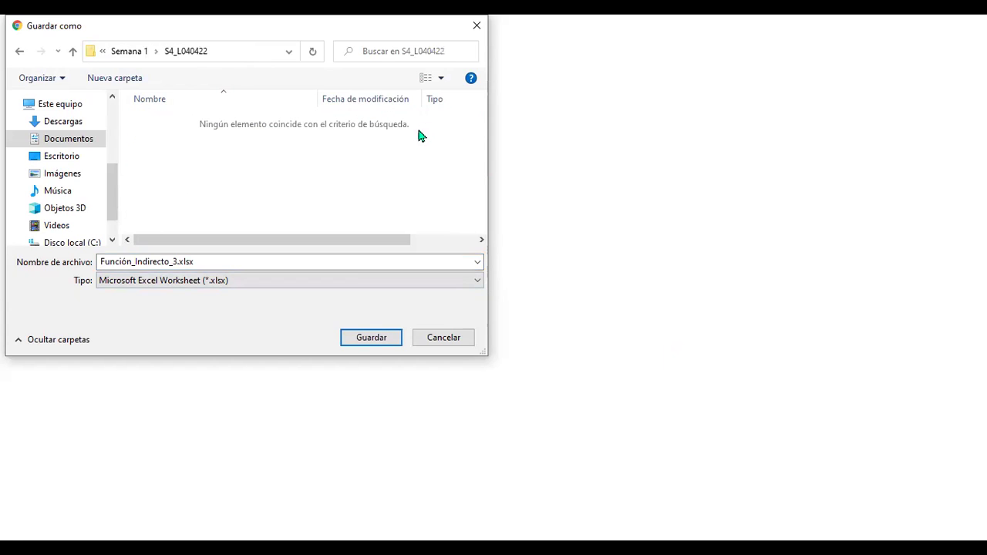
pyautogui.click(368, 344)
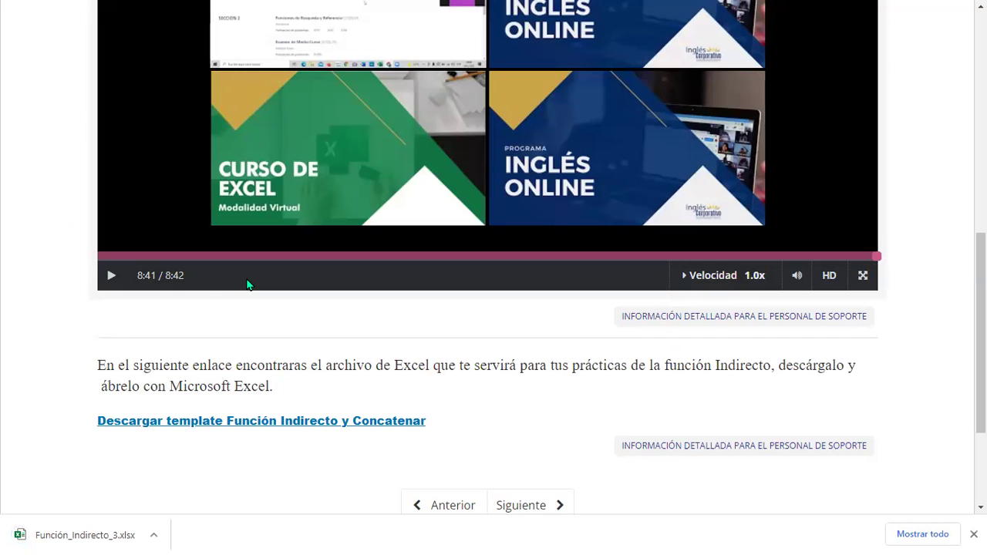
# Open the downloaded Función_Indirecto_3.xlsx from Chrome's download bar in Excel
pyautogui.click(63, 534)
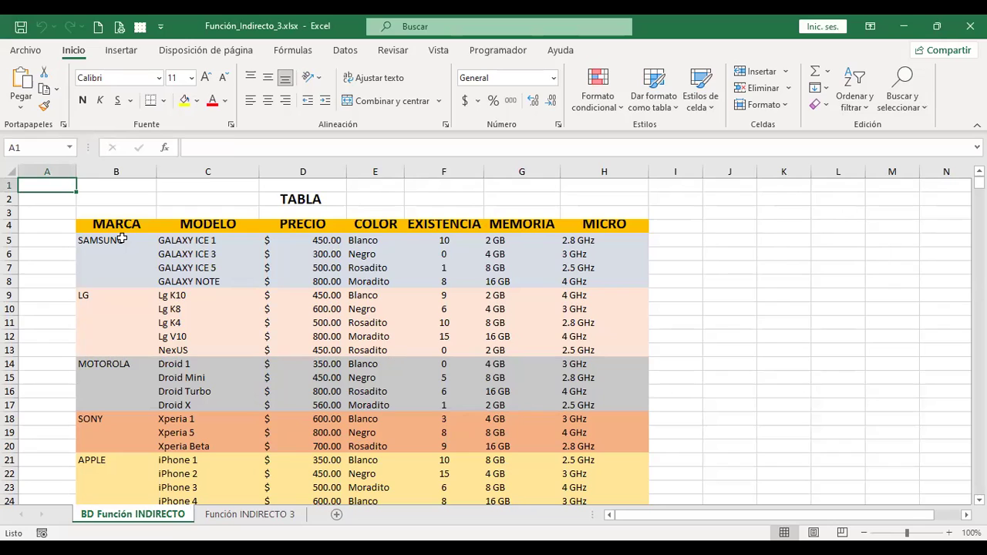
# Compare the BD Función INDIRECTO phone table with the empty Función INDIRECTO 3 sheet, ending on the data table
pyautogui.click(121, 238)
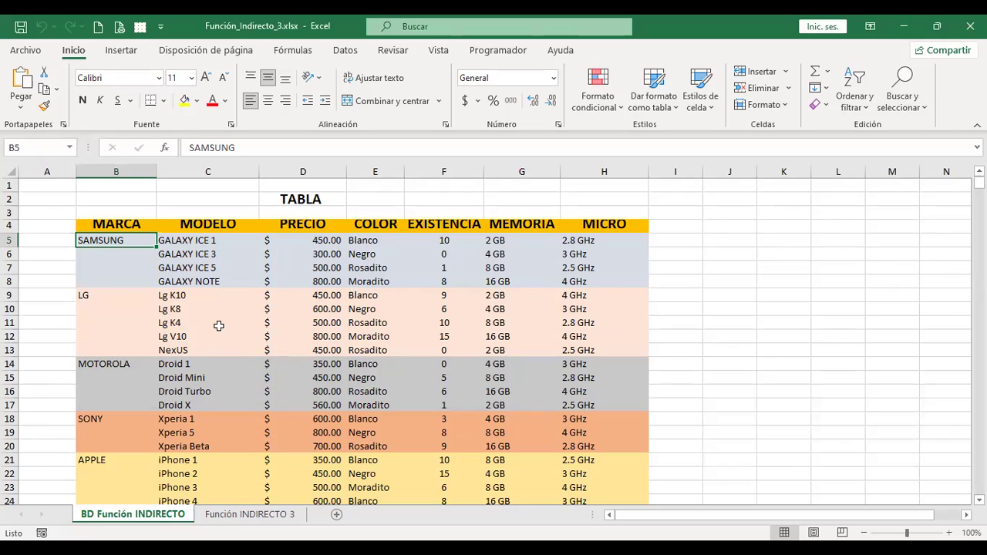
pyautogui.click(249, 514)
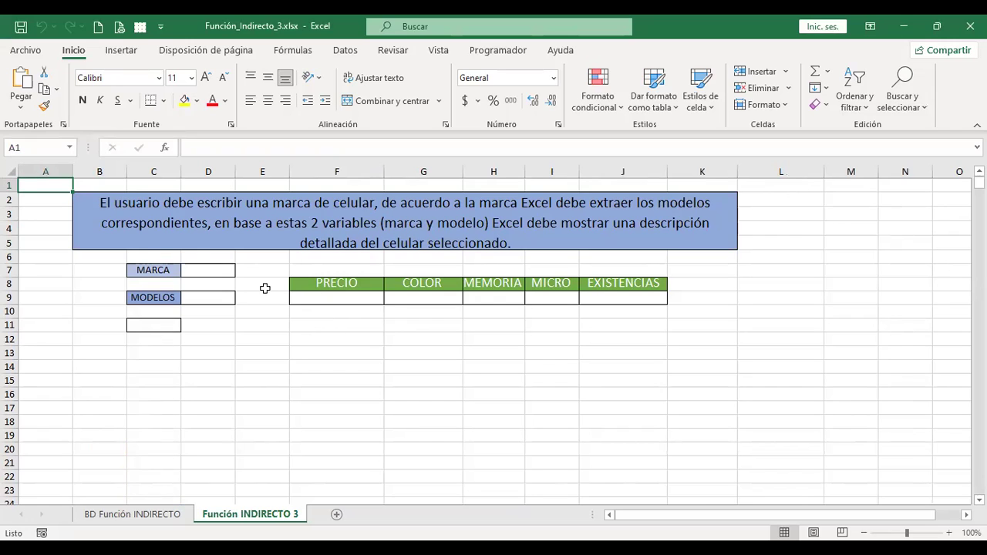
pyautogui.click(205, 269)
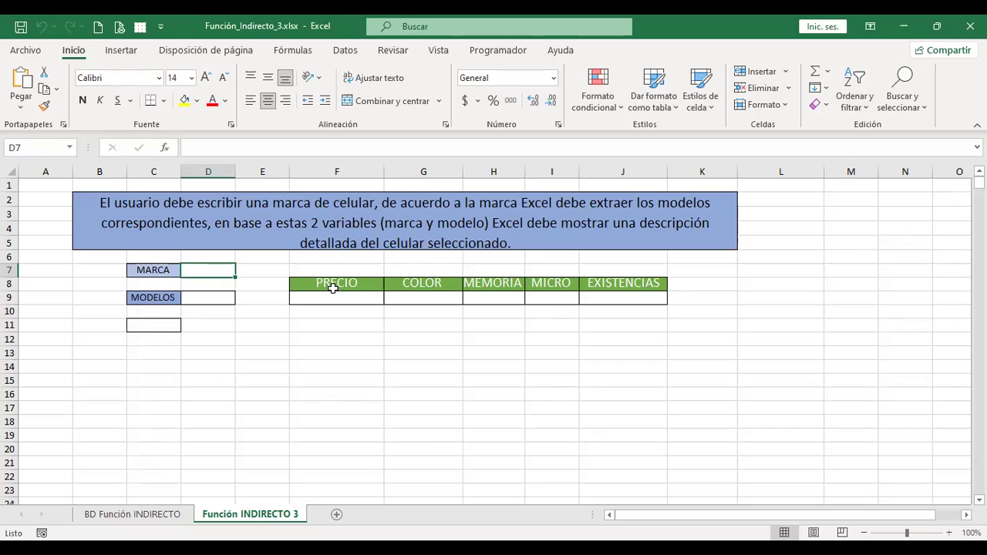
pyautogui.click(136, 514)
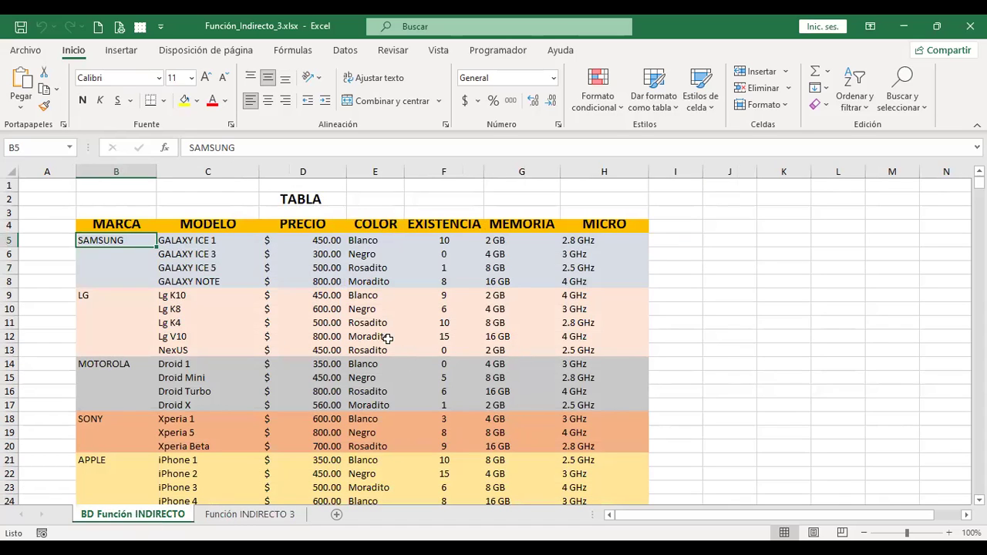
pyautogui.click(266, 515)
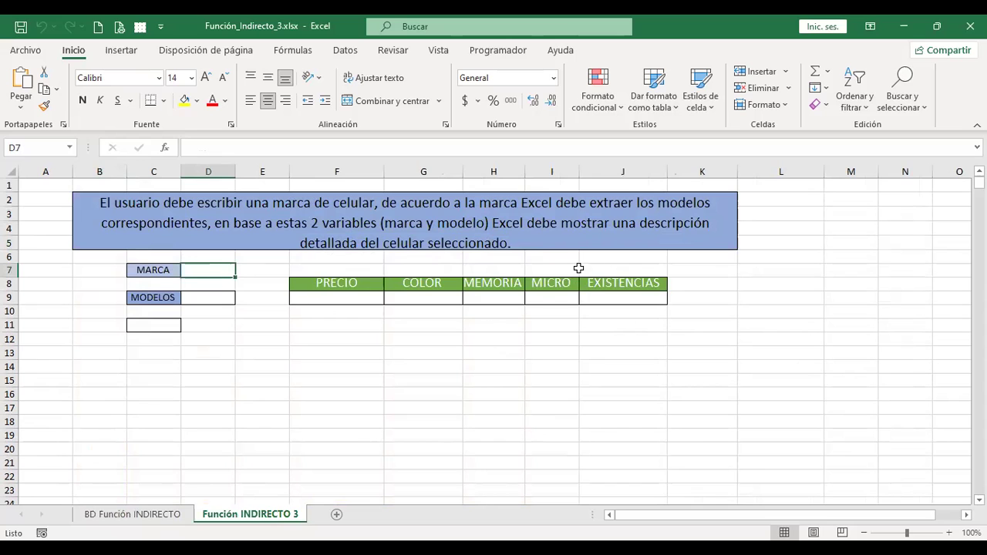
pyautogui.click(116, 515)
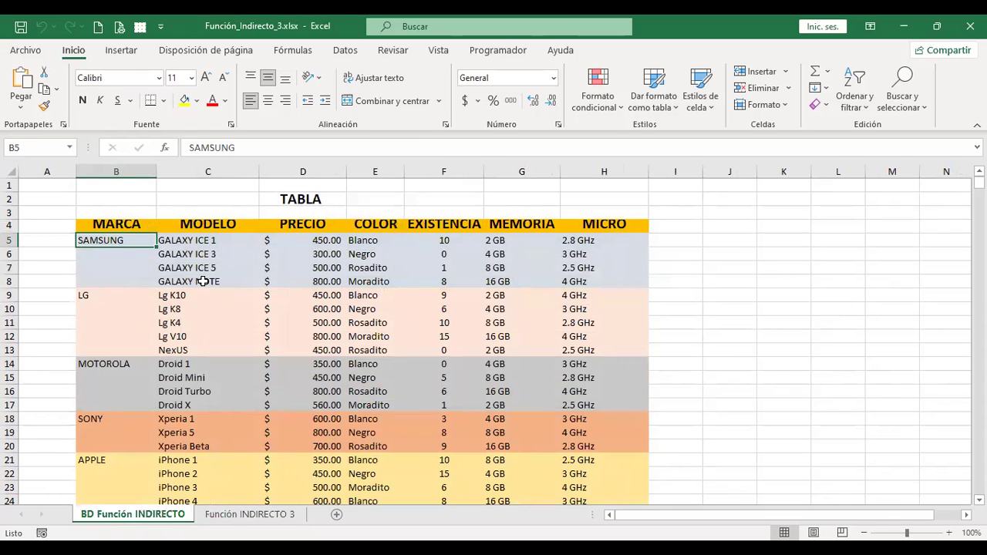
# Check the workbook's defined names list on the Fórmulas tab, finding it empty
pyautogui.click(285, 52)
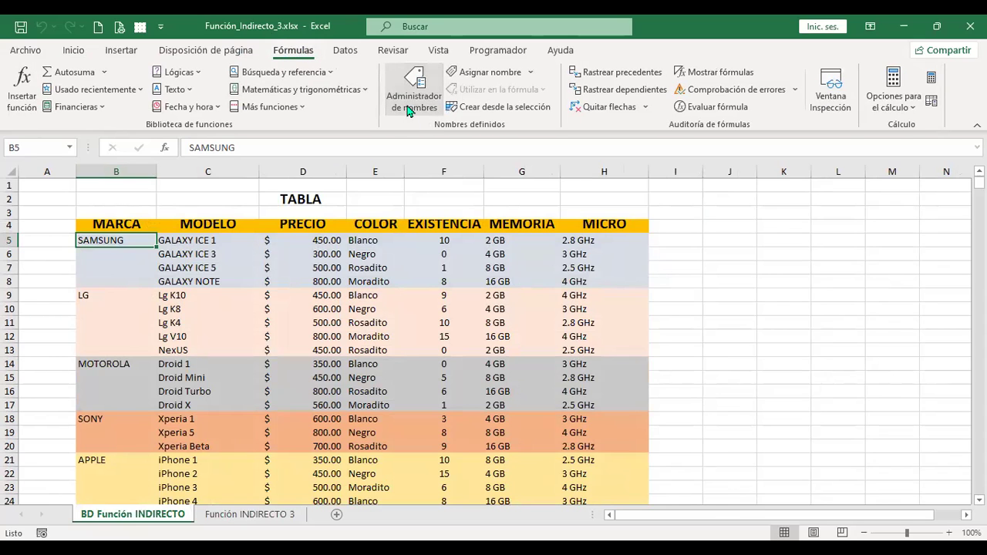
pyautogui.click(410, 111)
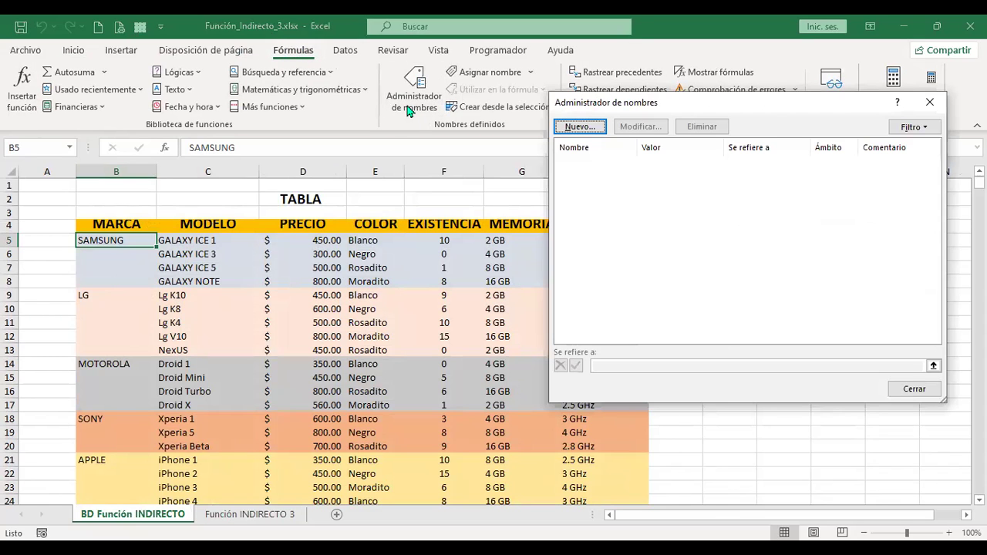
pyautogui.click(922, 391)
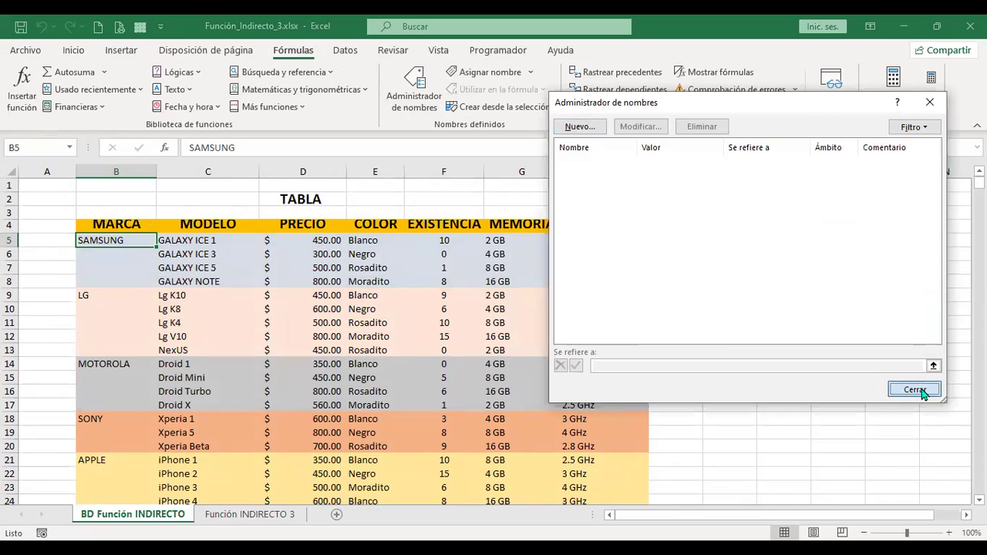
pyautogui.click(922, 391)
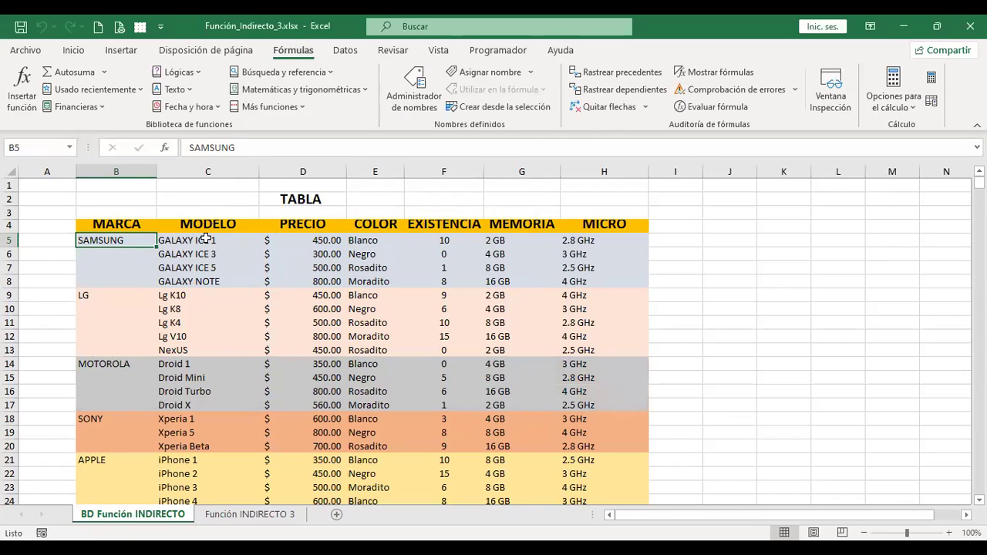
# Name C5:C8 as SAMSUNG and C9:C13 as LG through the Name Box
pyautogui.moveTo(207, 238); pyautogui.dragTo(208, 272)
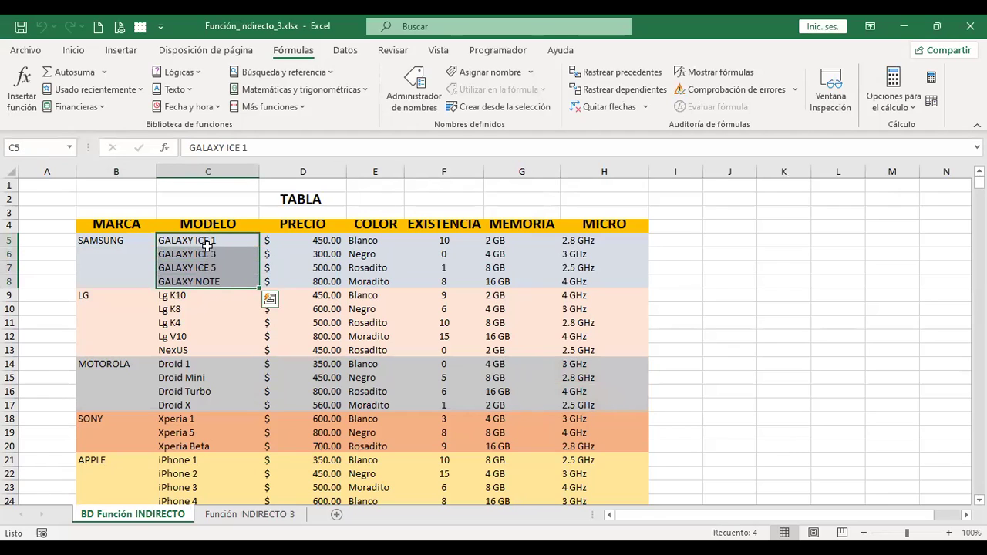
pyautogui.click(41, 147)
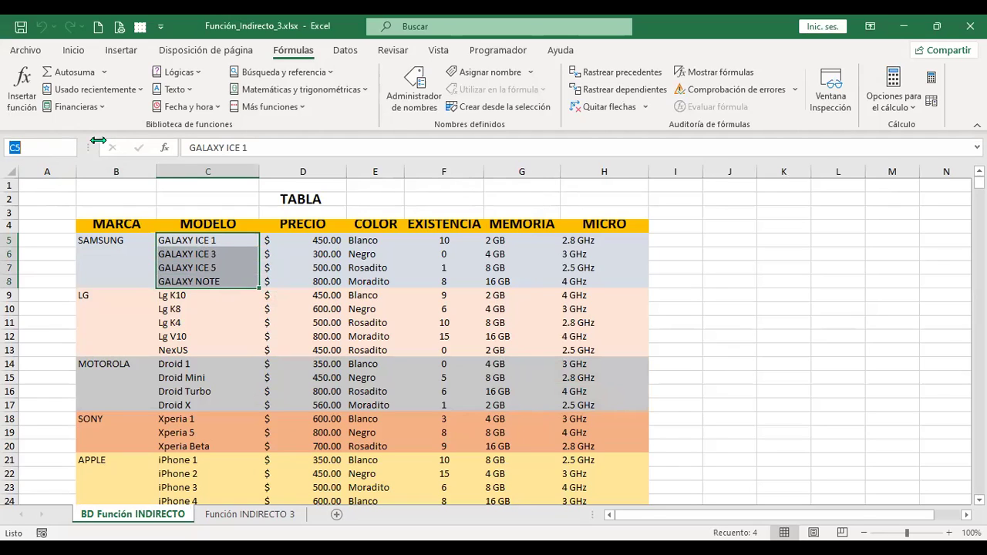
pyautogui.write('SAMSUNG')
pyautogui.press('Return')
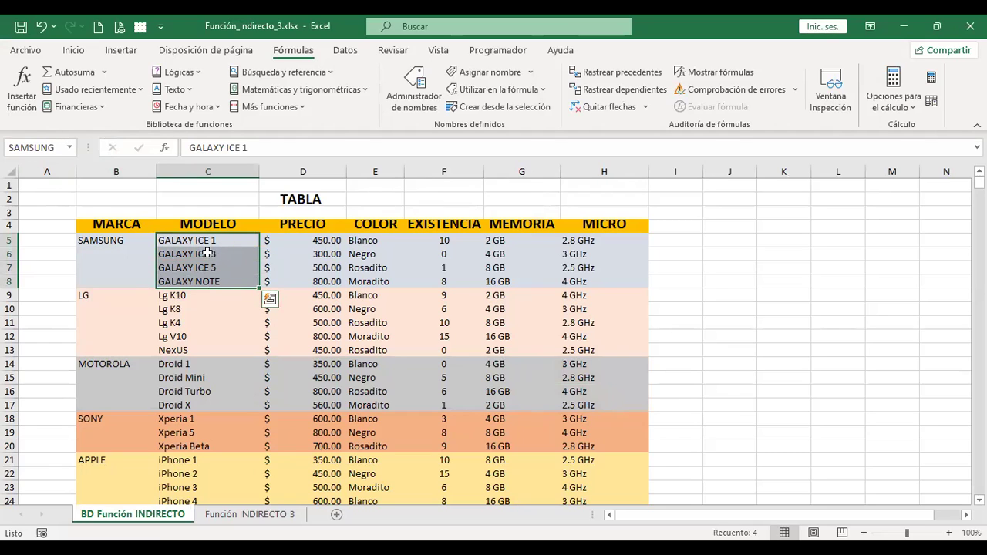
pyautogui.moveTo(187, 294); pyautogui.dragTo(188, 348)
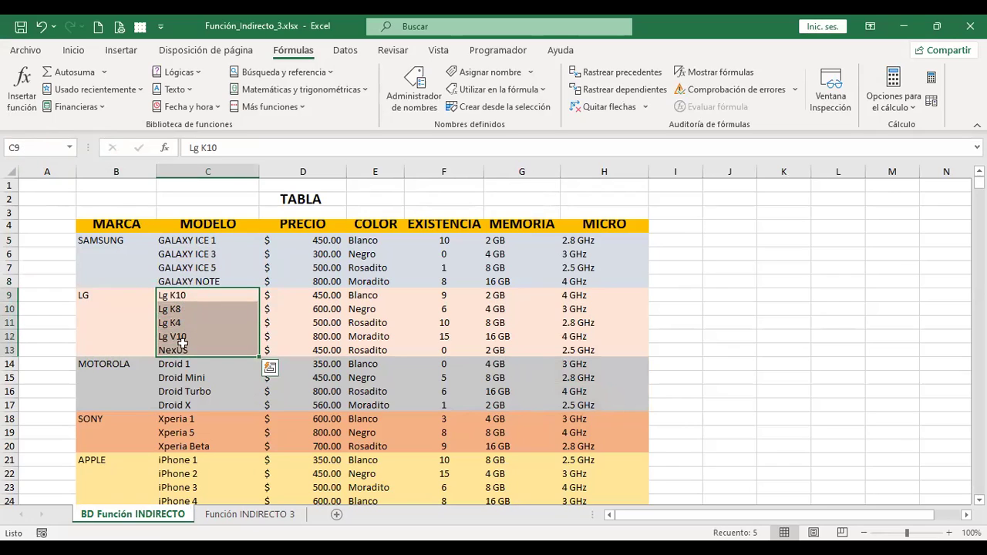
pyautogui.click(32, 146)
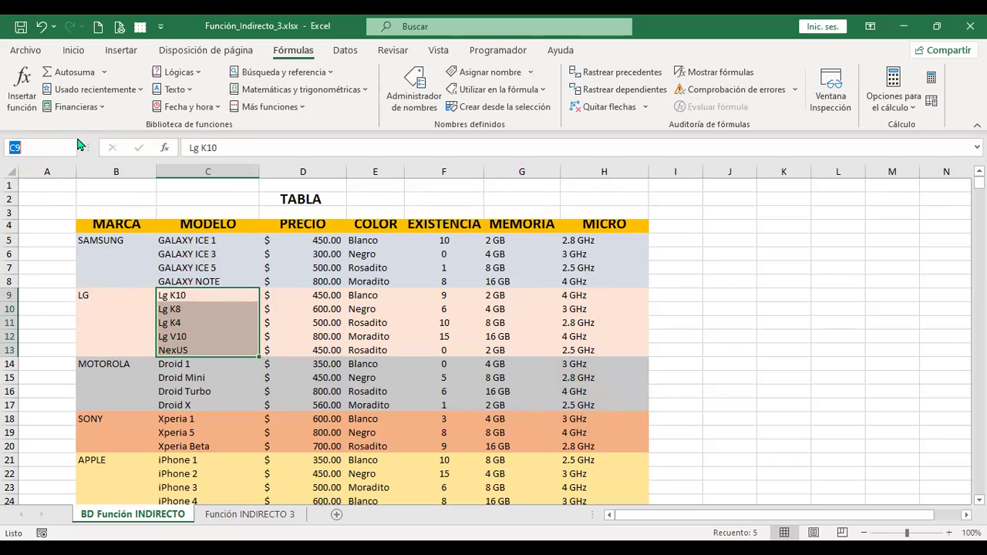
pyautogui.write('LG')
pyautogui.press('Return')
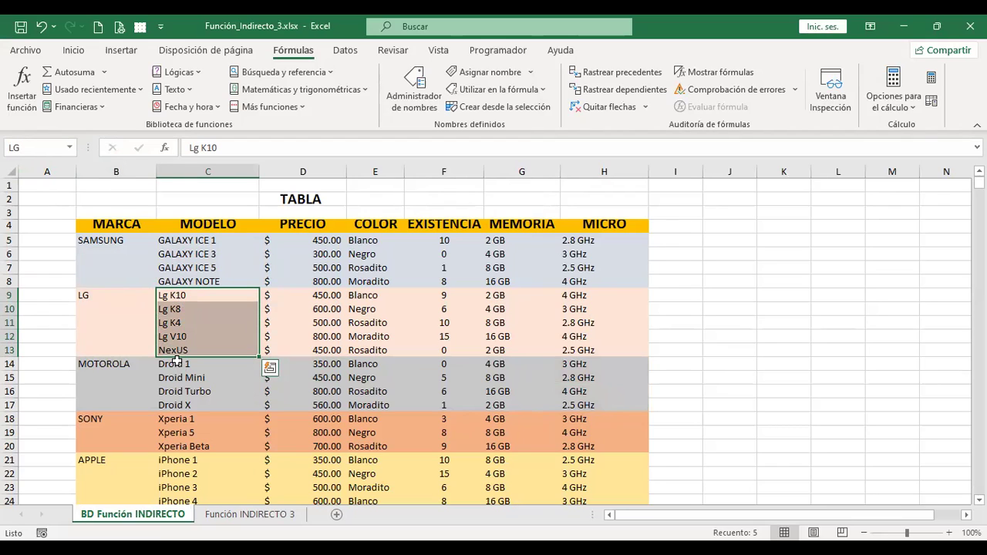
# Name C14:C17 as MOTOROLA and C18:C20 as SONY
pyautogui.moveTo(176, 363); pyautogui.dragTo(189, 402)
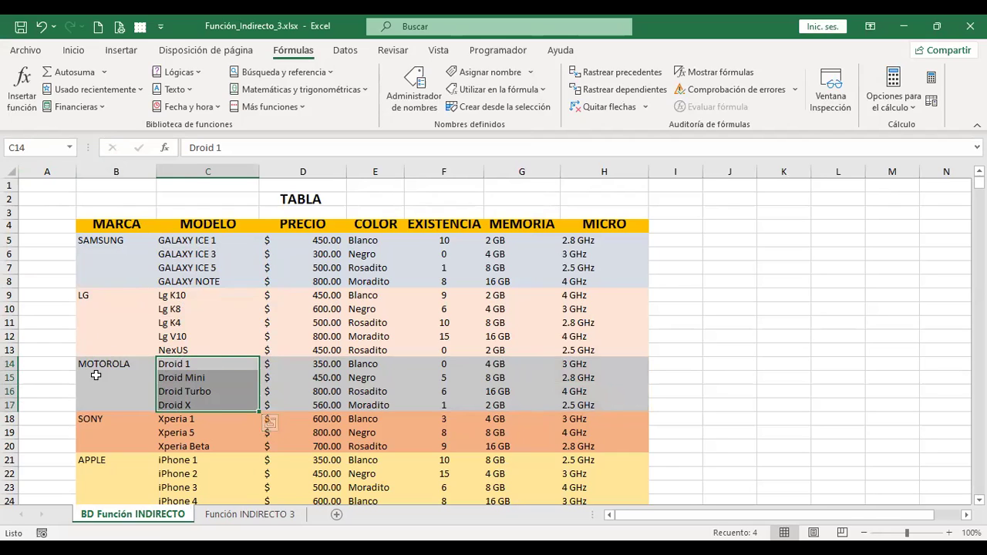
pyautogui.click(43, 147)
pyautogui.write('MOTOROLA')
pyautogui.press('Return')
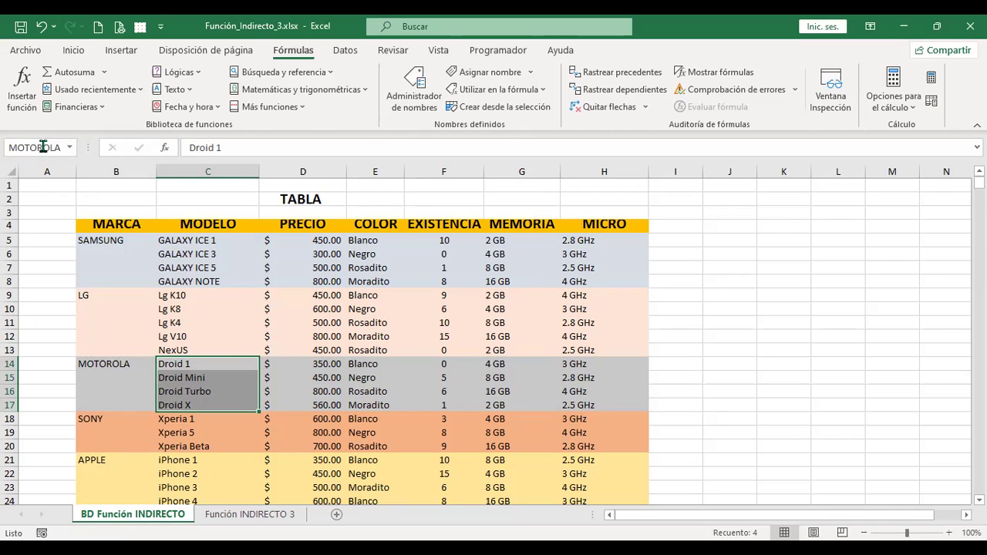
pyautogui.scroll(-1, 170, 378)
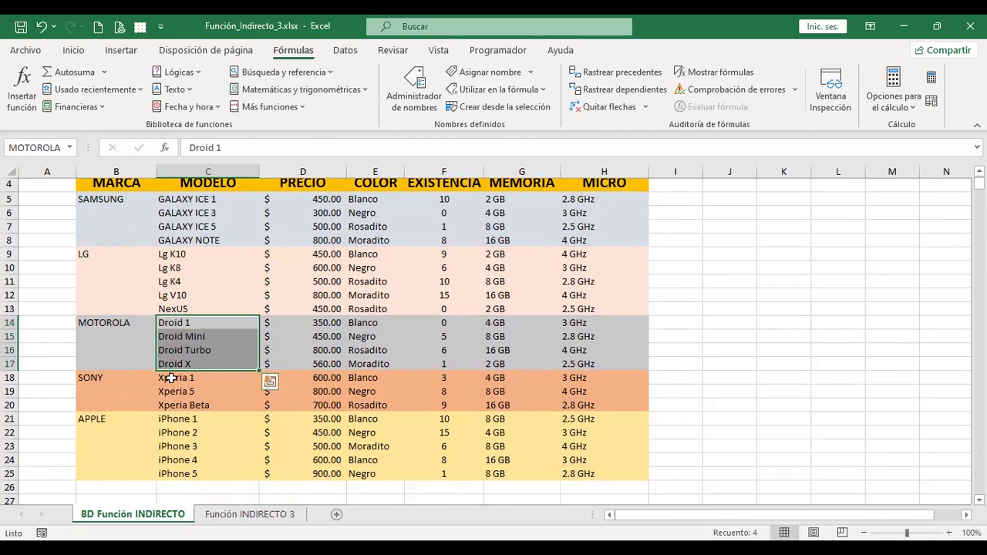
pyautogui.moveTo(170, 377); pyautogui.dragTo(174, 405)
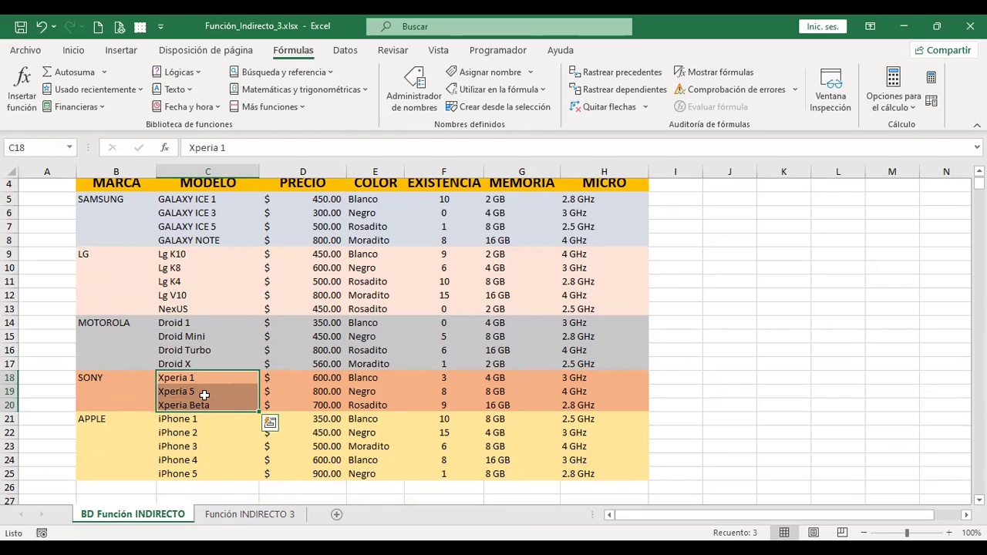
pyautogui.click(57, 147)
pyautogui.write('SO')
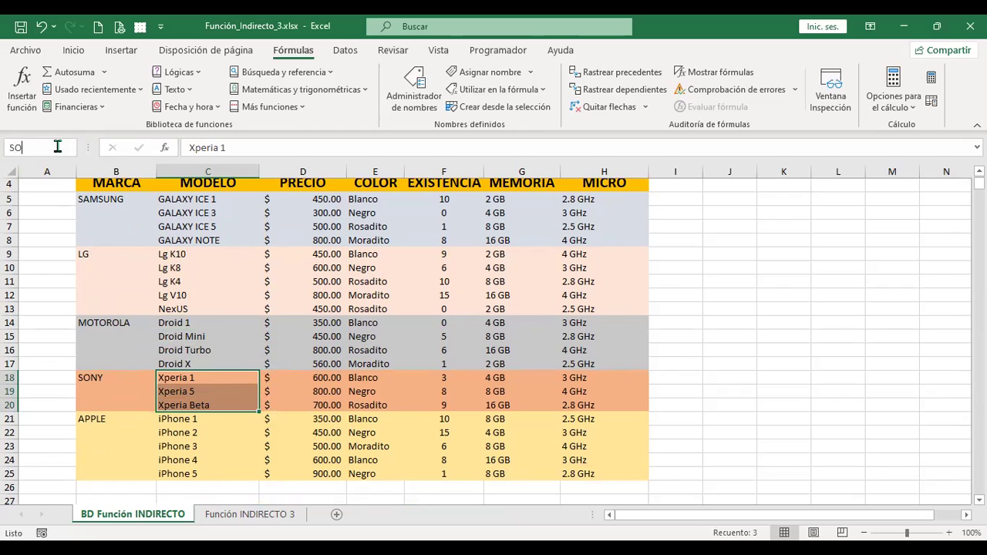
pyautogui.press('Return')
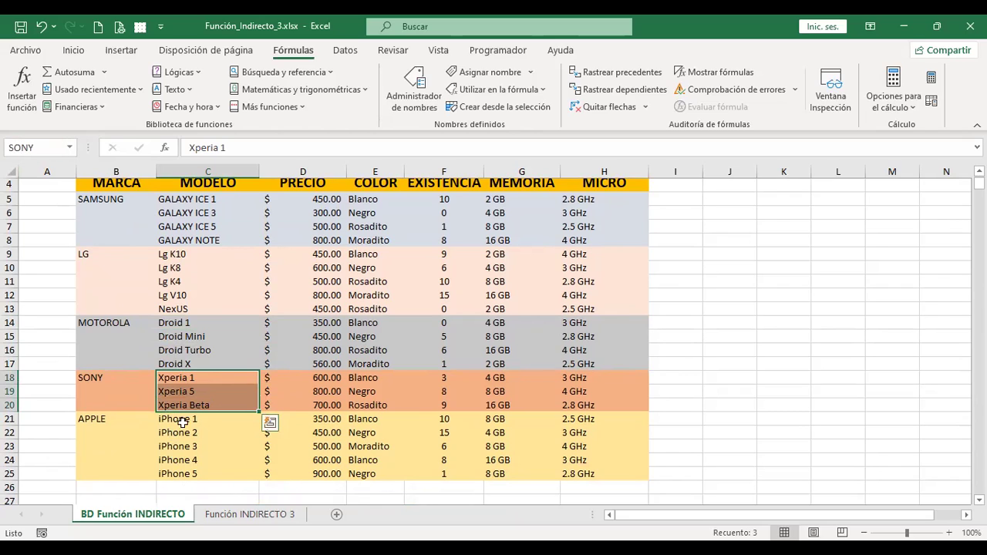
# Name the iPhone models in C21:C25 as APPLE
pyautogui.click(184, 421)
pyautogui.moveTo(186, 429); pyautogui.dragTo(187, 468)
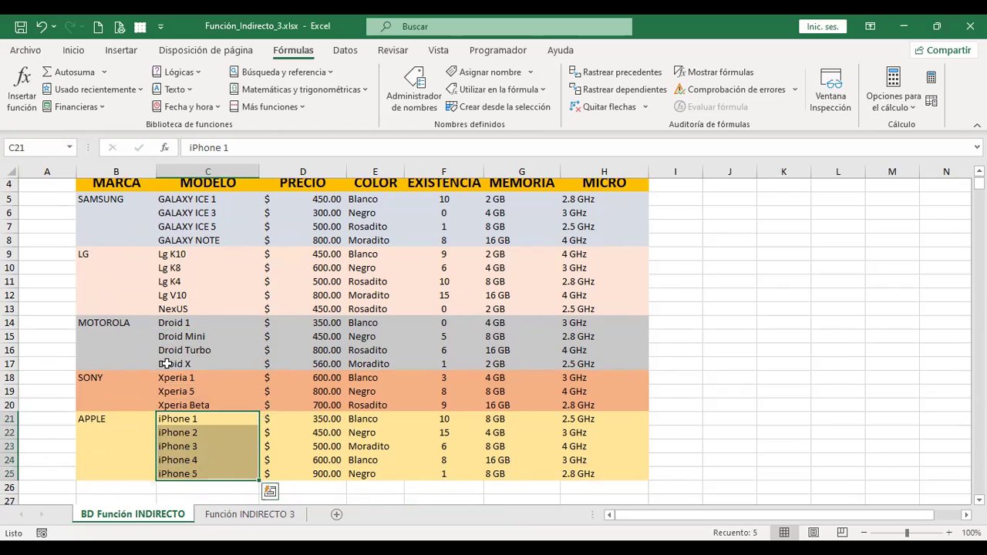
pyautogui.click(45, 143)
pyautogui.write('APPLE')
pyautogui.press('Return')
pyautogui.click(210, 191)
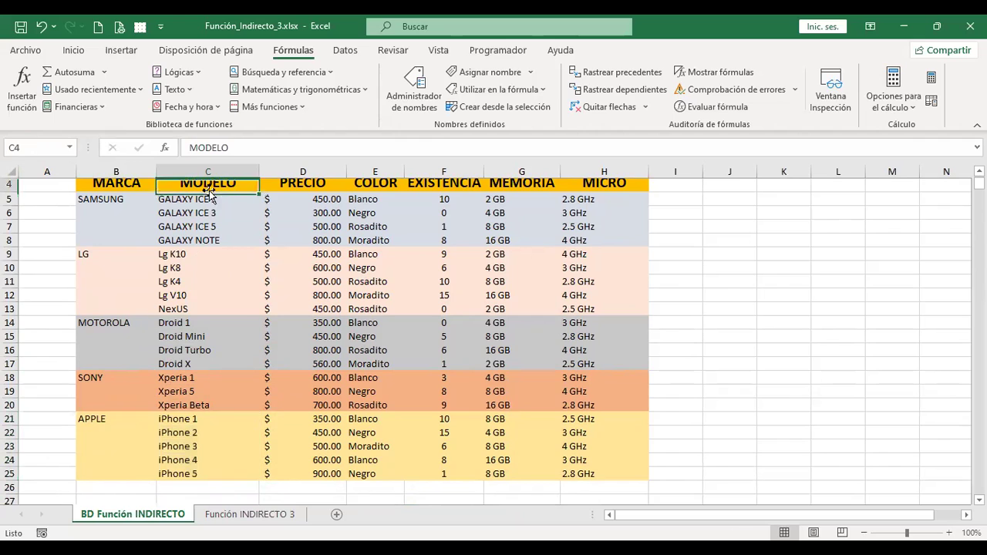
pyautogui.scroll(1, 282, 246)
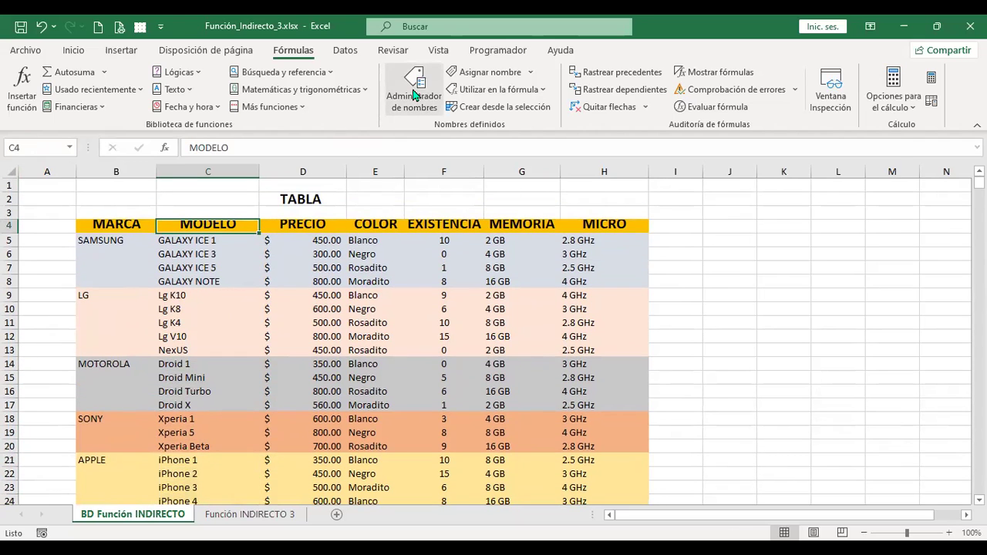
pyautogui.click(414, 94)
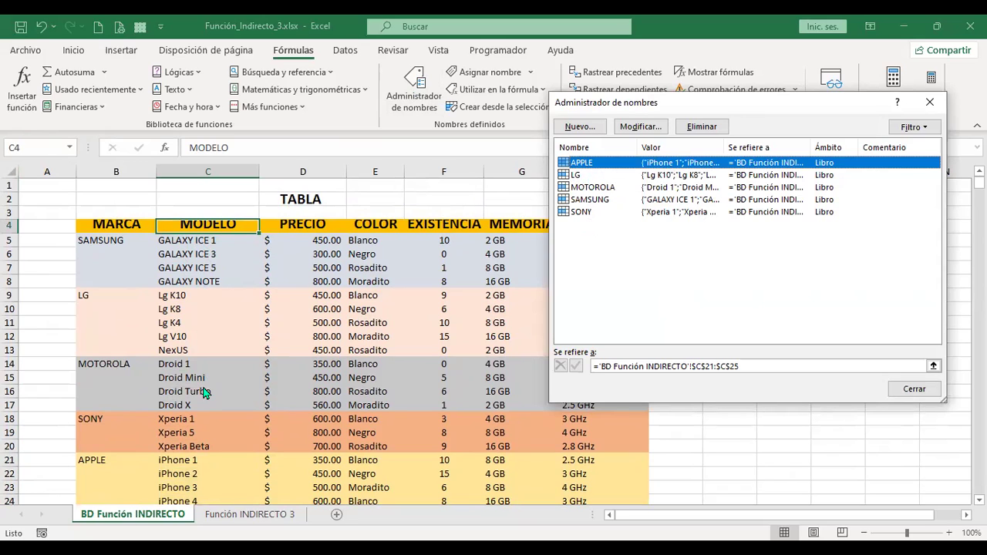
pyautogui.doubleClick(809, 149)
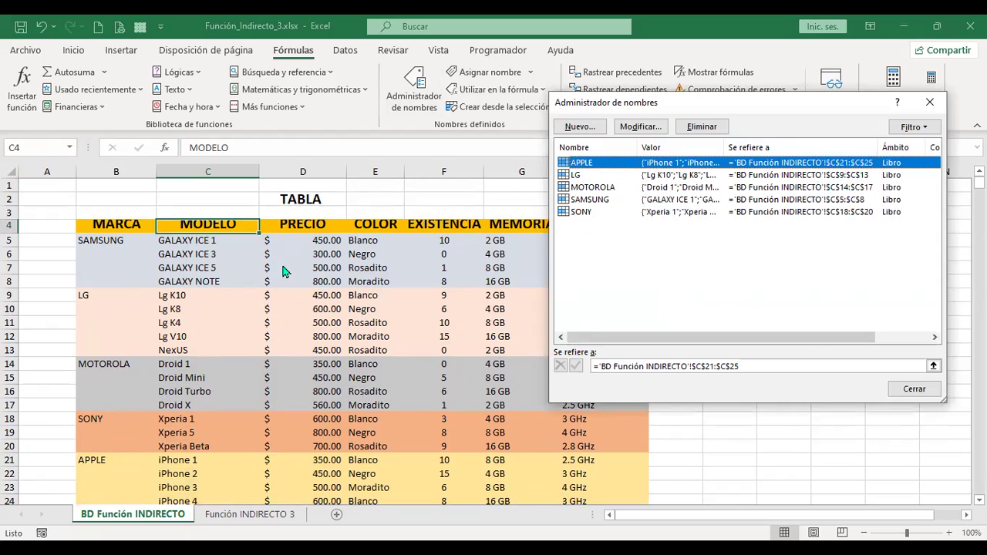
pyautogui.click(916, 389)
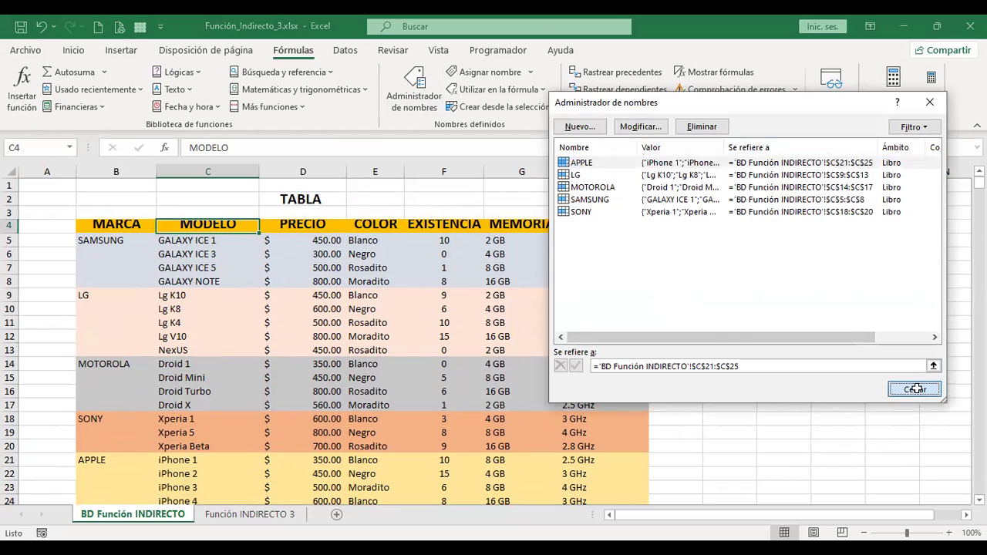
pyautogui.click(320, 239)
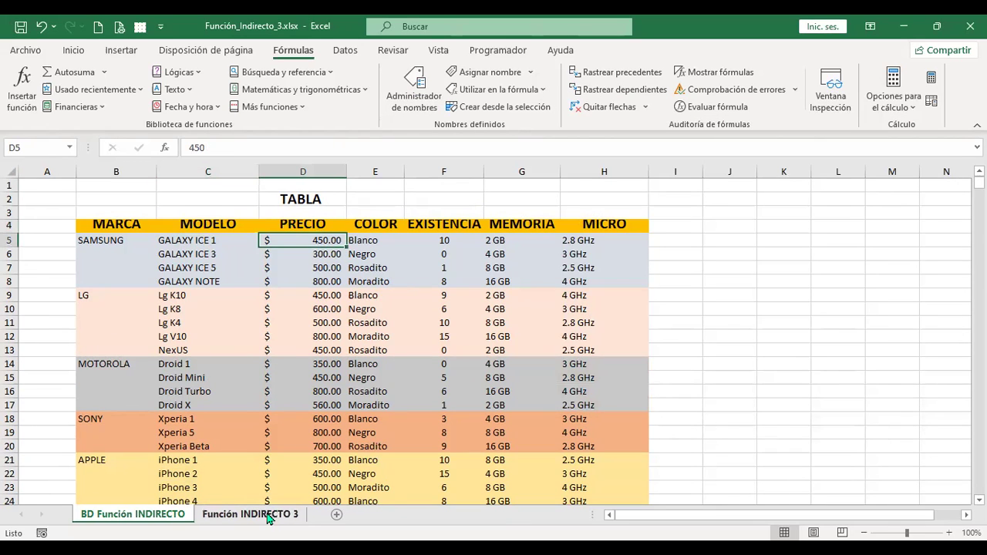
# Review brand cells B5:B13 on the data sheet against the MARCA/MODELOS form
pyautogui.click(269, 515)
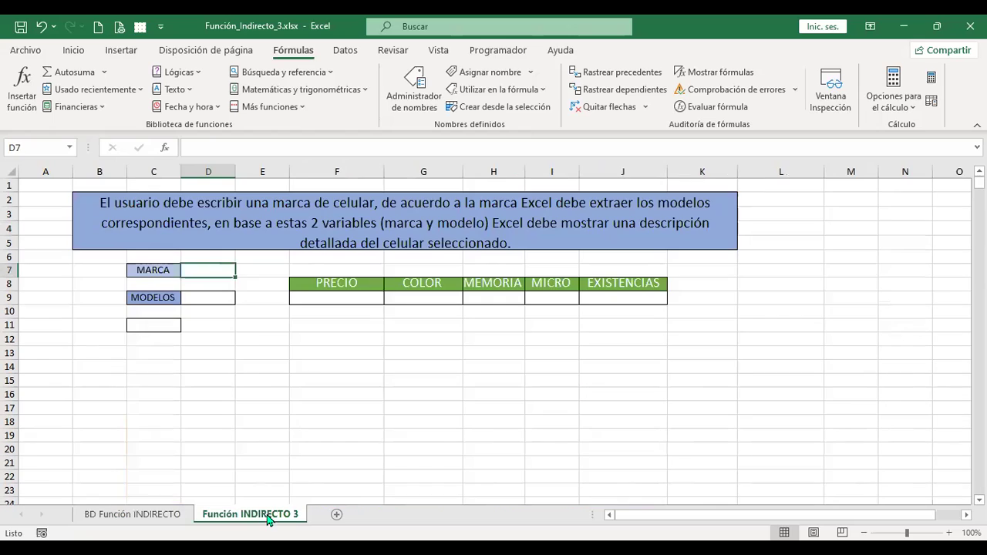
pyautogui.click(216, 297)
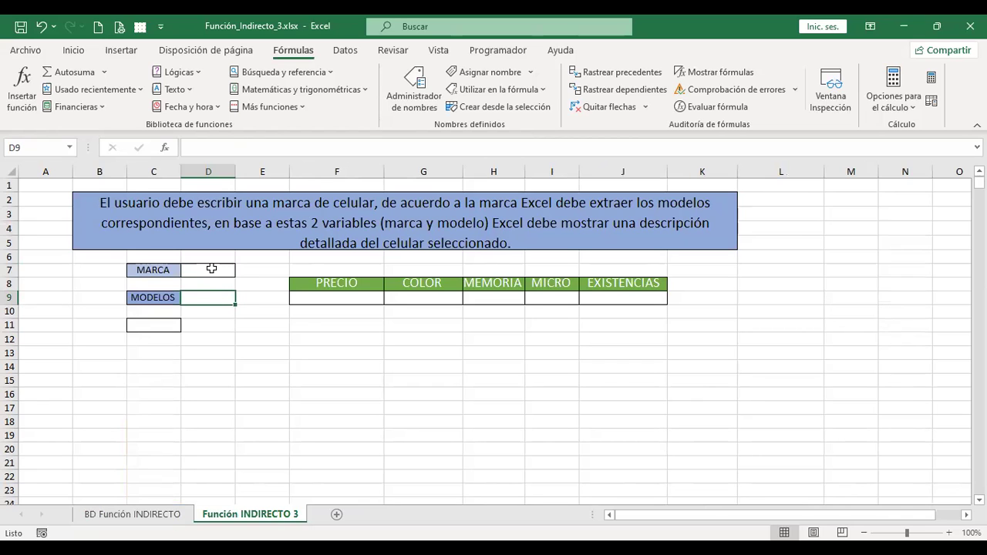
pyautogui.click(159, 514)
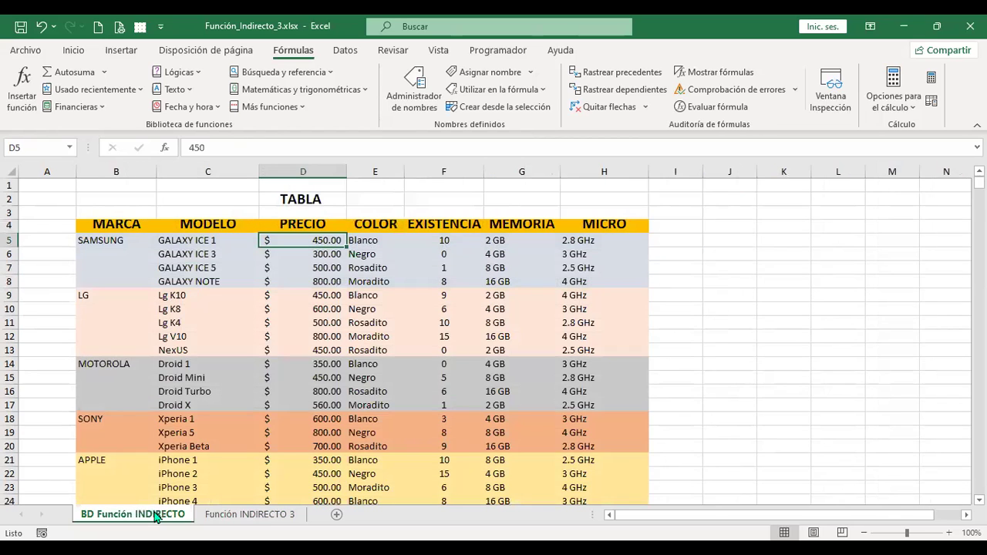
pyautogui.moveTo(113, 240); pyautogui.dragTo(142, 322)
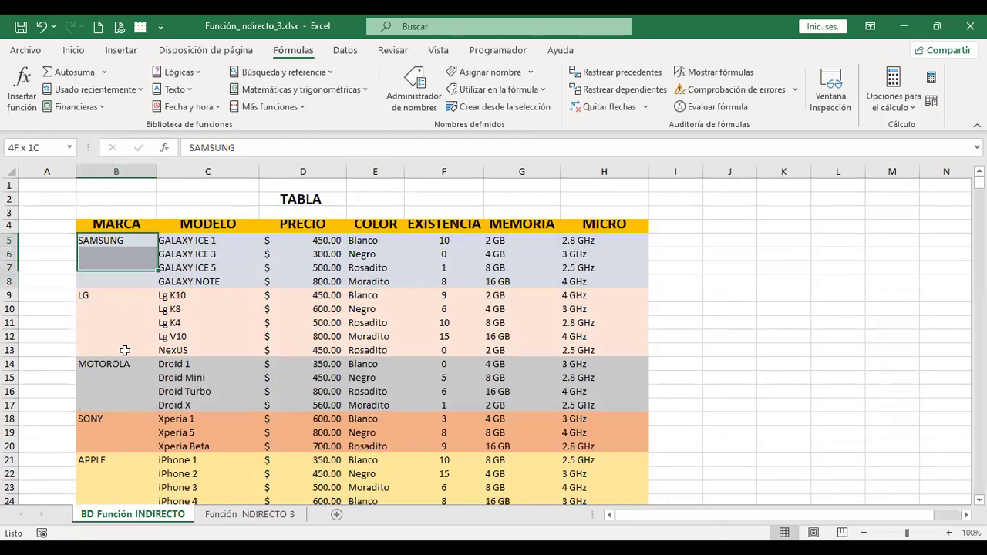
pyautogui.click(246, 514)
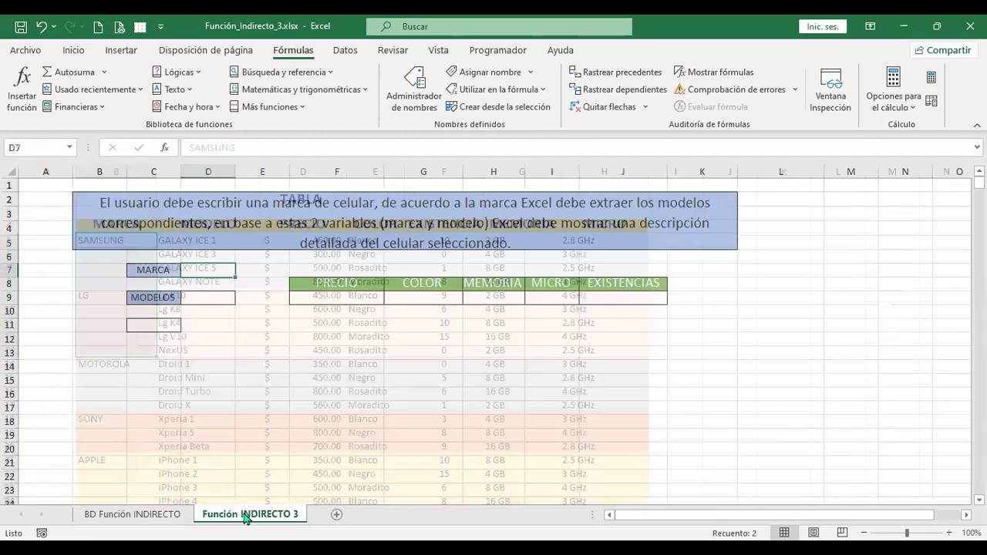
pyautogui.click(209, 299)
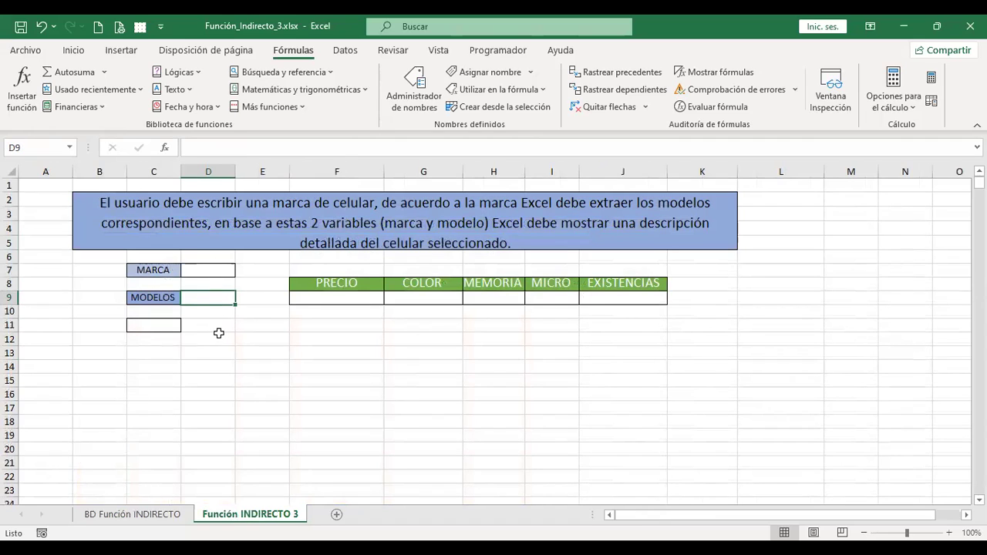
pyautogui.click(133, 514)
pyautogui.click(115, 239)
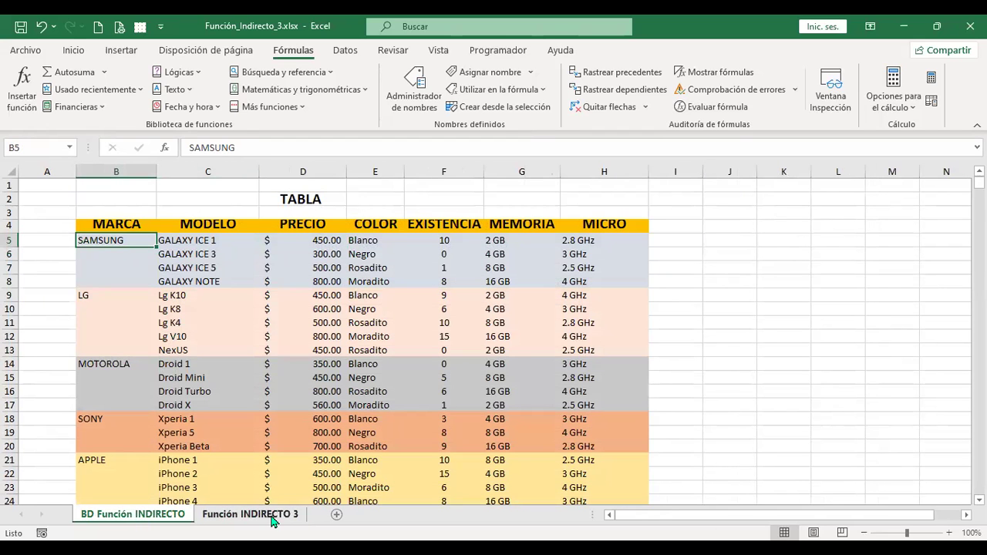
pyautogui.click(250, 515)
# Enter SAMSUNG in the MARCA cell D7 and fit column D
pyautogui.click(208, 270)
pyautogui.write('SAMSUNG')
pyautogui.press('Return')
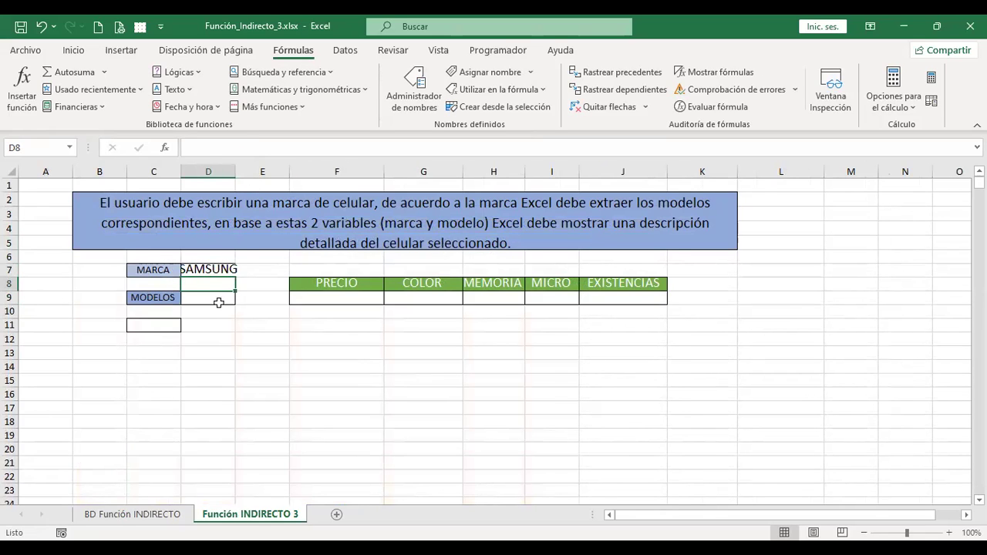
pyautogui.click(219, 299)
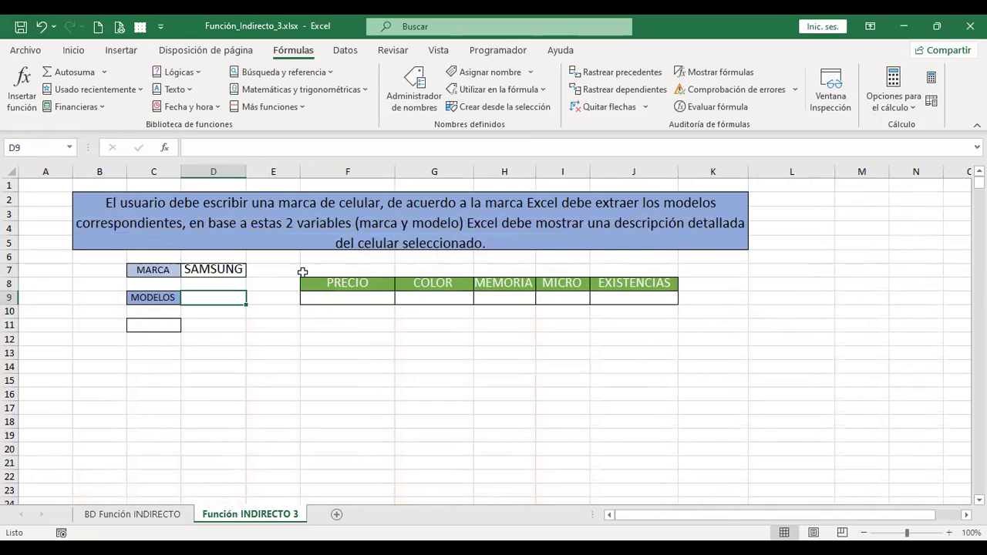
# Give D9 a List data validation whose source references the brand cell D7
pyautogui.click(349, 53)
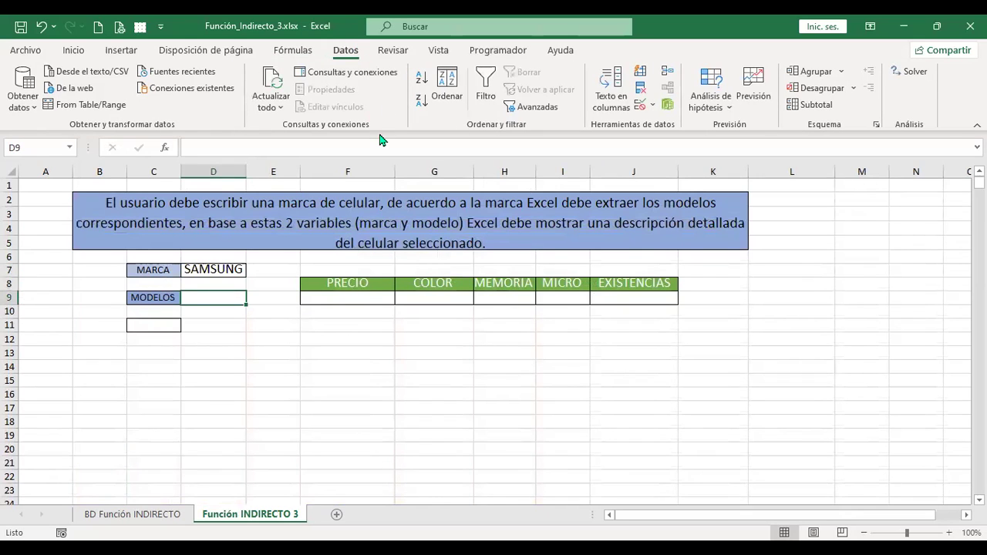
pyautogui.click(642, 108)
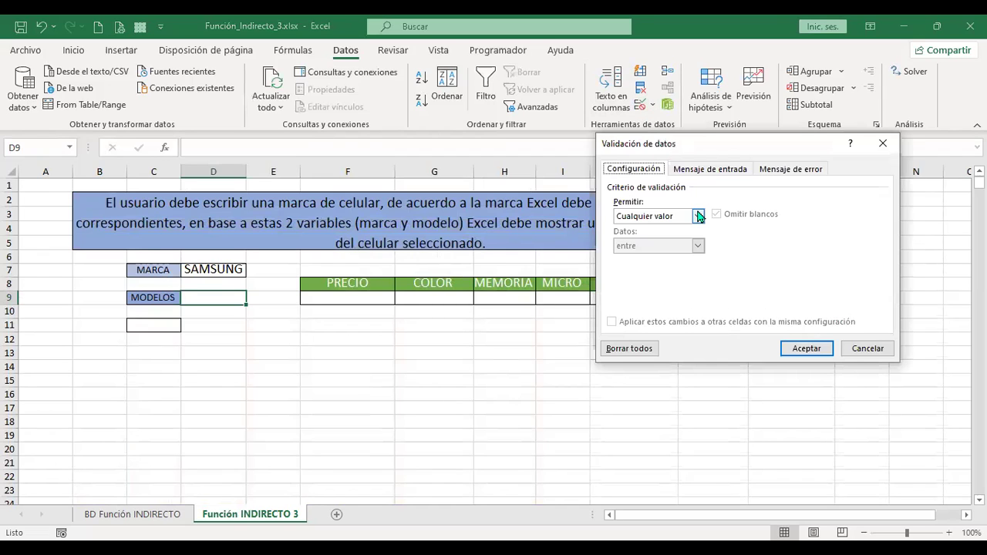
pyautogui.click(699, 216)
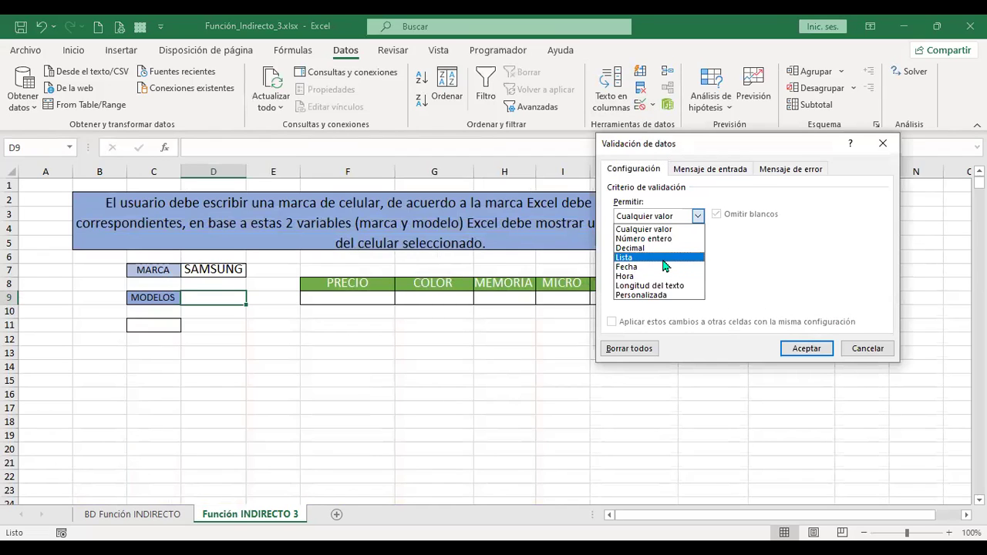
pyautogui.click(665, 257)
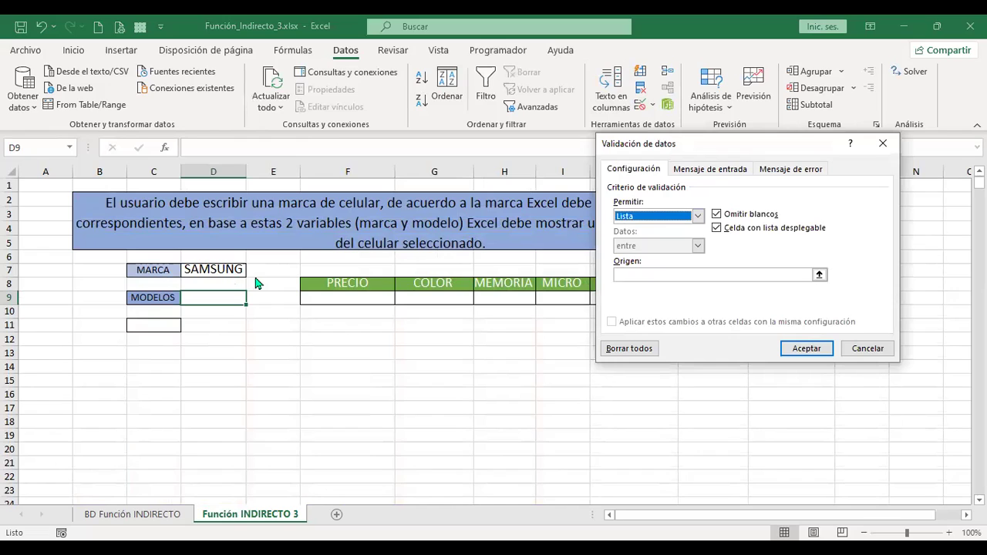
pyautogui.click(664, 275)
pyautogui.write('=INDIRECTO')
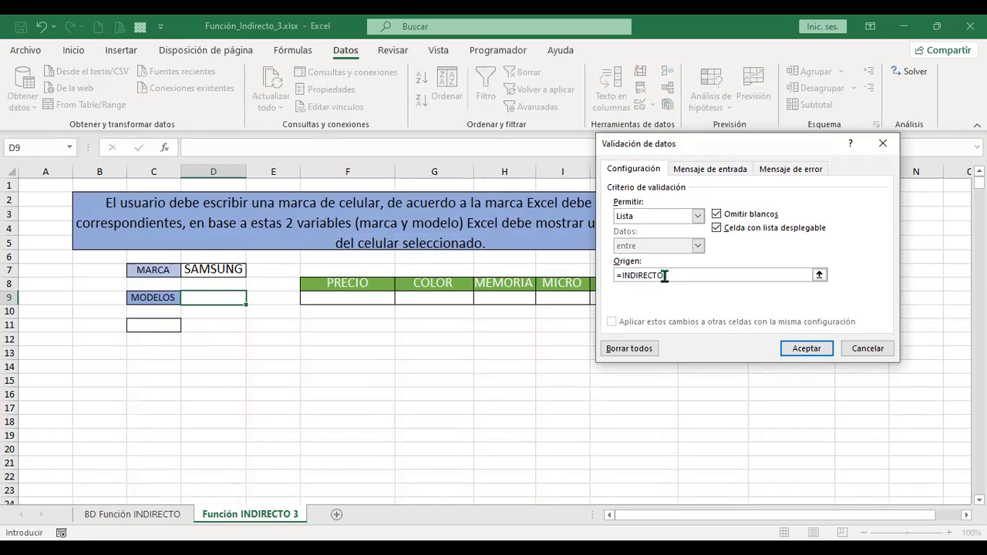
pyautogui.write('(')
pyautogui.click(209, 270)
pyautogui.write(')')
pyautogui.click(804, 347)
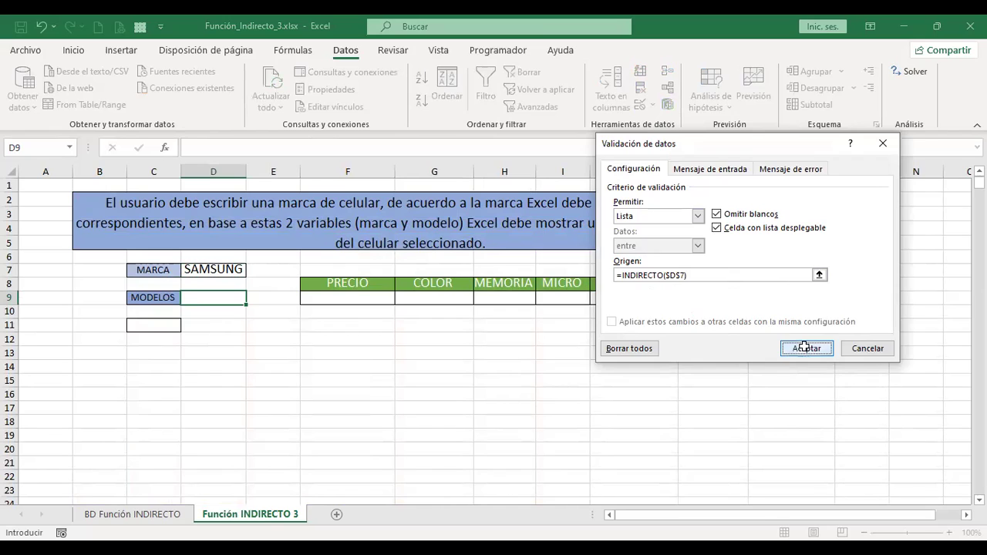
# Pick GALAXY ICE 3 from the D9 dropdown and widen column D to fit
pyautogui.click(252, 299)
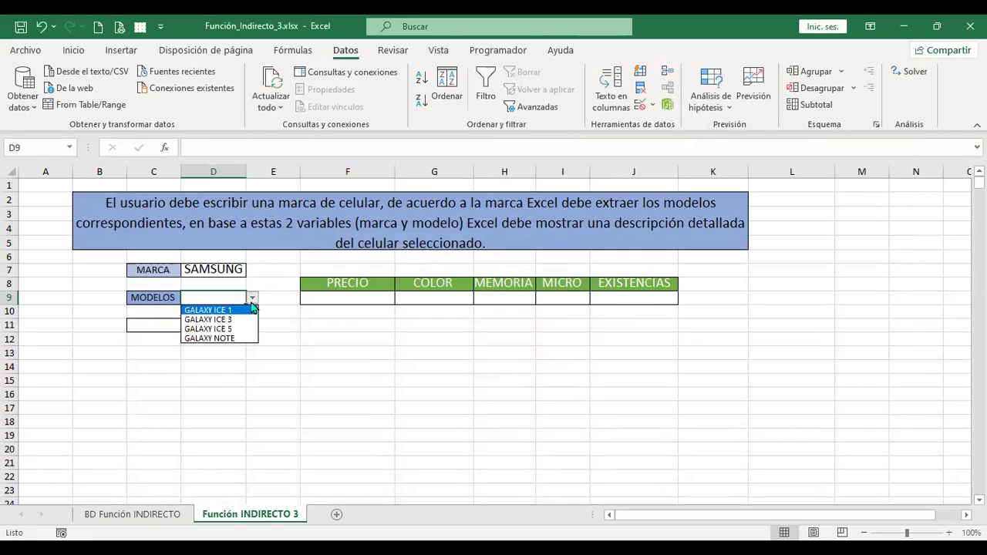
pyautogui.click(237, 321)
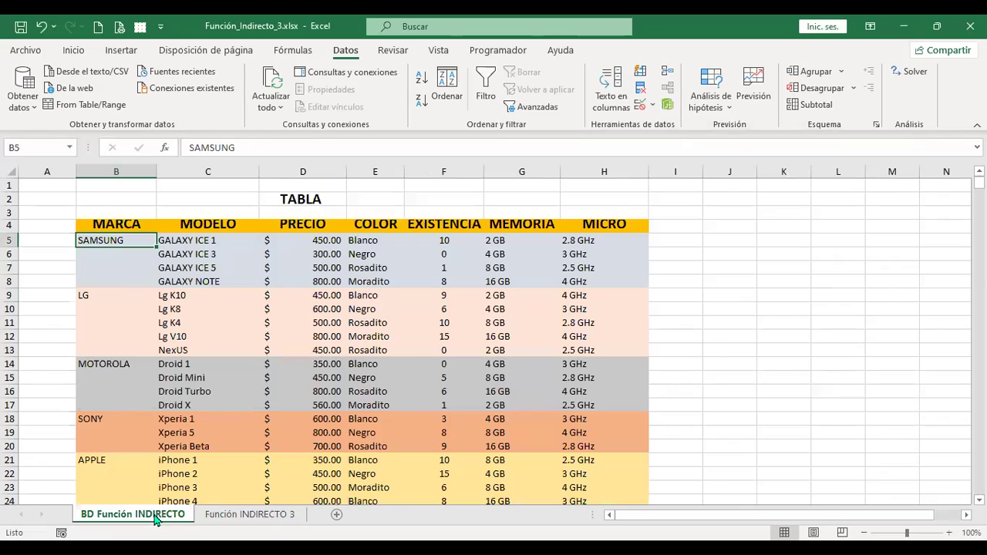
pyautogui.click(133, 514)
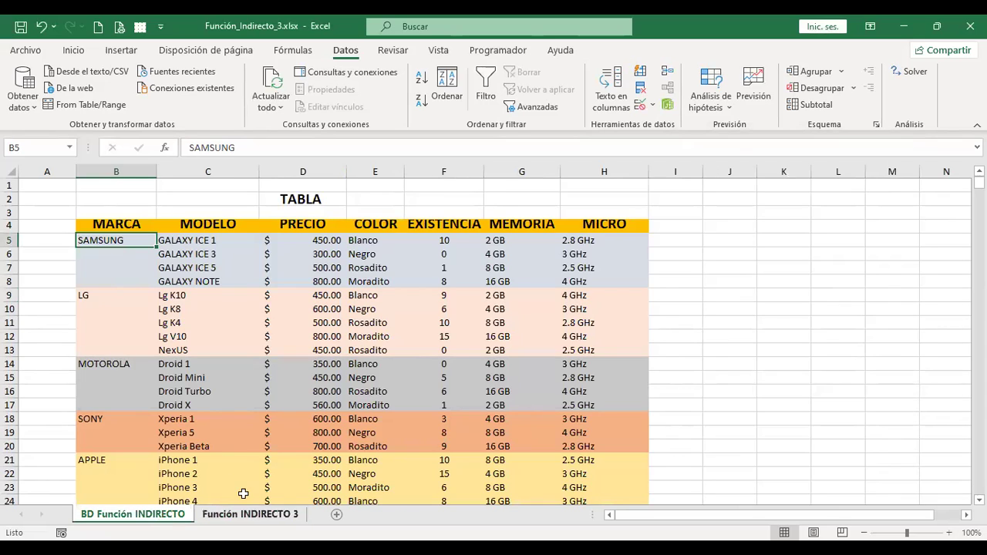
pyautogui.click(270, 516)
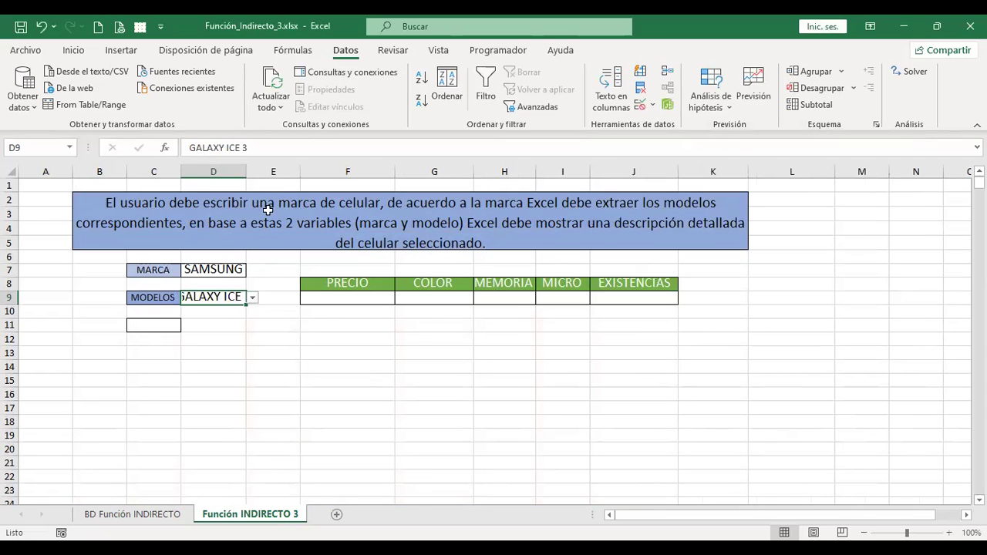
pyautogui.doubleClick(246, 172)
# Change the brand in D7 to LG and choose Lg V10 in D9
pyautogui.click(247, 270)
pyautogui.write('LG')
pyautogui.press('Return')
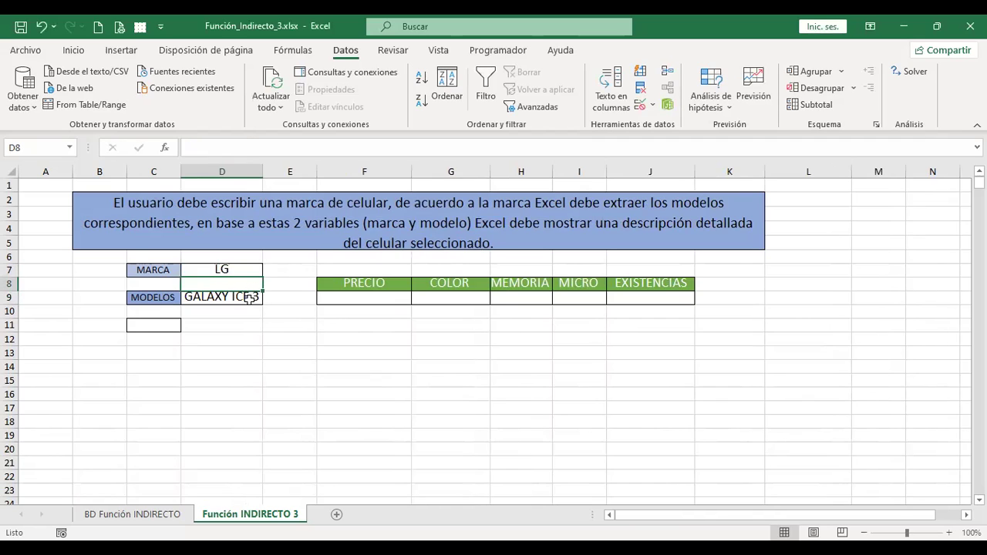
pyautogui.click(248, 298)
pyautogui.click(271, 298)
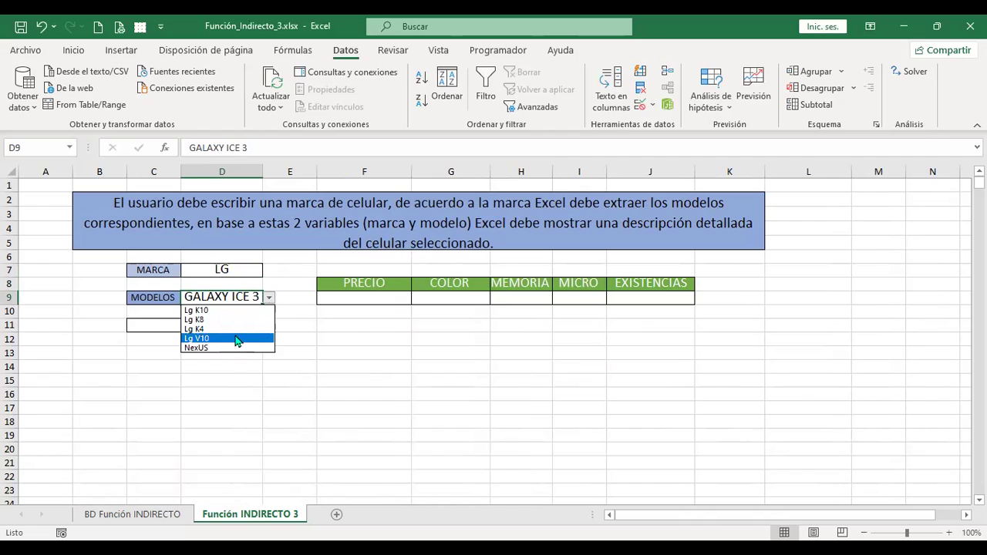
pyautogui.click(237, 340)
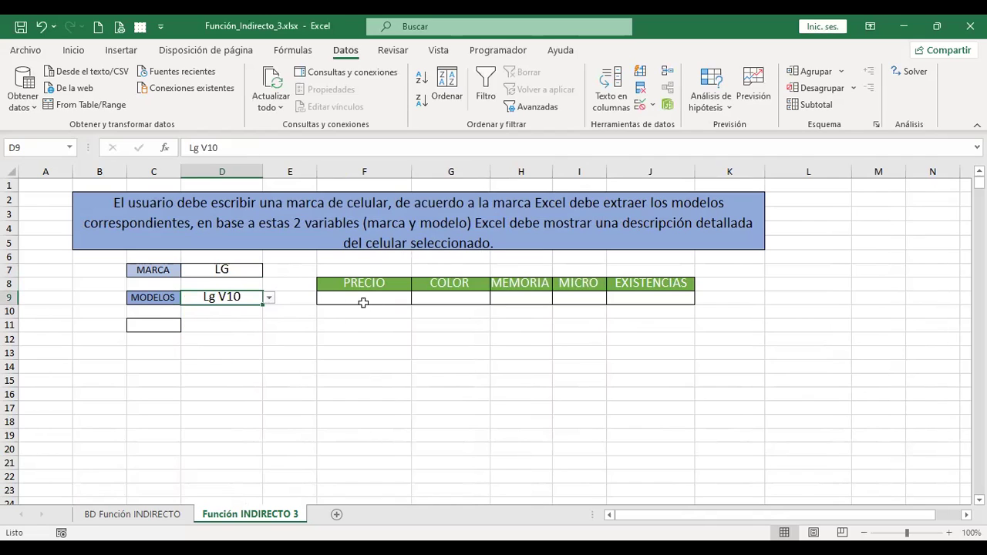
# Inspect result cells F9 and J9 and the model in D9, then select C11
pyautogui.click(373, 296)
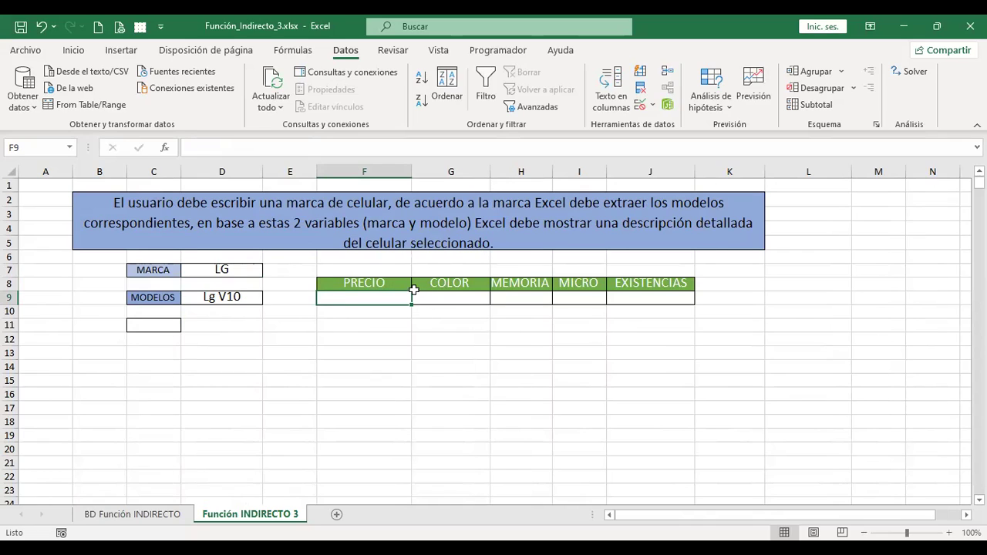
pyautogui.click(680, 295)
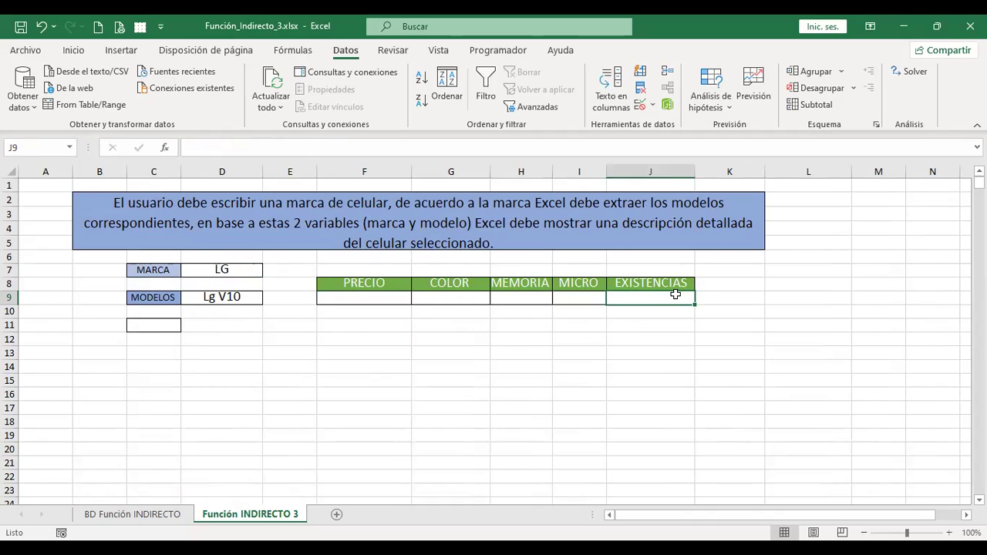
pyautogui.click(162, 325)
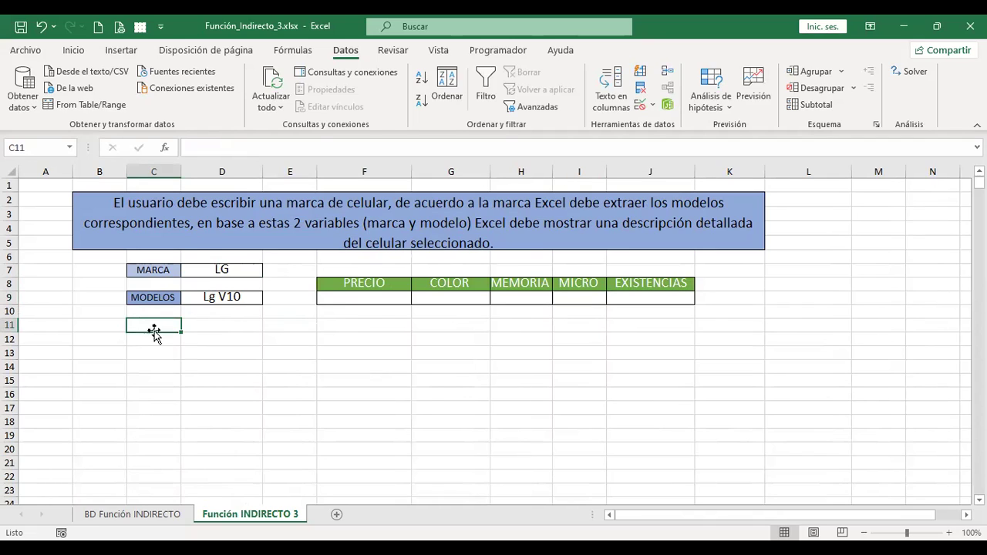
pyautogui.click(373, 296)
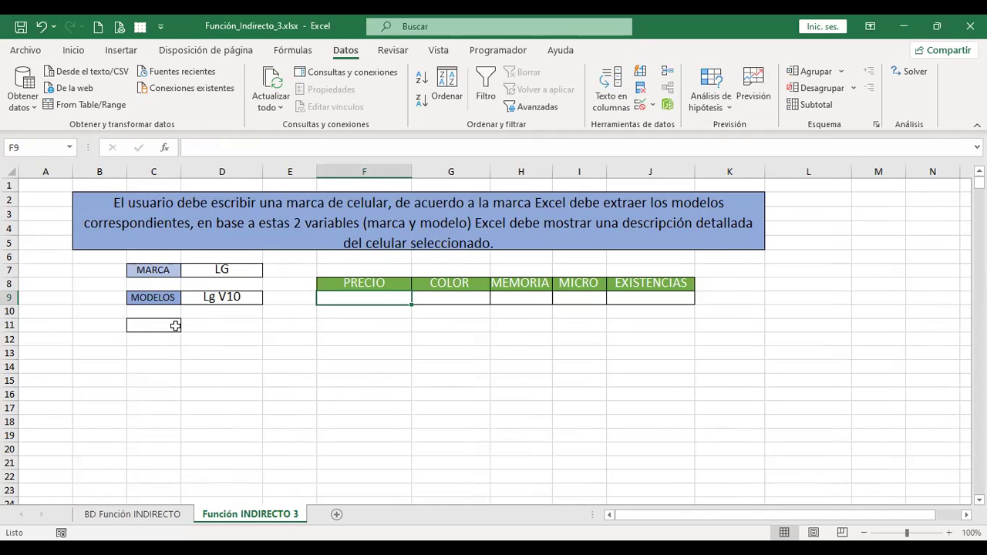
pyautogui.click(226, 296)
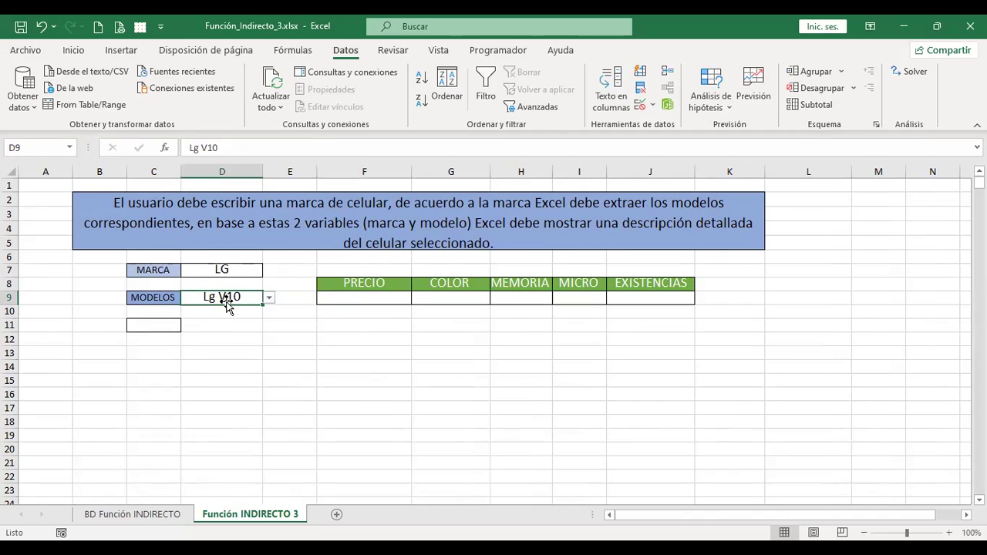
pyautogui.click(153, 325)
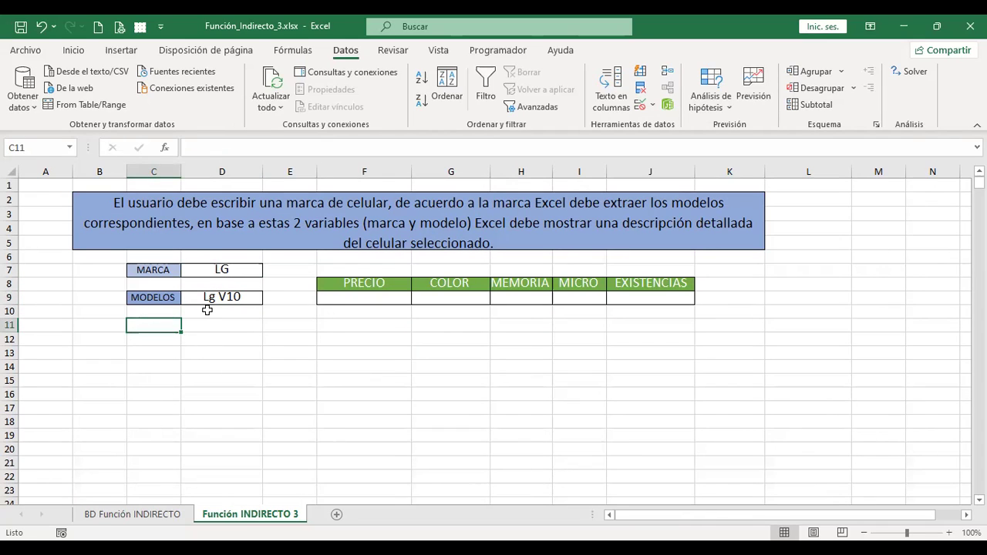
# Enter =+SUSTITUIR(D9;" ";"_") in C11 so it returns Lg_V10
pyautogui.write('+US')
pyautogui.press('BackSpace')
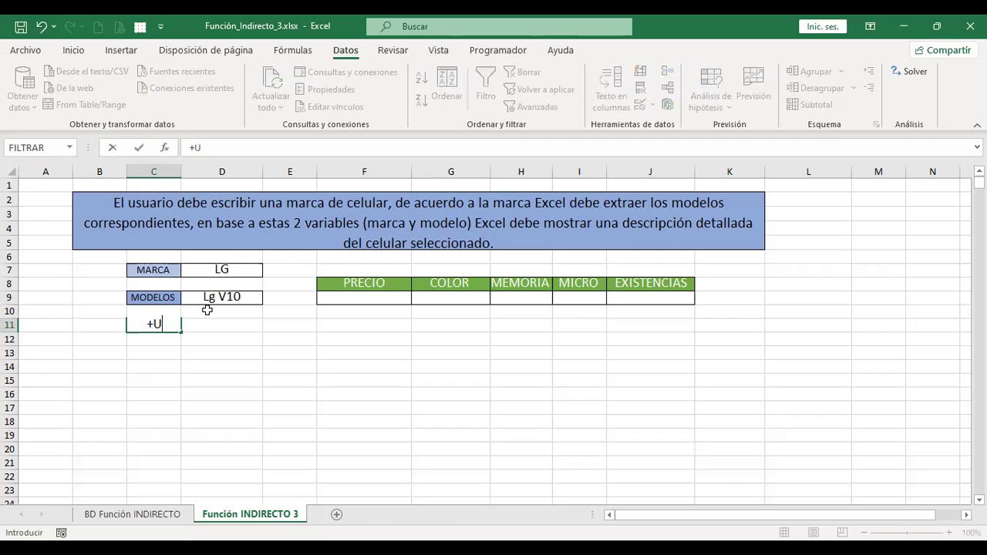
pyautogui.press('BackSpace')
pyautogui.write('SUS')
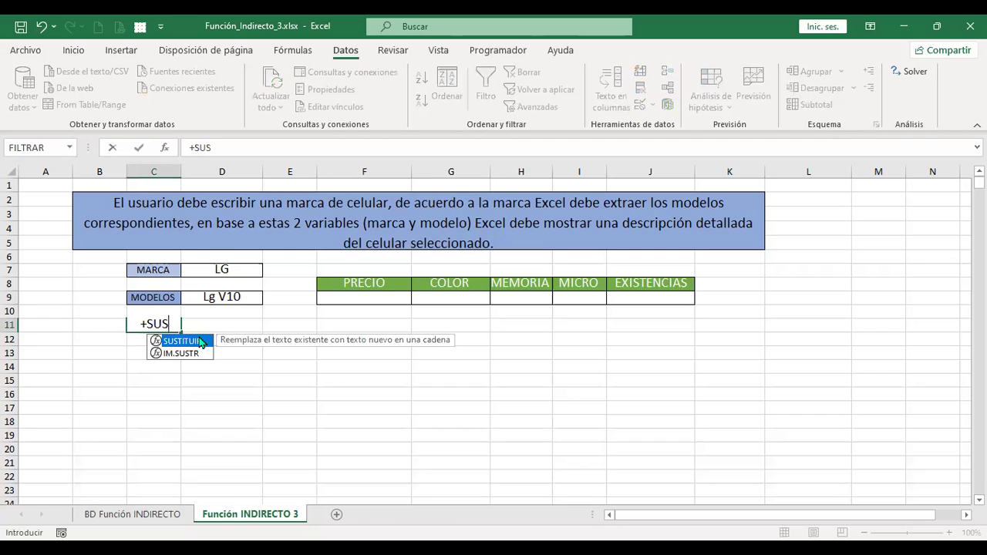
pyautogui.doubleClick(199, 343)
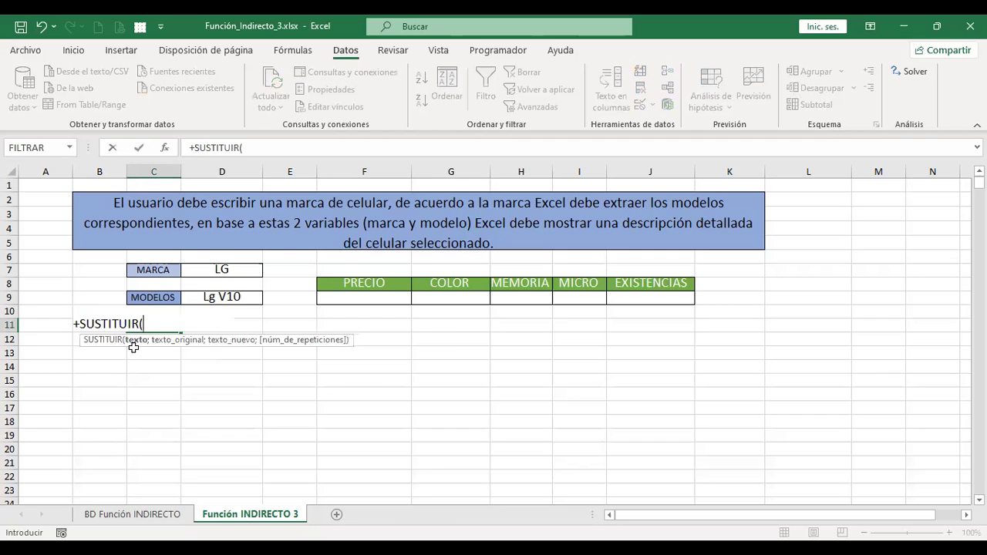
pyautogui.click(222, 297)
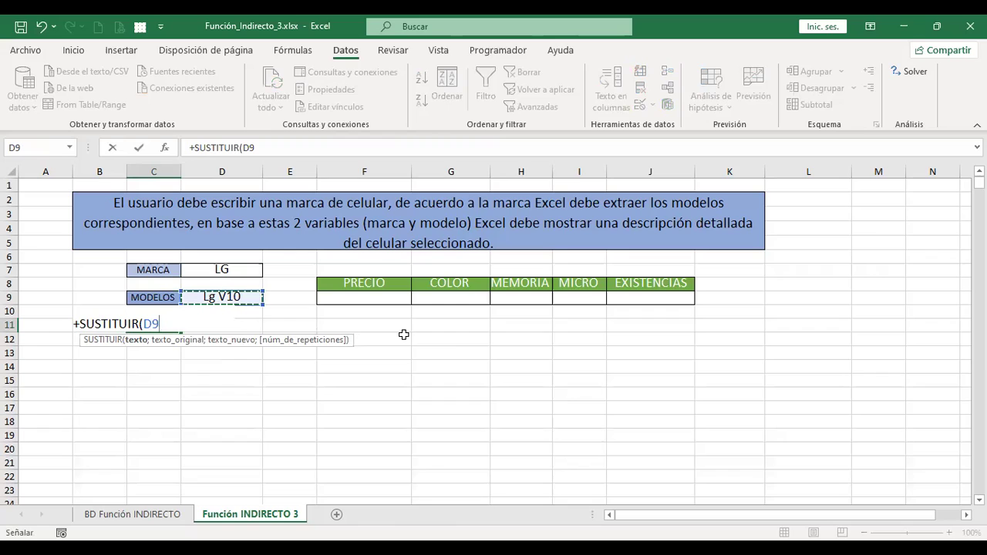
pyautogui.write(';')
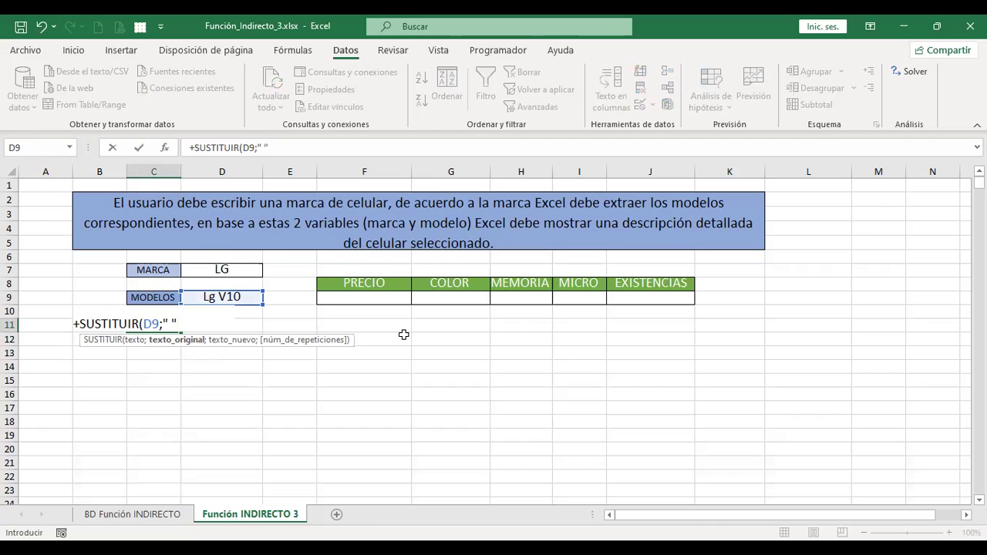
pyautogui.write(';')
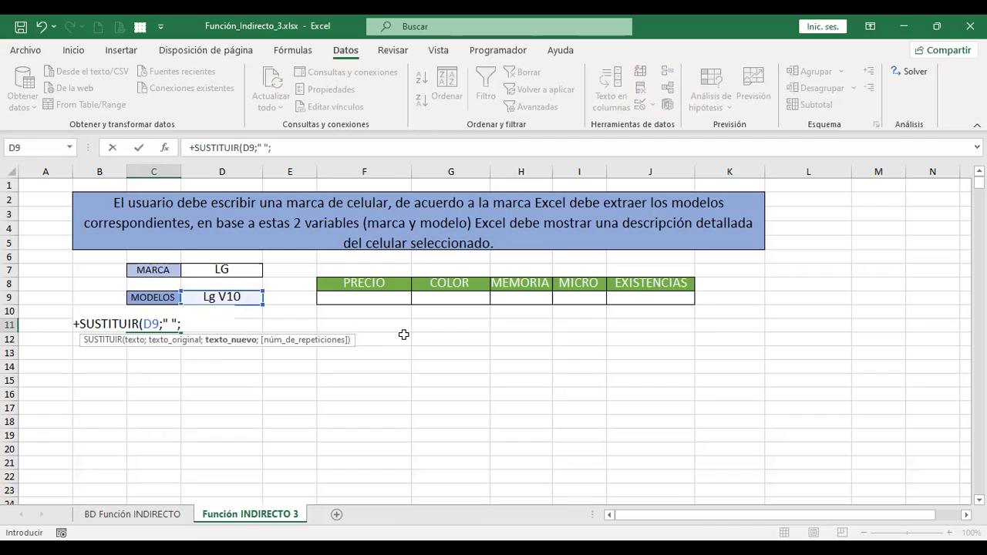
pyautogui.write('"_"')
pyautogui.press('Return')
pyautogui.press('Up')
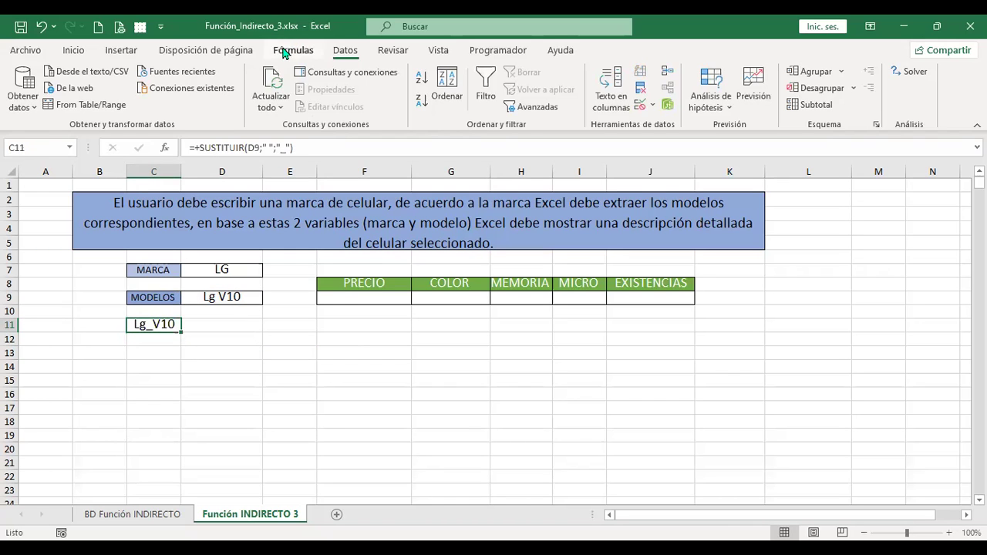
pyautogui.click(290, 47)
# Review the brand ranges in Name Manager, then go to the BD Función INDIRECTO phone table
pyautogui.click(416, 89)
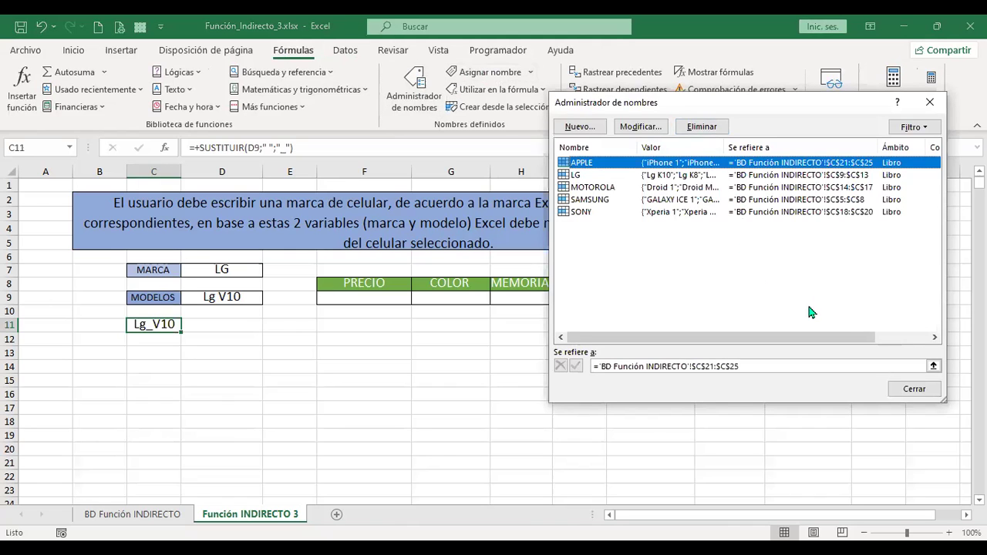
pyautogui.click(915, 389)
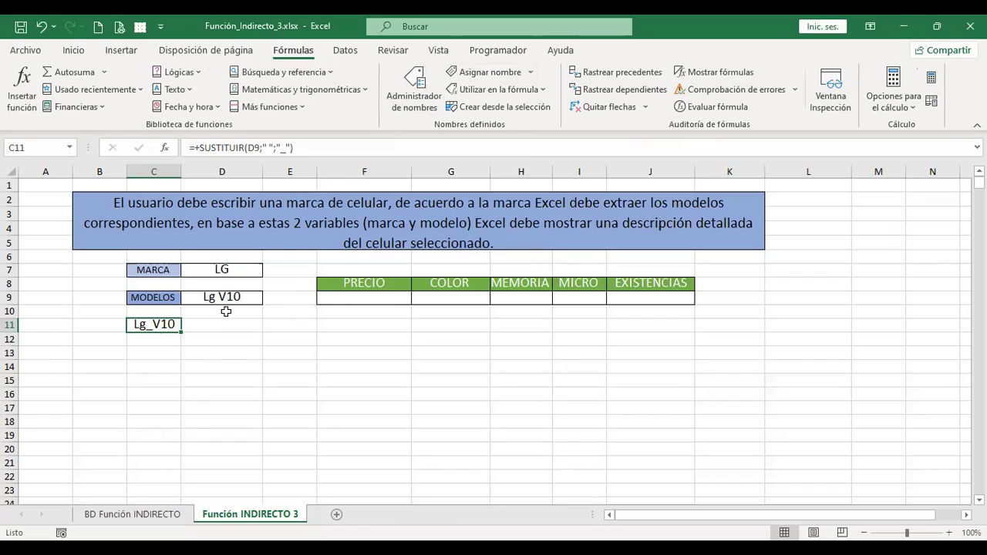
pyautogui.click(358, 297)
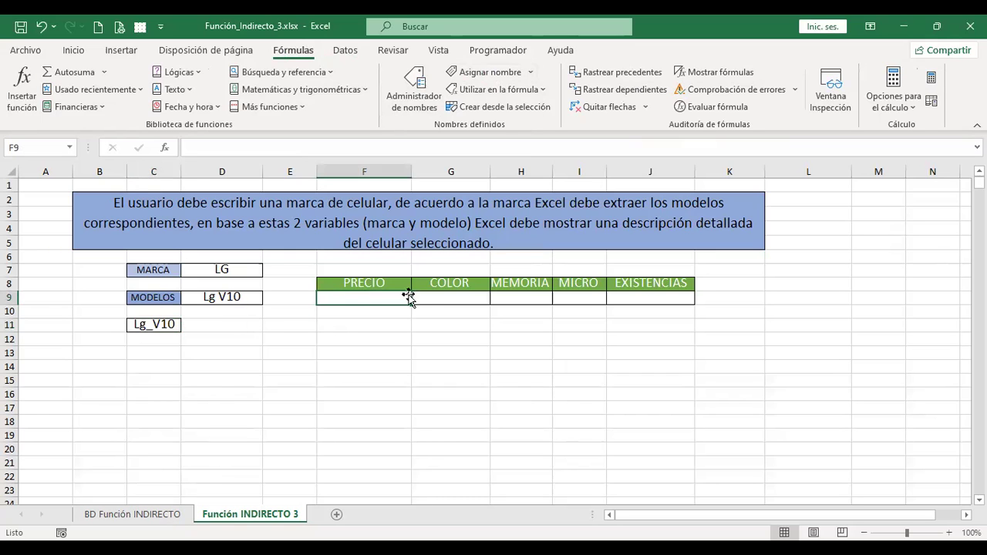
pyautogui.click(175, 515)
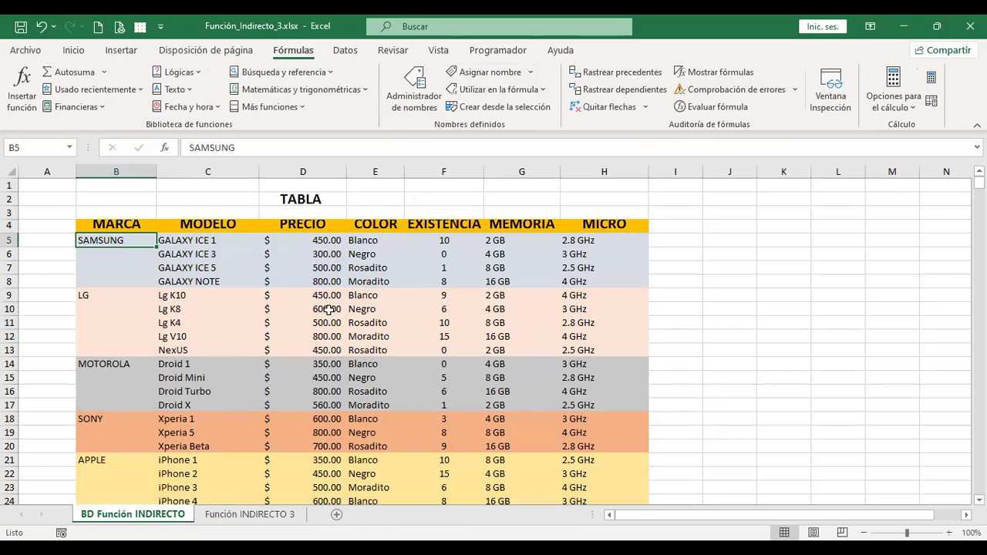
pyautogui.click(300, 242)
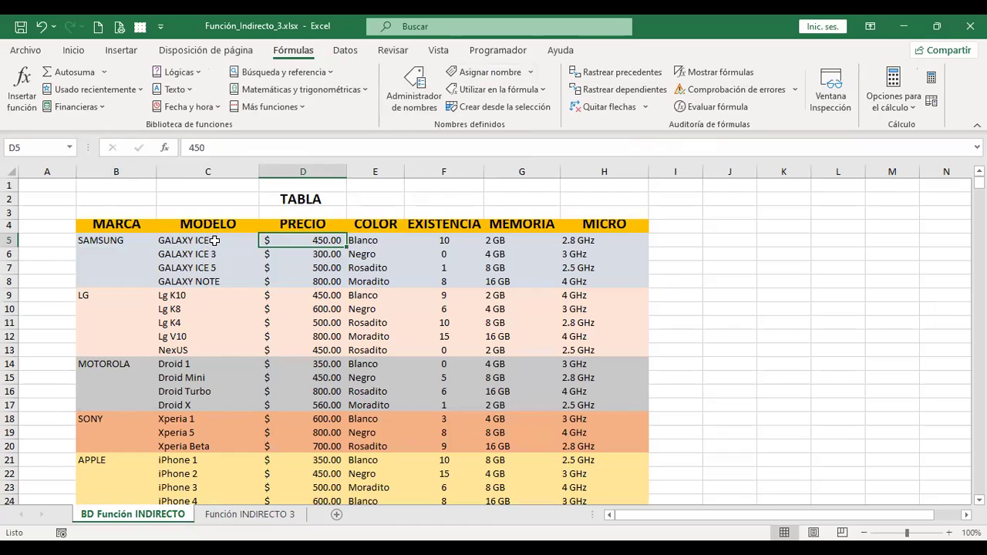
pyautogui.click(414, 103)
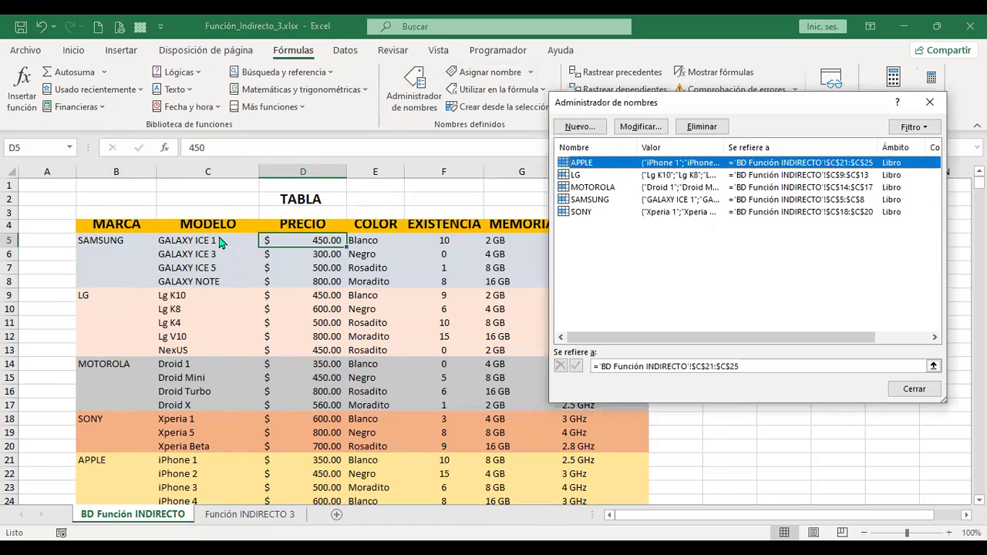
pyautogui.click(925, 390)
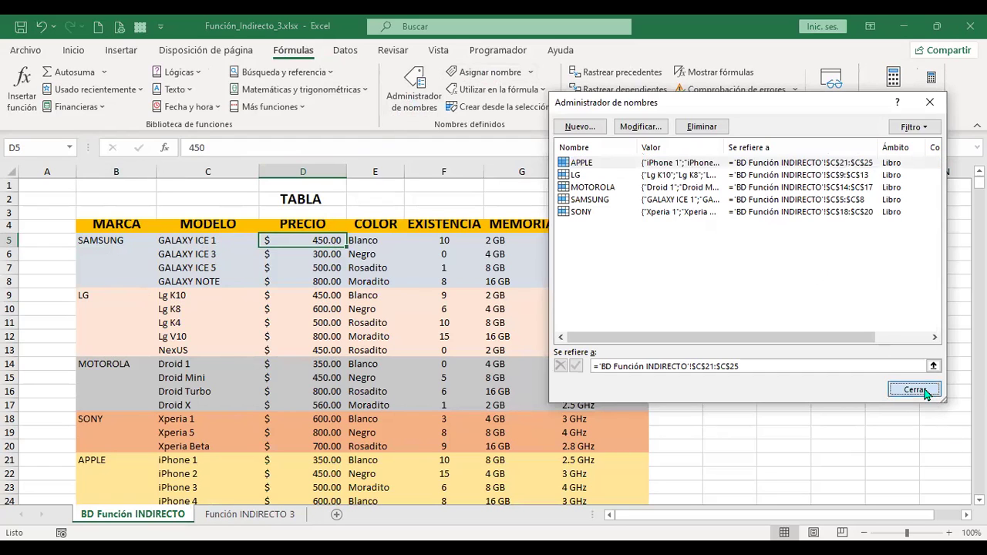
pyautogui.click(318, 218)
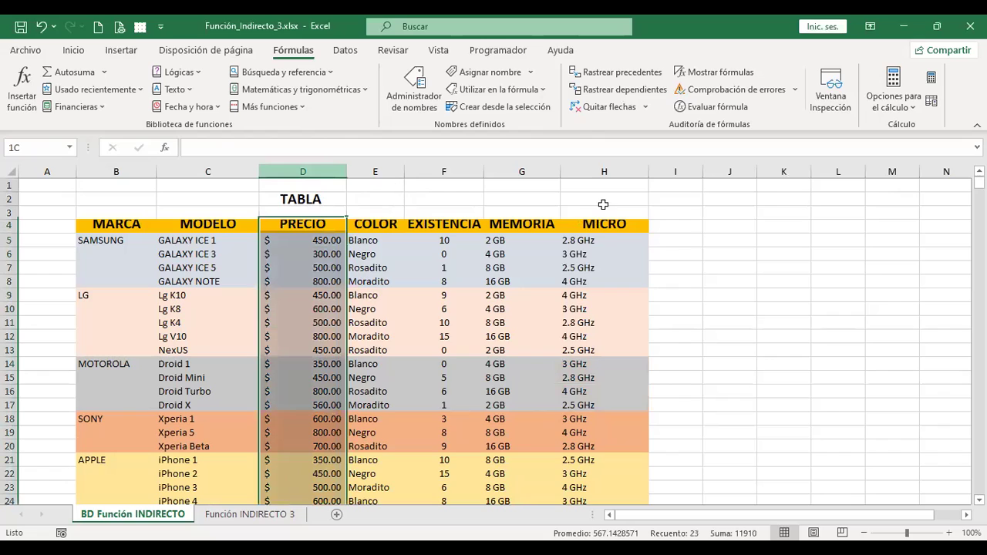
pyautogui.click(594, 239)
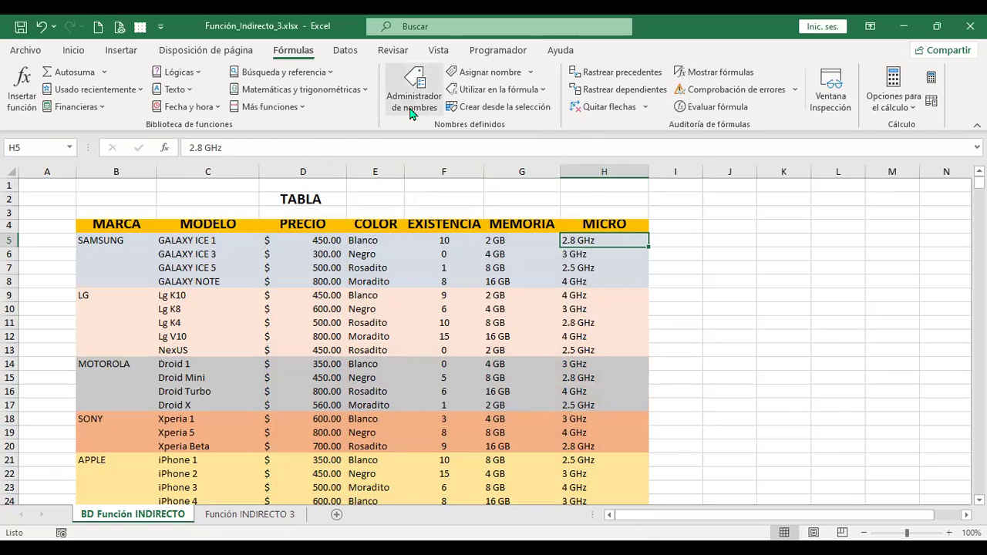
pyautogui.click(222, 240)
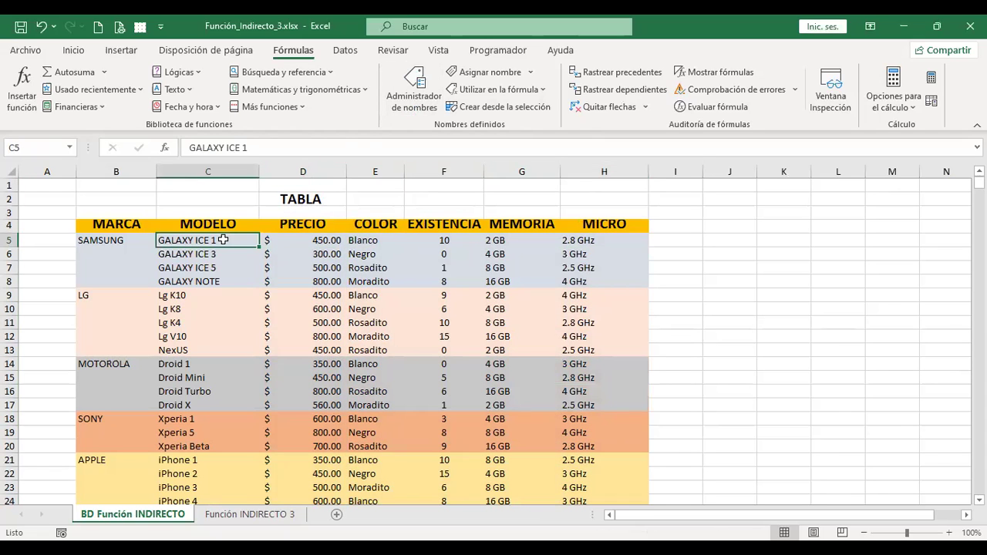
# Select C5:H25 and create names from the left column so each model names its row
pyautogui.click(304, 240)
pyautogui.moveTo(308, 224); pyautogui.dragTo(605, 224)
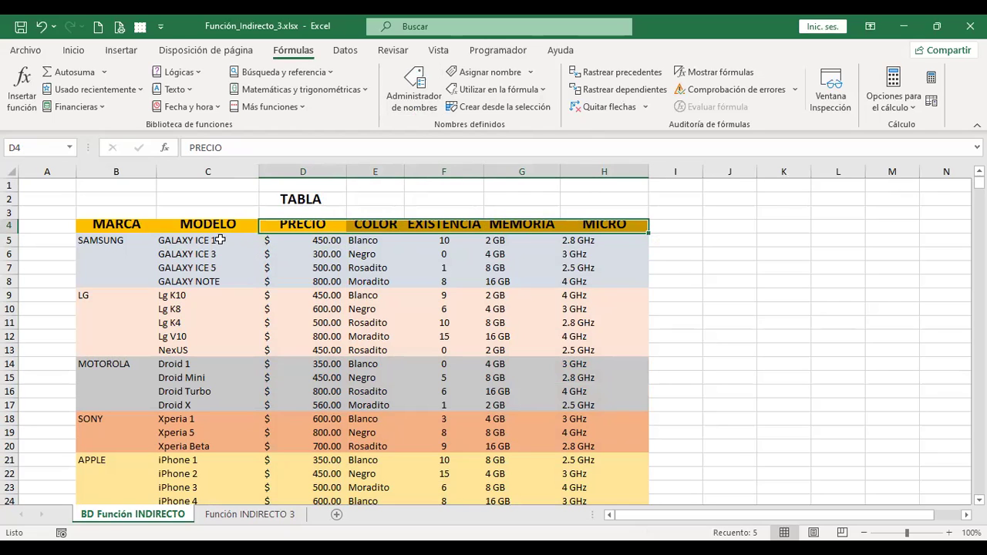
pyautogui.moveTo(220, 240); pyautogui.dragTo(598, 343)
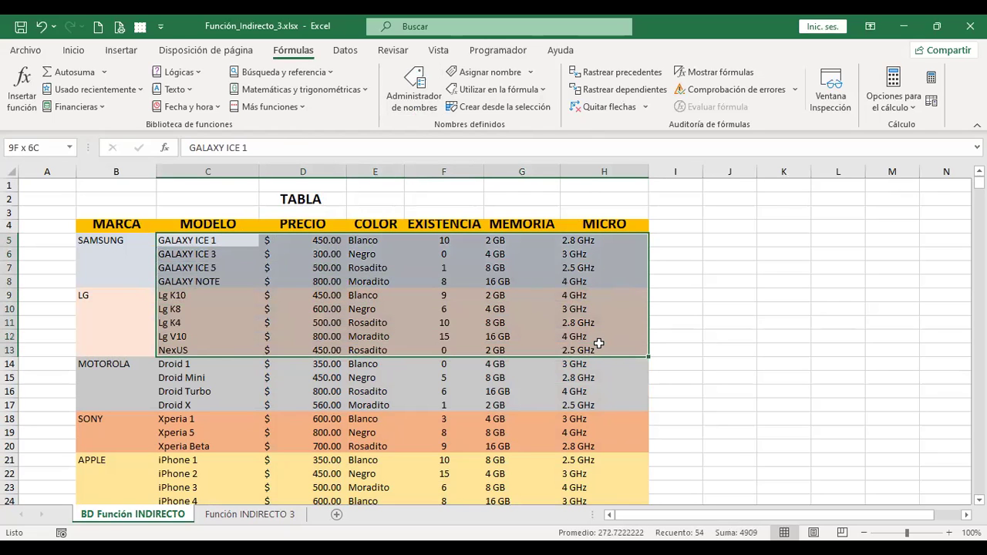
pyautogui.scroll(-5, 598, 343)
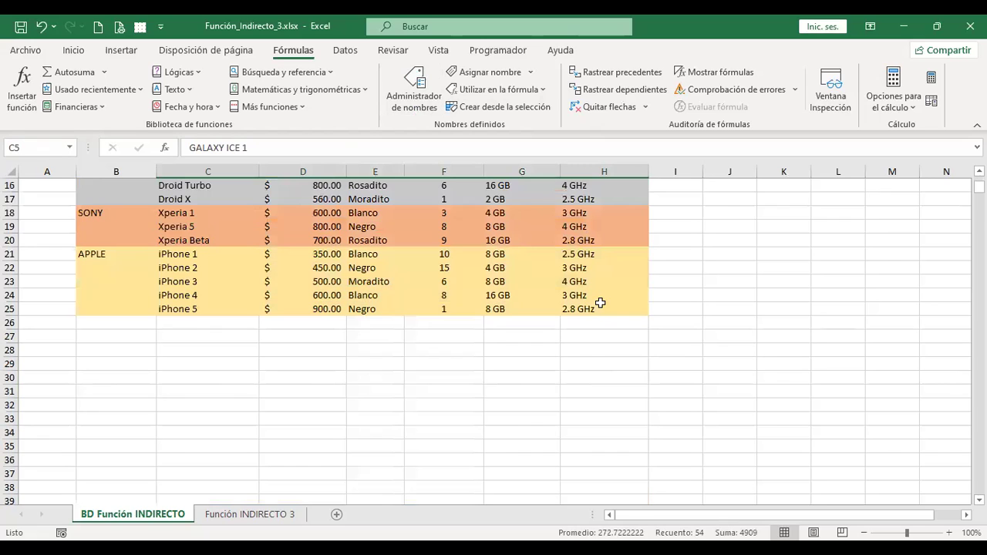
pyautogui.keyDown('shift'); pyautogui.click(600, 303); pyautogui.keyUp('shift')
pyautogui.scroll(1, 580, 382)
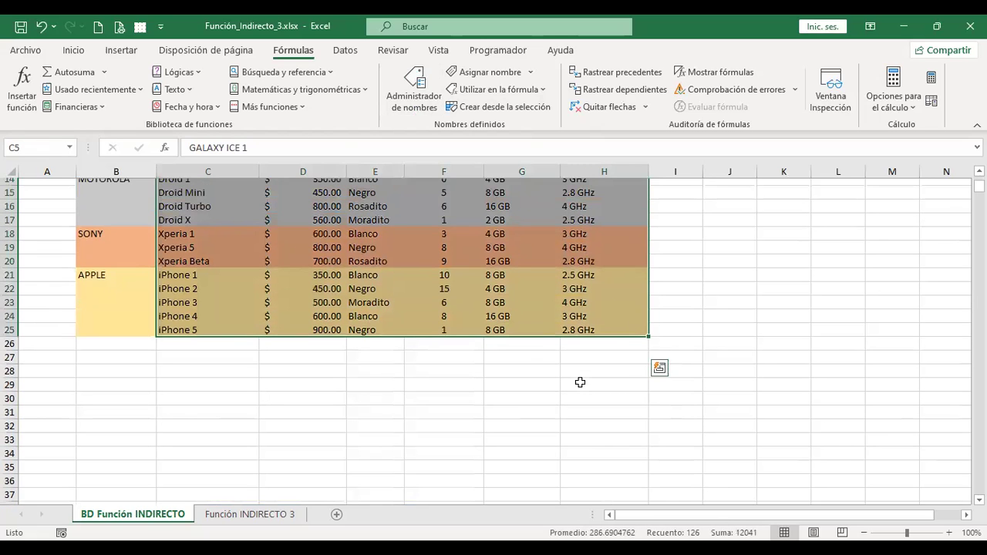
pyautogui.scroll(5, 580, 382)
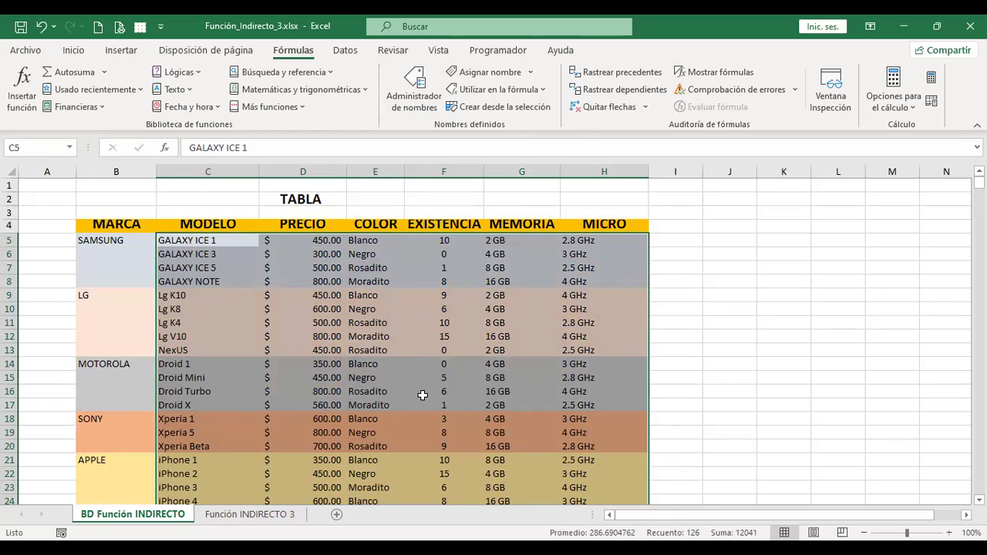
pyautogui.click(518, 110)
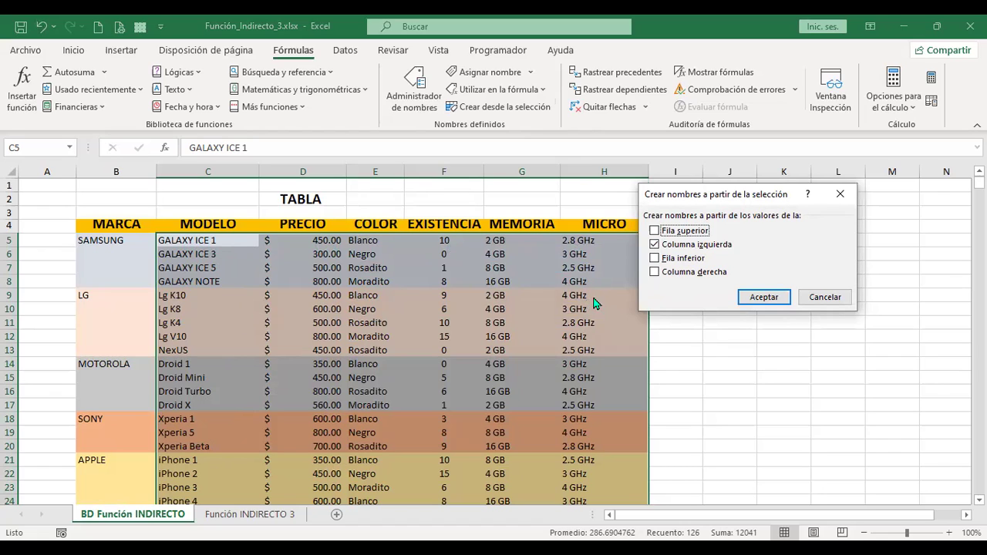
pyautogui.click(778, 301)
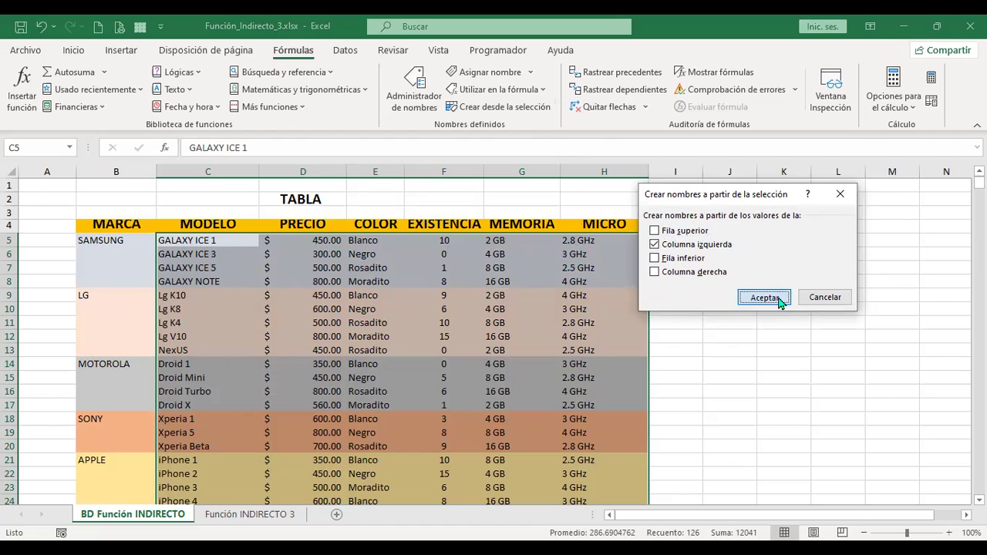
pyautogui.click(408, 94)
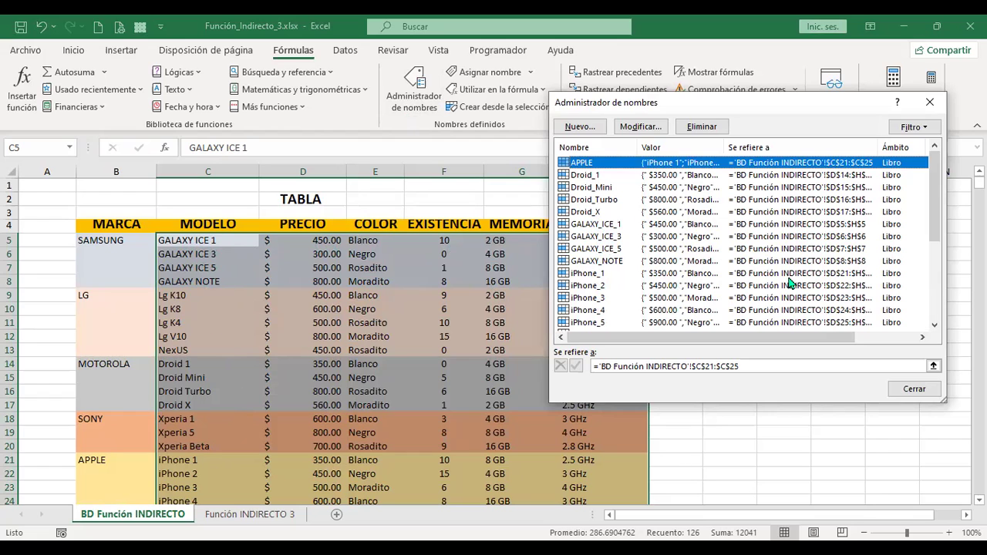
pyautogui.scroll(-1, 684, 263)
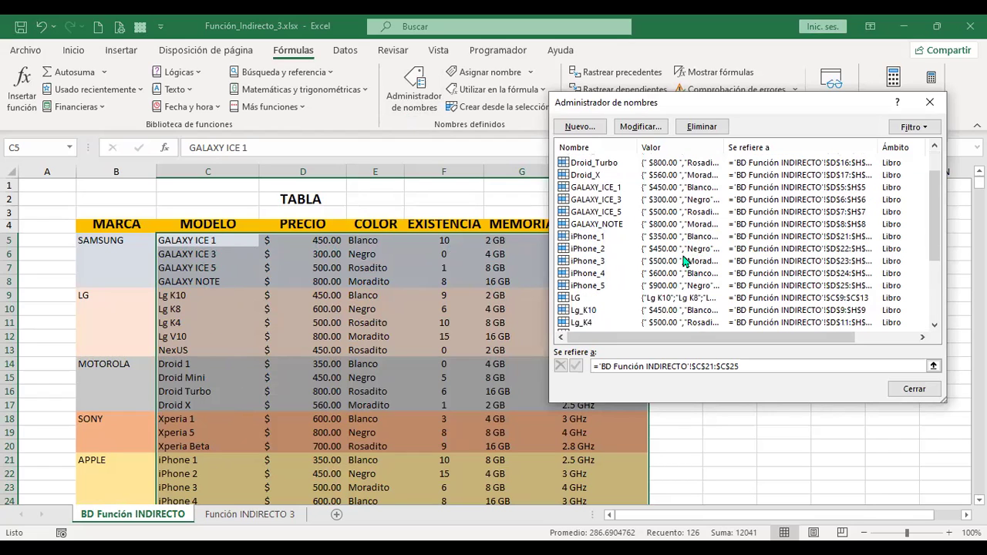
pyautogui.scroll(-3, 684, 262)
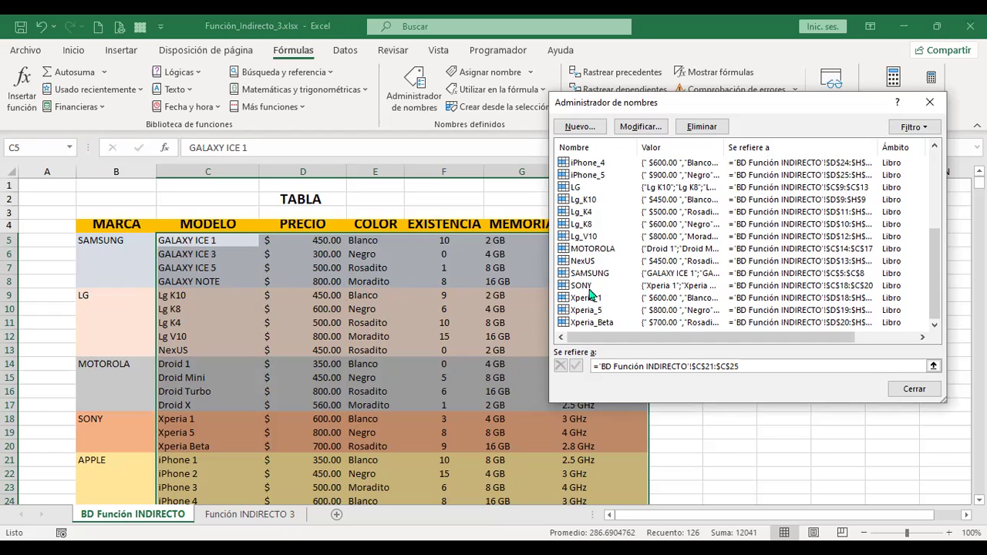
pyautogui.click(930, 390)
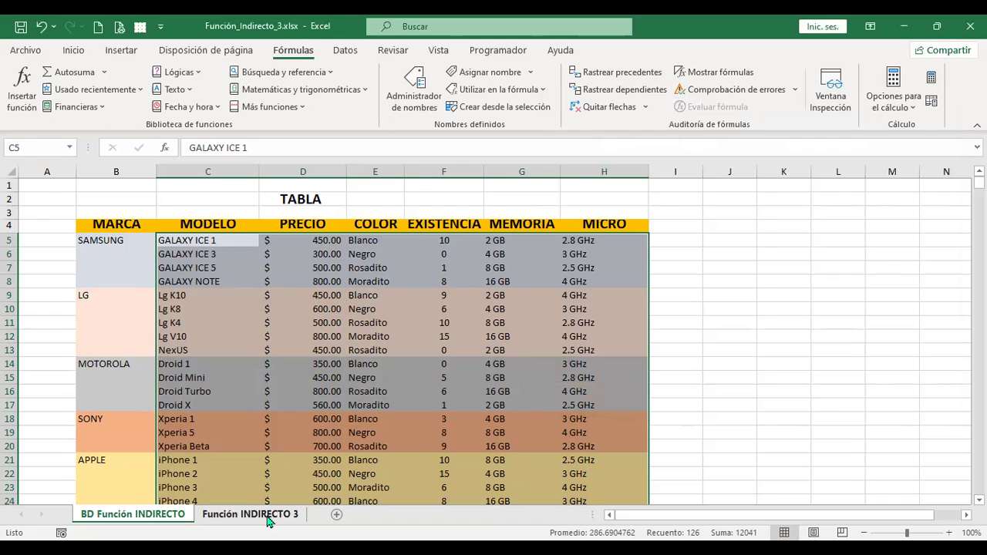
# Clear the data-table selection and enter MOTOROLA as the brand in D7 of Función INDIRECTO 3
pyautogui.click(268, 515)
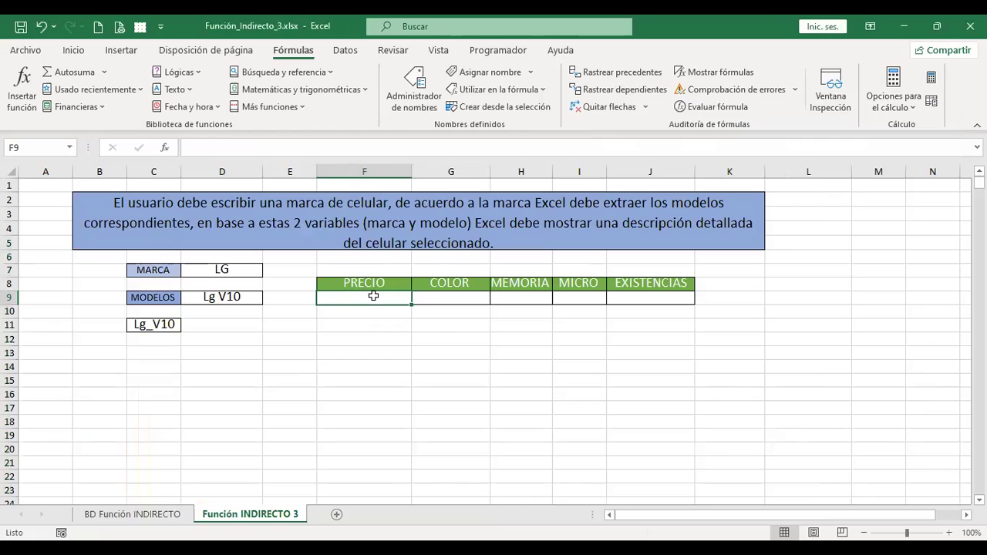
pyautogui.click(145, 516)
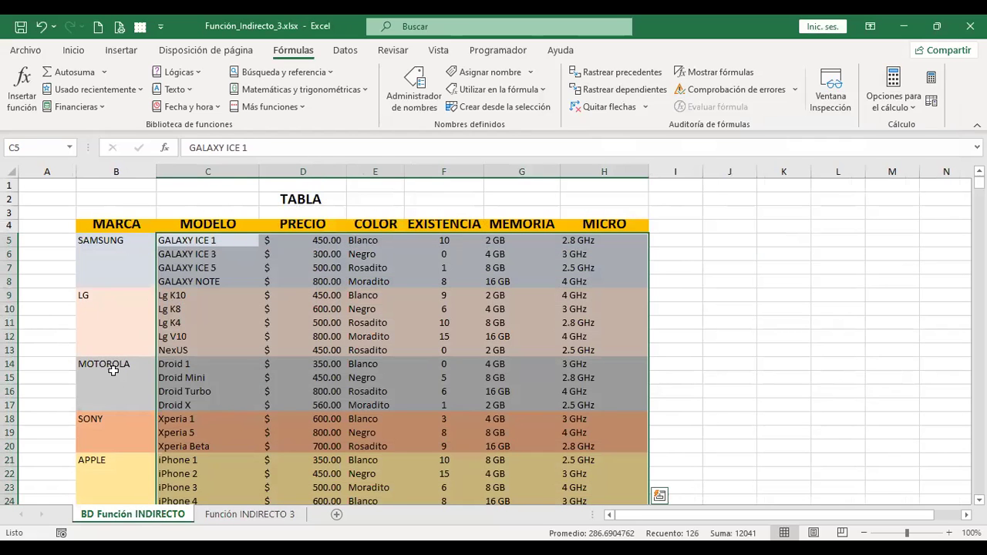
pyautogui.click(116, 377)
pyautogui.click(280, 516)
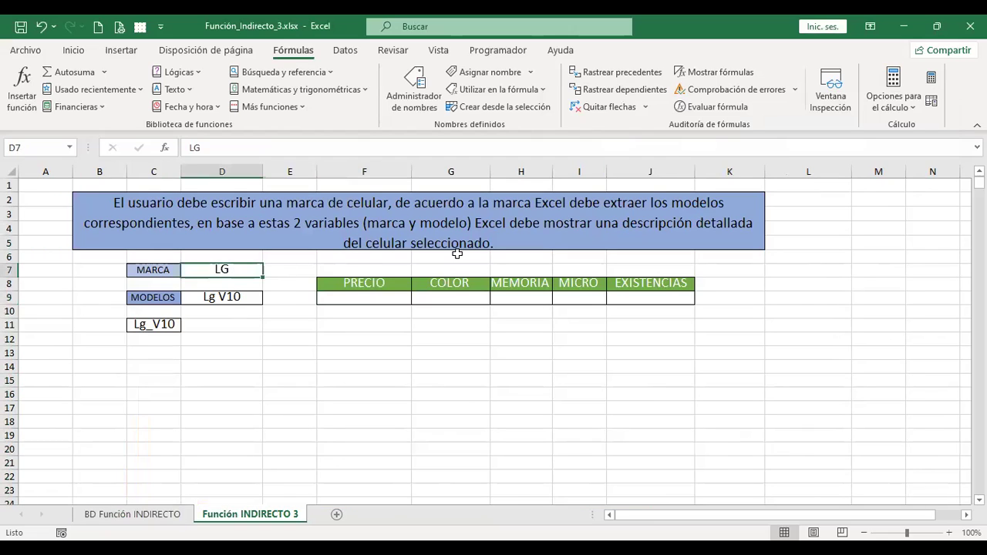
pyautogui.write('MOTORO')
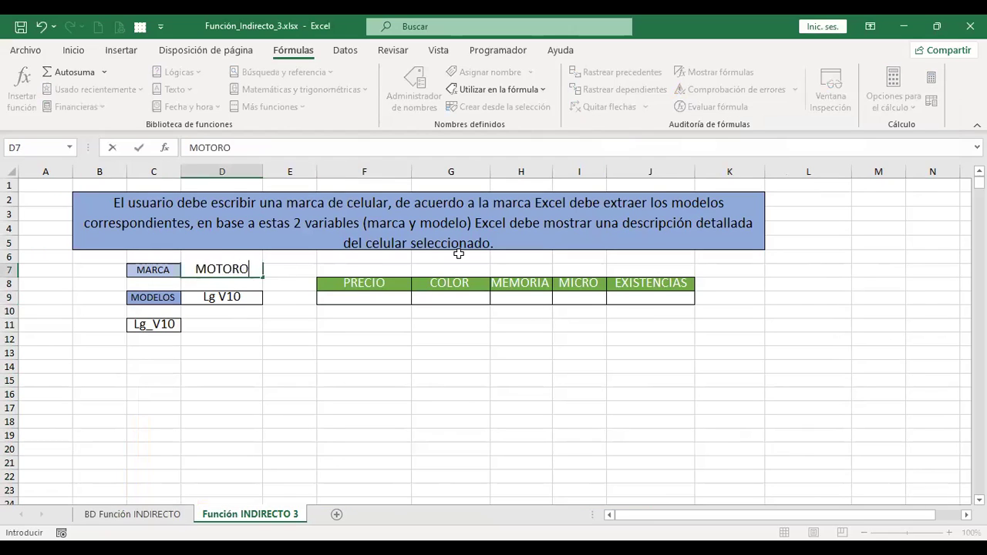
pyautogui.write('LA')
pyautogui.press('Return')
# Choose Droid Turbo from D9's list and autofit column C to show Droid_Turbo
pyautogui.click(242, 297)
pyautogui.click(269, 300)
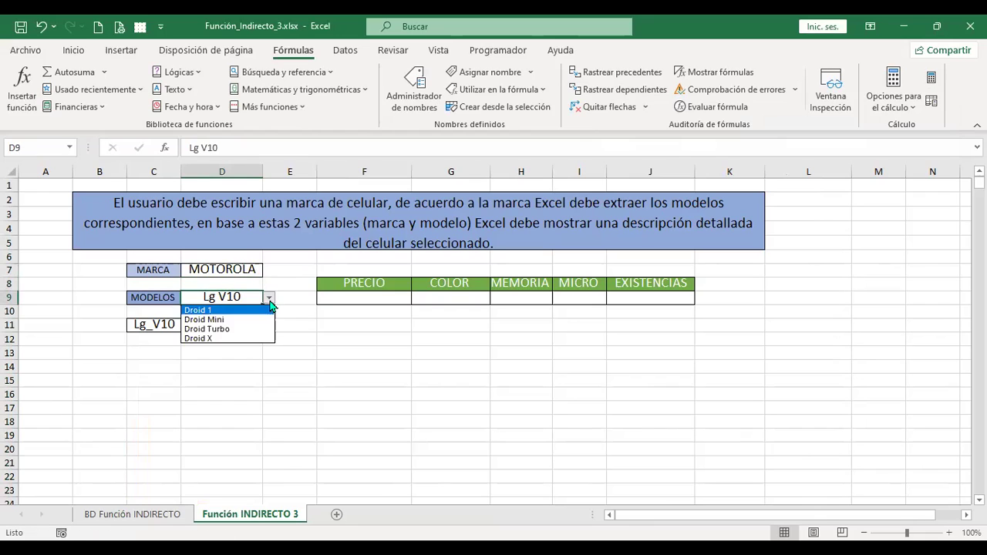
pyautogui.click(231, 328)
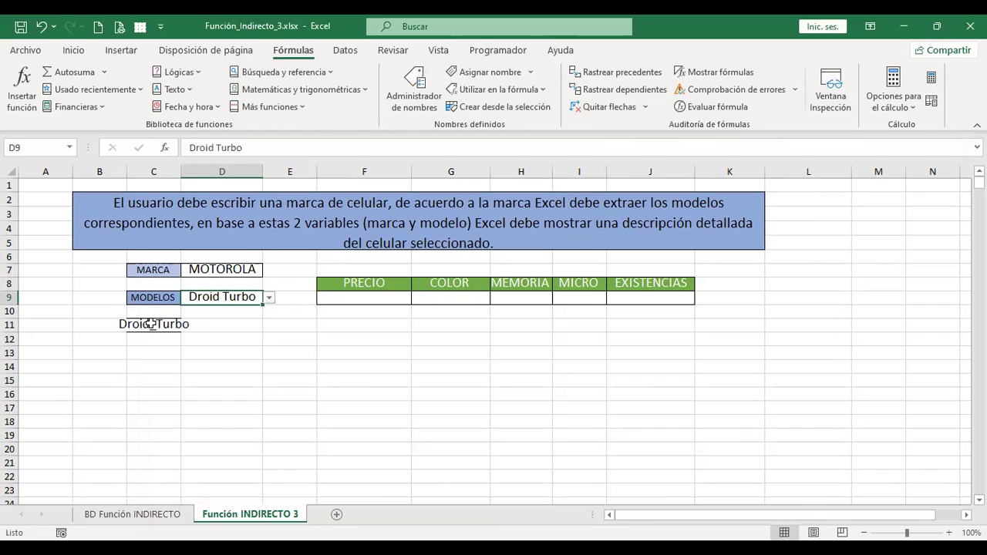
pyautogui.doubleClick(179, 171)
pyautogui.click(193, 327)
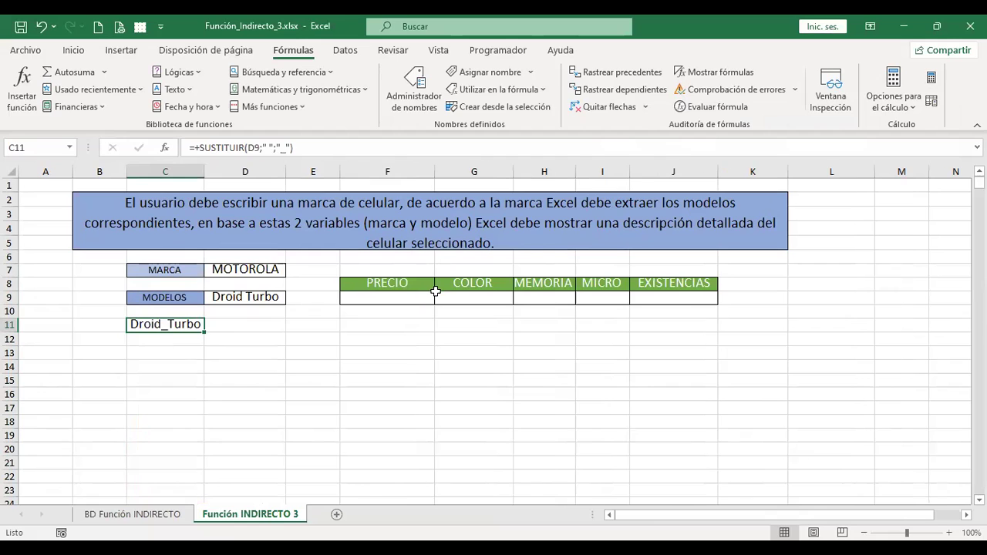
pyautogui.click(412, 299)
pyautogui.scroll(2, 709, 378)
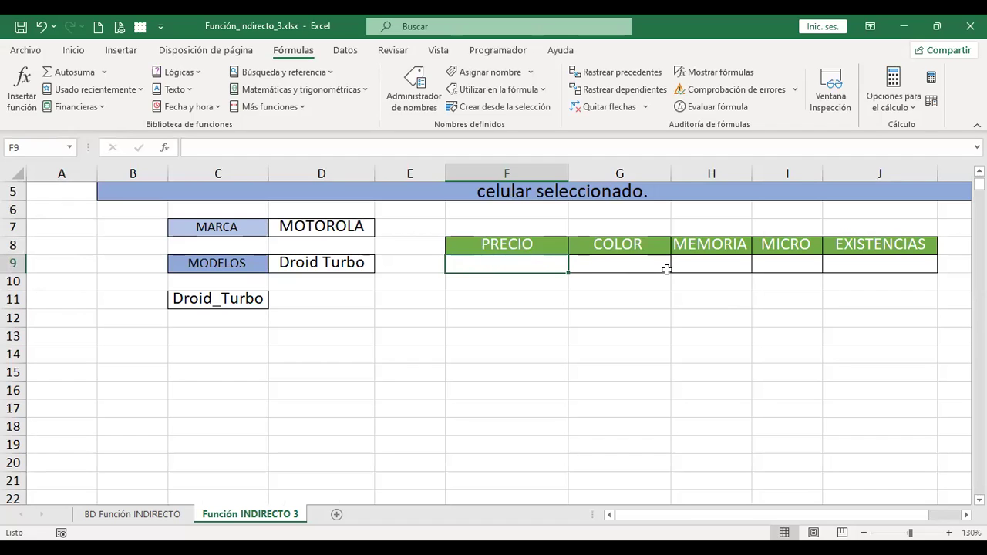
# Enter =+INDIRECTO(C11) in F9 to return $800.00, Rosadito, 6, 16 GB and 4 GHz
pyautogui.write('+')
pyautogui.write('INDI')
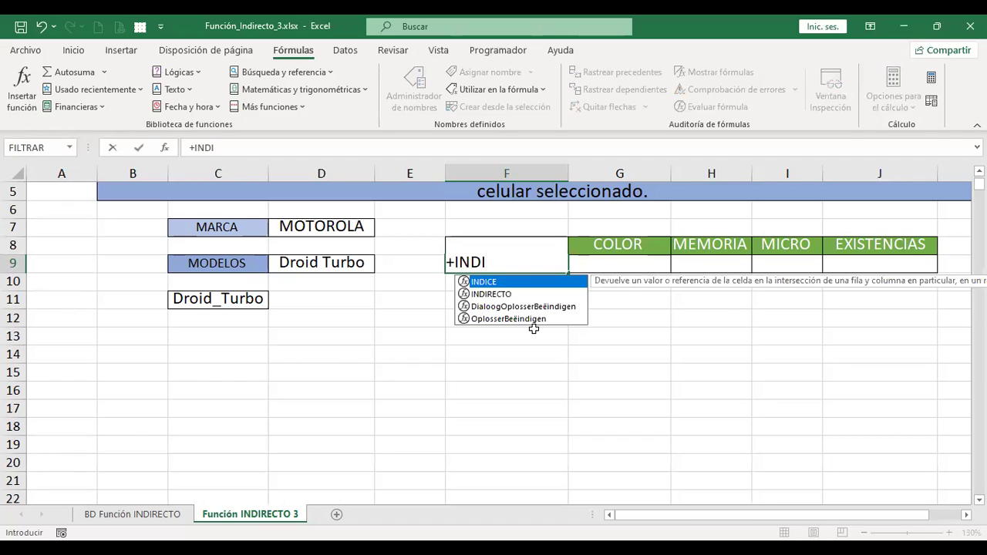
pyautogui.click(487, 295)
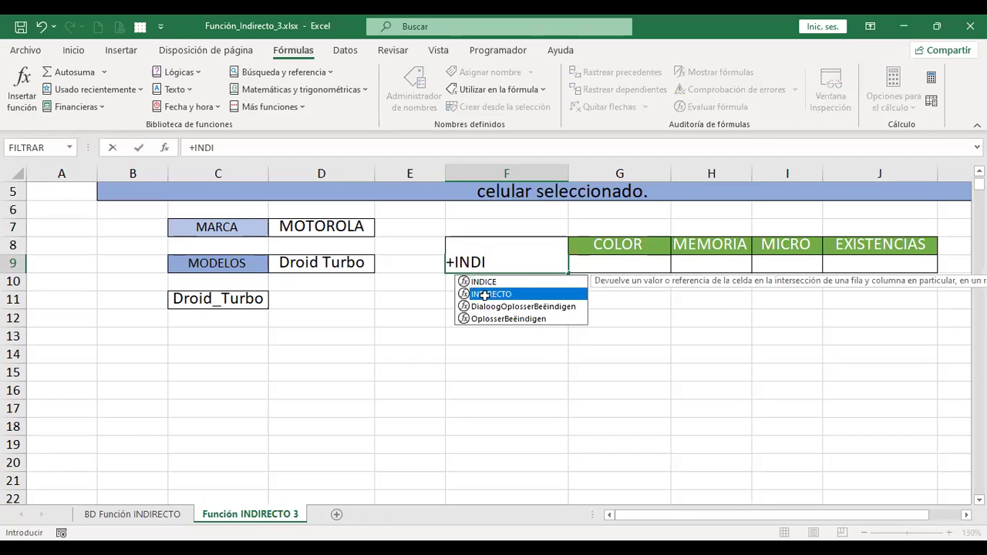
pyautogui.doubleClick(484, 295)
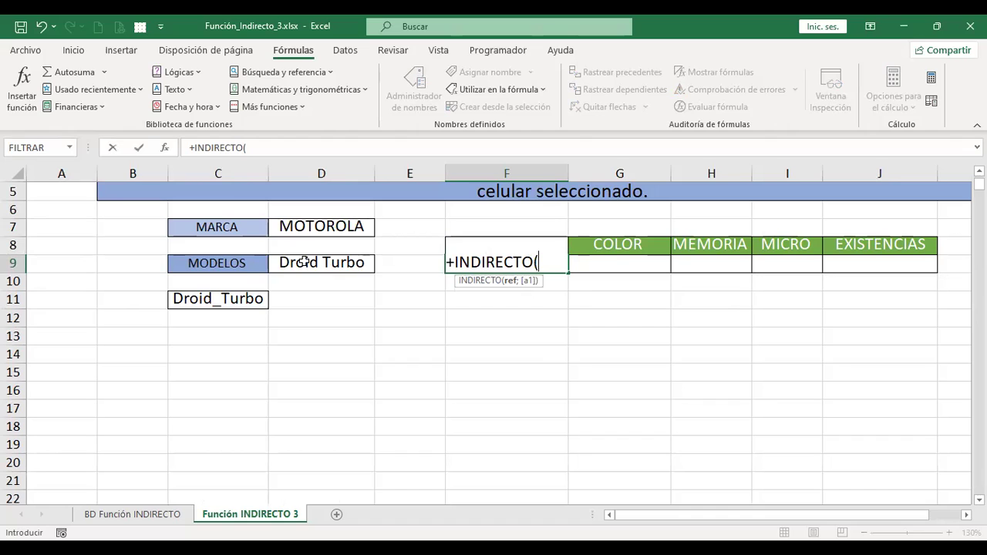
pyautogui.click(241, 300)
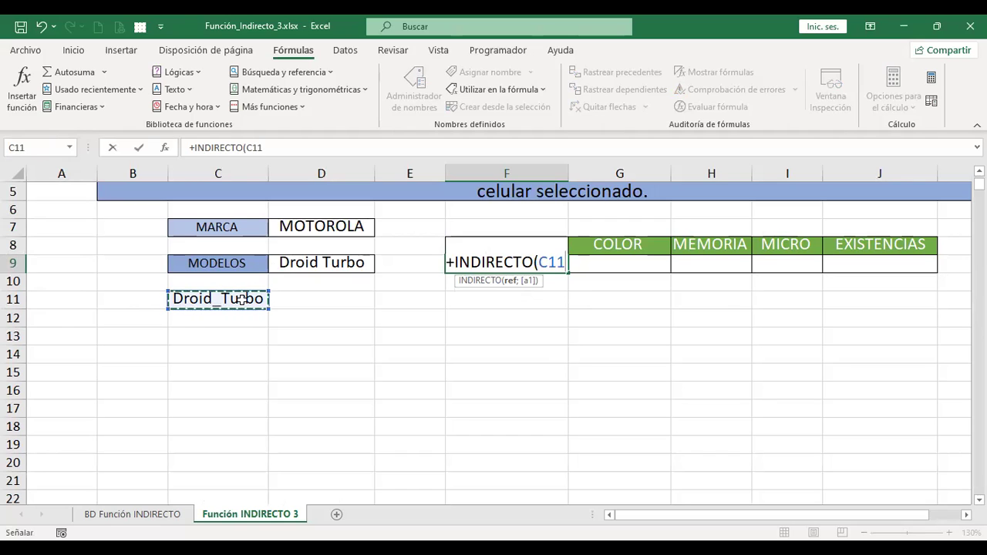
pyautogui.press('Return')
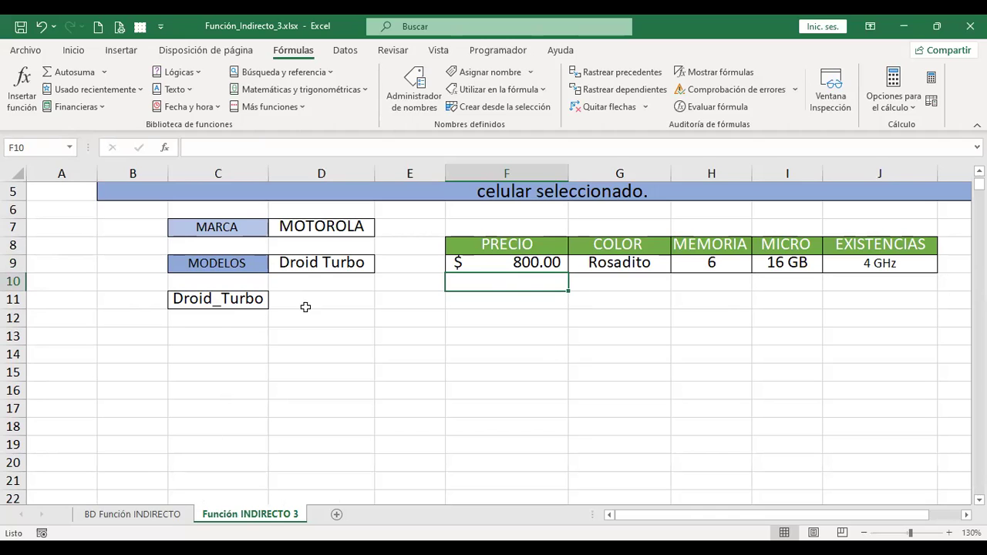
# Compare Droid Turbo's row 16 on the data sheet with the F9:J9 results
pyautogui.click(148, 516)
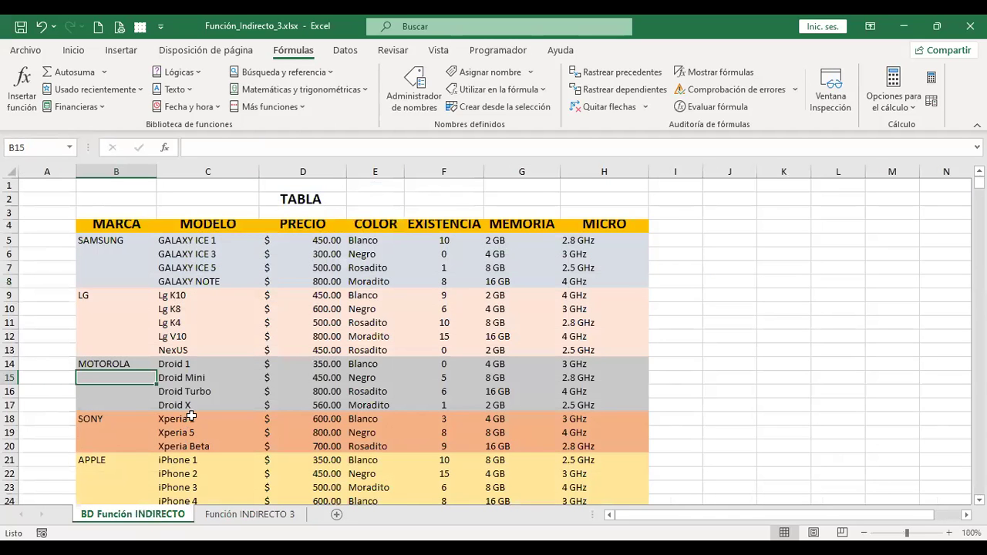
pyautogui.click(9, 391)
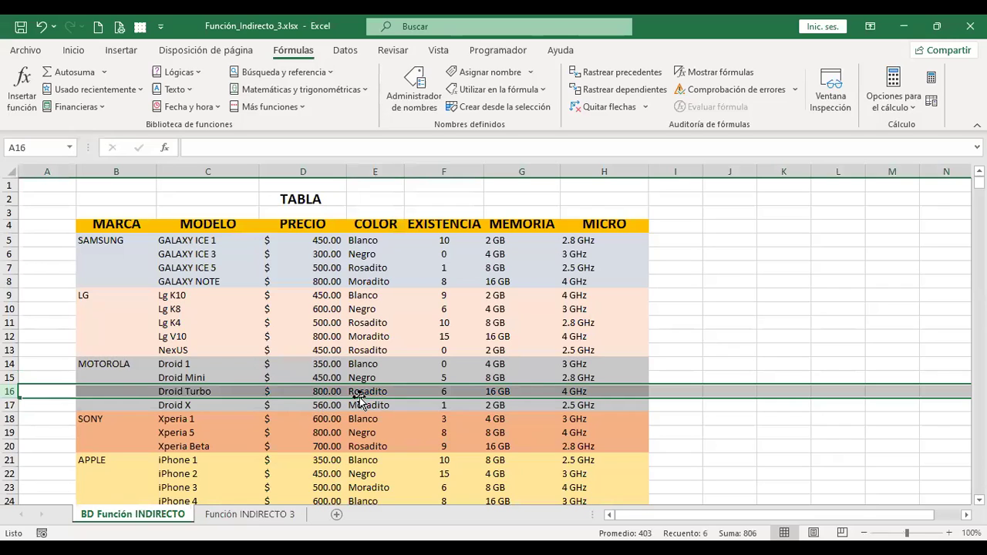
pyautogui.click(251, 514)
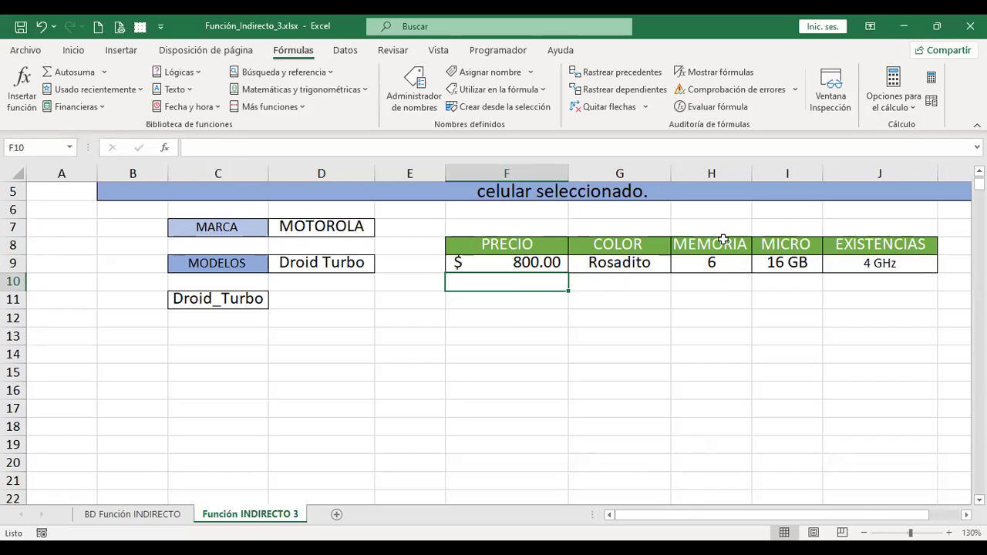
pyautogui.click(723, 240)
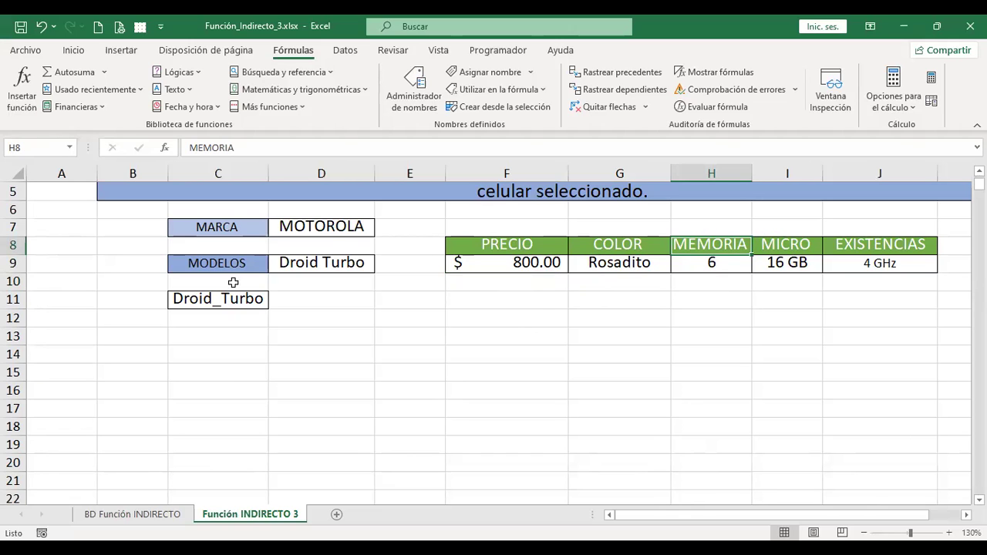
# Select the model table C5:H25 on the BD Función INDIRECTO sheet
pyautogui.click(170, 498)
pyautogui.click(161, 518)
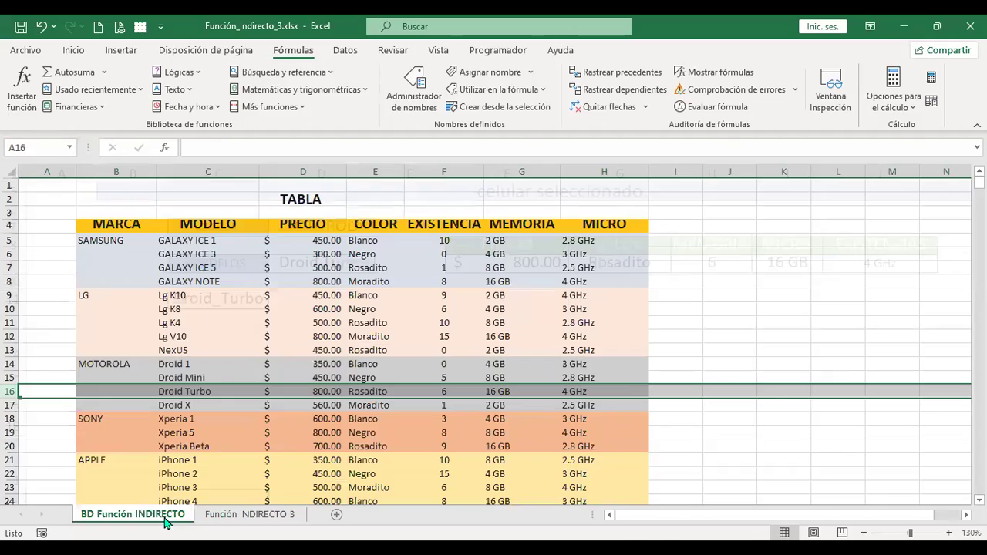
pyautogui.moveTo(303, 226); pyautogui.dragTo(607, 232)
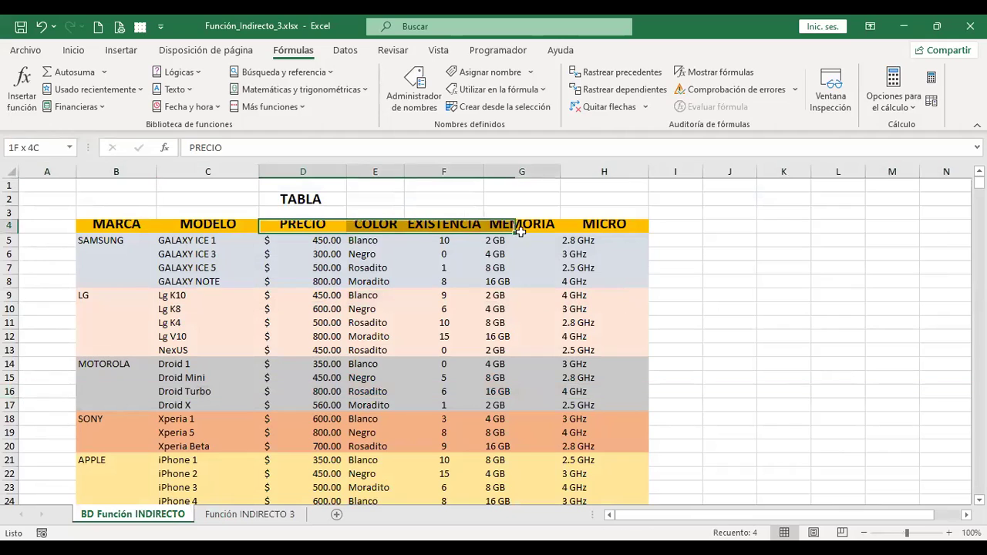
pyautogui.click(216, 225)
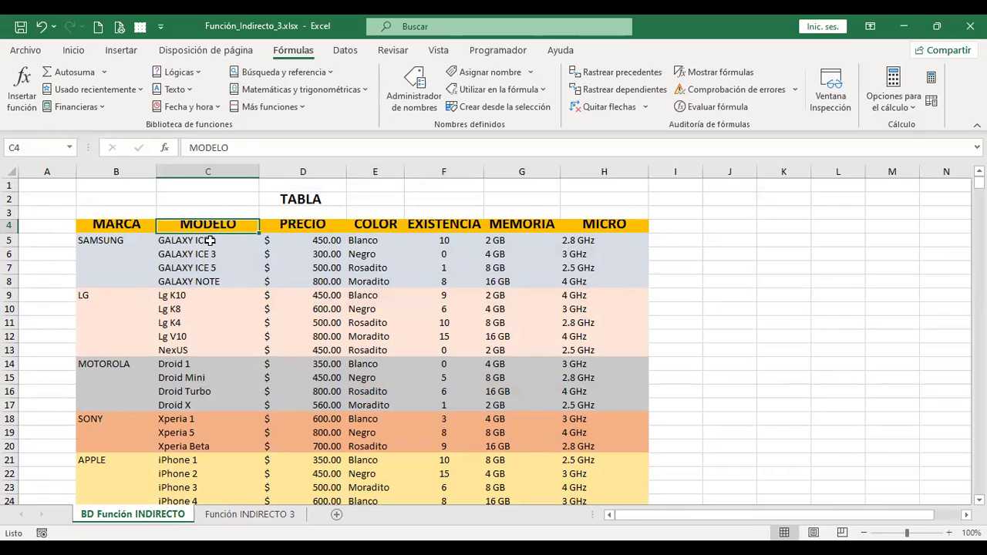
pyautogui.moveTo(210, 240); pyautogui.dragTo(601, 364)
pyautogui.scroll(-4, 601, 363)
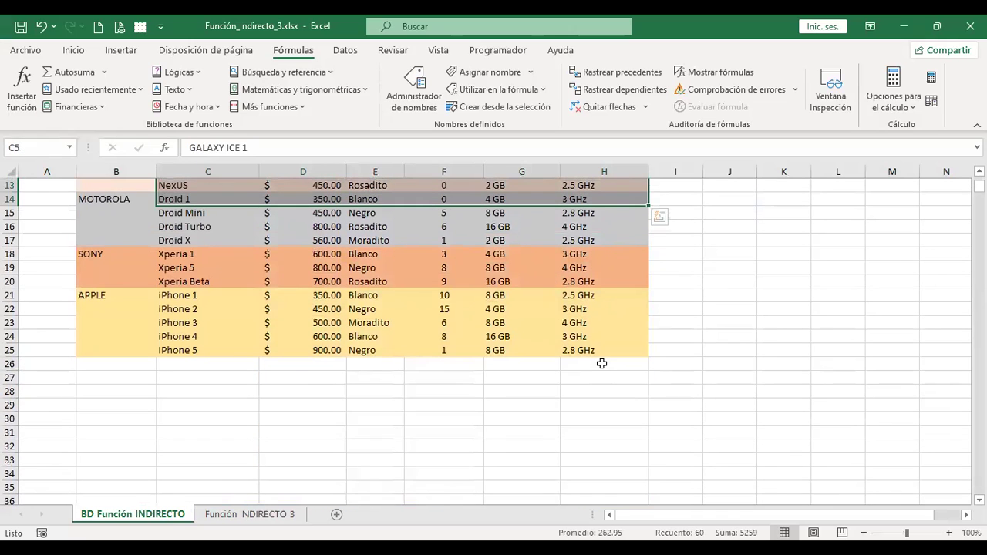
pyautogui.moveTo(601, 352); pyautogui.dragTo(603, 351)
pyautogui.scroll(4, 606, 349)
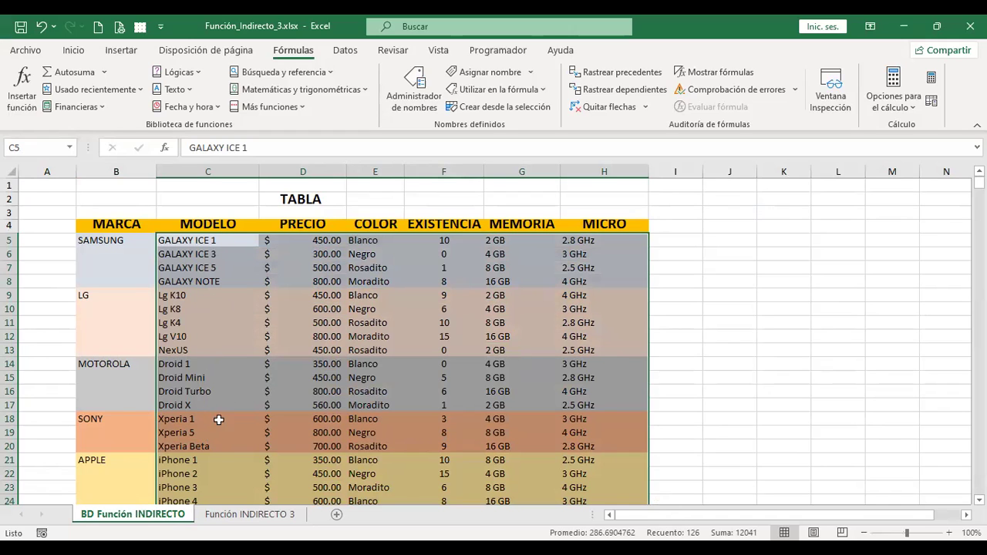
# Compare the MEMORIA header and H9 formula against the Droid Turbo data row
pyautogui.click(401, 254)
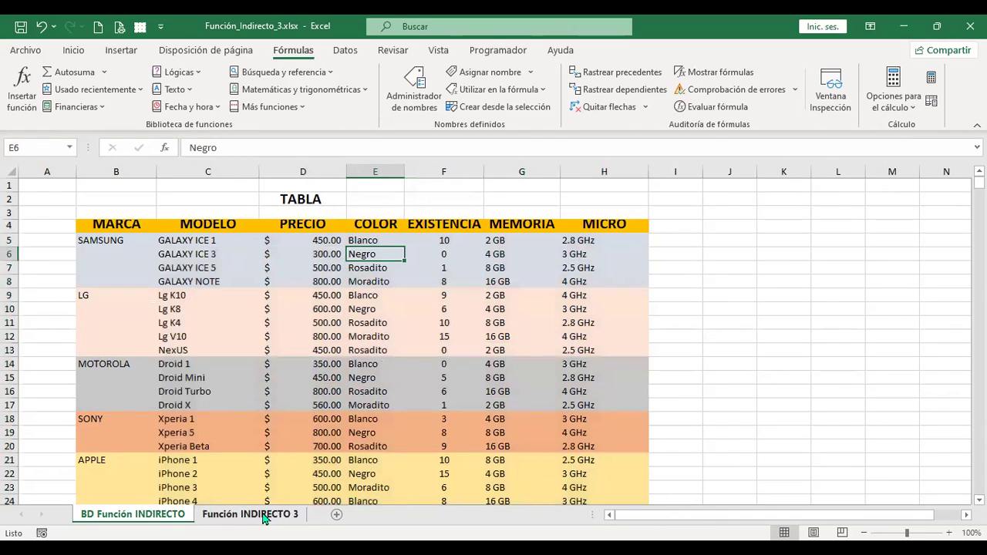
pyautogui.click(262, 515)
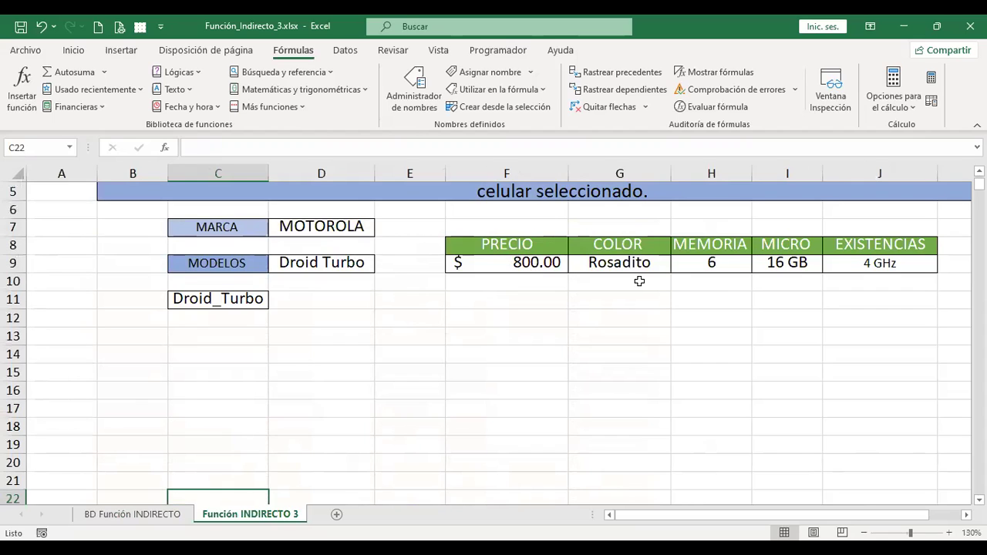
pyautogui.click(703, 245)
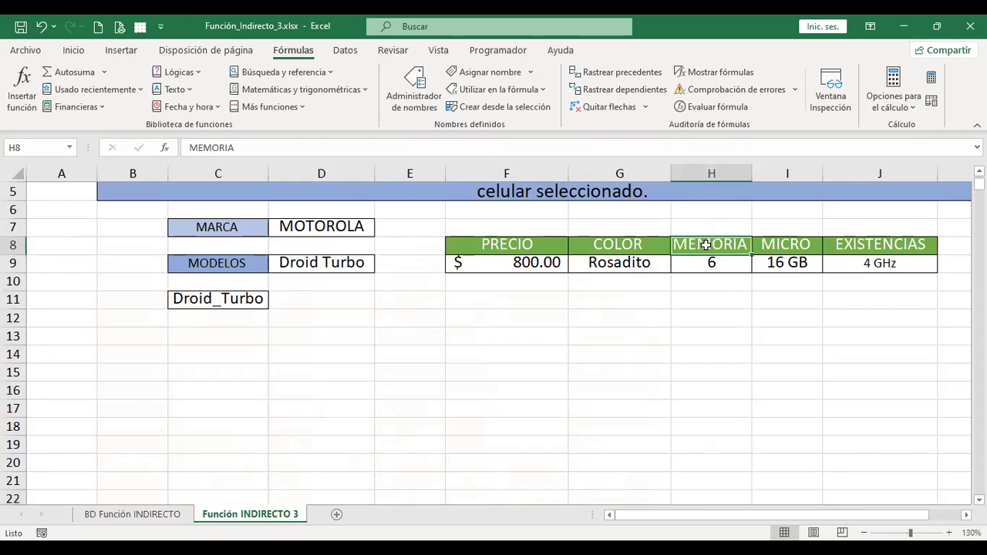
pyautogui.click(730, 263)
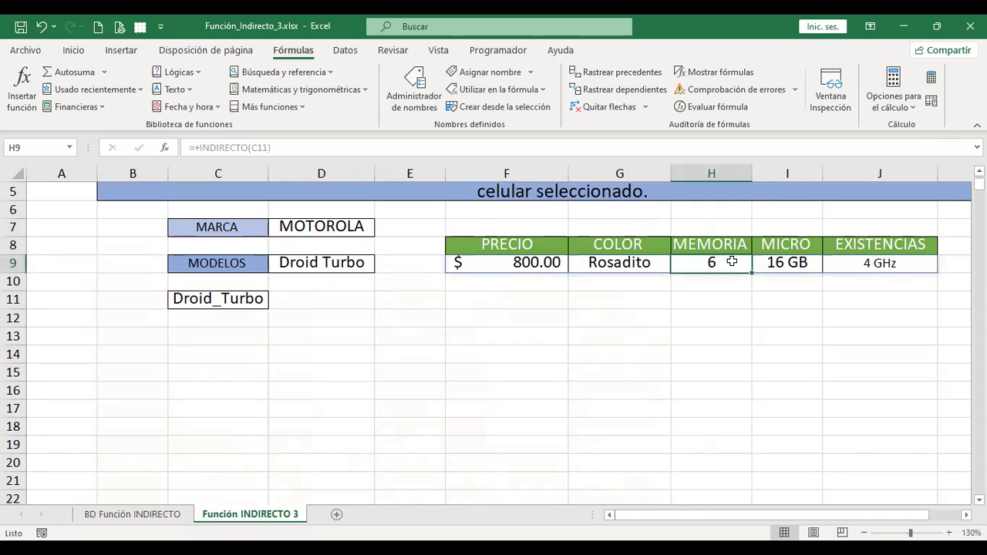
pyautogui.click(131, 514)
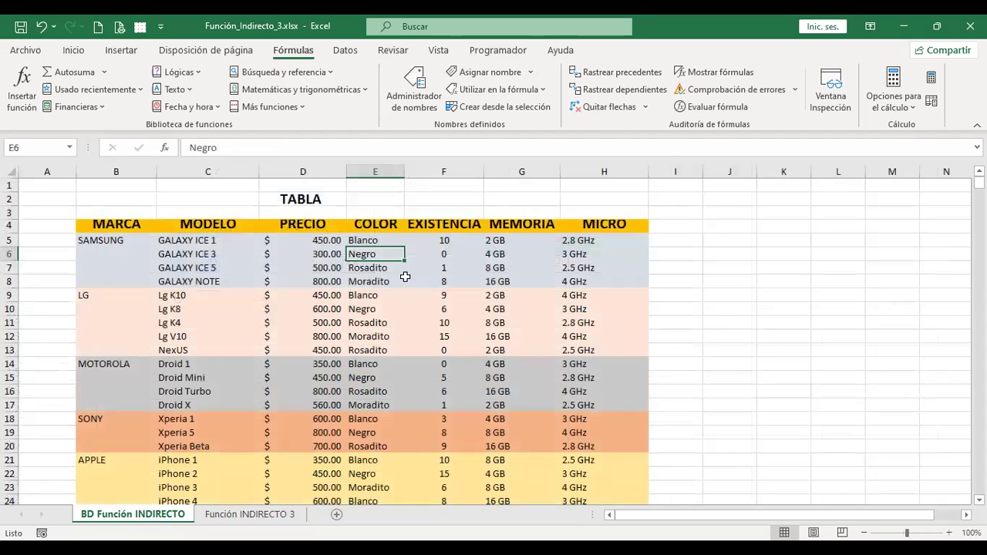
pyautogui.click(248, 514)
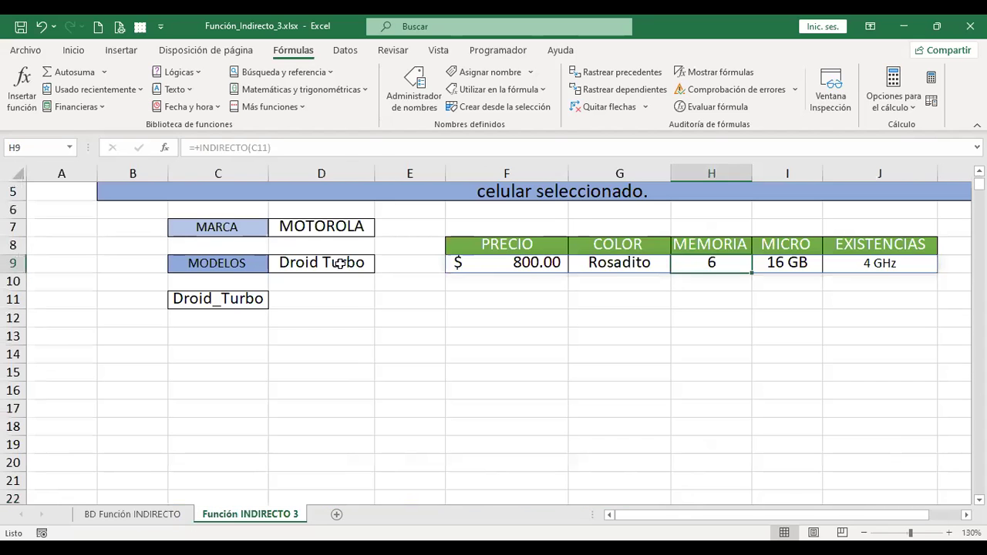
pyautogui.click(151, 514)
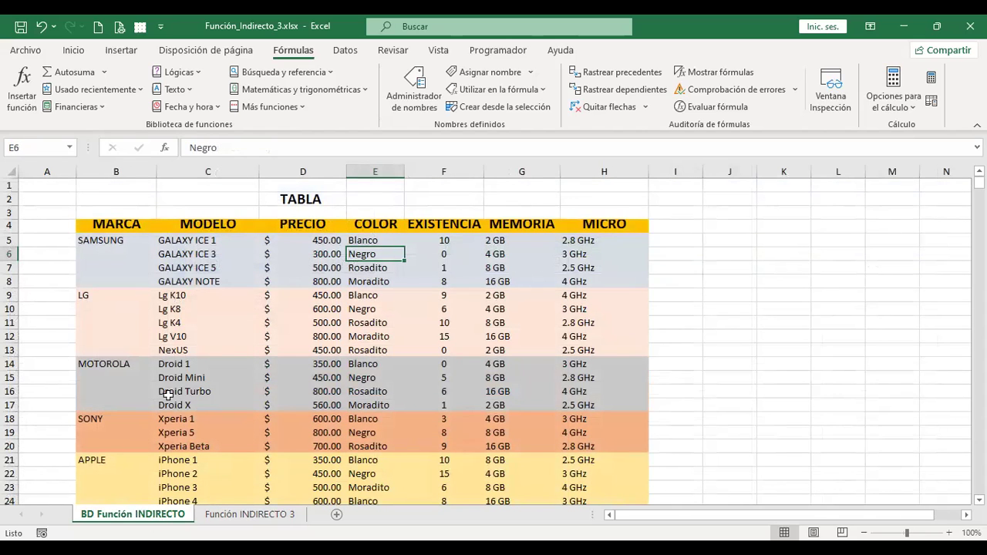
pyautogui.click(9, 390)
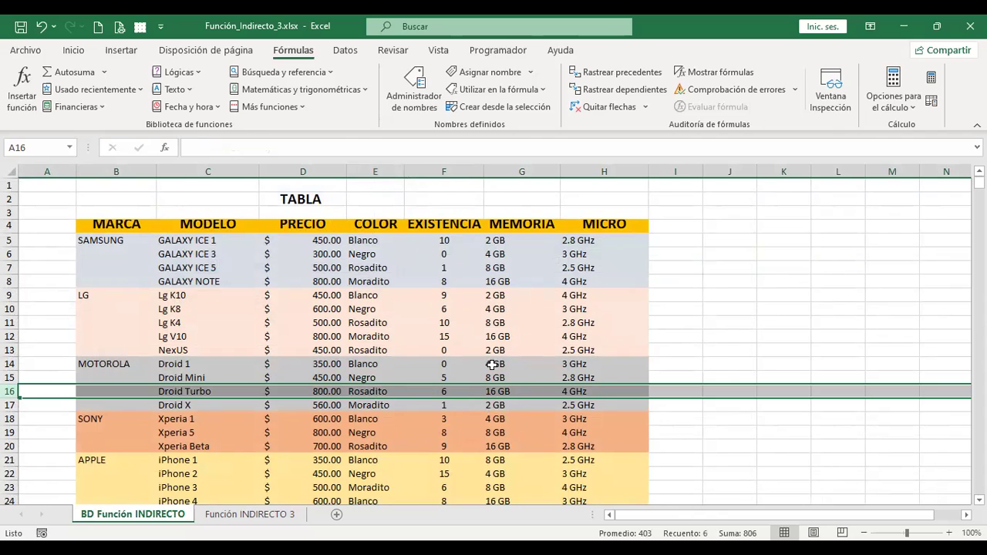
# Check the data table's column order and select the MEMORIA and MICRO headers in H8:I8
pyautogui.click(277, 516)
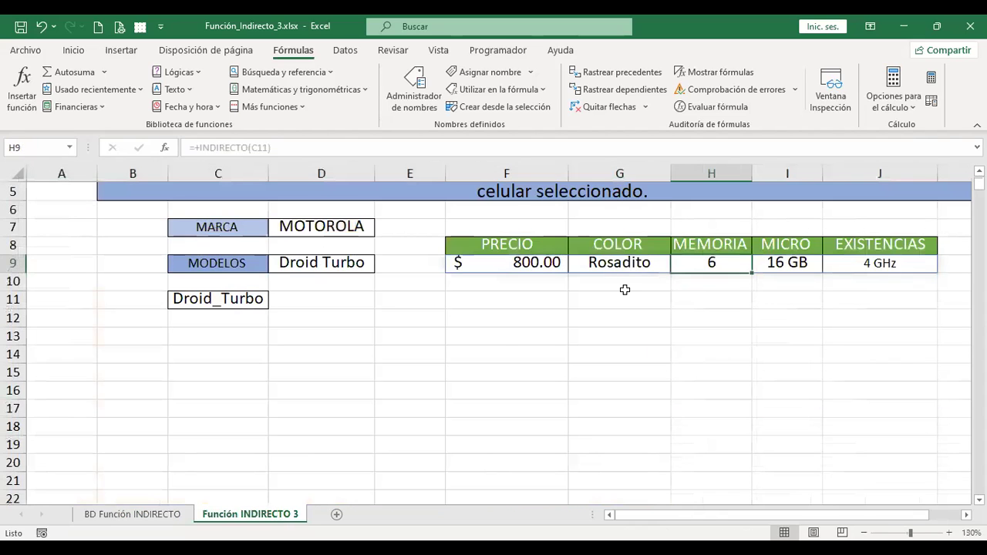
pyautogui.click(750, 245)
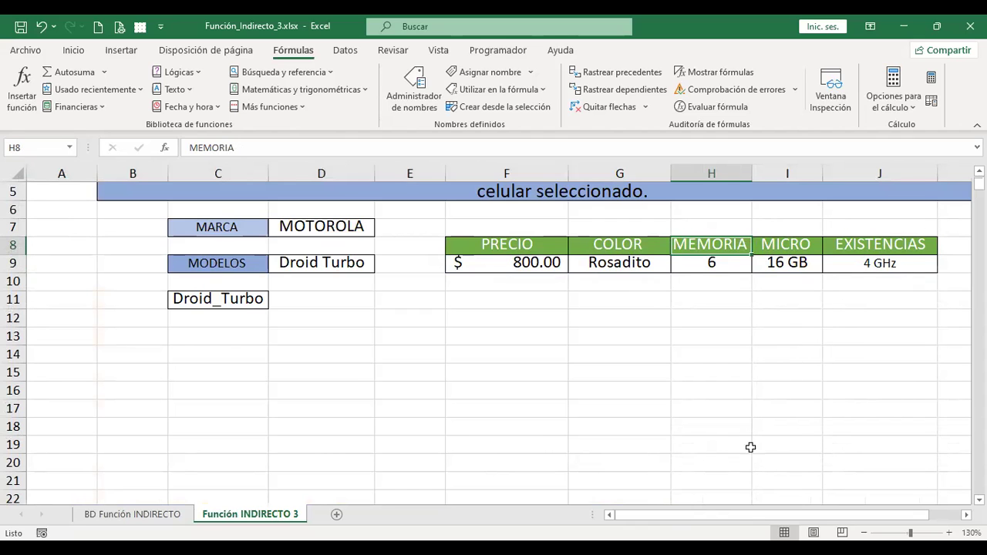
pyautogui.click(133, 514)
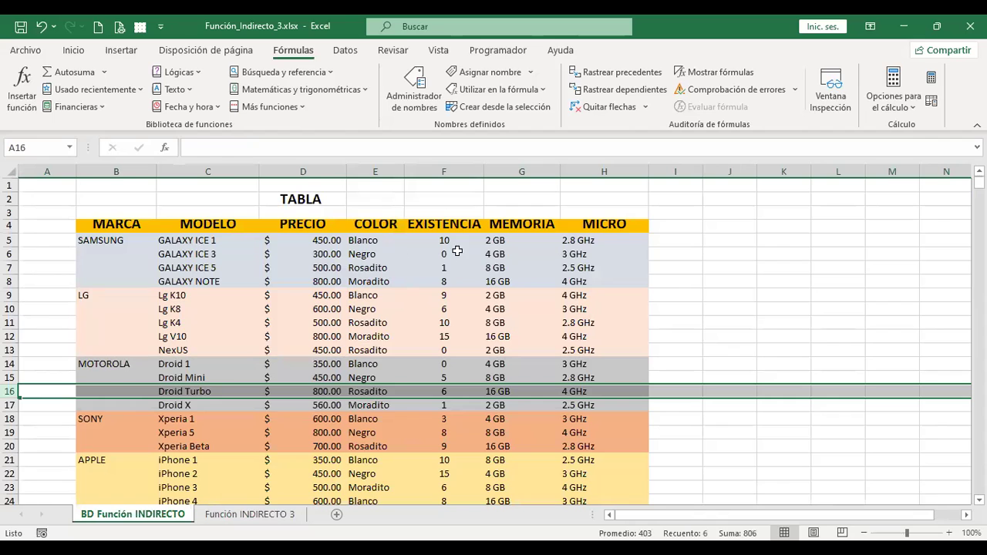
pyautogui.click(262, 514)
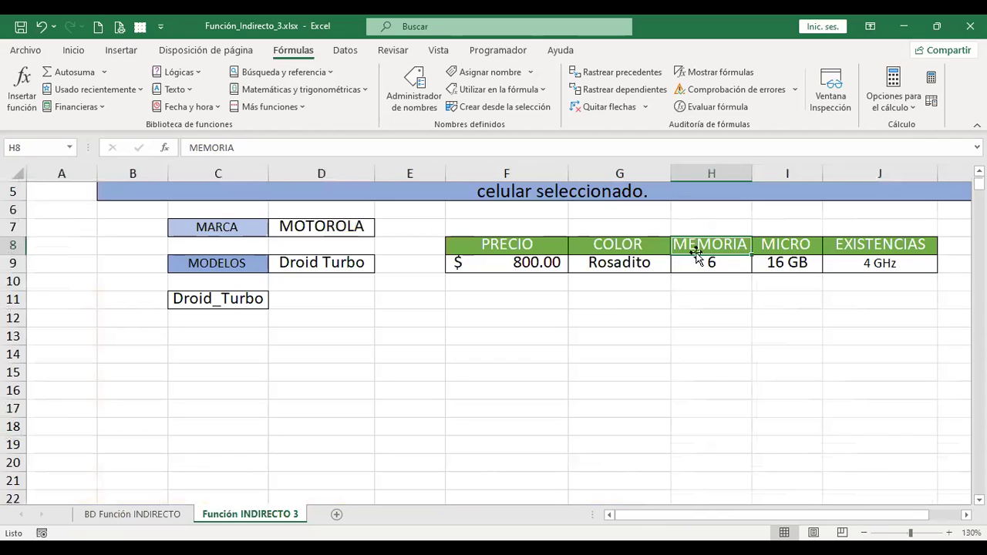
pyautogui.click(889, 246)
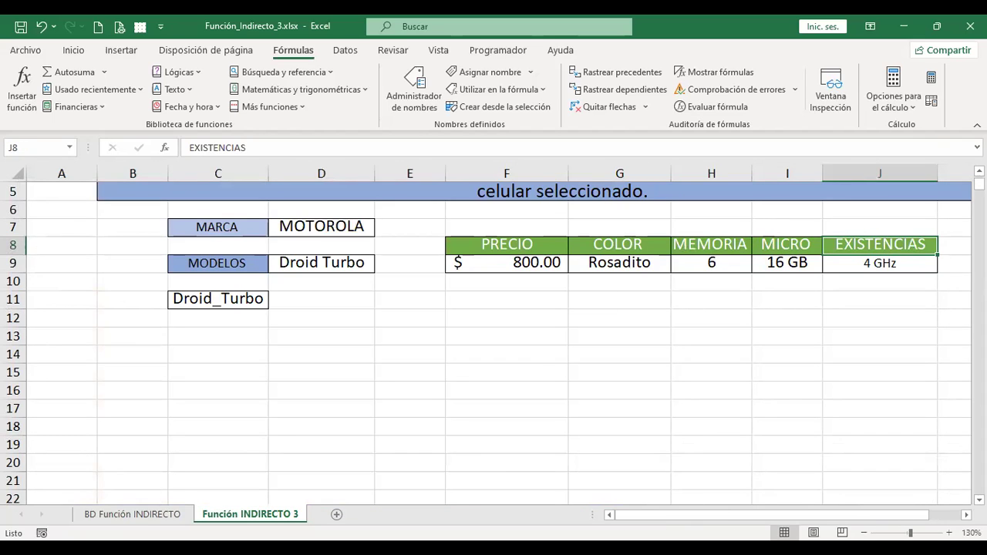
pyautogui.click(786, 245)
pyautogui.moveTo(710, 244); pyautogui.dragTo(786, 244)
# Shift MEMORIA and MICRO one column right, enter EXISTENCIAS in H8, and autofit columns H and I
pyautogui.hotkey('ctrl', 'c')
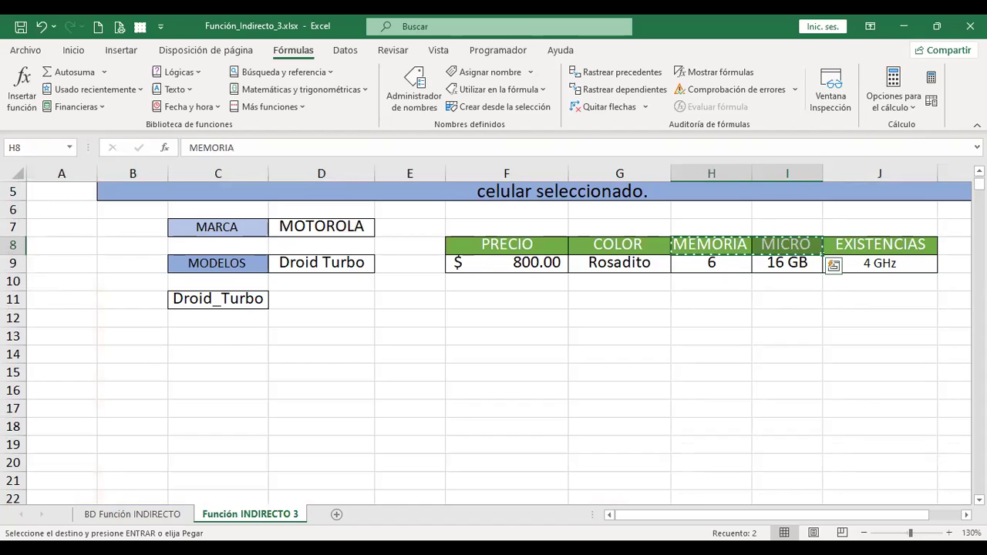
pyautogui.click(787, 244)
pyautogui.hotkey('ctrl', 'v')
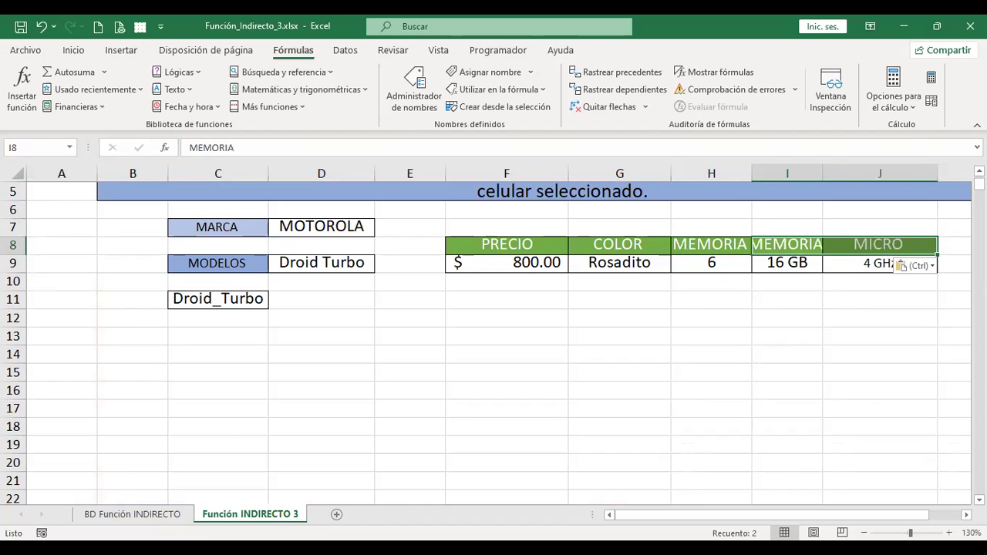
pyautogui.click(710, 244)
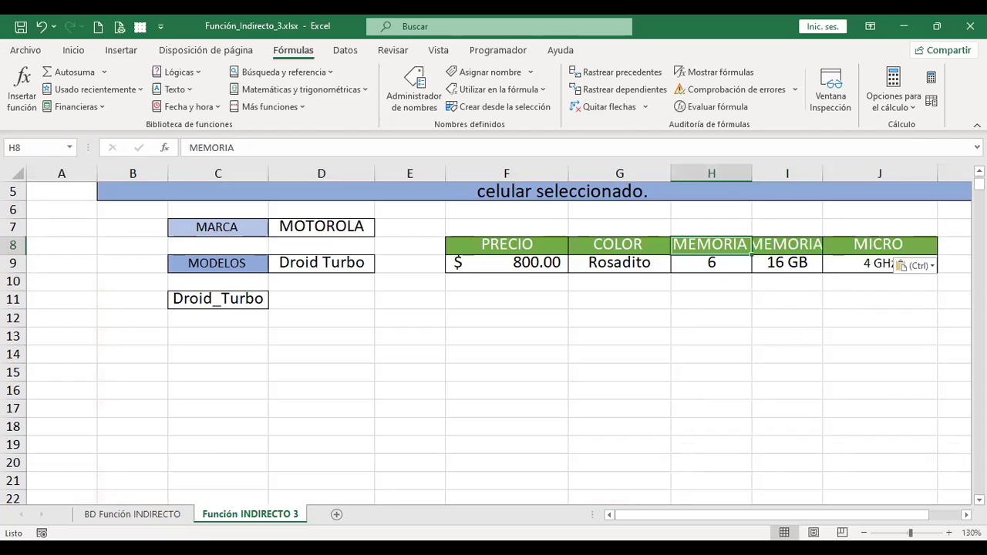
pyautogui.write('EXISTENCIAS')
pyautogui.press('Return')
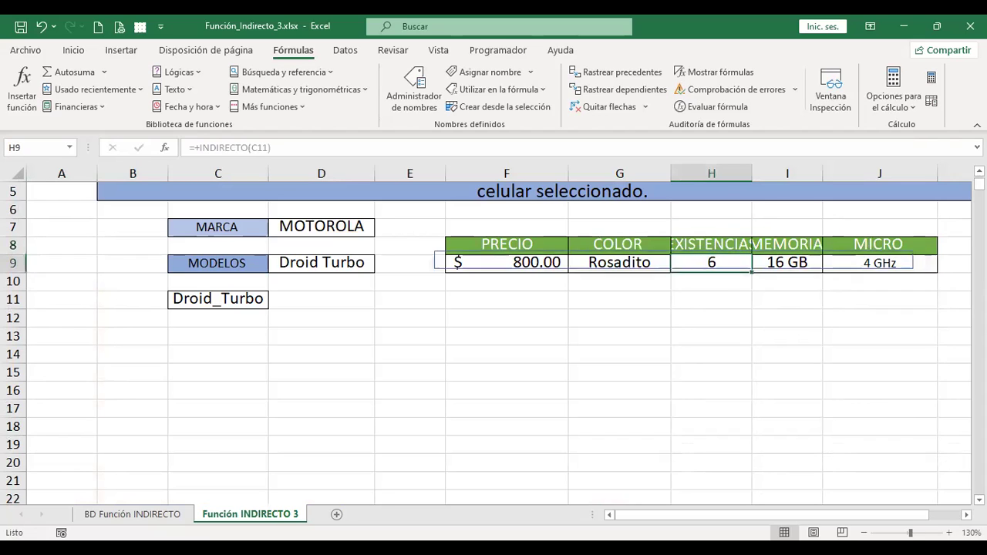
pyautogui.doubleClick(752, 173)
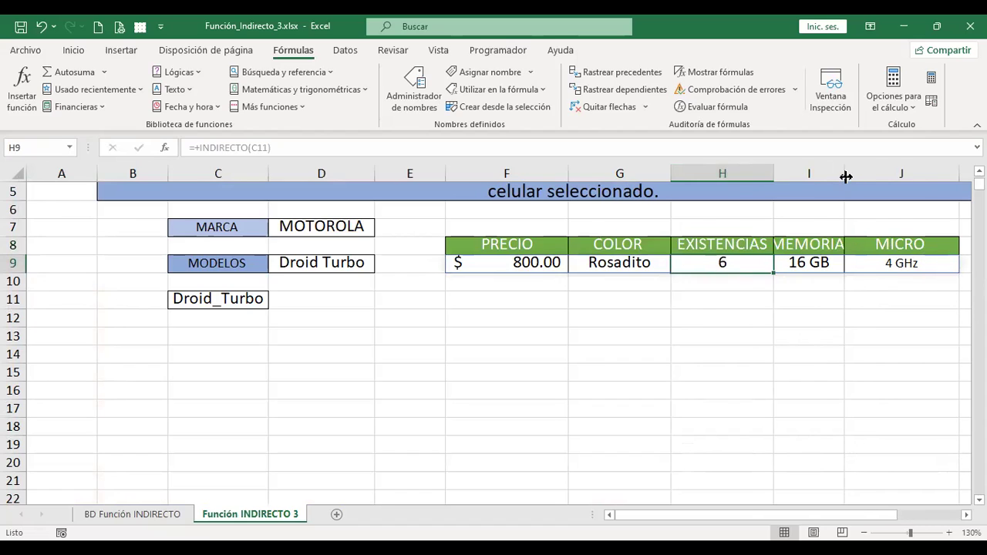
pyautogui.doubleClick(846, 177)
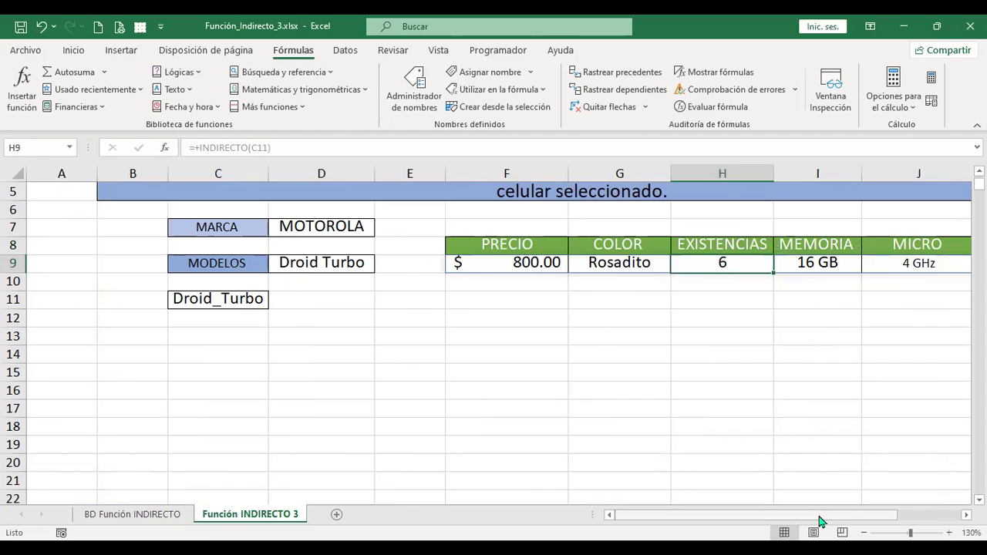
pyautogui.press('Return')
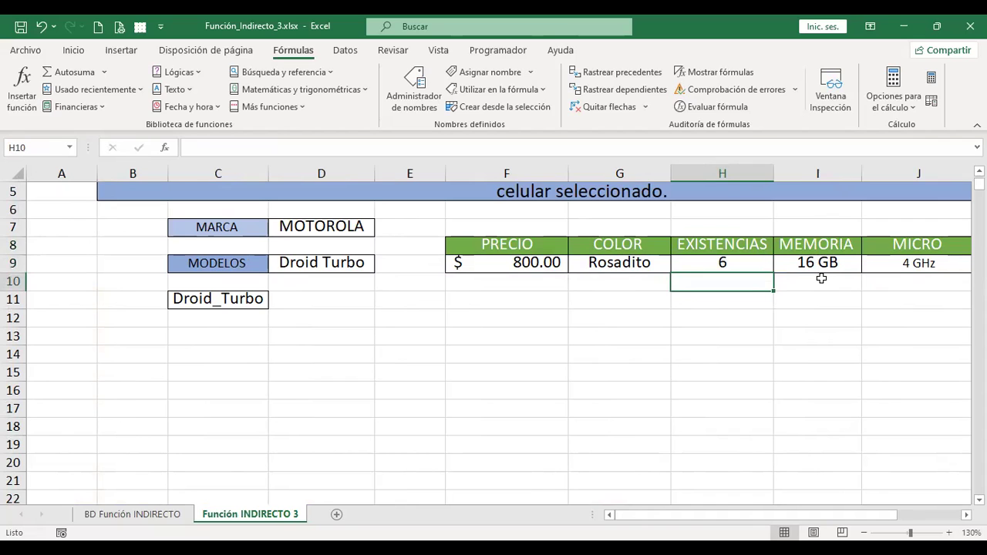
# Check the data sheet, then enter SONY as the brand in D7
pyautogui.click(174, 514)
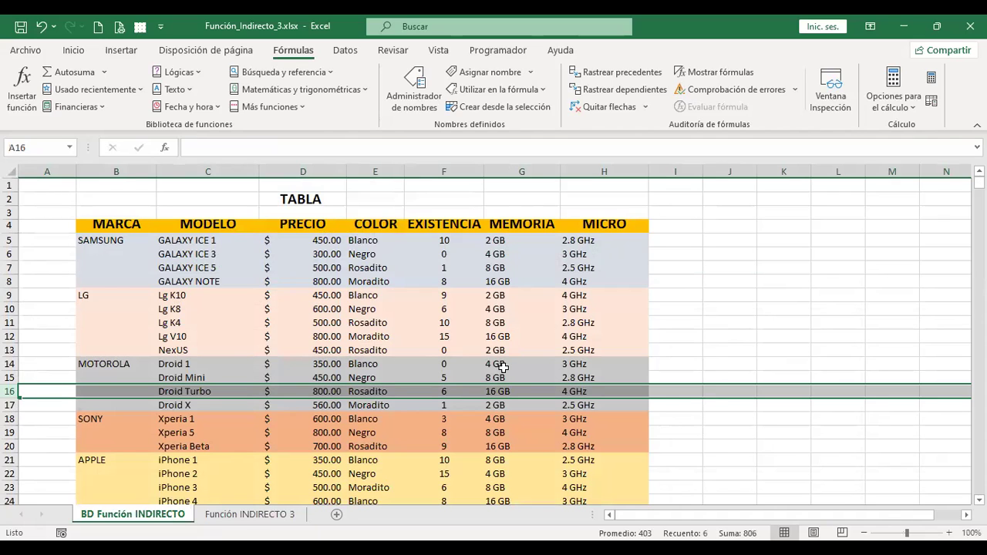
pyautogui.click(254, 514)
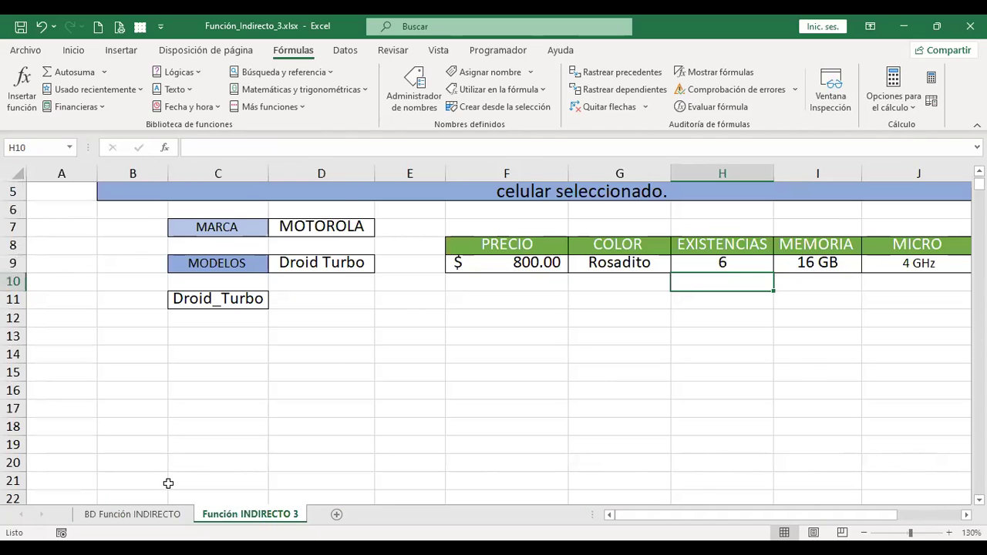
pyautogui.click(145, 515)
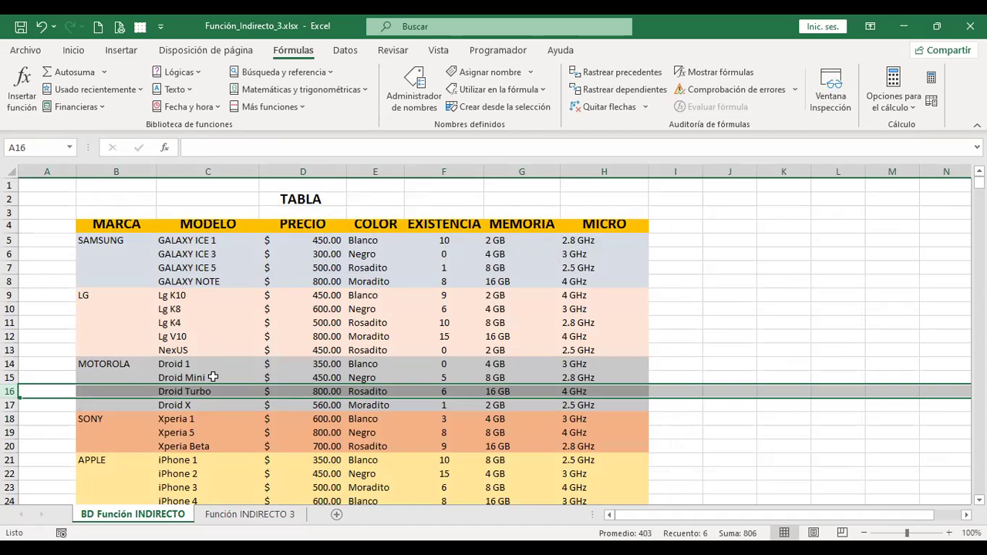
pyautogui.scroll(-1, 213, 377)
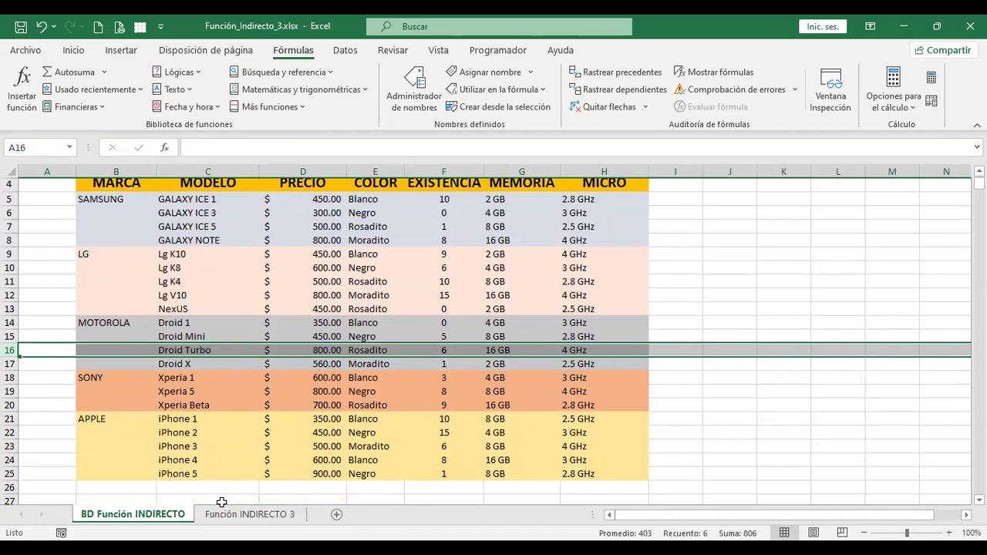
pyautogui.click(268, 514)
pyautogui.click(311, 228)
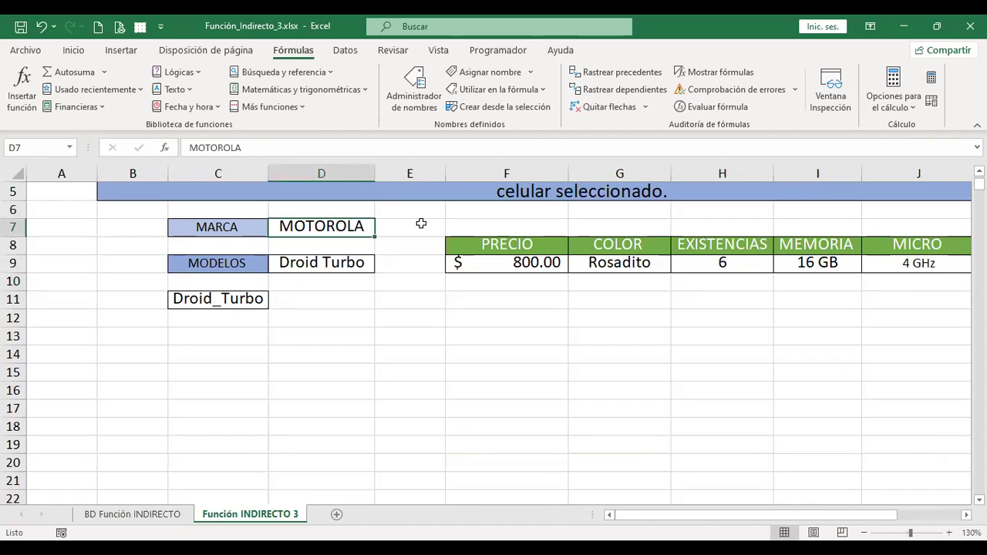
pyautogui.write('SONY')
pyautogui.press('Return')
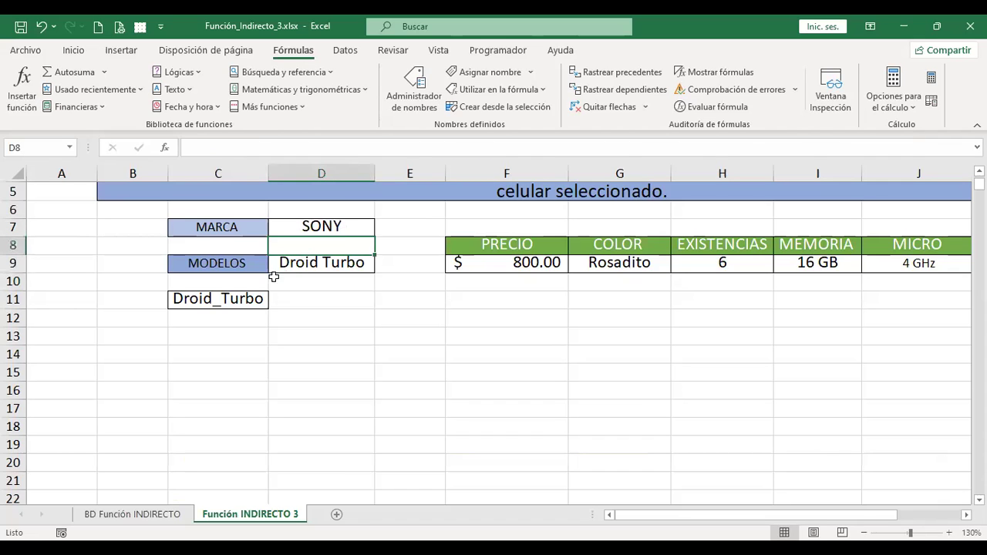
# Choose Xperia Beta in D9 and verify $700.00, Rosadito, 9, 16 GB, 2.8 GHz against its data row
pyautogui.click(307, 262)
pyautogui.click(381, 264)
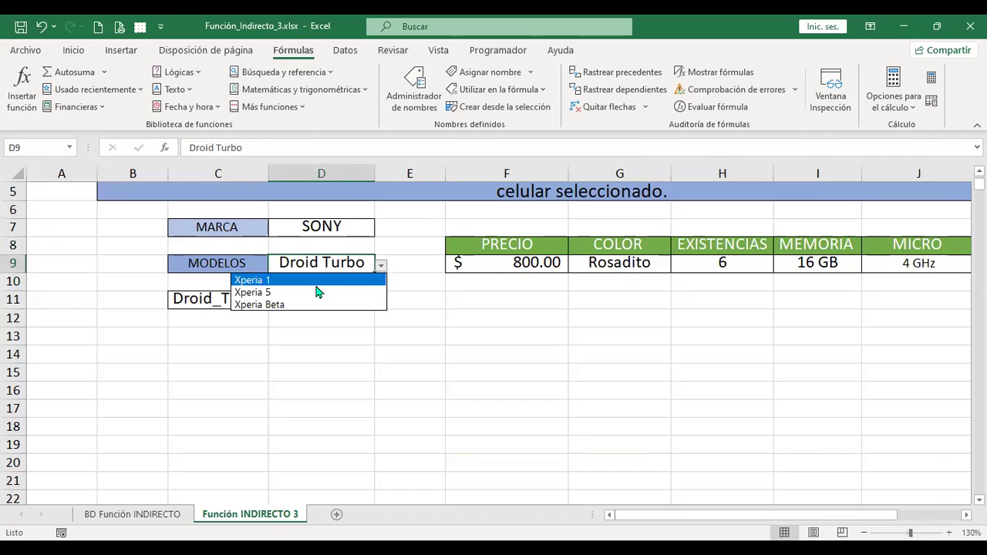
pyautogui.click(301, 304)
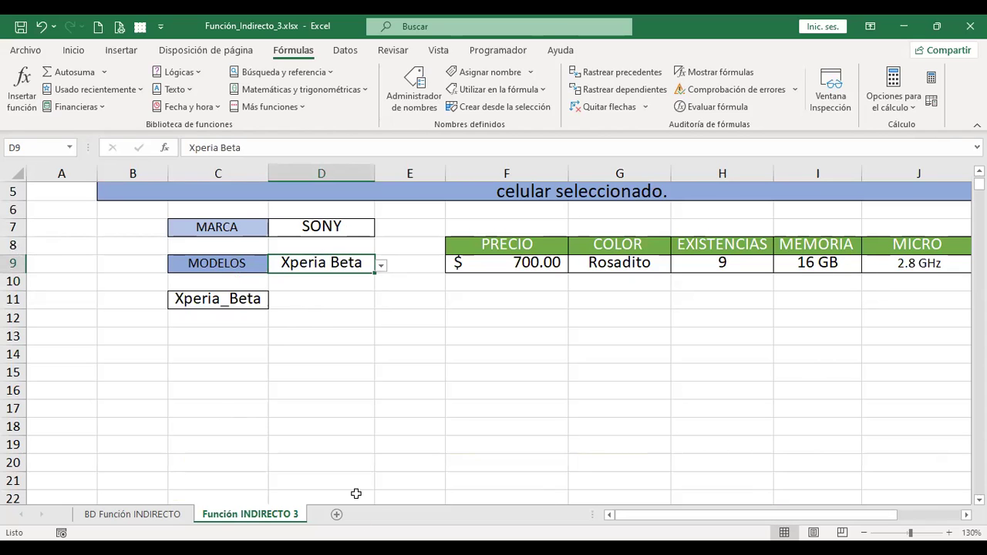
pyautogui.click(150, 516)
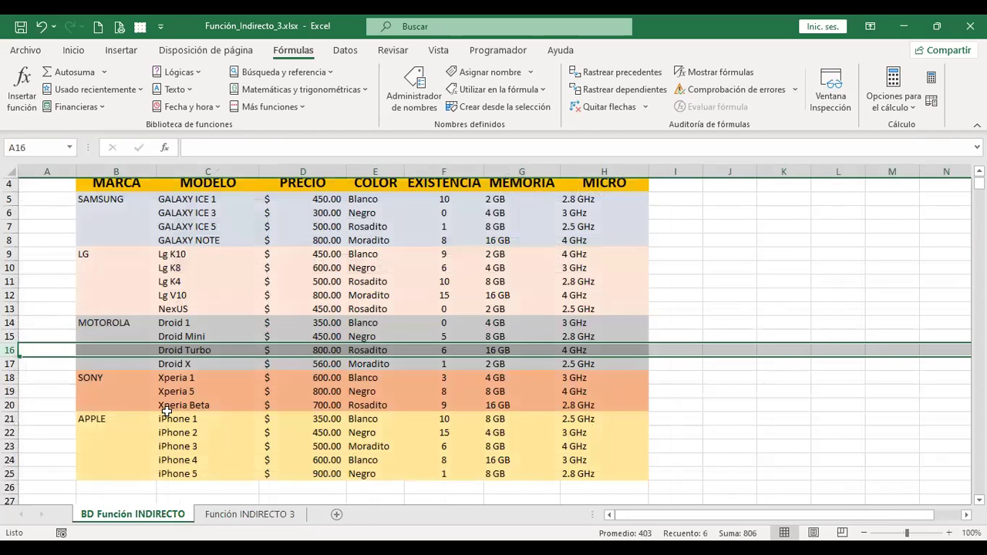
pyautogui.click(10, 405)
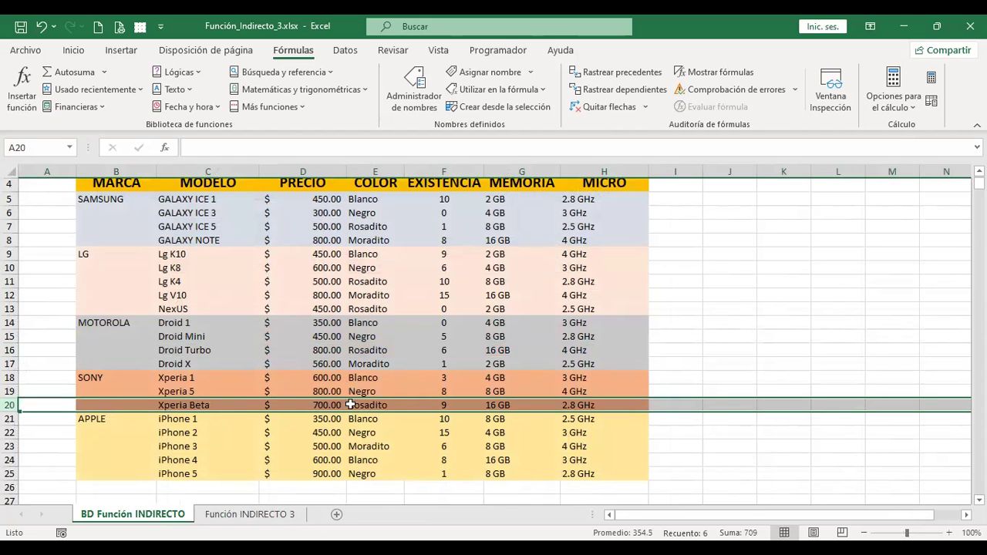
pyautogui.click(254, 514)
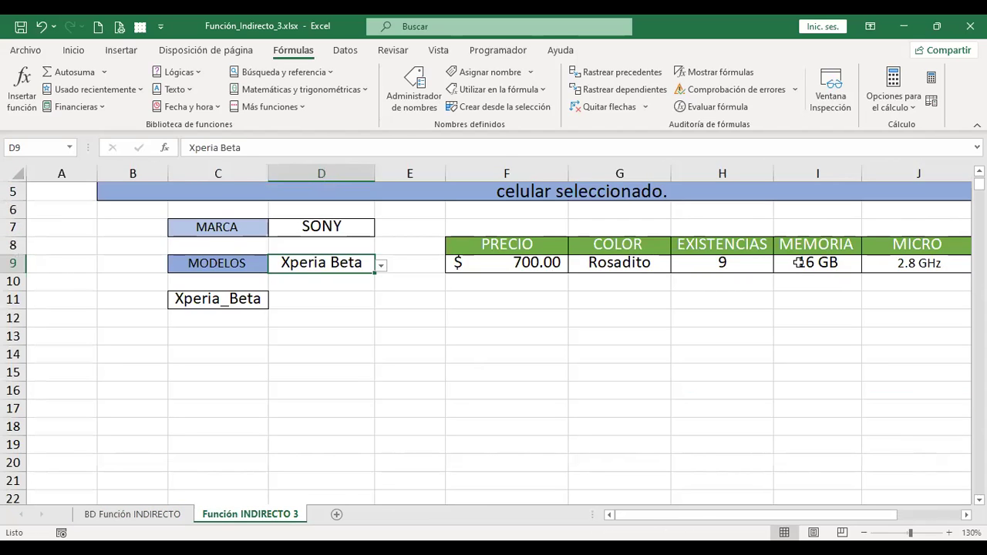
pyautogui.click(534, 266)
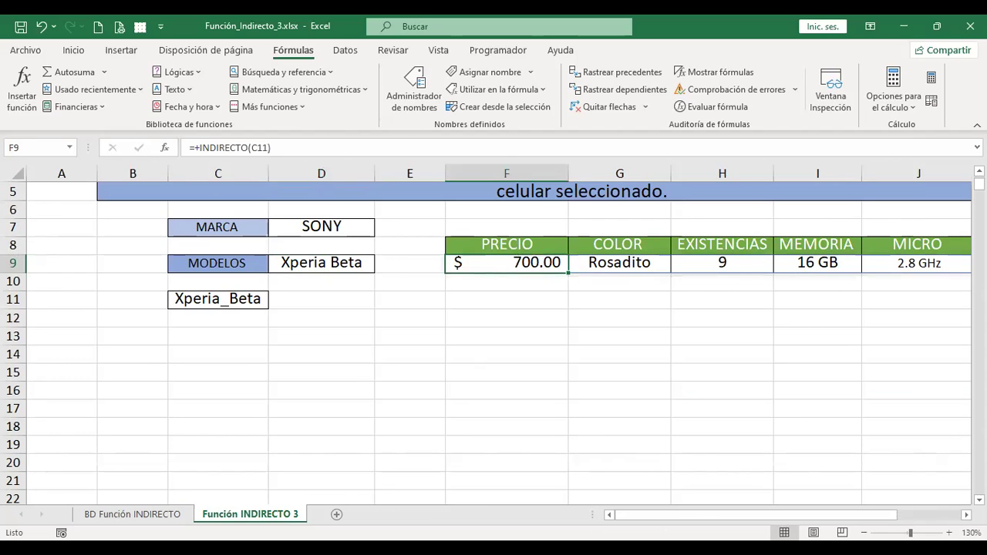
pyautogui.click(619, 263)
pyautogui.click(507, 262)
pyautogui.press('Left')
pyautogui.press('Left')
pyautogui.press('Right')
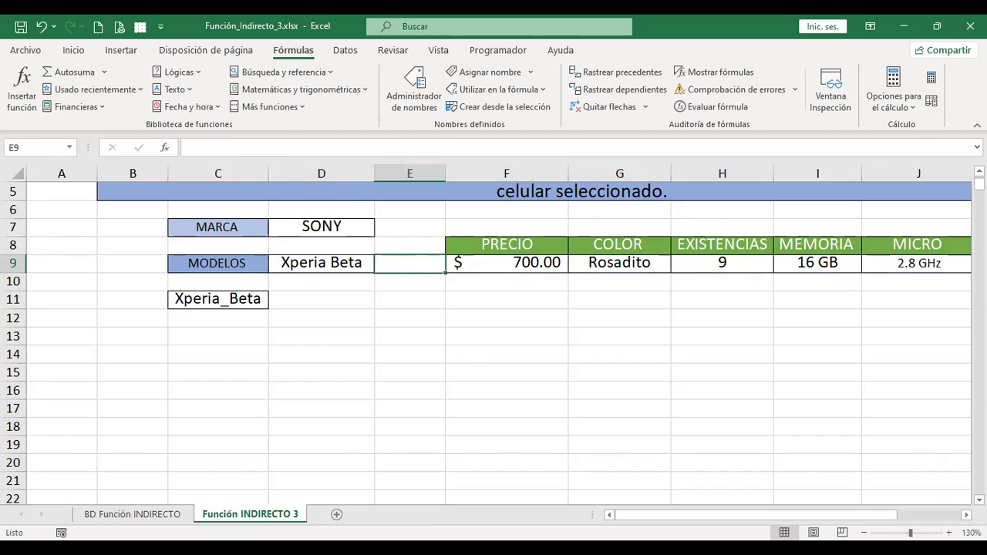
pyautogui.press('Right')
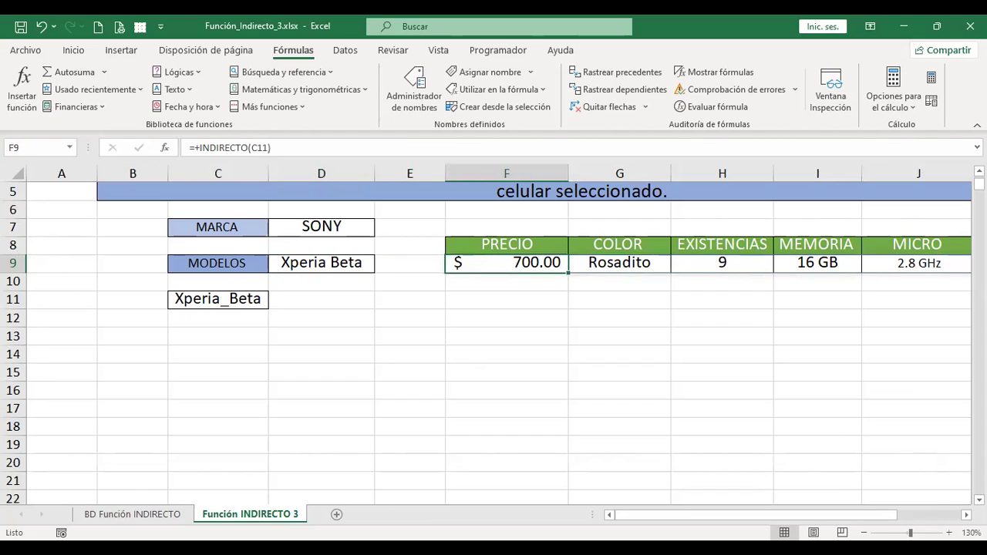
pyautogui.press('F2')
pyautogui.press('Return')
pyautogui.press('Up')
pyautogui.press('Right')
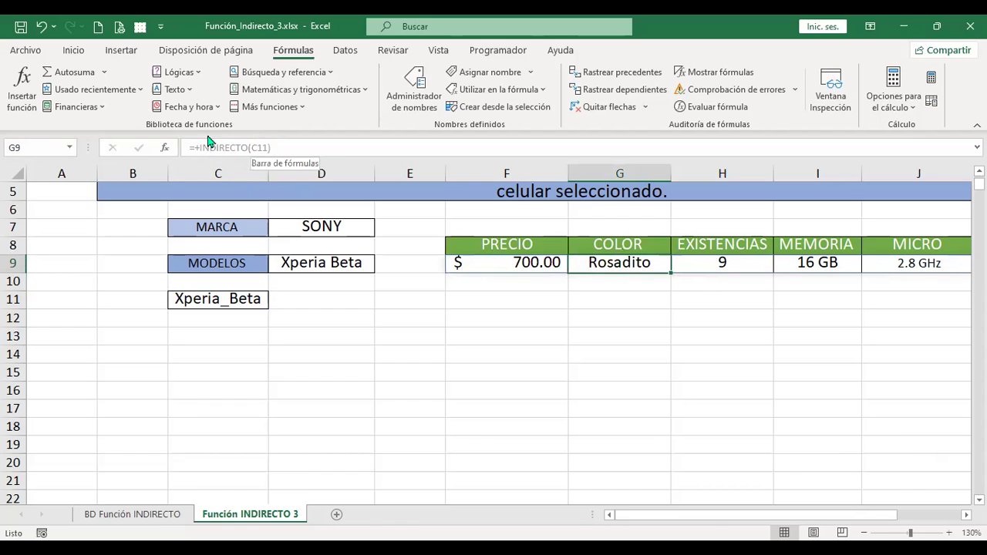
pyautogui.click(537, 263)
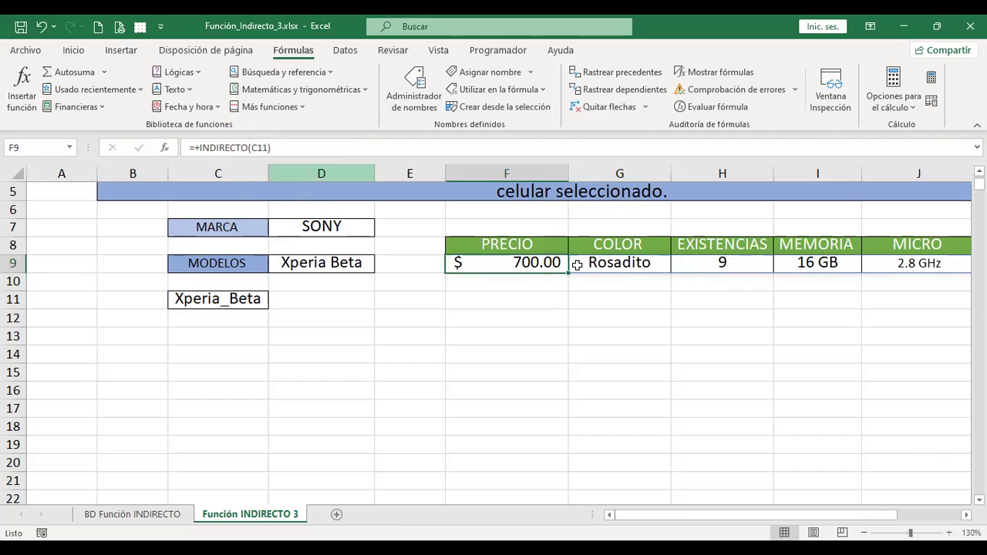
pyautogui.click(607, 263)
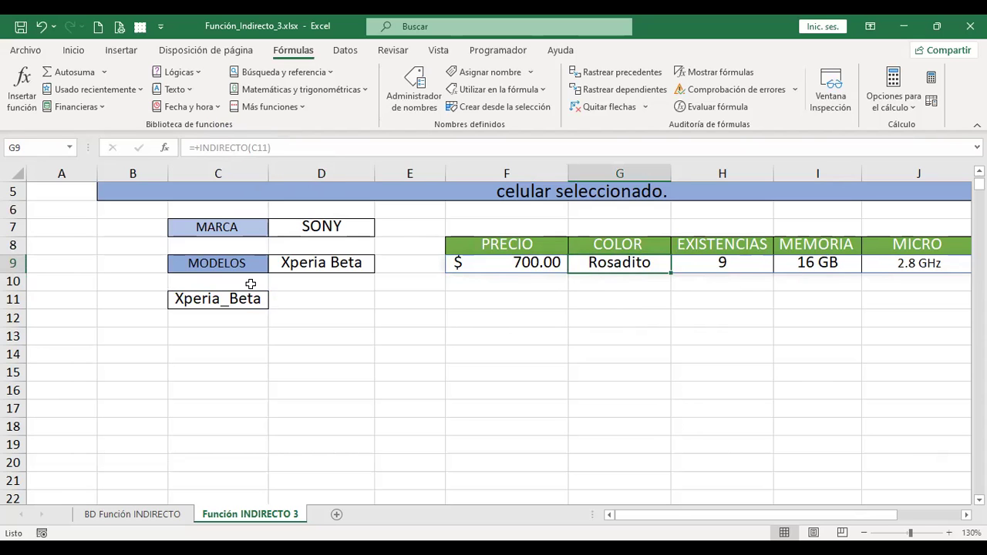
# Enter APPLE as the brand in D7, correcting a typo
pyautogui.click(160, 522)
pyautogui.scroll(-1, 193, 443)
pyautogui.click(249, 514)
pyautogui.click(323, 227)
pyautogui.doubleClick(322, 227)
pyautogui.write('APL')
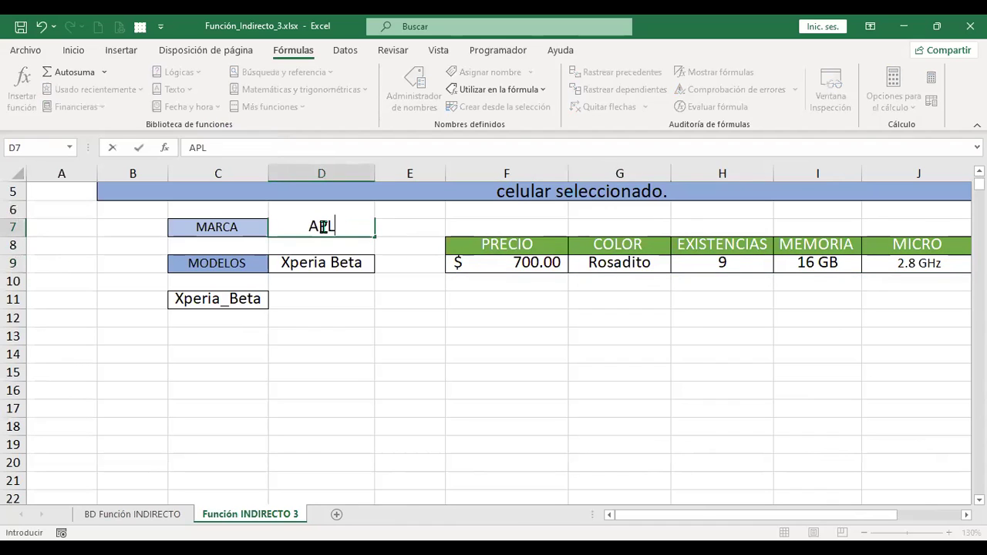
pyautogui.press('BackSpace')
pyautogui.write('PLE')
pyautogui.press('Return')
# Choose iPhone 5 as the model in D9 and compare with the phone database
pyautogui.click(349, 263)
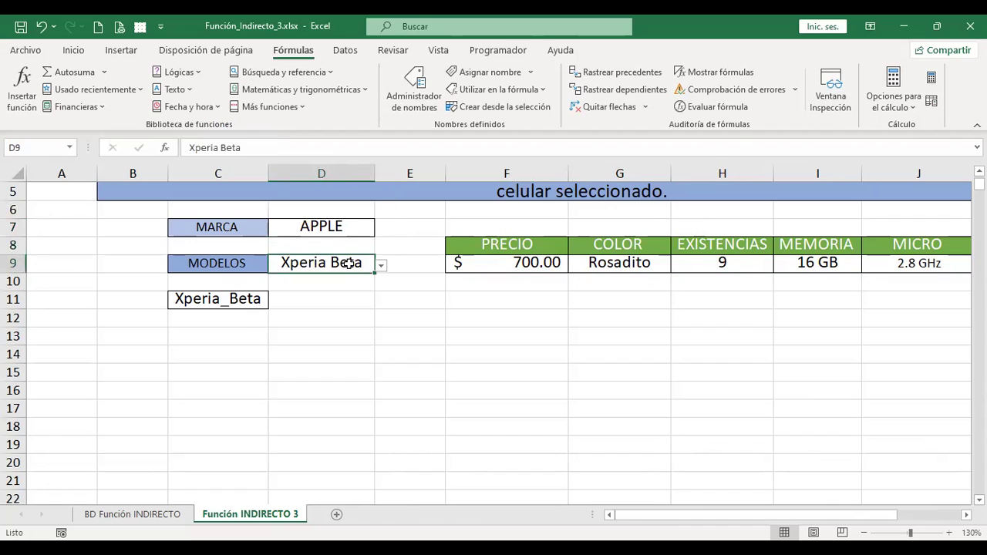
pyautogui.click(380, 265)
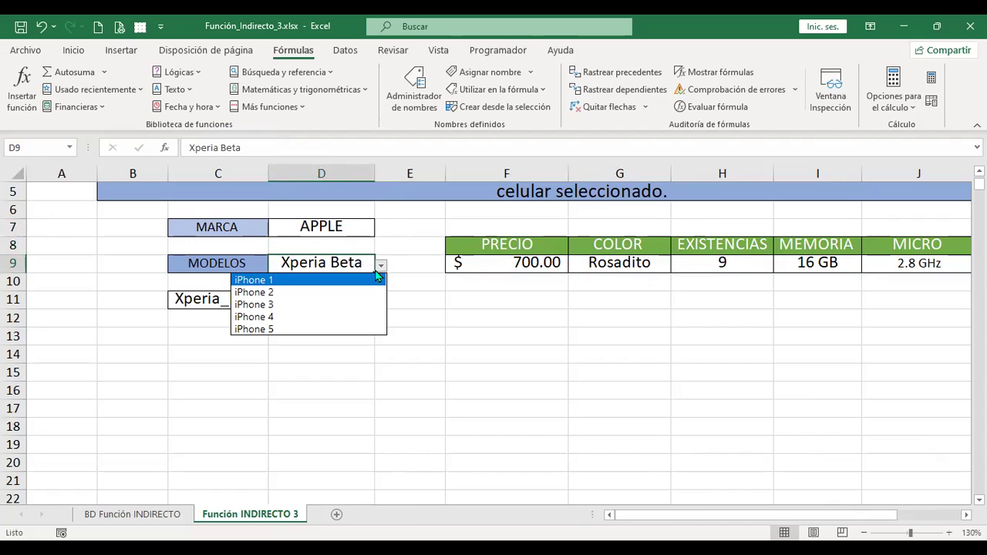
pyautogui.click(266, 329)
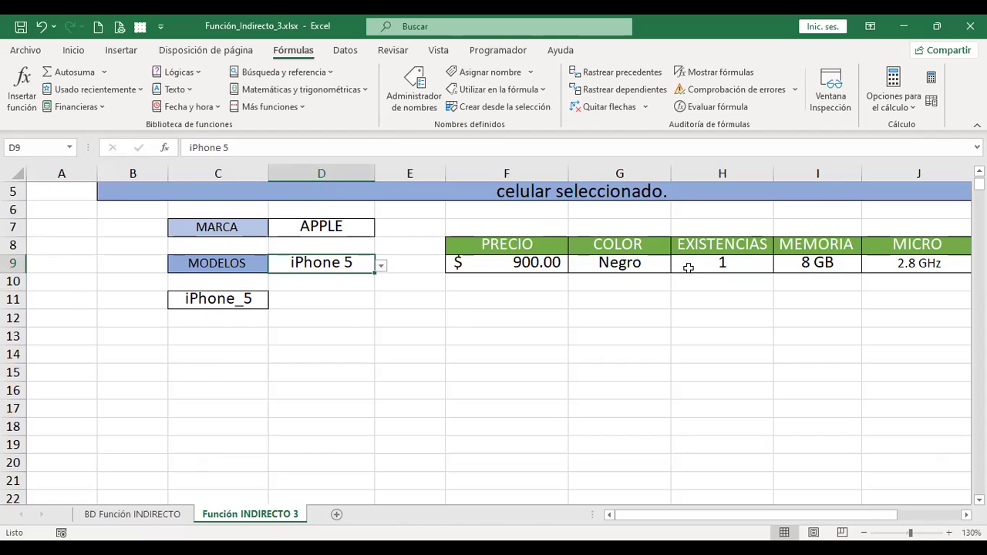
pyautogui.click(156, 514)
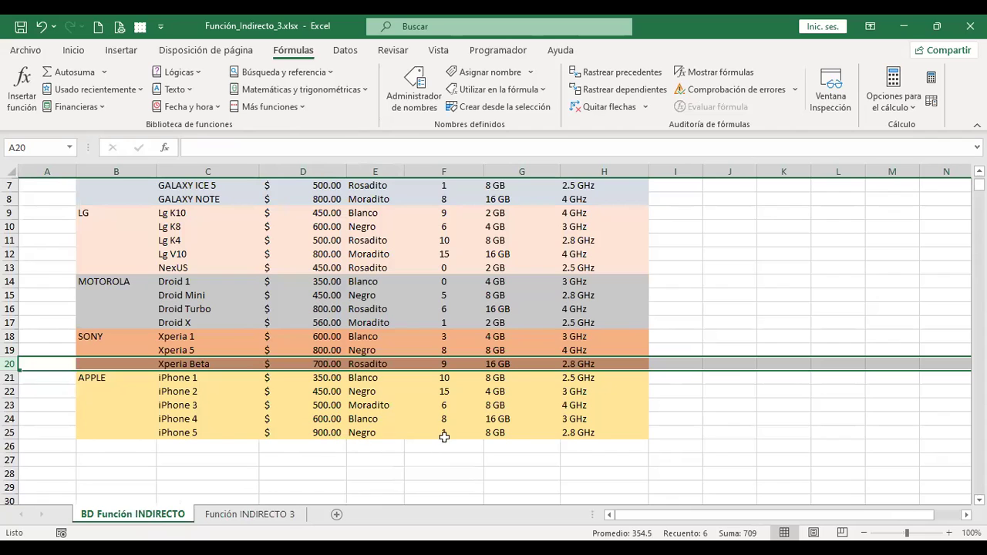
pyautogui.click(249, 514)
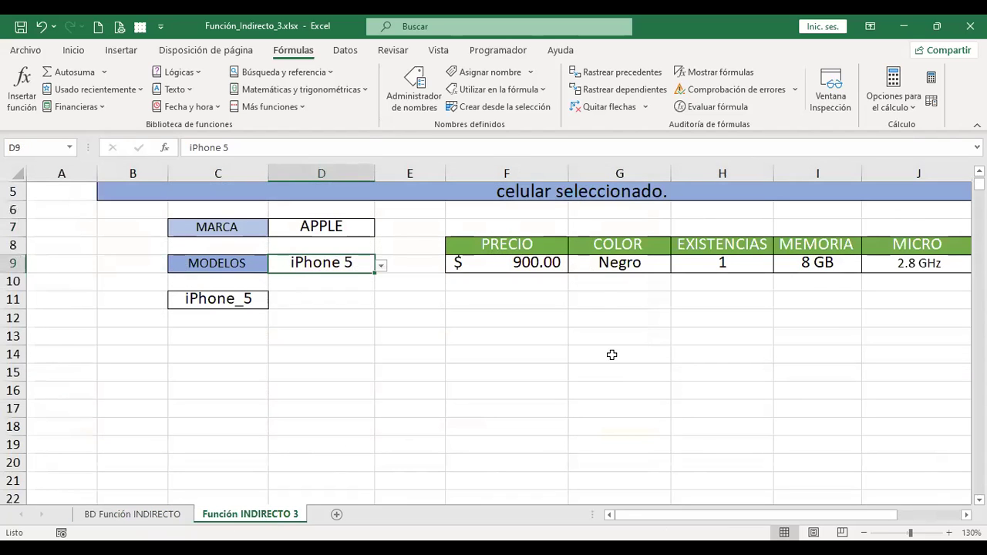
# Recheck the database and confirm row 9 shows $900.00, Negro, 1, 8 GB, 2.8 GHz
pyautogui.click(596, 302)
pyautogui.scroll(1, 349, 407)
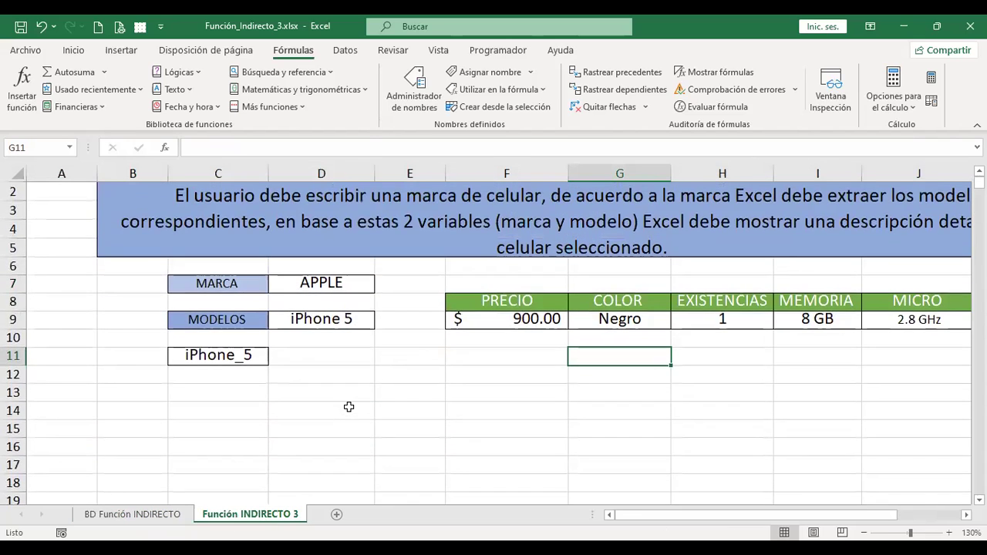
pyautogui.scroll(1, 168, 481)
pyautogui.click(168, 523)
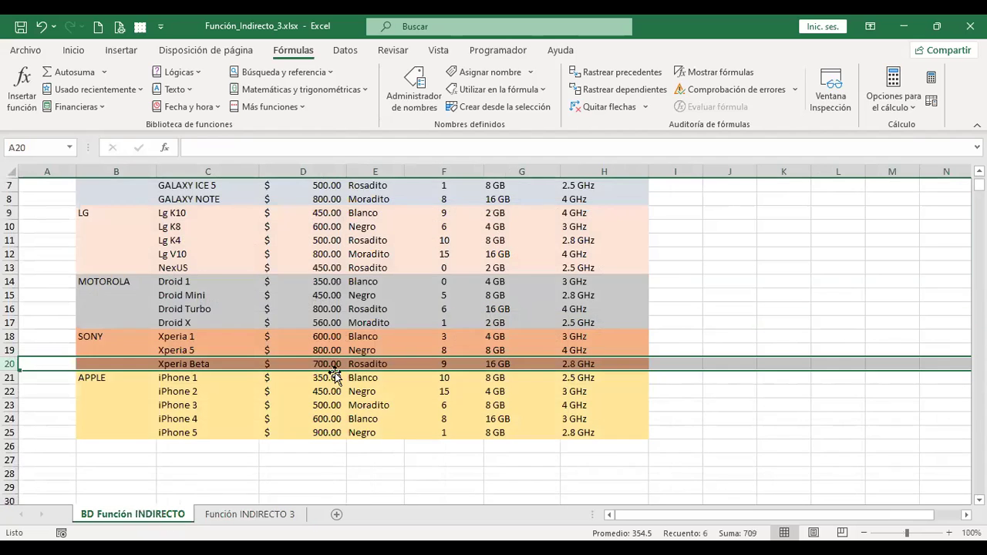
pyautogui.scroll(2, 335, 376)
pyautogui.hotkey('ctrl', 'Home')
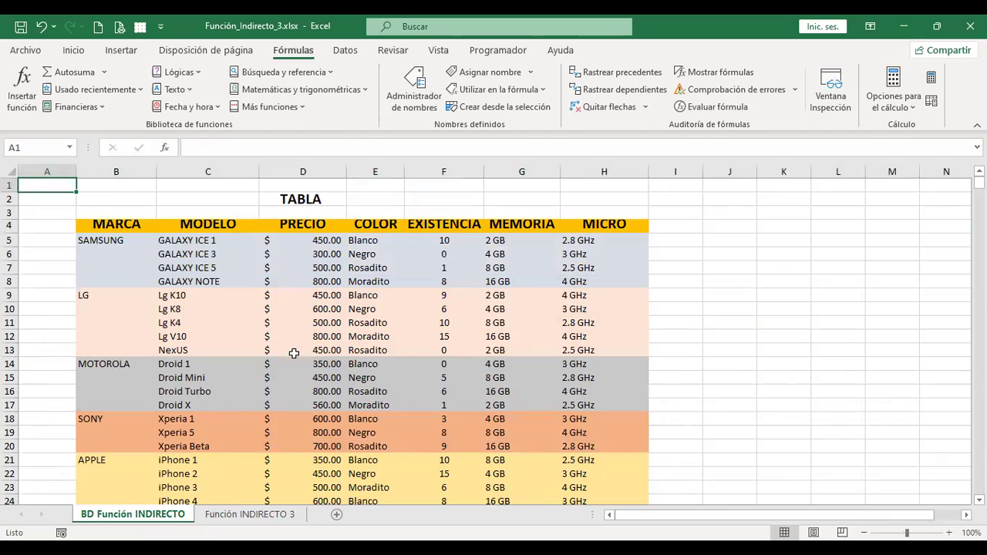
pyautogui.click(263, 522)
pyautogui.moveTo(783, 518)
pyautogui.mouseDown()
pyautogui.moveTo(837, 520)
pyautogui.moveTo(786, 519)
pyautogui.mouseUp()
pyautogui.click(534, 373)
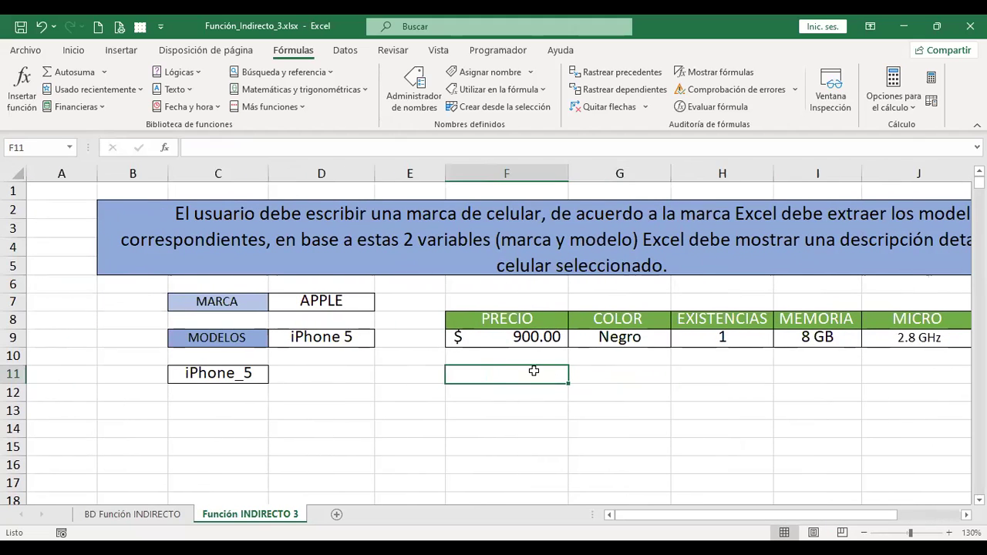
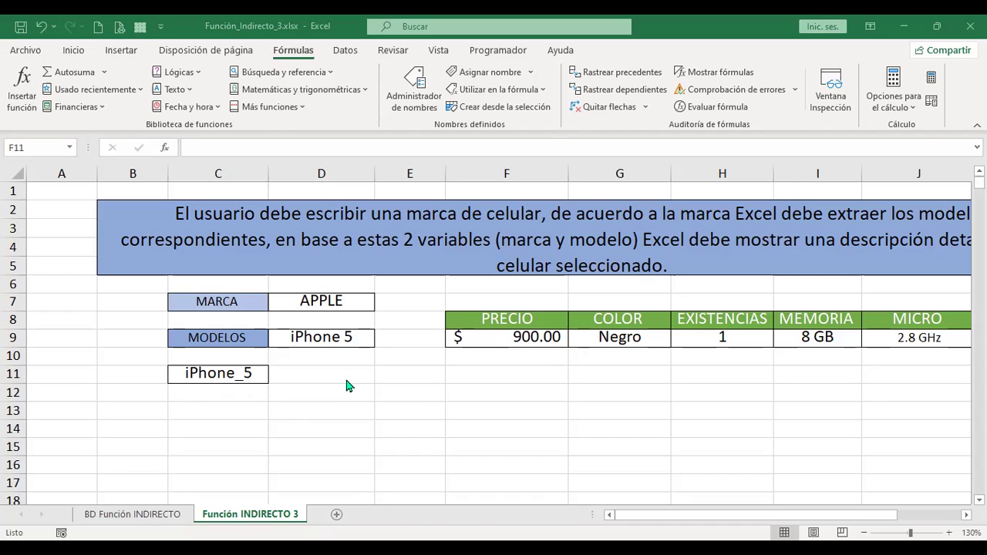
# Add sheet Hoja1 to Función_Indirecto_3.xlsx and raise all its cells from font size 11 to 14
pyautogui.click(562, 375)
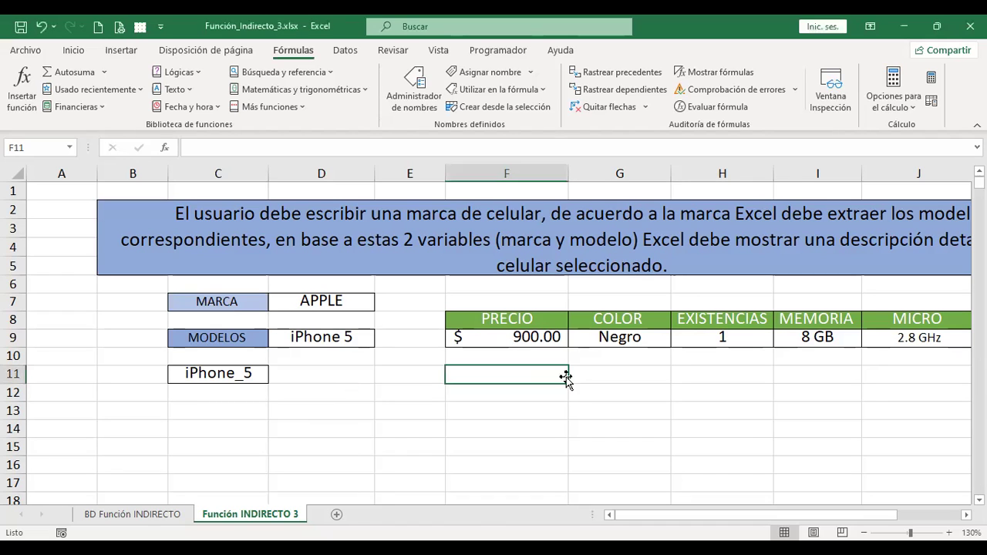
pyautogui.click(337, 515)
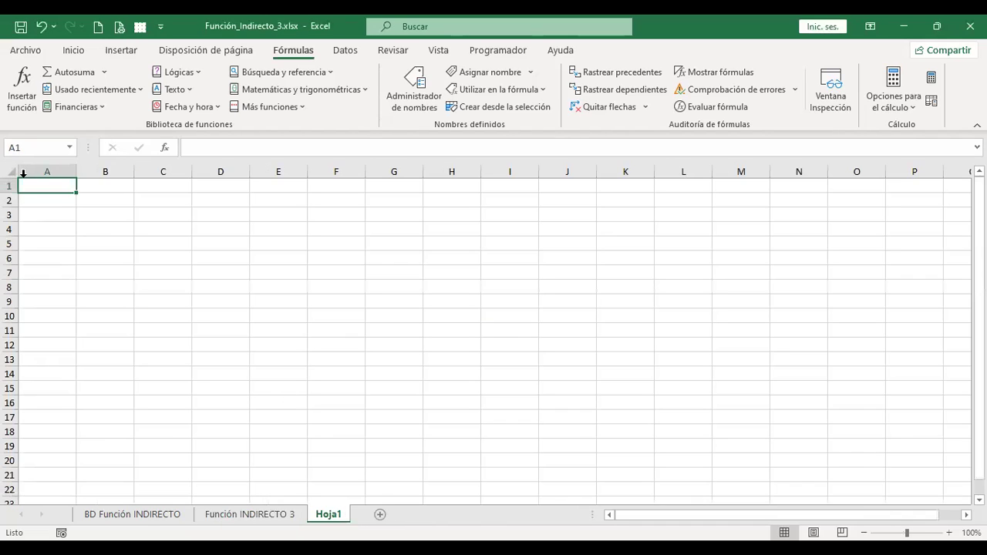
pyautogui.keyDown('ctrl'); pyautogui.scroll(3, 439, 324); pyautogui.keyUp('ctrl')
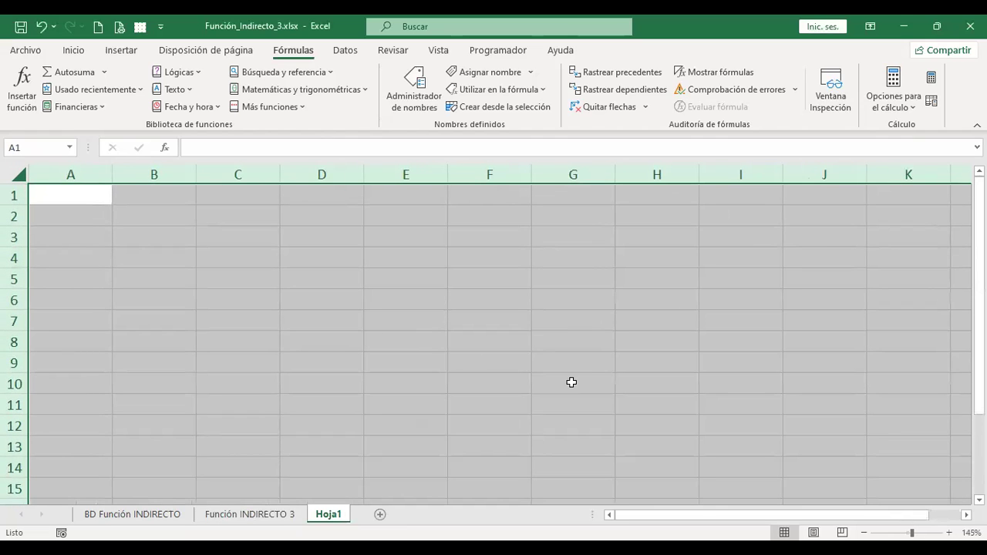
pyautogui.click(74, 51)
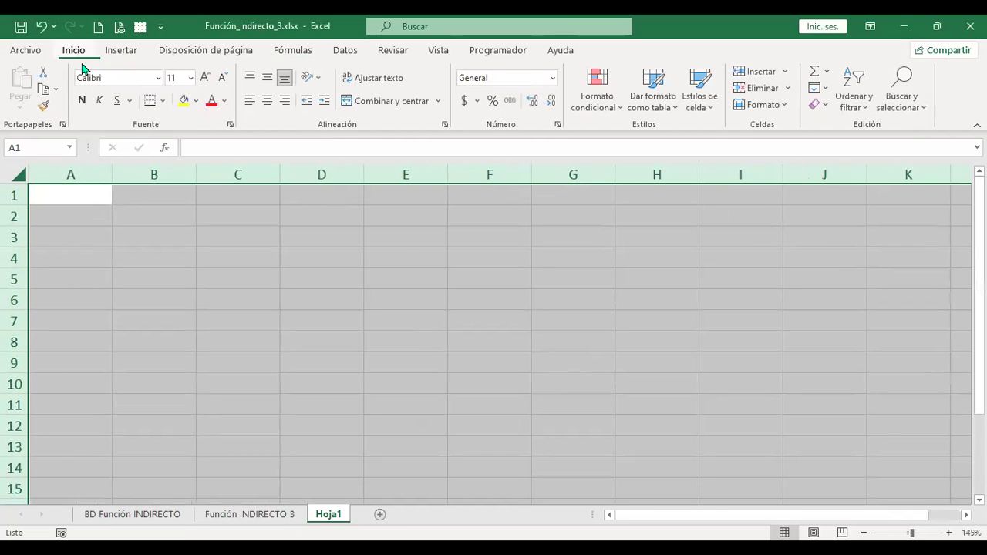
pyautogui.click(206, 77)
pyautogui.click(206, 77)
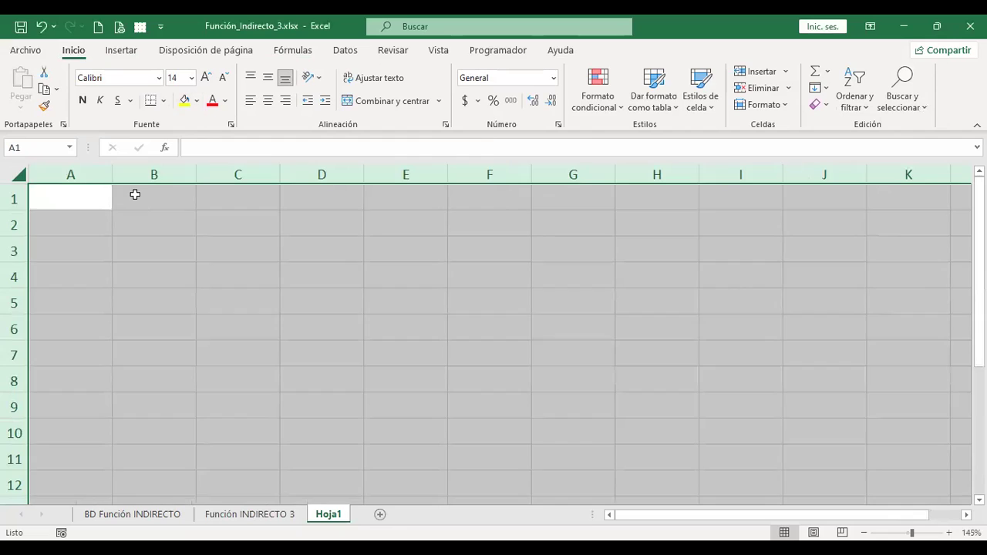
pyautogui.click(134, 194)
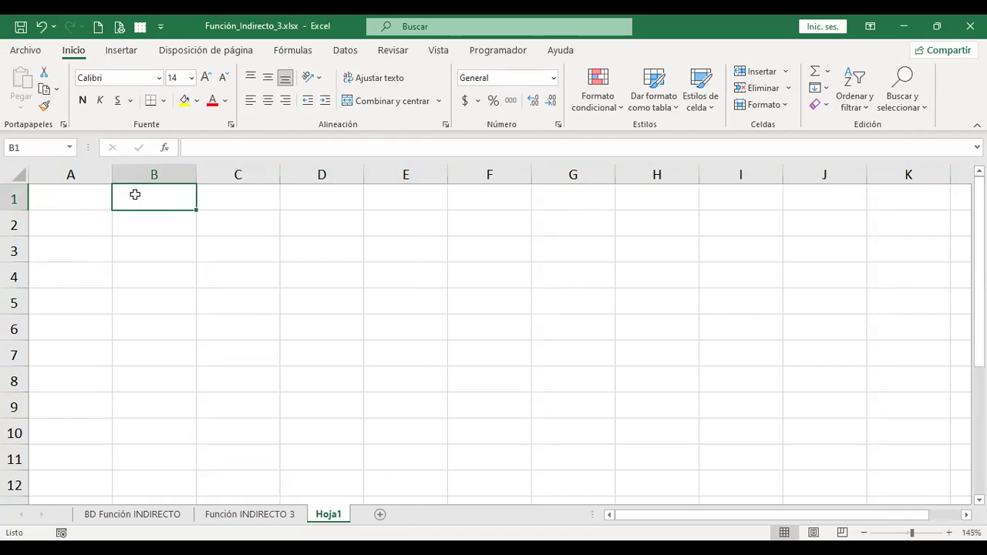
pyautogui.click(80, 197)
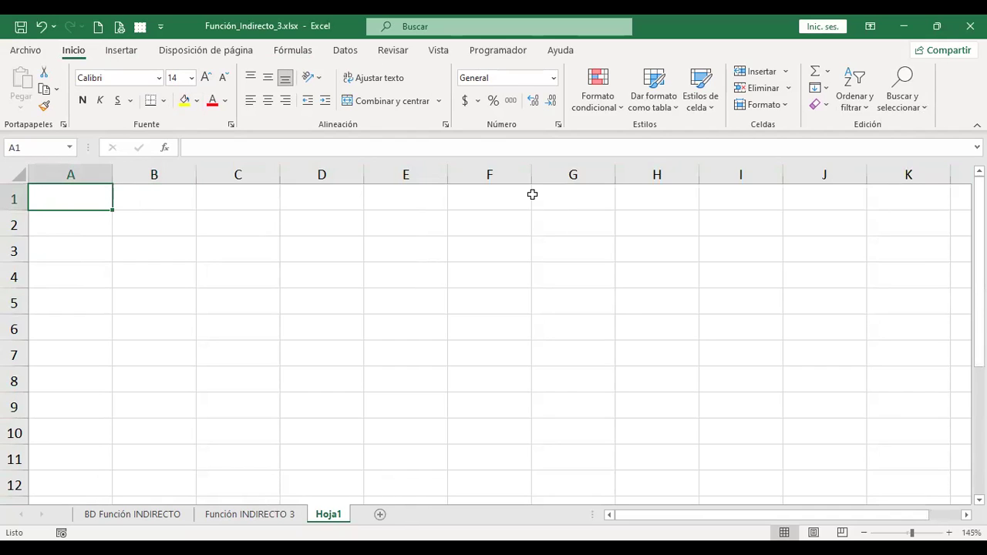
# Enter 5 in A1 and 7 in A2
pyautogui.write('5')
pyautogui.press('Return')
pyautogui.write('7')
pyautogui.press('Tab')
pyautogui.press('Up')
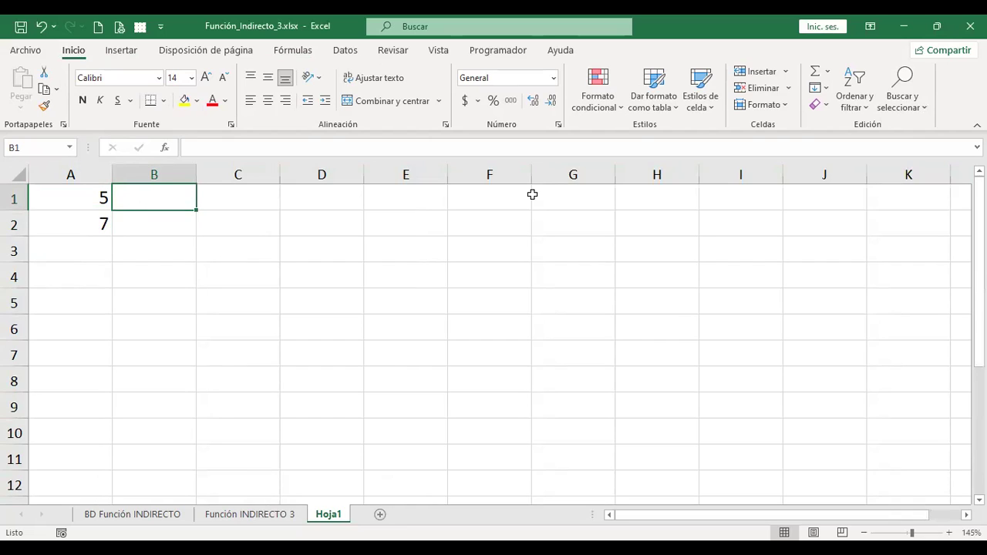
# Type the reference texts A1 and a2 into B1 and B2
pyautogui.write('A1')
pyautogui.press('Return')
pyautogui.write('a1')
pyautogui.press('BackSpace')
pyautogui.write('2')
pyautogui.press('Tab')
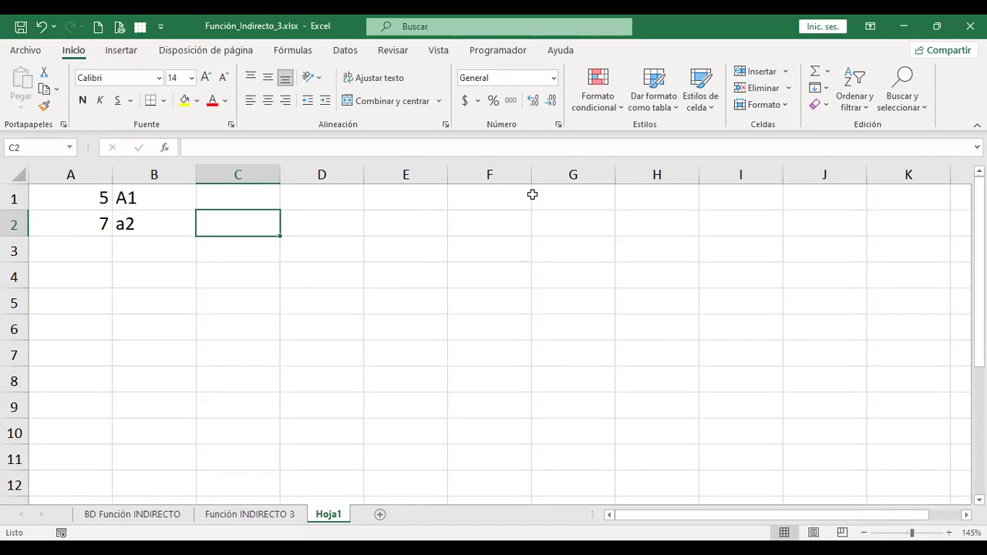
pyautogui.press('Up')
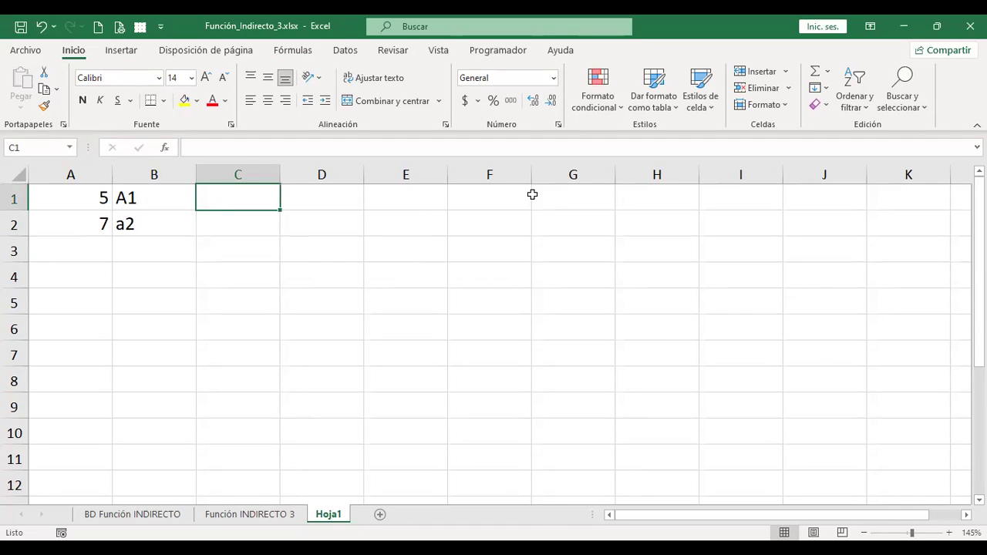
pyautogui.press('Left')
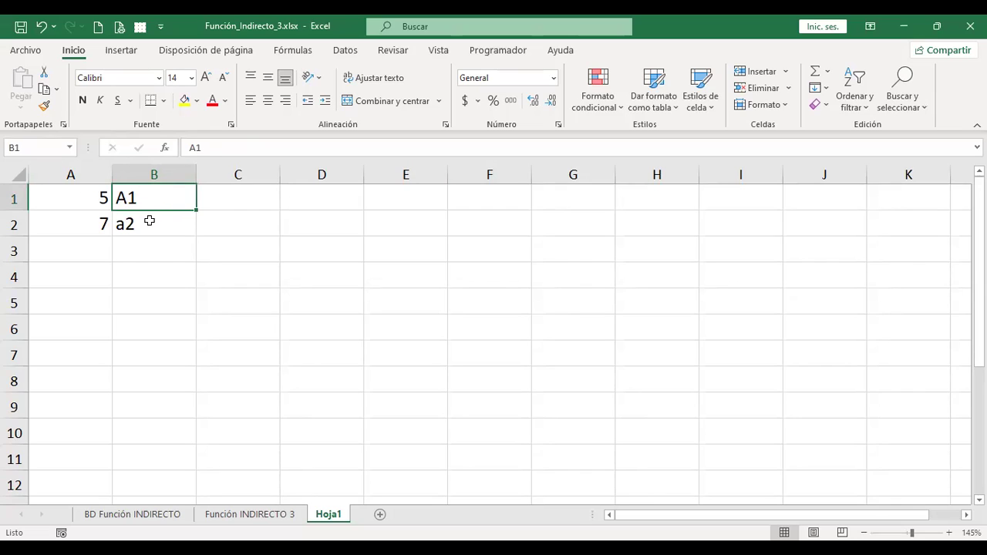
pyautogui.click(149, 222)
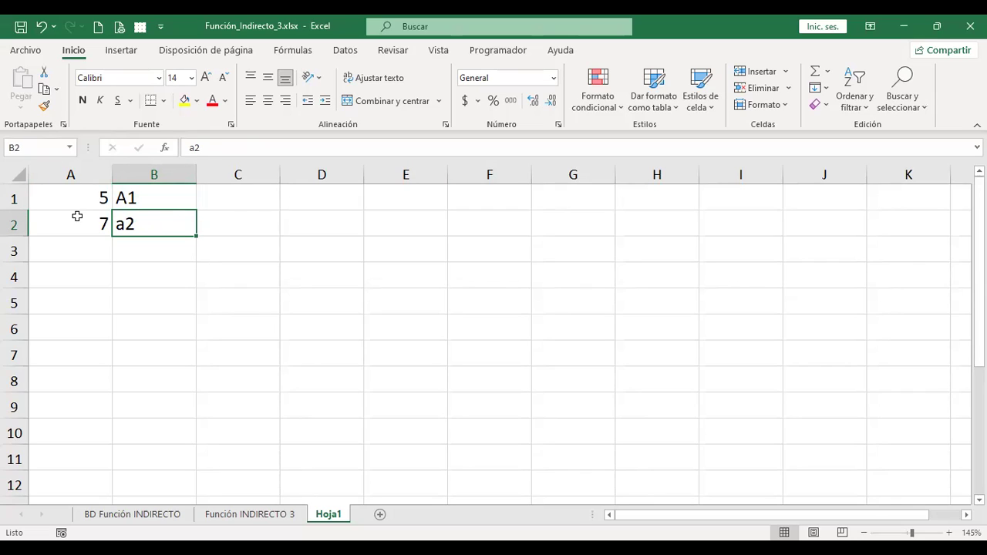
pyautogui.click(249, 201)
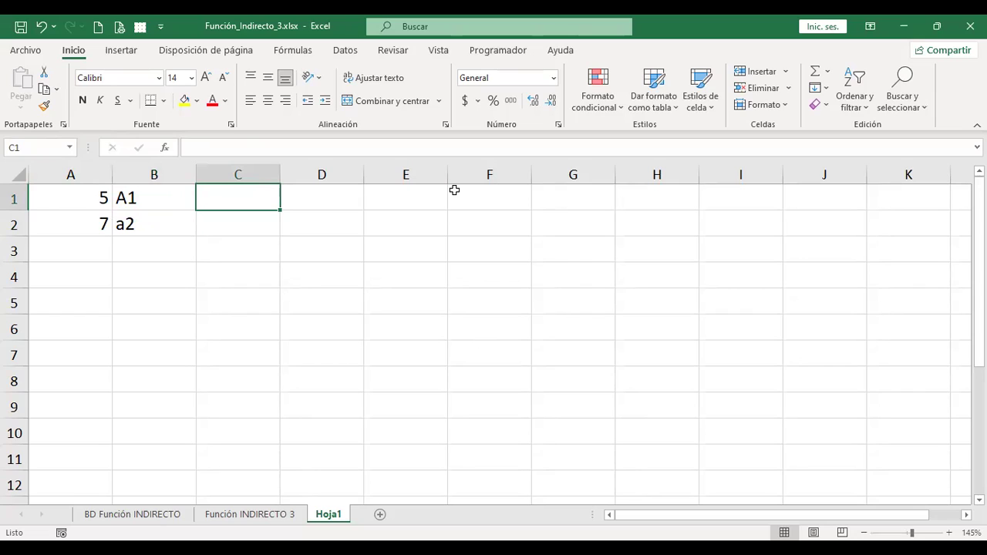
# Enter =+INDIRECTO(B1) in C1 using the function suggestion
pyautogui.write('+')
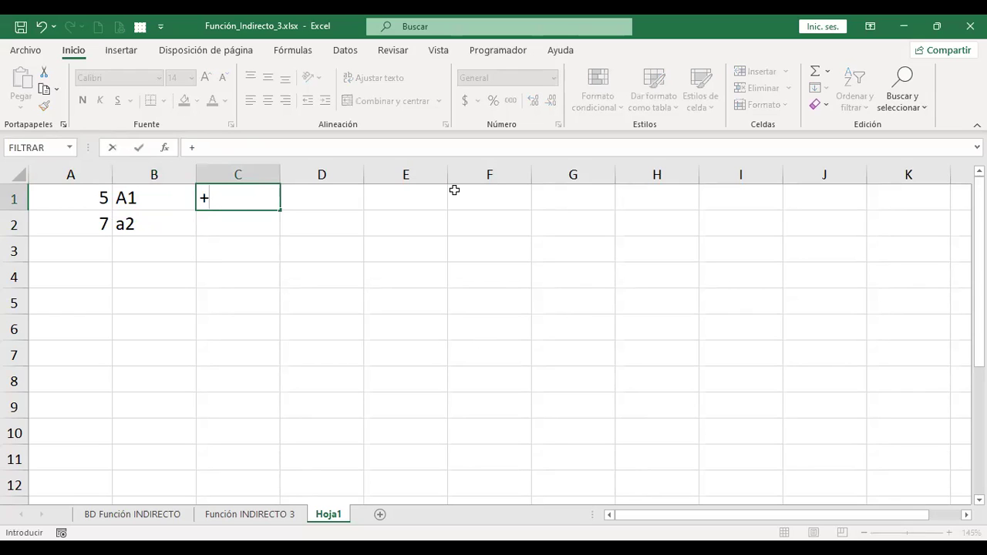
pyautogui.write('indire')
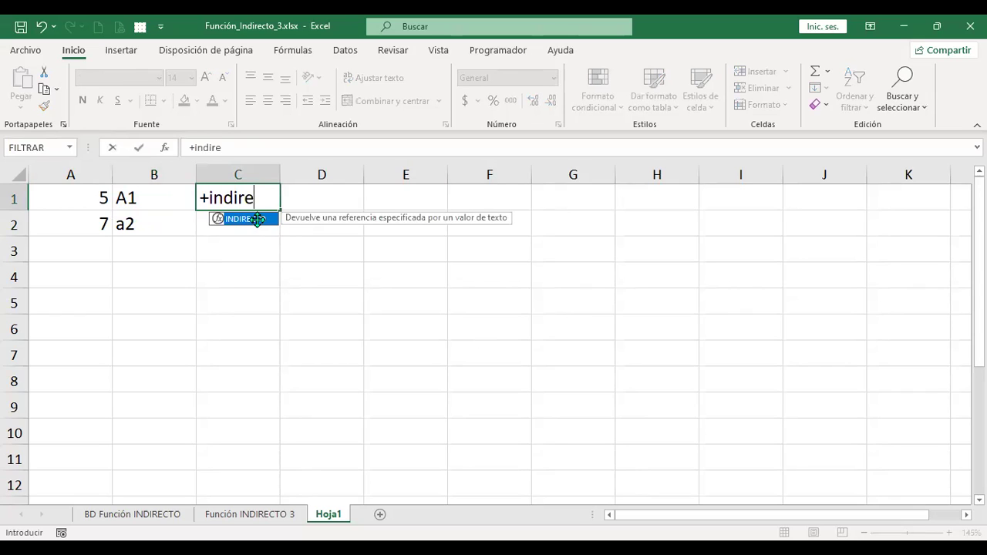
pyautogui.doubleClick(257, 220)
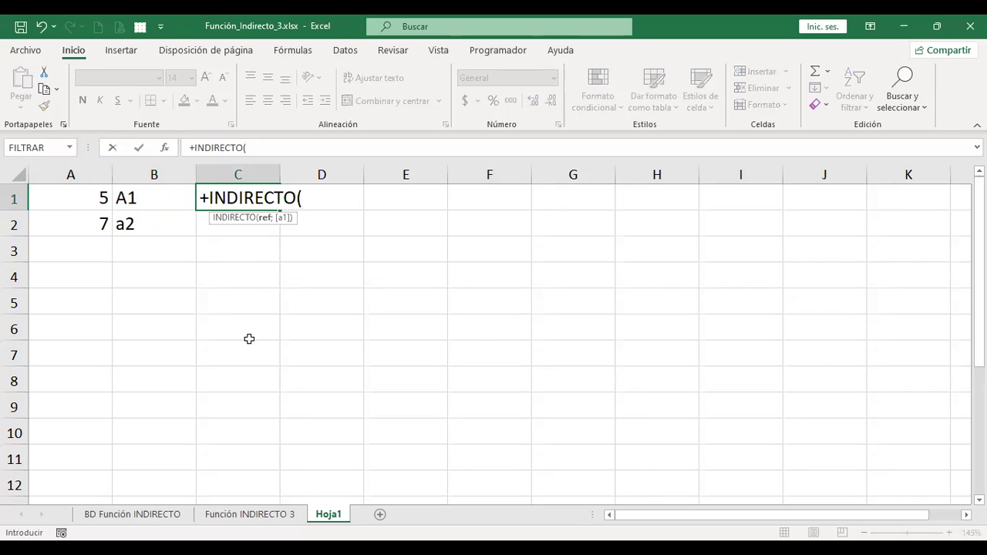
pyautogui.click(161, 197)
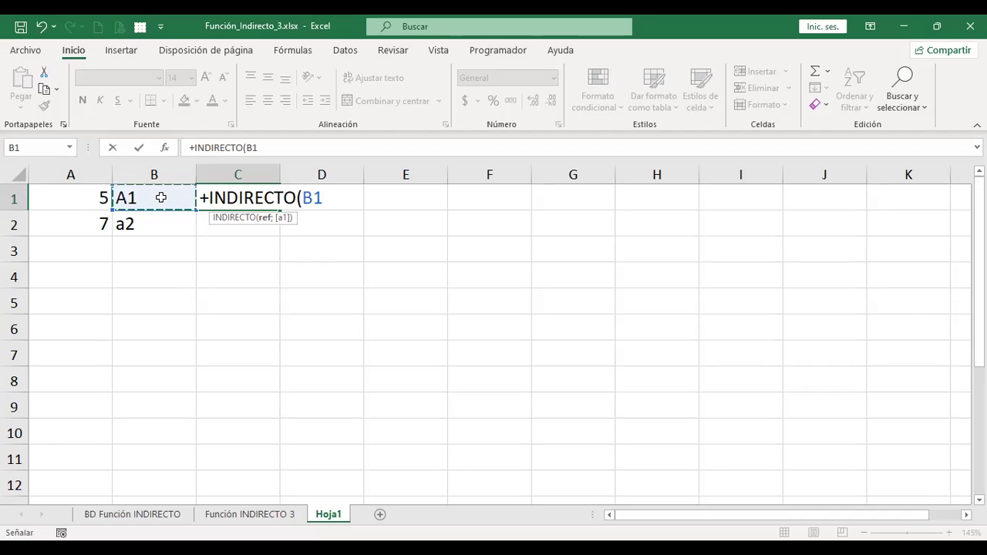
pyautogui.press('Return')
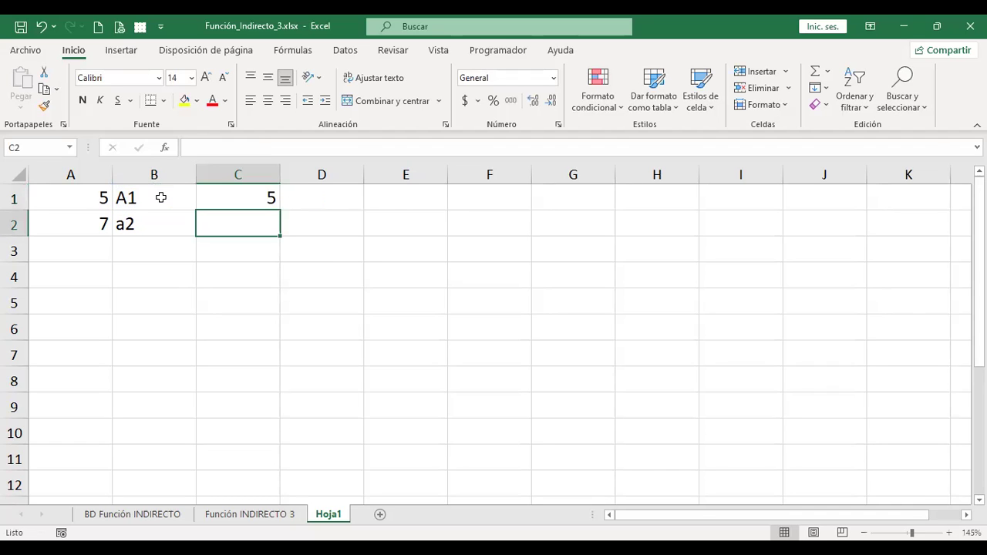
# Extend C1 to =+INDIRECTO(B1)+INDIRECTO(B2), accepting the parenthesis correction, so it returns 12
pyautogui.press('Up')
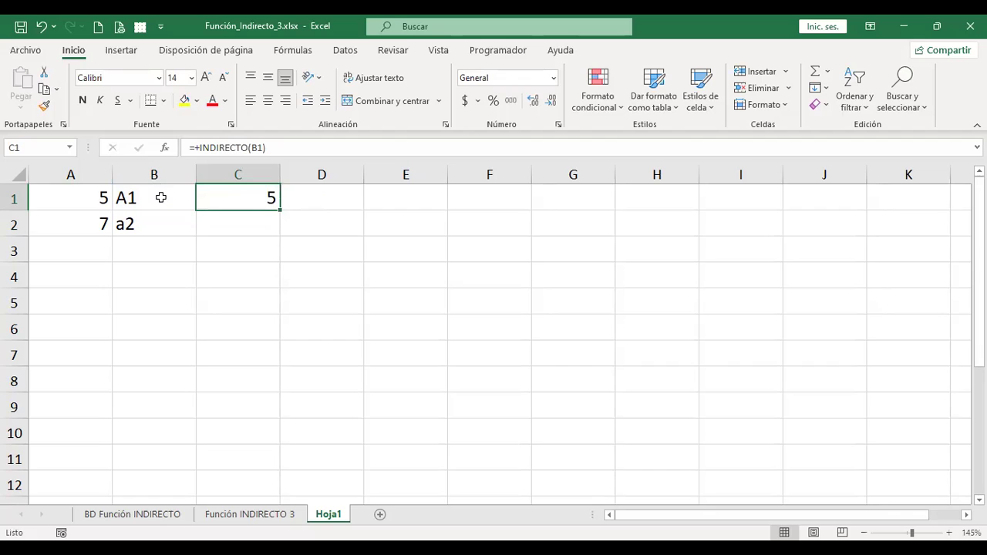
pyautogui.press('F2')
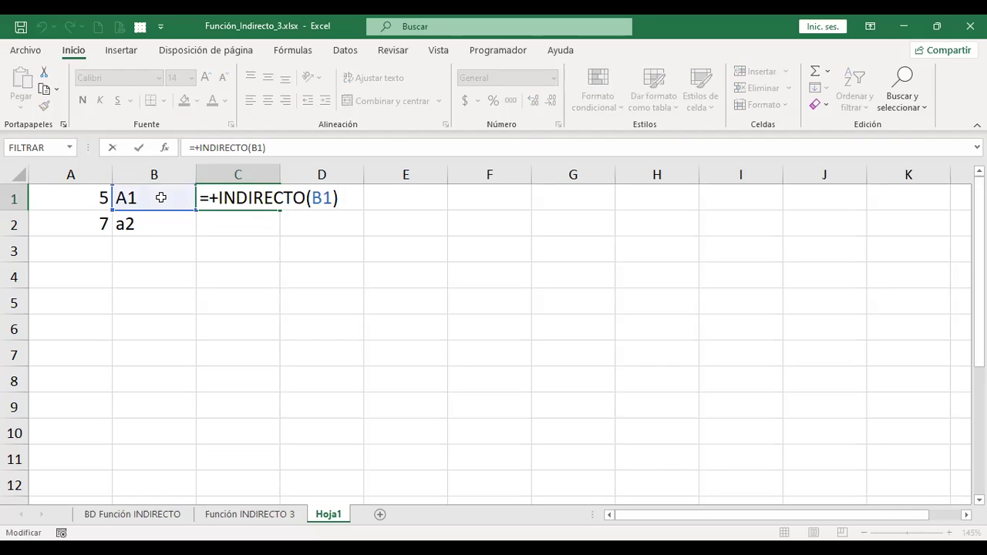
pyautogui.write('+')
pyautogui.write('in')
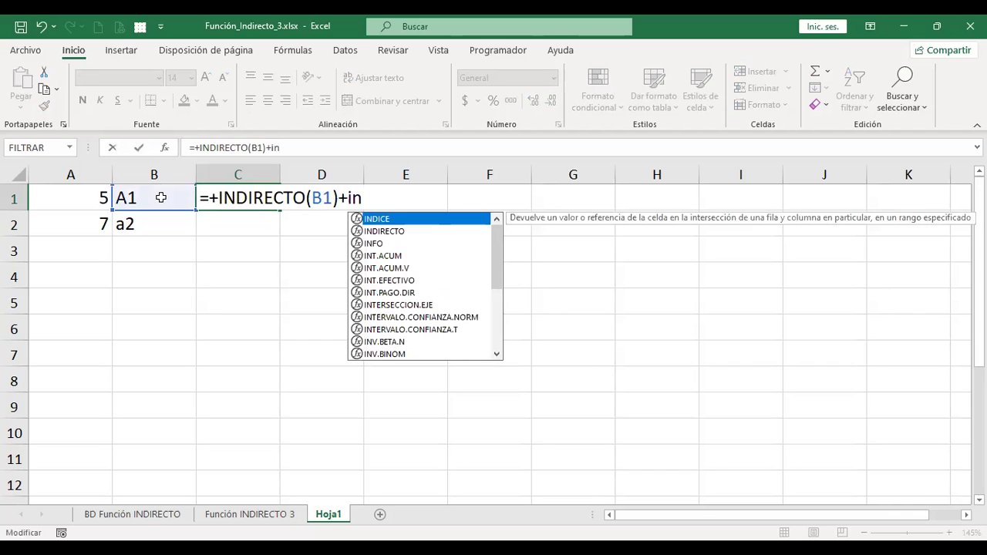
pyautogui.write('dire')
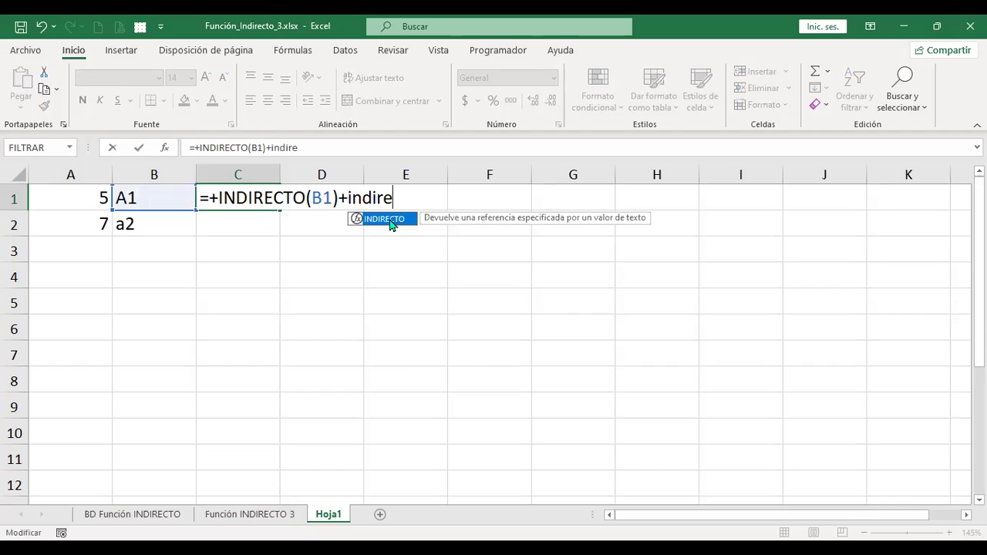
pyautogui.doubleClick(392, 220)
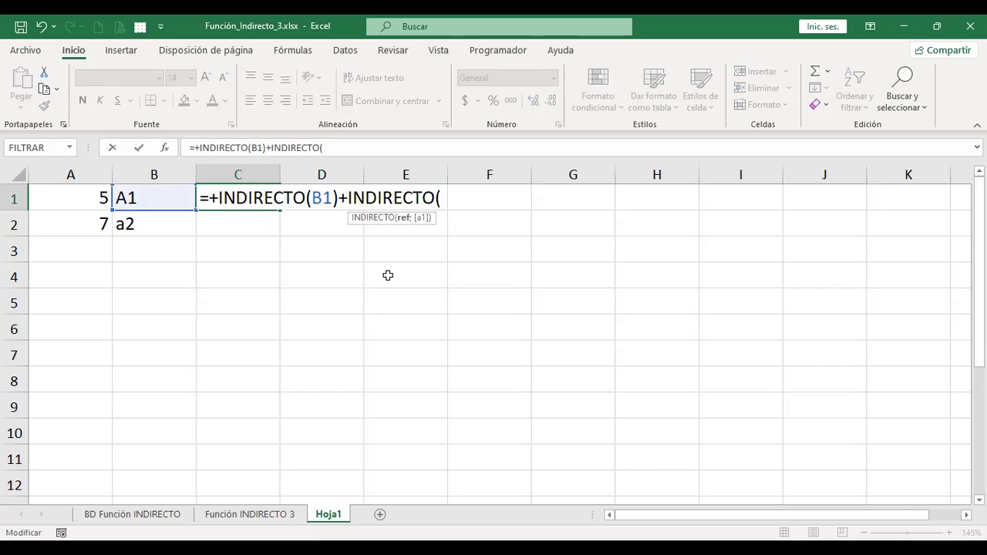
pyautogui.click(156, 222)
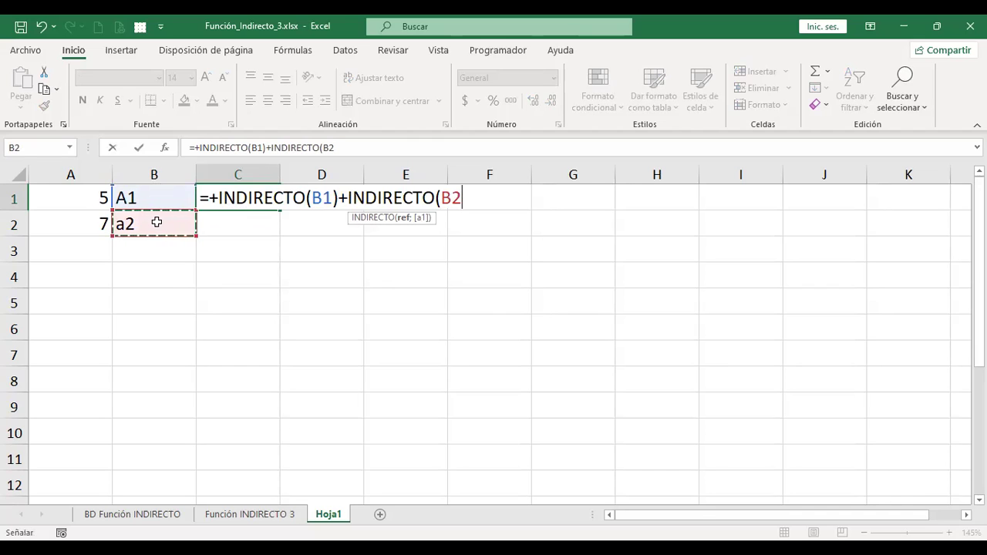
pyautogui.press('Return')
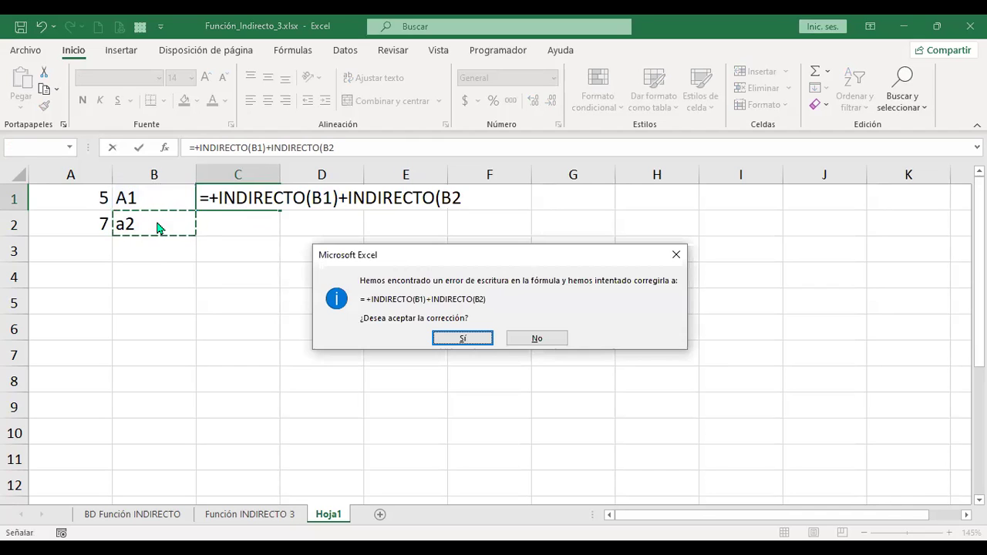
pyautogui.press('Return')
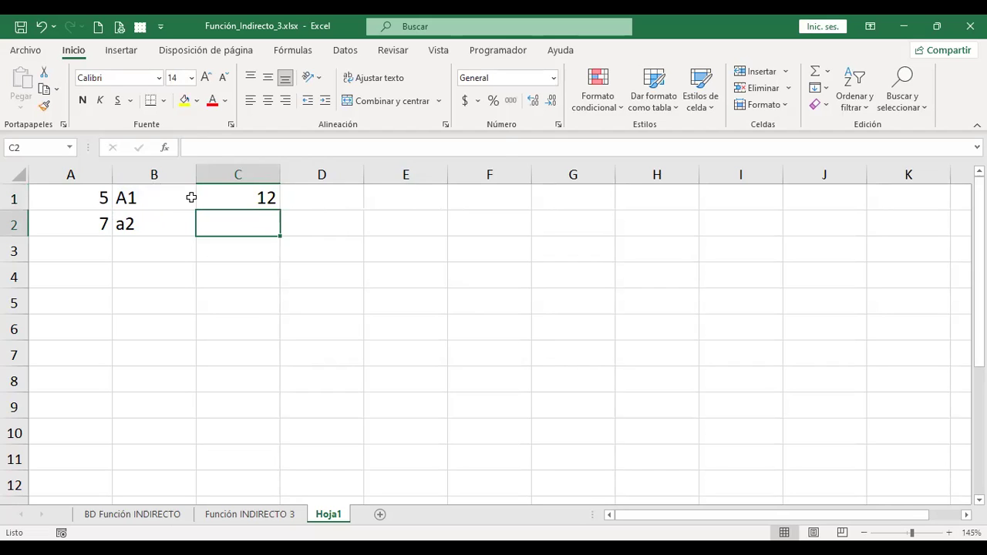
pyautogui.click(66, 197)
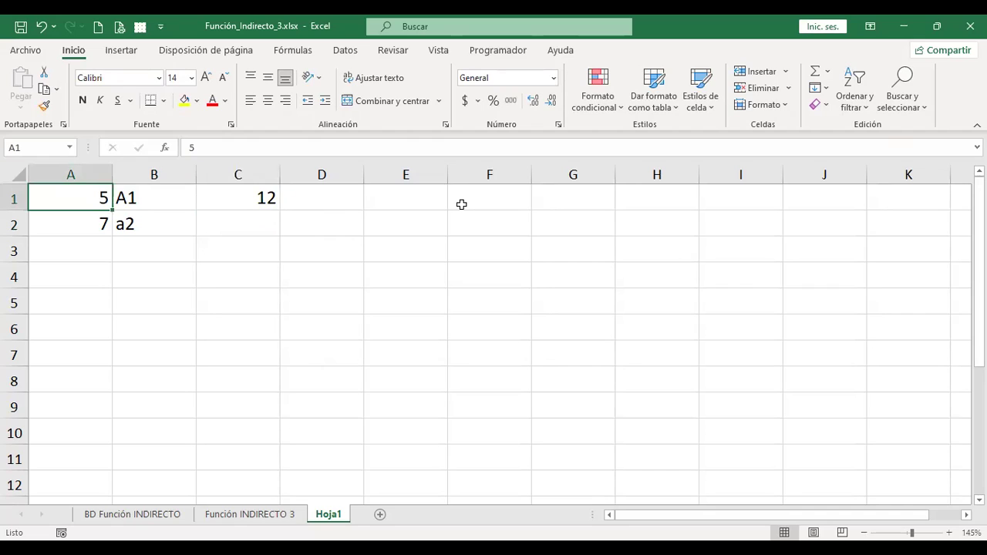
pyautogui.click(241, 201)
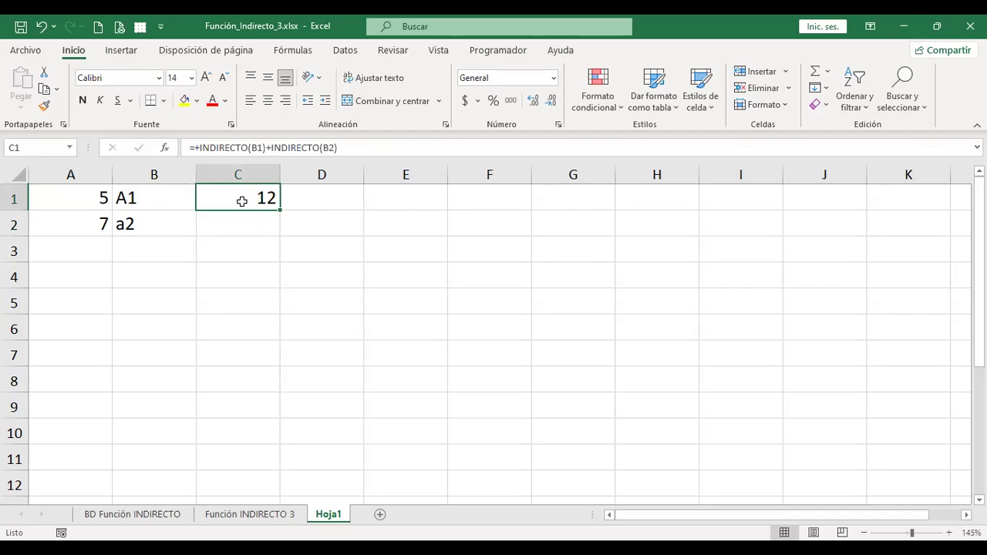
pyautogui.doubleClick(241, 202)
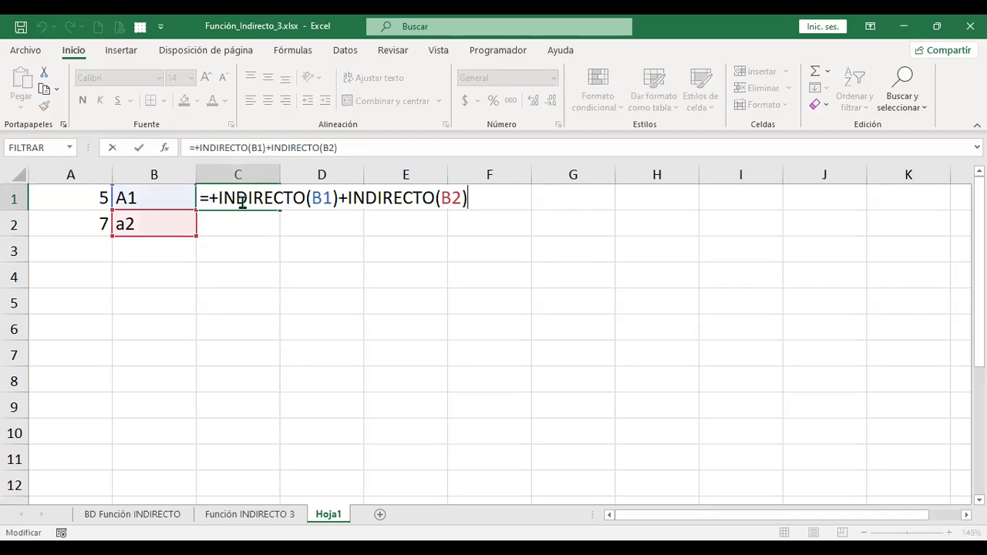
pyautogui.press('Return')
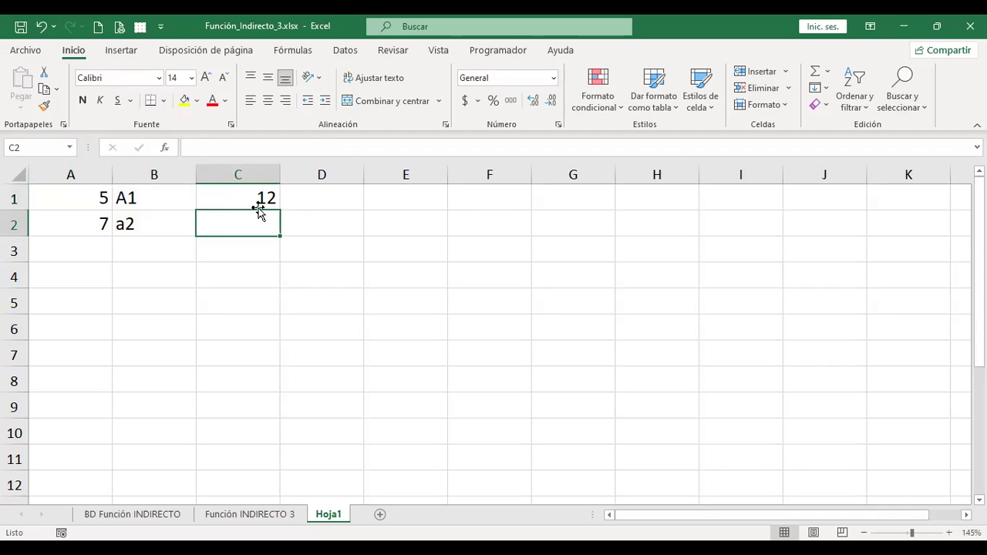
# Change A1 to 101 and A2 to 120, then confirm C1's INDIRECTO sum shows 221
pyautogui.click(88, 196)
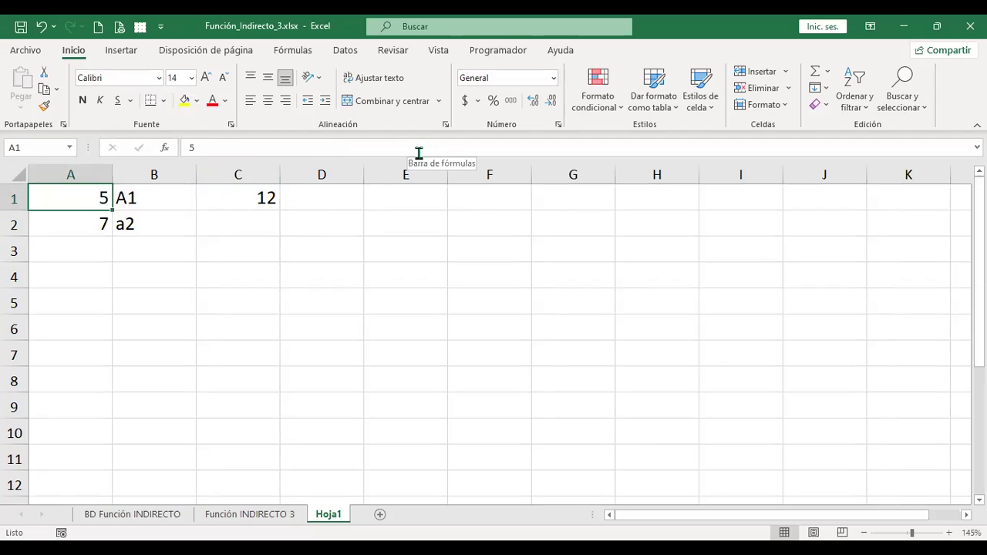
pyautogui.write('101')
pyautogui.press('Return')
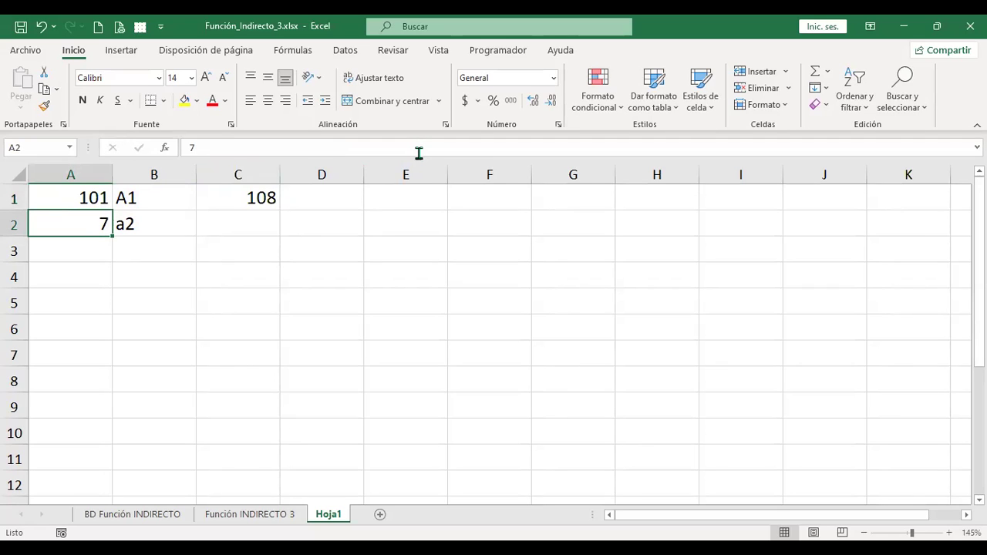
pyautogui.write('120')
pyautogui.press('Return')
pyautogui.press('Up')
pyautogui.press('Right')
pyautogui.press('Right')
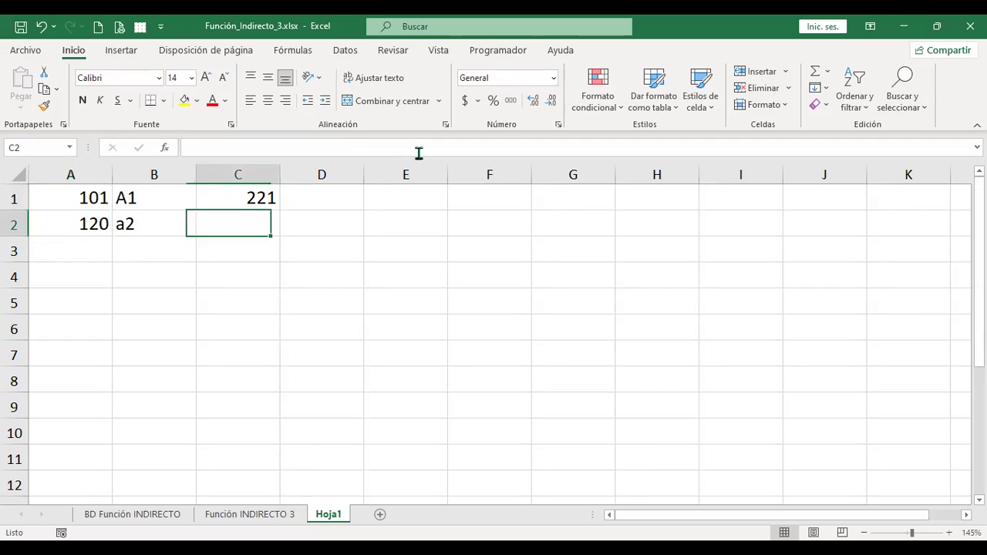
pyautogui.press('Right')
pyautogui.press('Up')
pyautogui.press('Left')
pyautogui.press('F2')
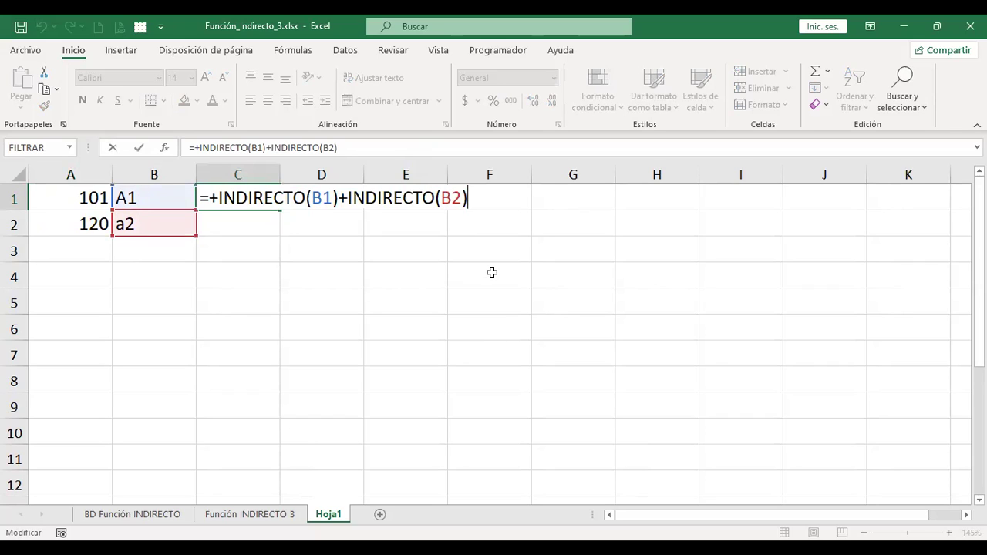
pyautogui.press('Return')
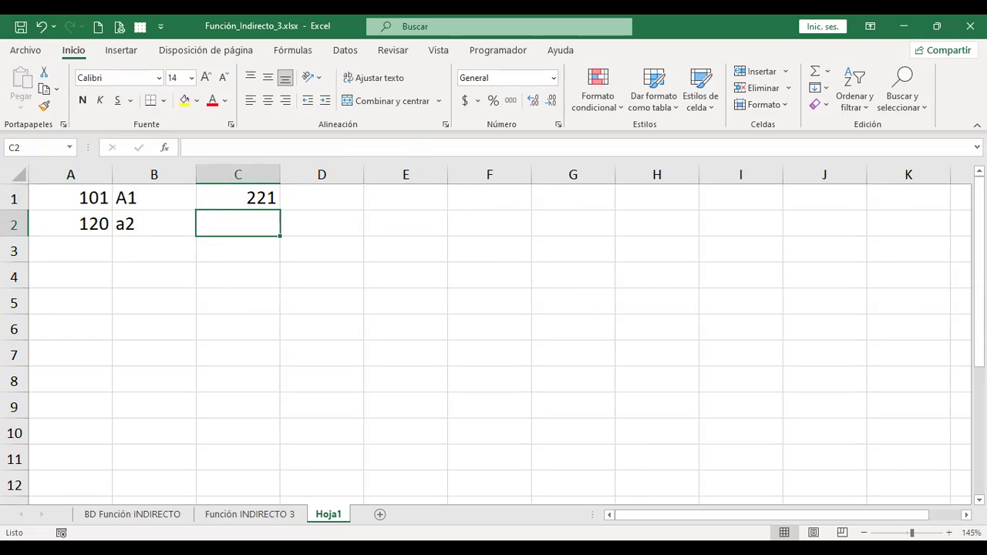
# Add sheet Hoja2 and enlarge all its cells to font size 14
pyautogui.click(411, 514)
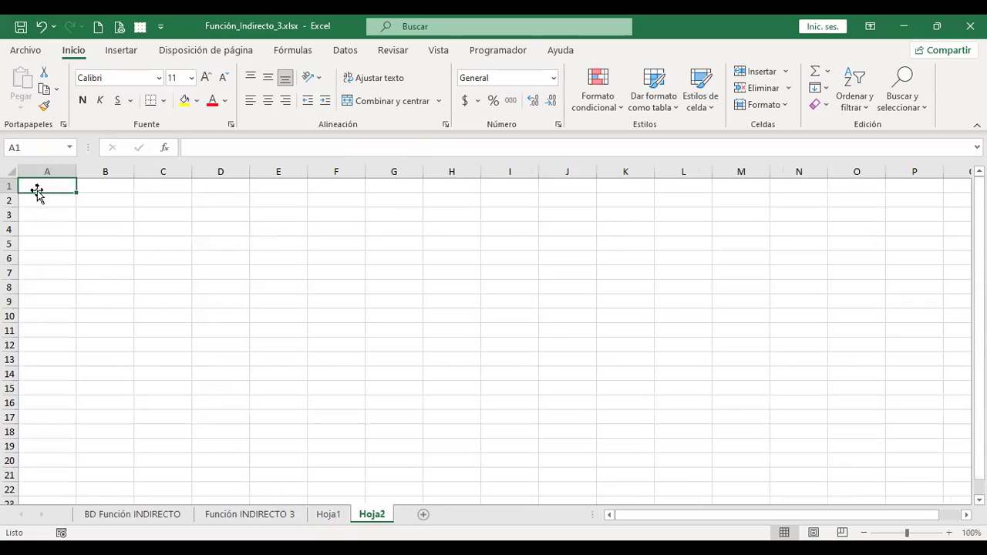
pyautogui.click(9, 171)
pyautogui.click(206, 77)
pyautogui.click(205, 78)
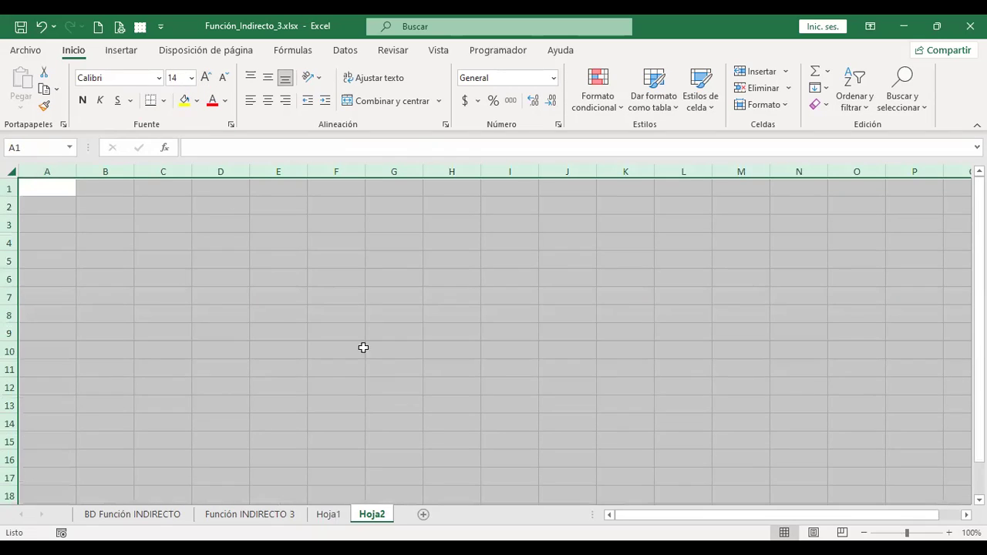
pyautogui.scroll(2, 405, 449)
pyautogui.scroll(1, 405, 449)
pyautogui.click(49, 192)
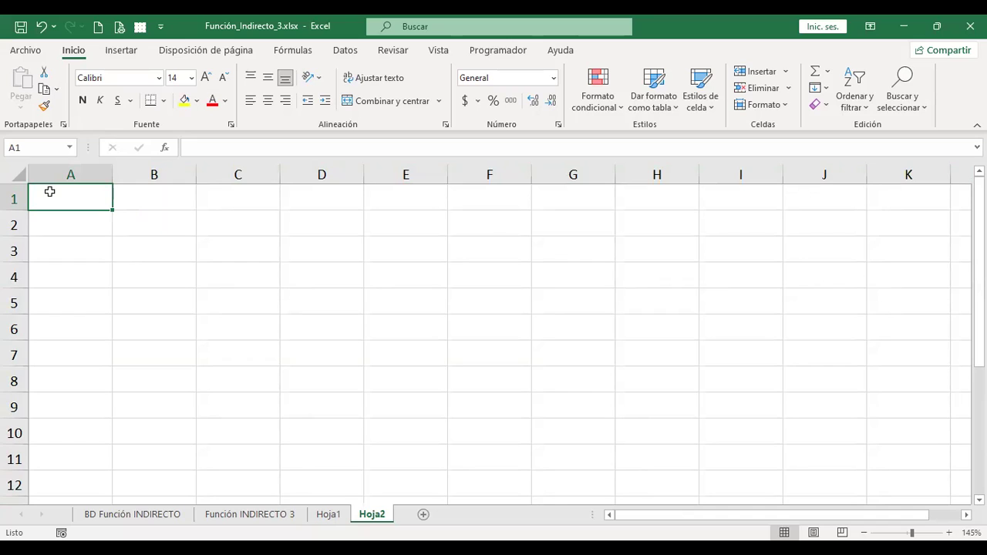
# Enter D, 1 and 15 across A1:C1
pyautogui.doubleClick(50, 191)
pyautogui.write('D')
pyautogui.press('Tab')
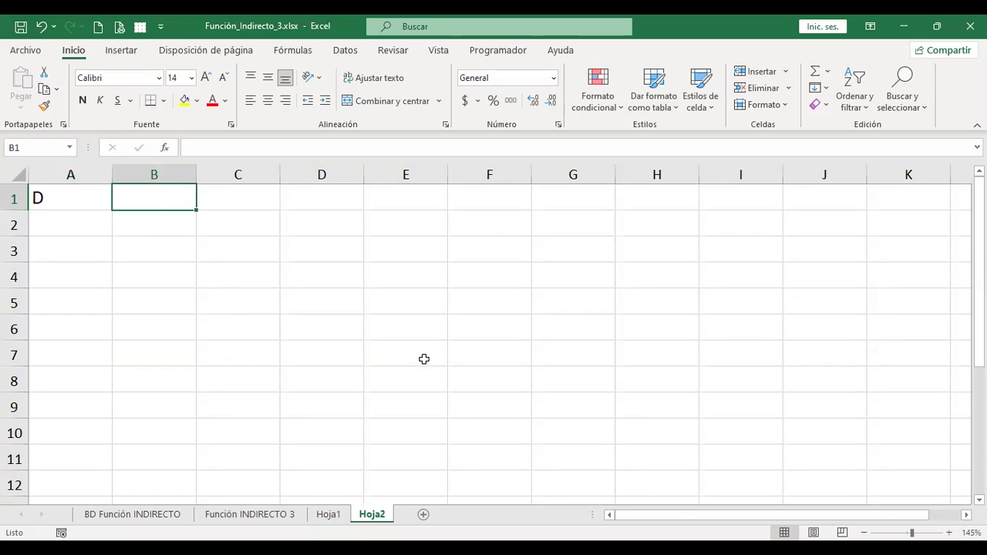
pyautogui.write('1')
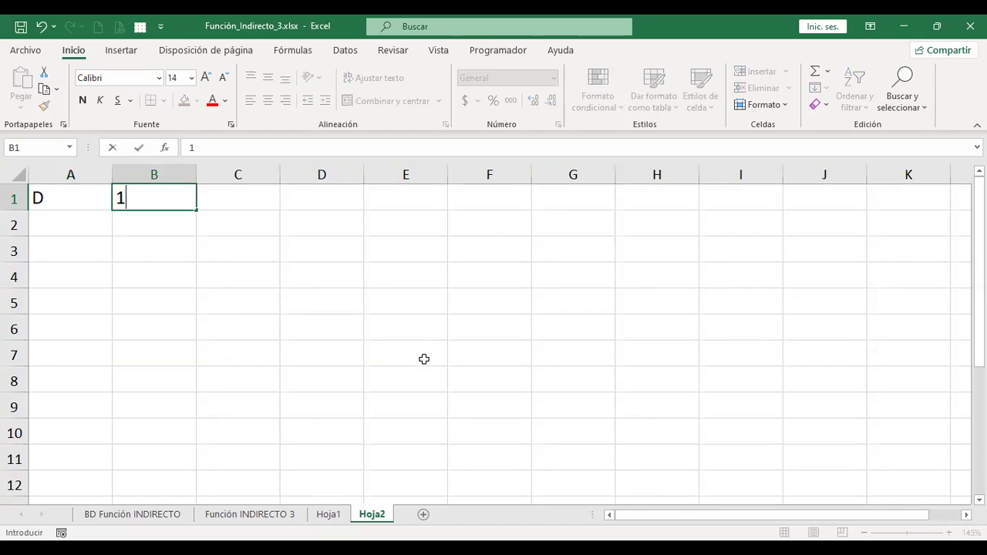
pyautogui.press('Tab')
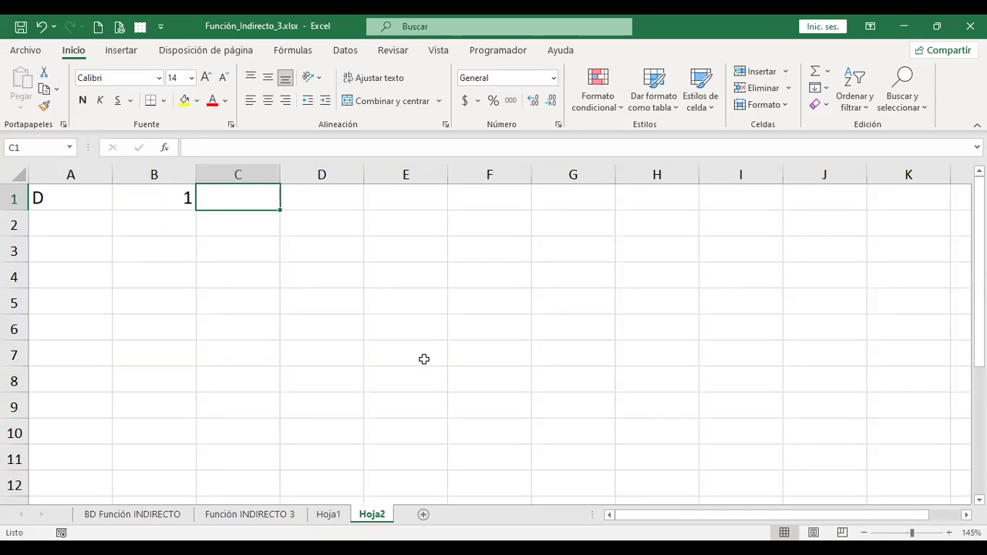
pyautogui.write('15')
pyautogui.press('Tab')
pyautogui.press('Left')
pyautogui.press('Right')
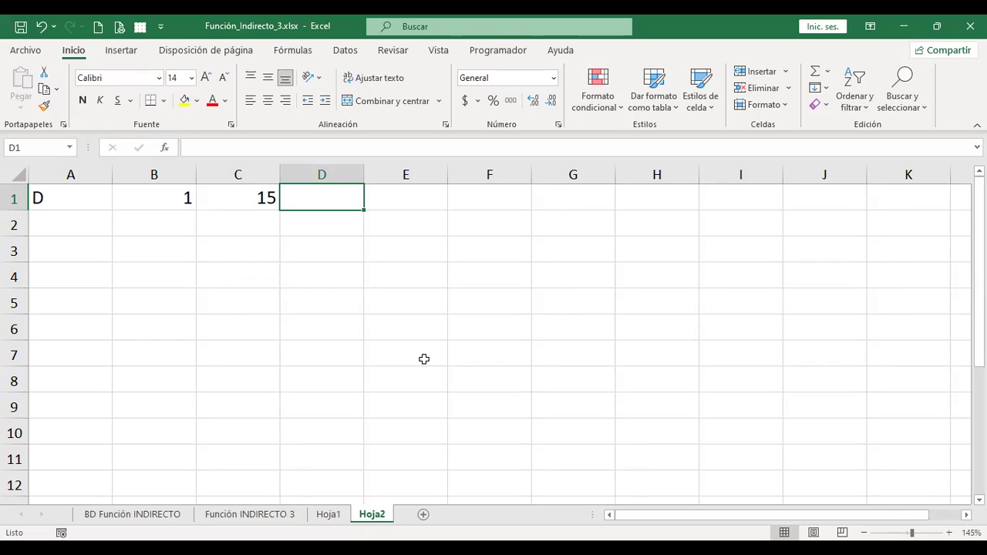
# Enter 11.22, 11.33 and 11.55 in D1:D3
pyautogui.write('11.22')
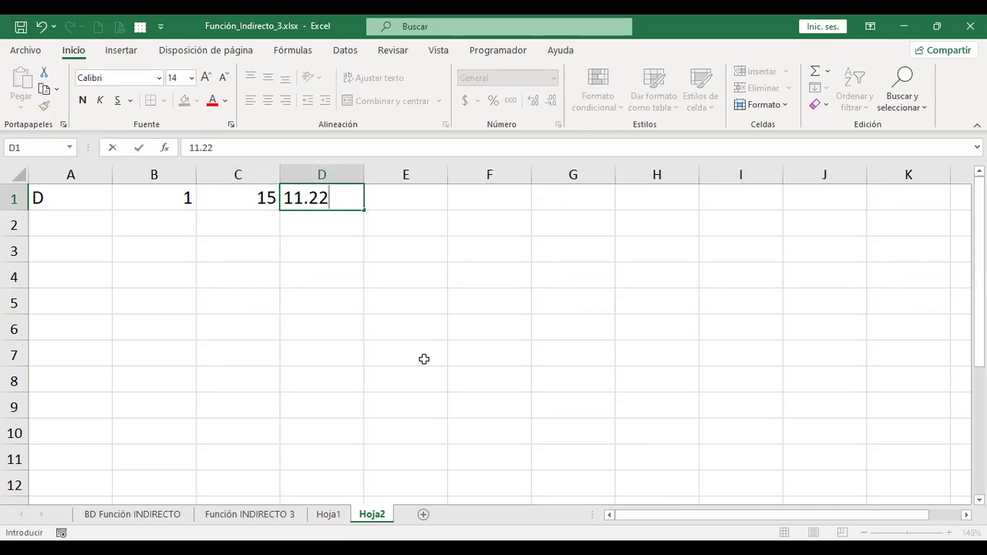
pyautogui.press('Return')
pyautogui.write('11.33')
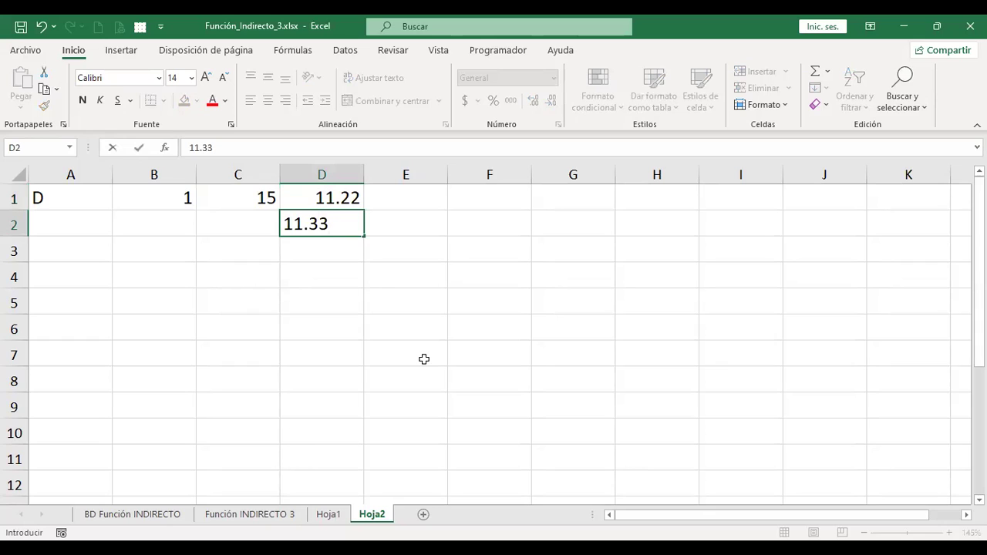
pyautogui.press('Return')
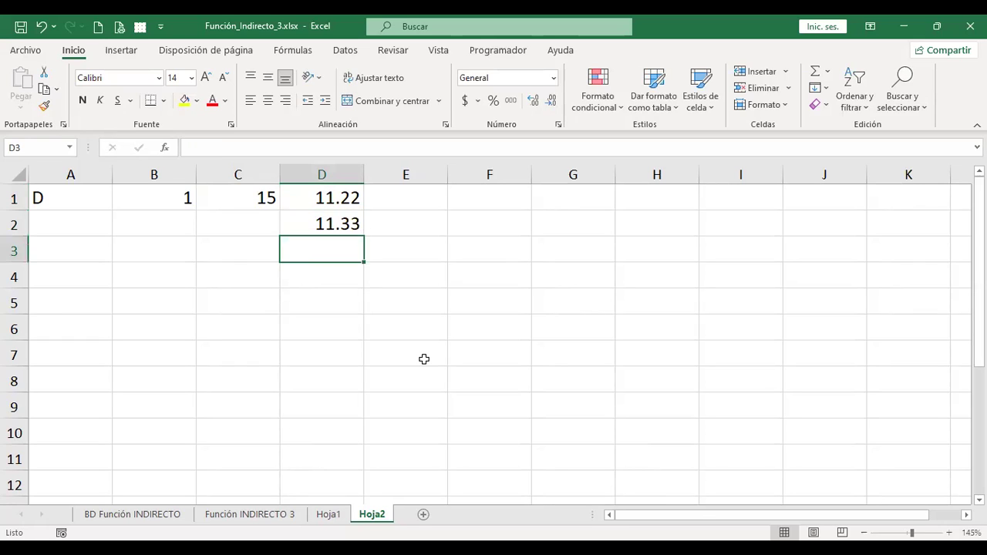
pyautogui.write('11.55')
pyautogui.press('Return')
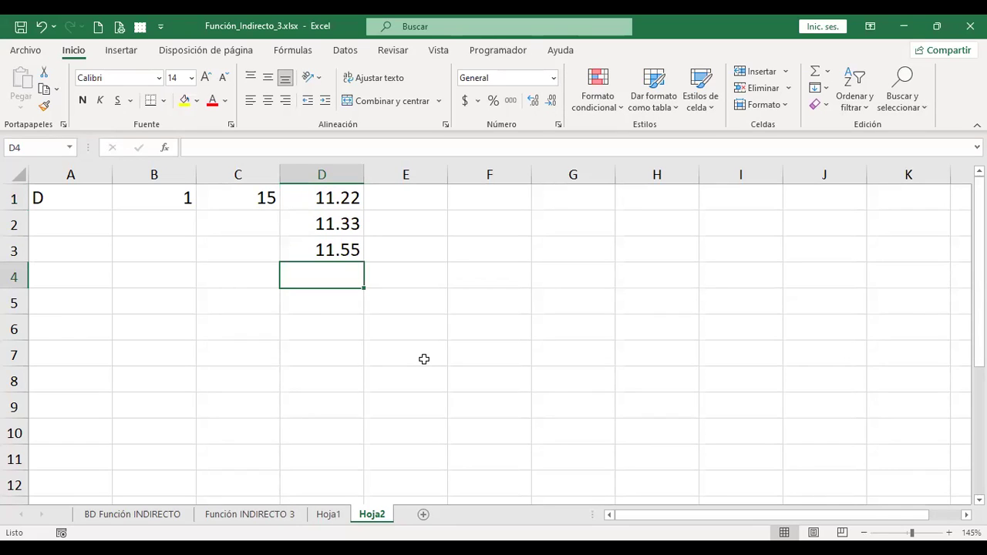
pyautogui.press('Up')
pyautogui.press('Left')
pyautogui.press('Left')
pyautogui.press('Up')
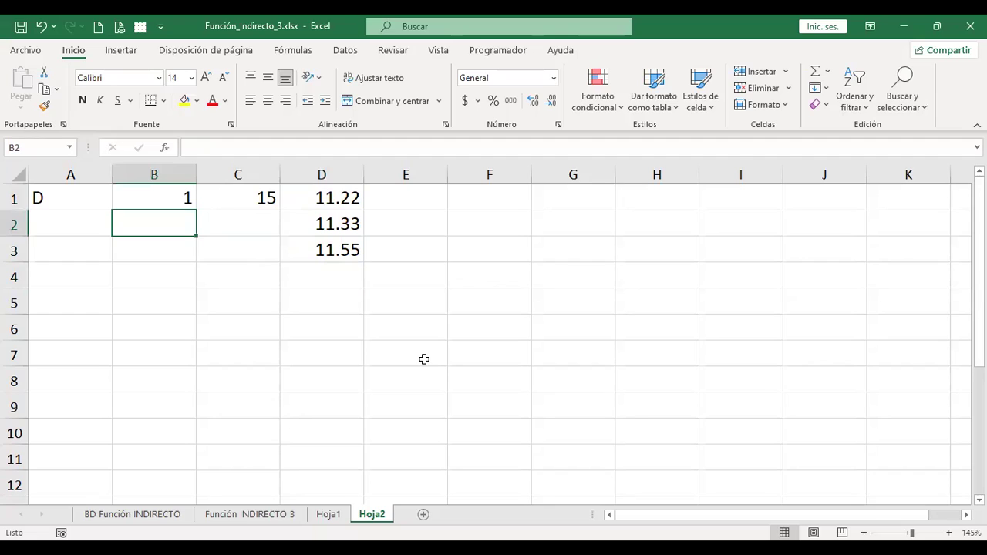
pyautogui.press('Right')
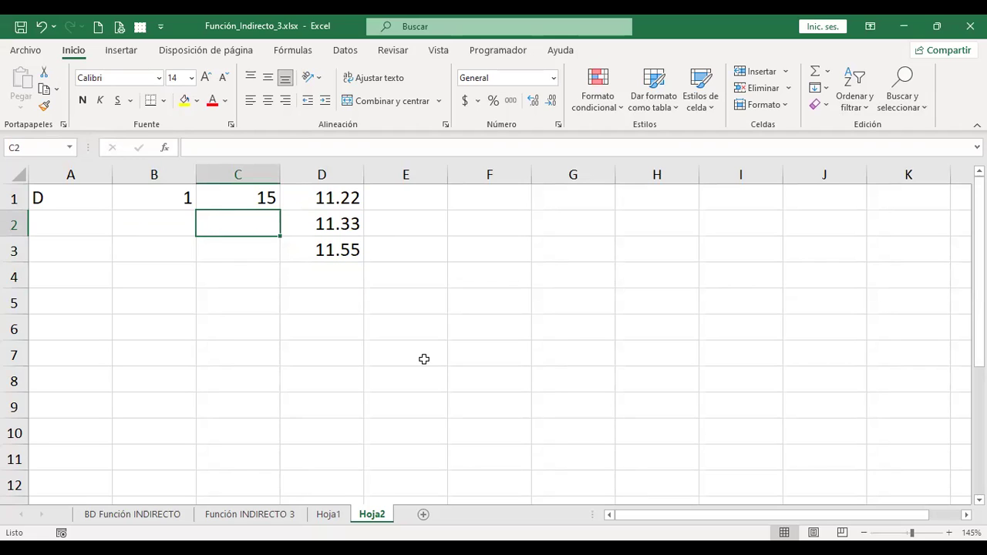
# Enter =+CONCAT(A1;B1) in C2 so it joins D and 1 into D1
pyautogui.write('+')
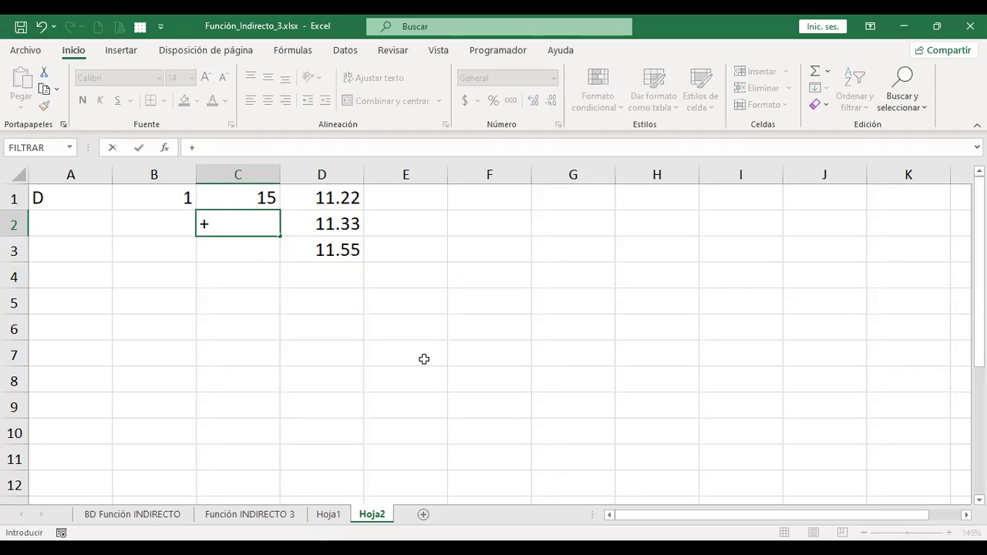
pyautogui.click(255, 196)
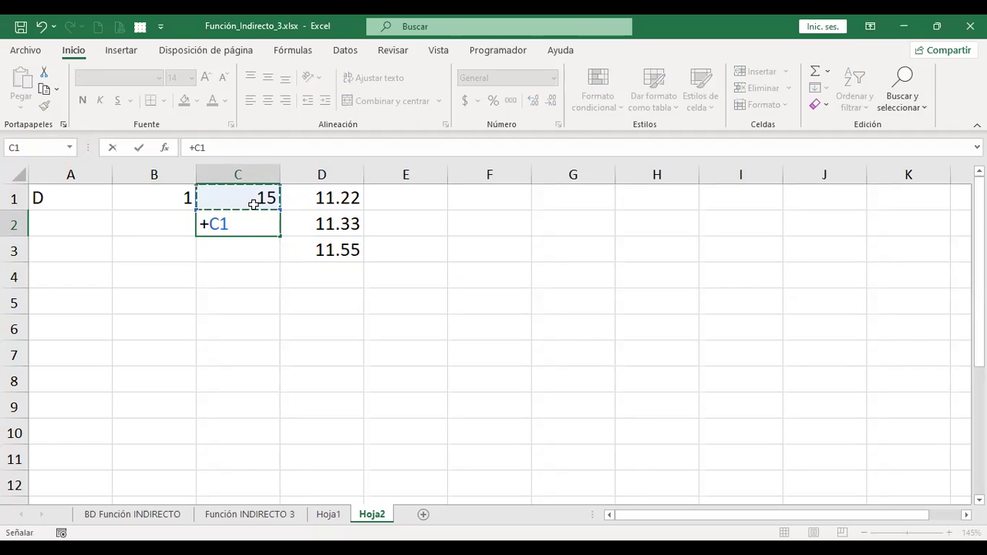
pyautogui.press('Escape')
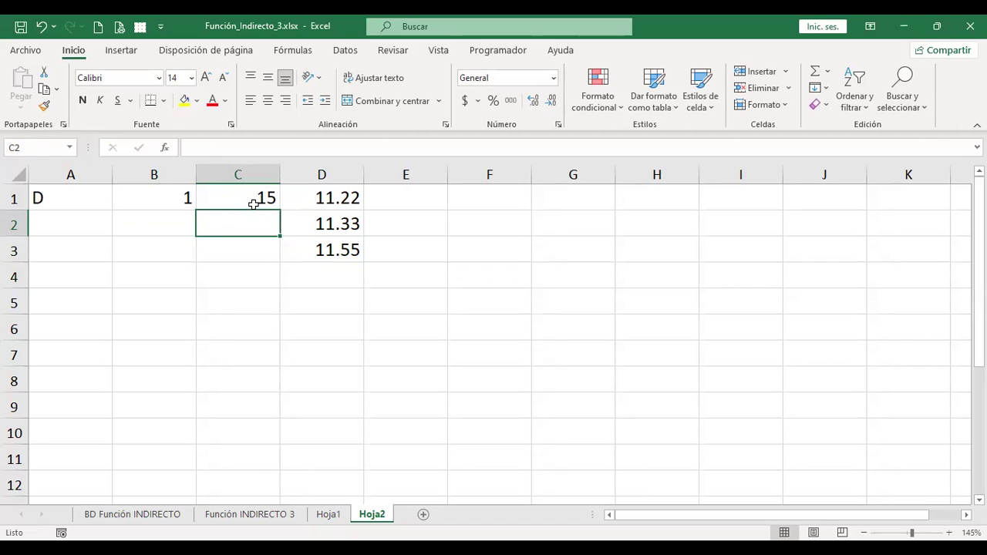
pyautogui.write('+')
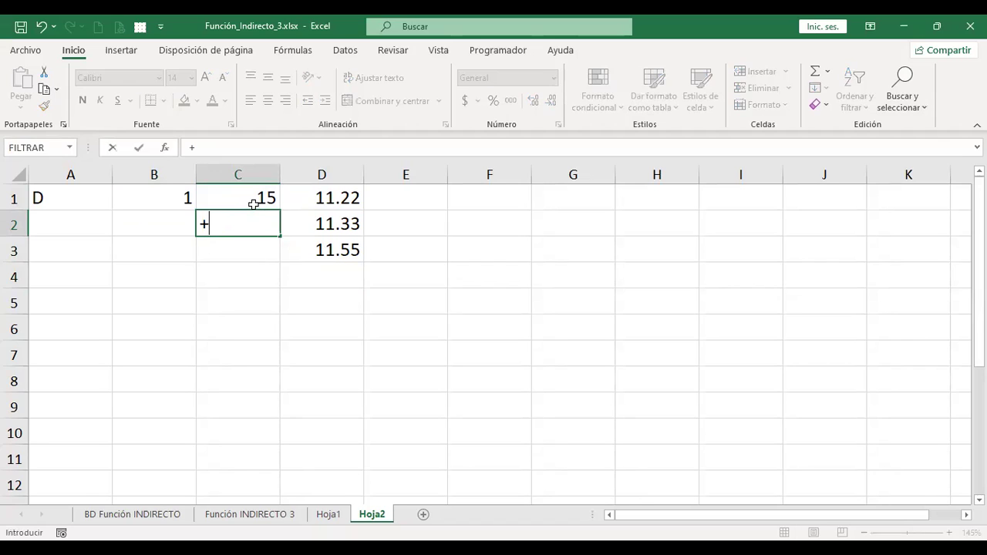
pyautogui.write('CON')
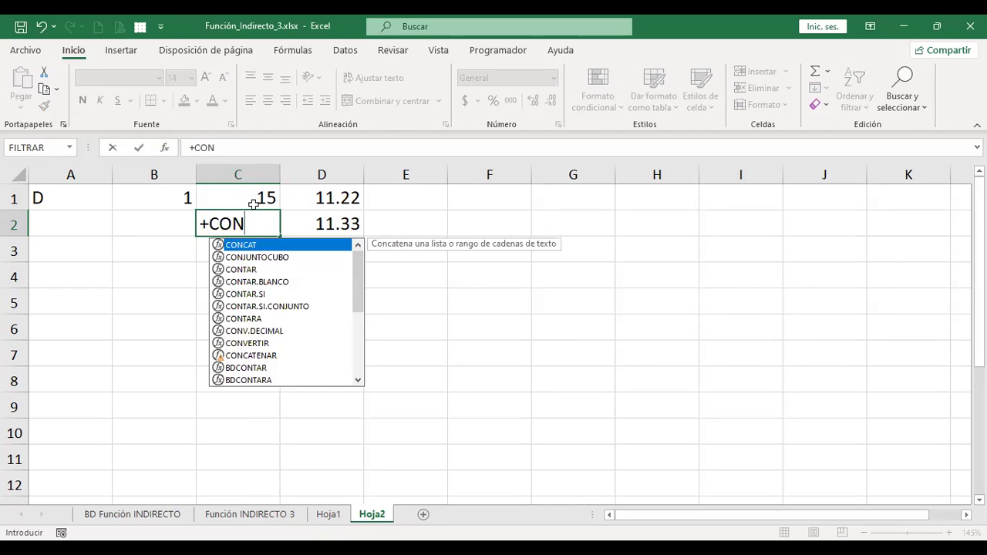
pyautogui.doubleClick(242, 246)
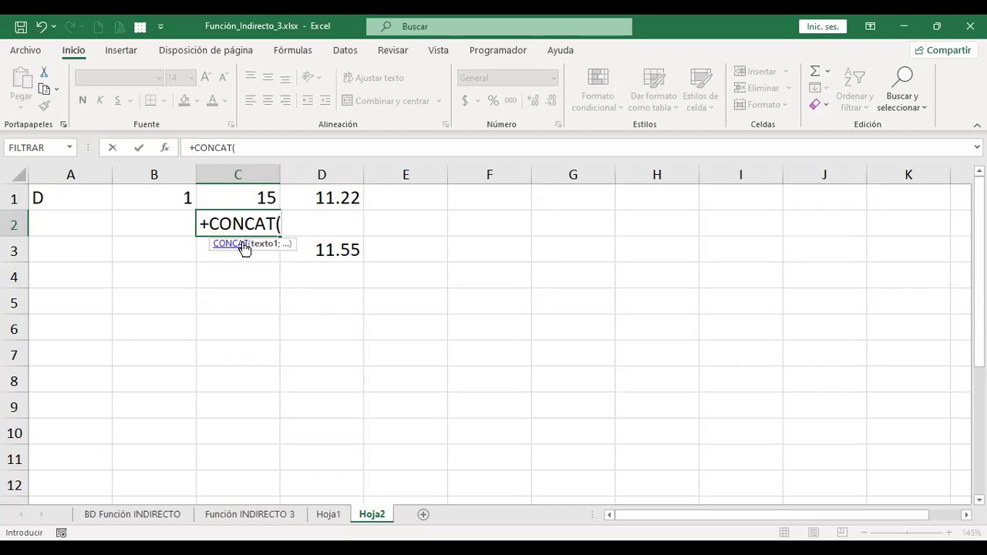
pyautogui.press('BackSpace')
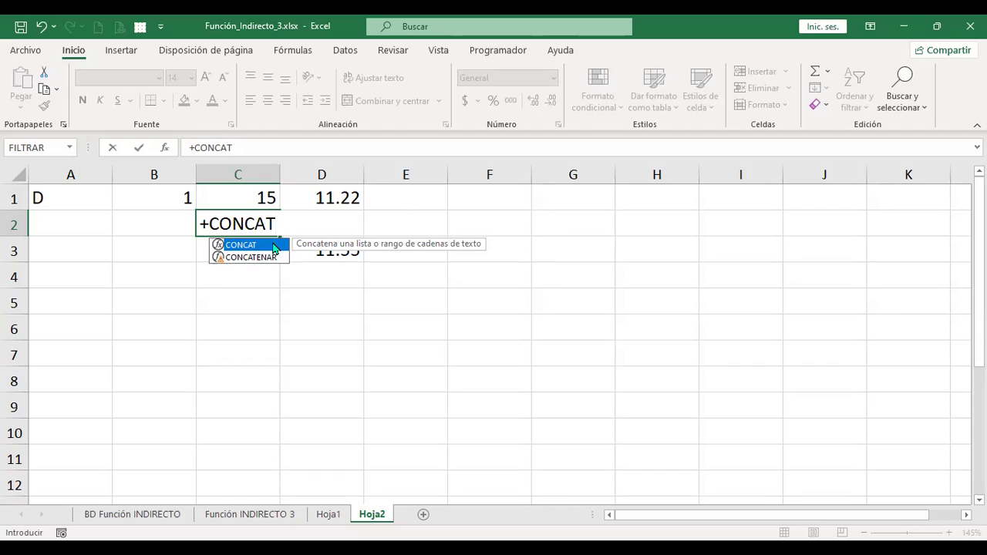
pyautogui.press('Tab')
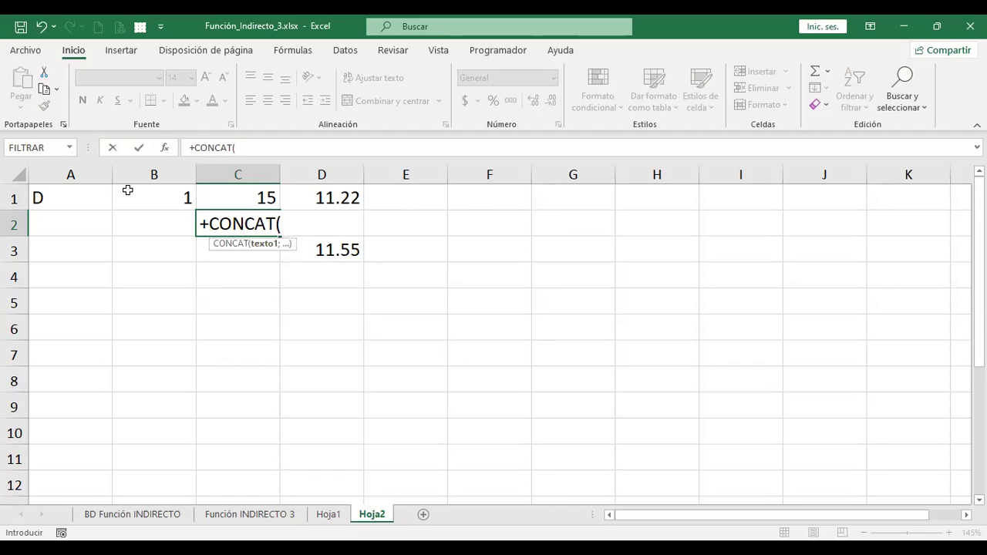
pyautogui.click(74, 198)
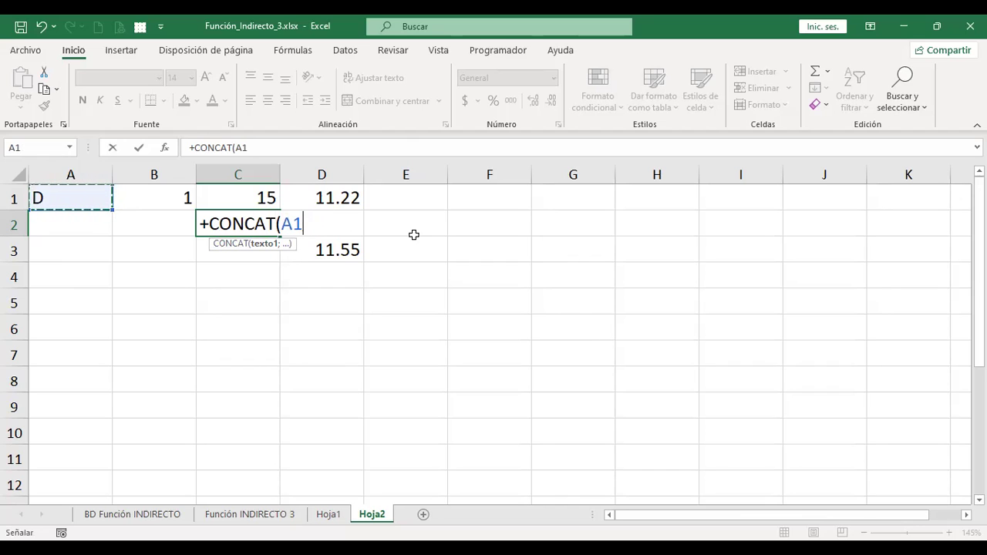
pyautogui.write(';')
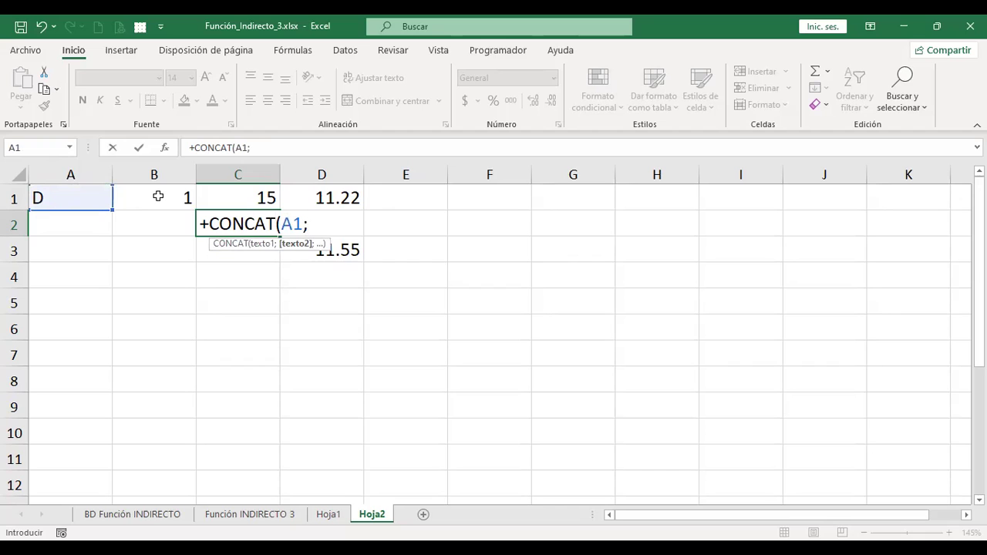
pyautogui.click(158, 197)
pyautogui.write(')')
pyautogui.press('Return')
pyautogui.press('Up')
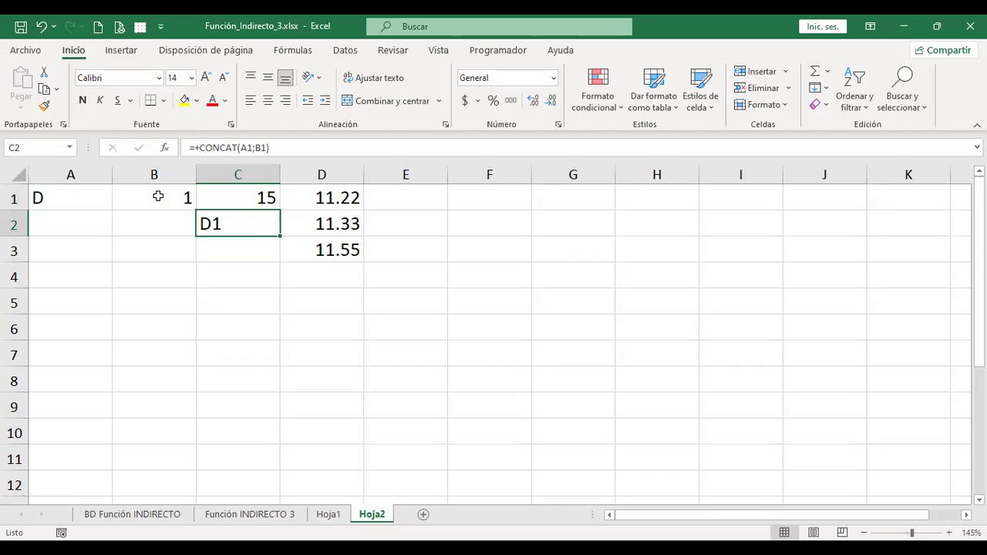
# Check the source cells A1:B1 and D1 against C2's CONCAT result
pyautogui.moveTo(71, 200); pyautogui.dragTo(133, 197)
pyautogui.click(209, 222)
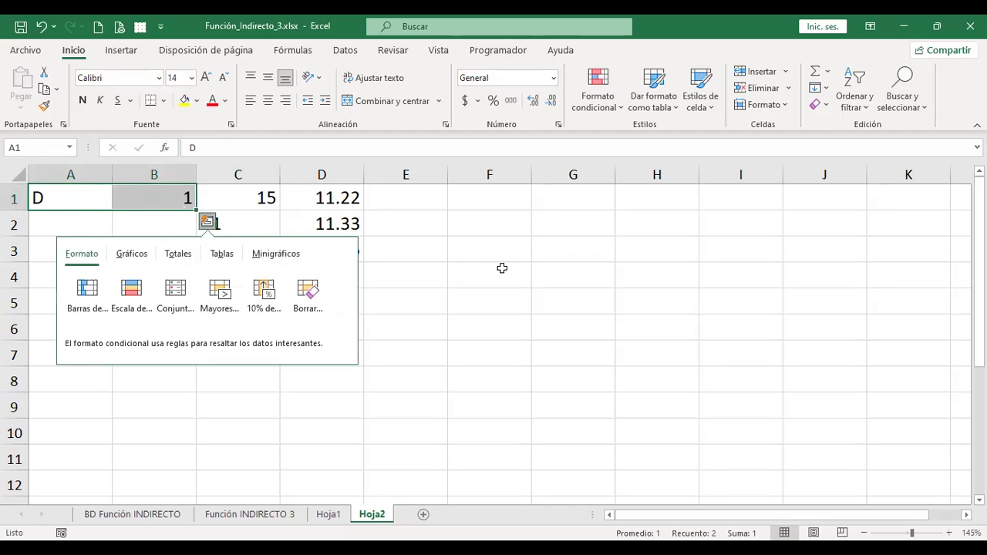
pyautogui.click(228, 224)
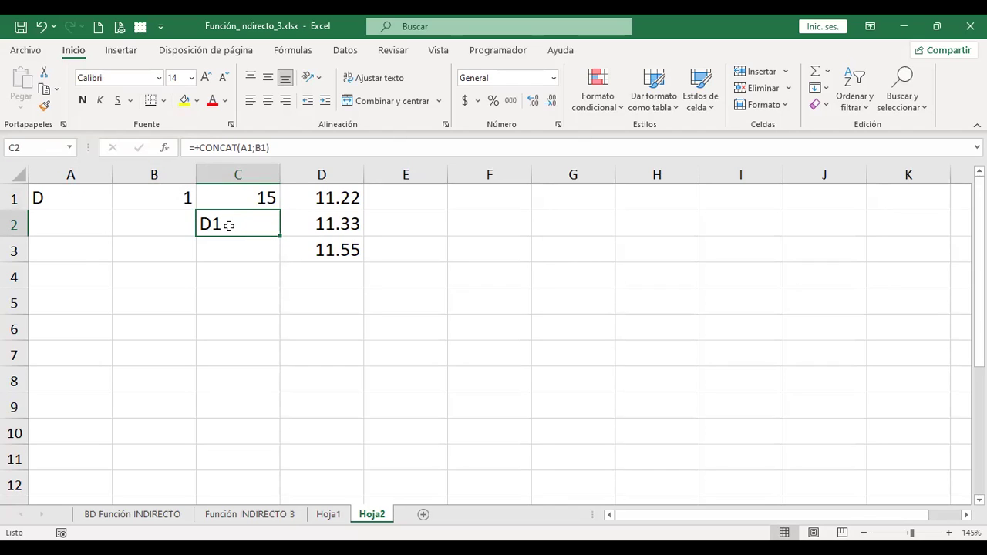
pyautogui.click(347, 198)
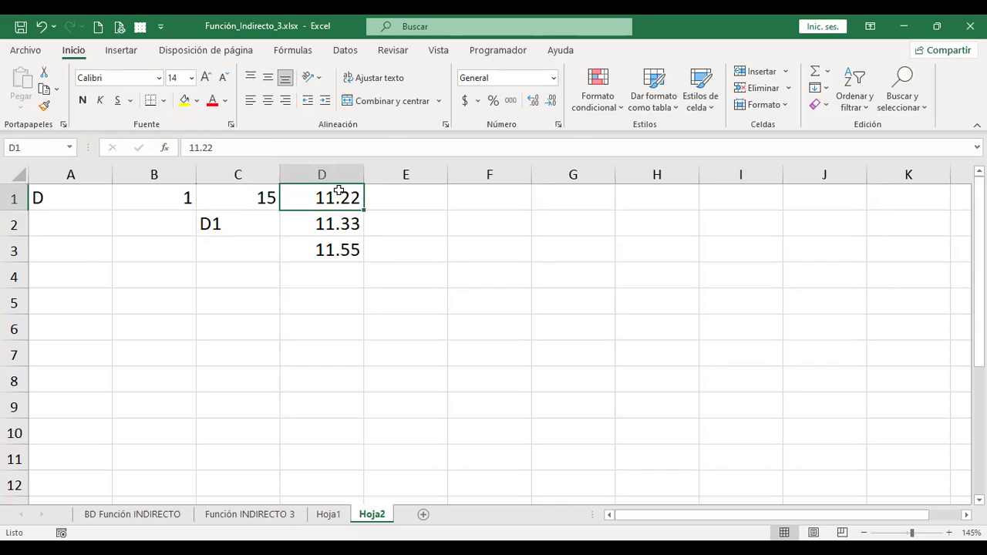
pyautogui.click(246, 223)
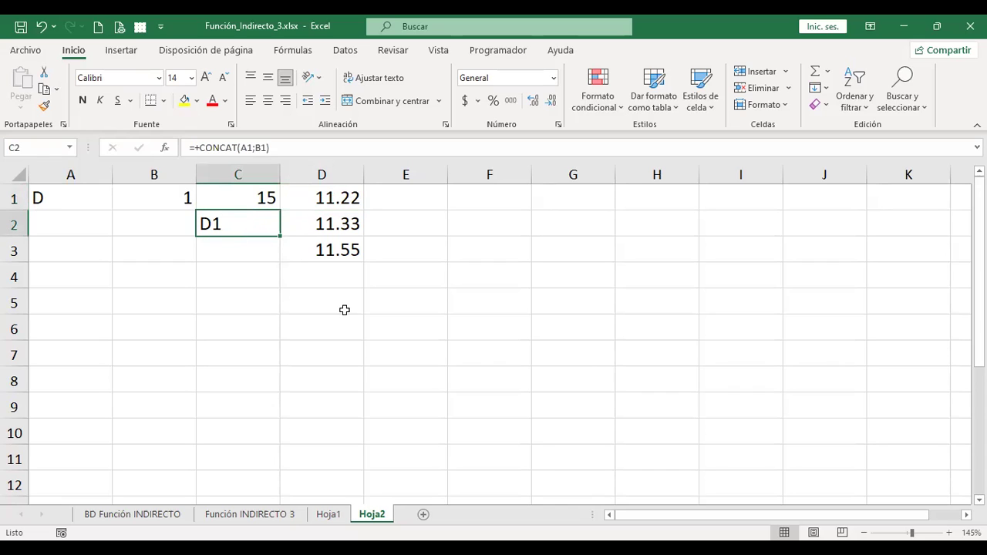
# Change C2's formula to =INDIRECTO(CONCAT(A1;B1)), returning D1's value 11.22
pyautogui.press('F2')
pyautogui.press('Home')
pyautogui.press('Right')
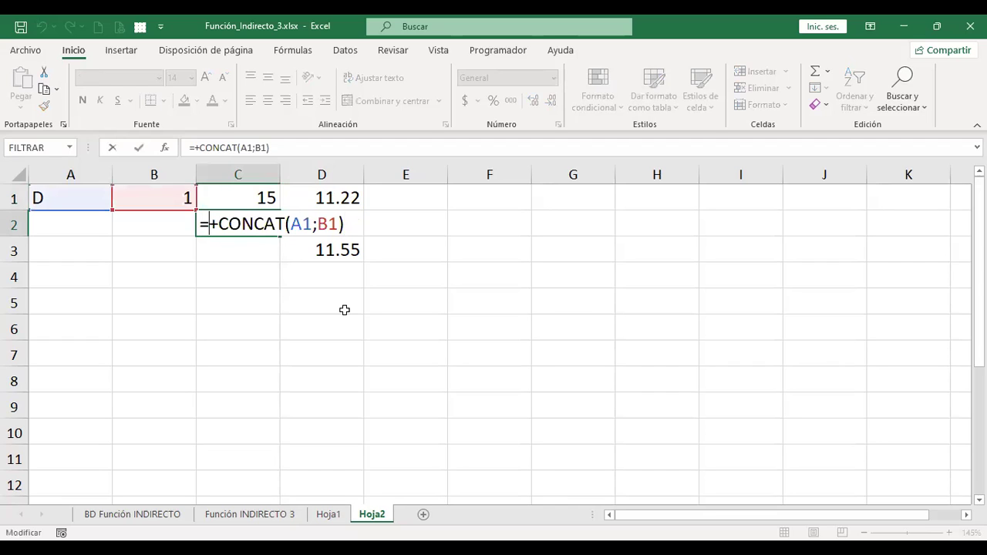
pyautogui.press('Delete')
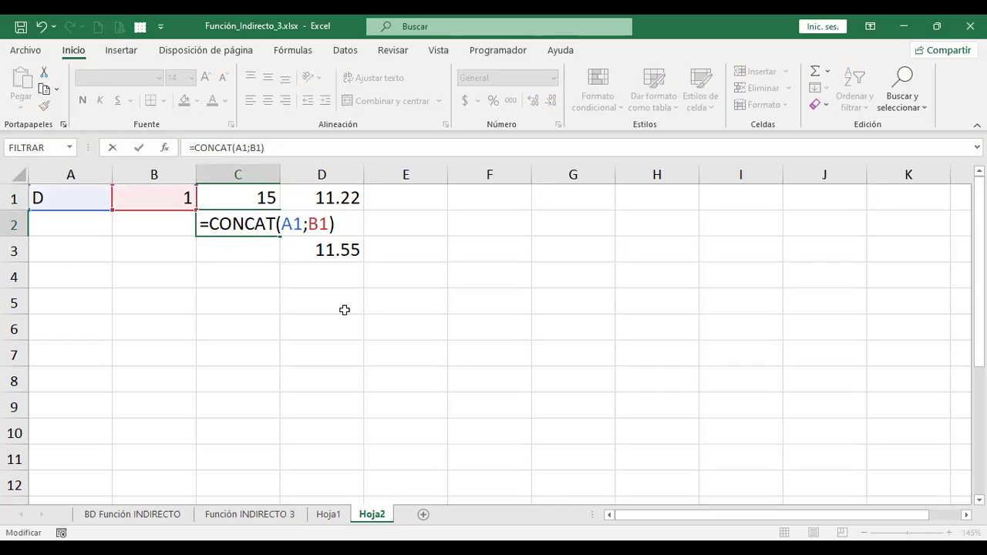
pyautogui.write('INDIRE')
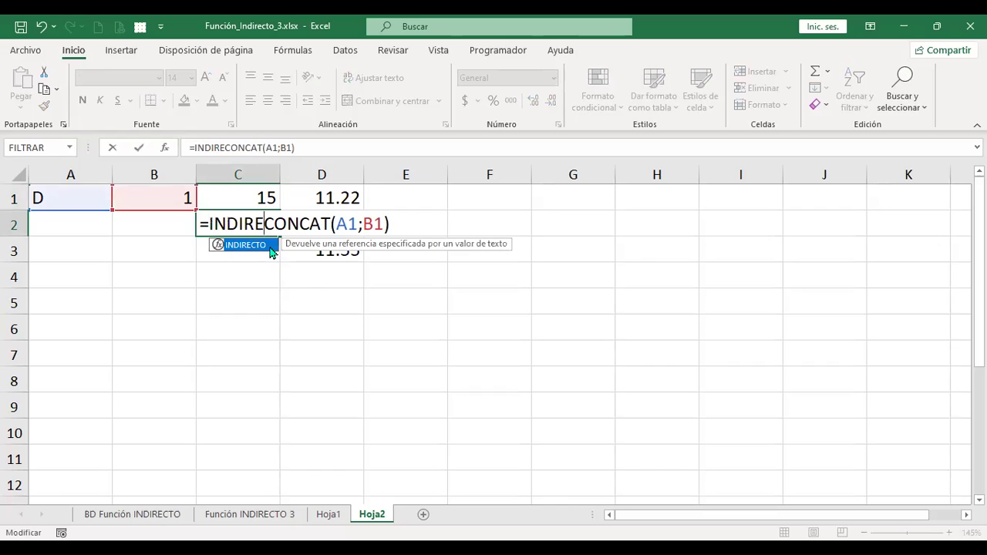
pyautogui.doubleClick(246, 246)
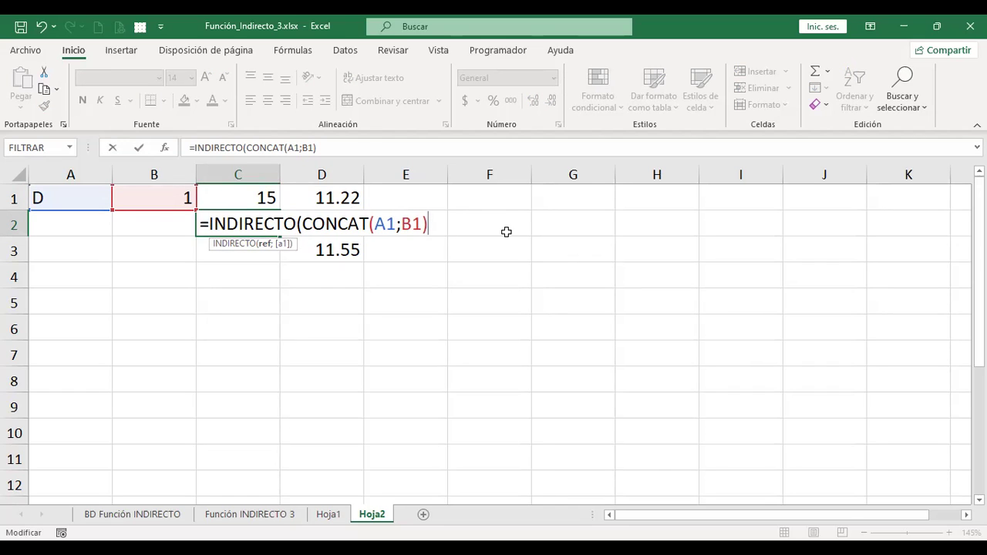
pyautogui.moveTo(303, 222); pyautogui.dragTo(422, 222)
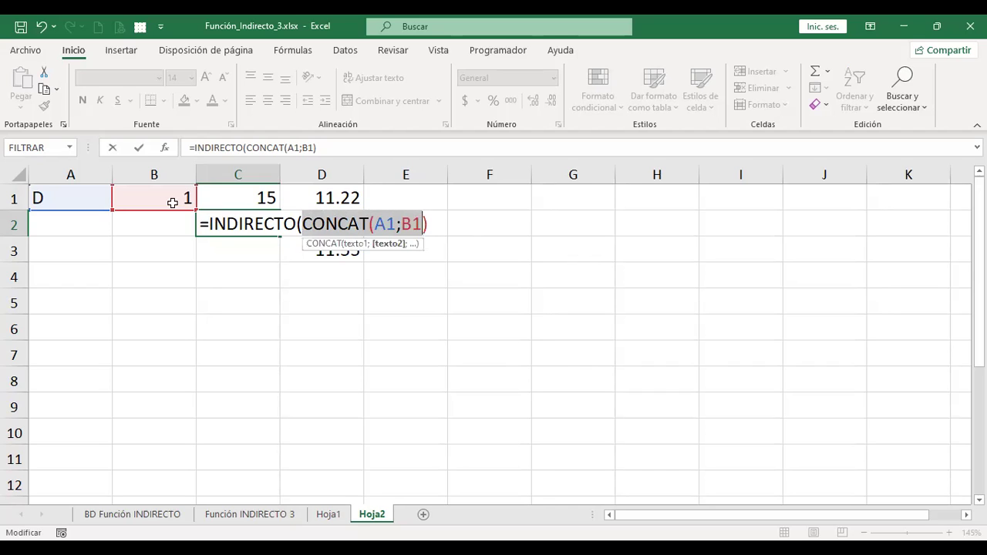
pyautogui.click(437, 223)
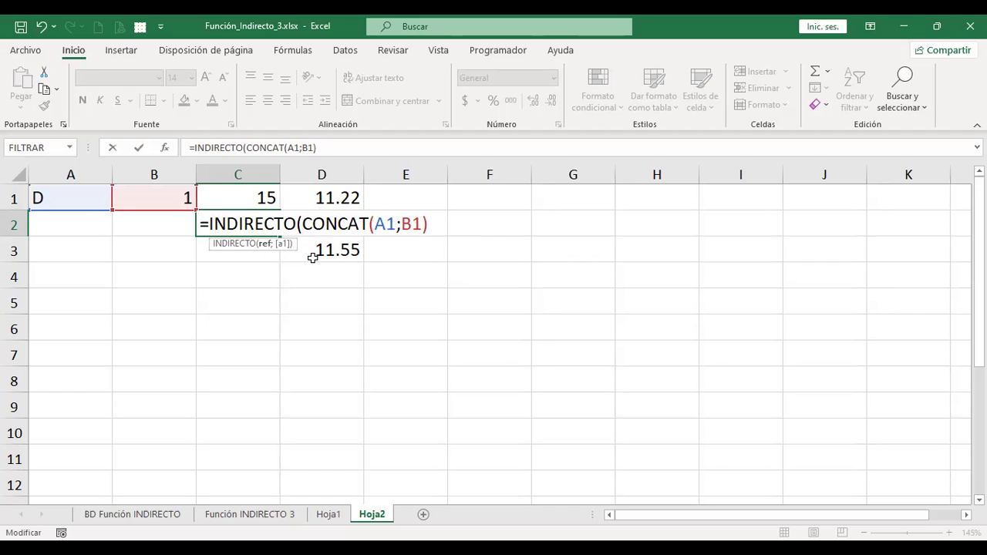
pyautogui.write(')')
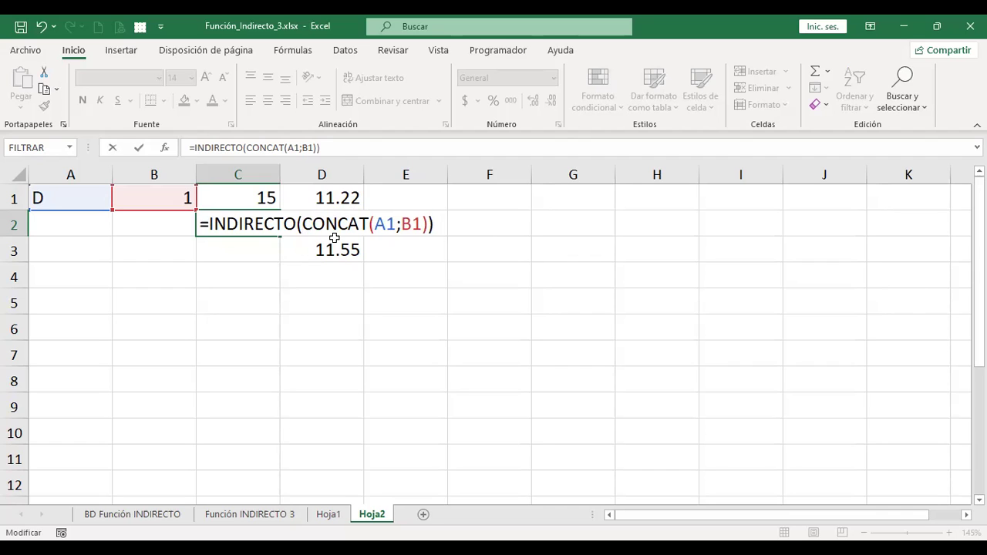
pyautogui.press('Return')
pyautogui.press('Up')
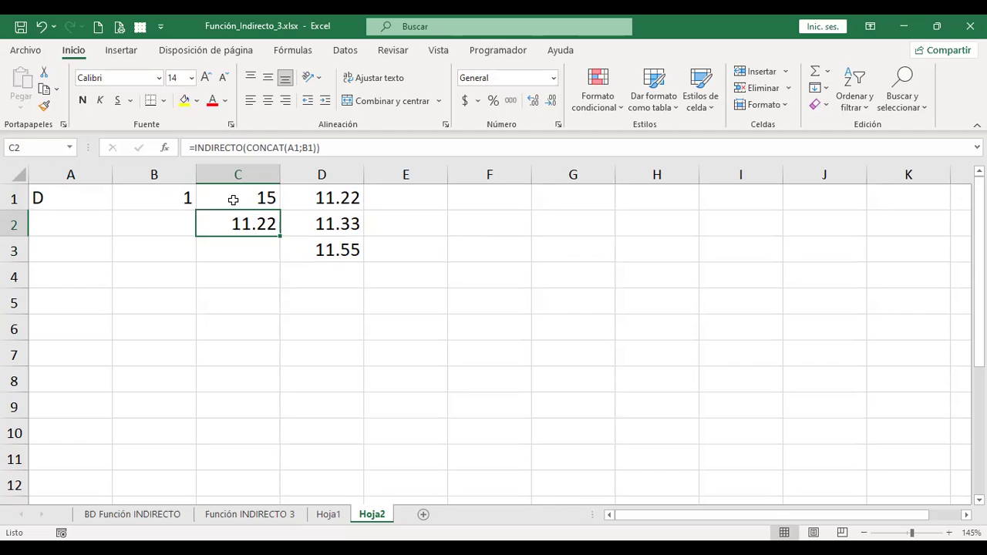
# Change B1 to 3 so C2 looks up D3 and returns 11.55
pyautogui.click(167, 198)
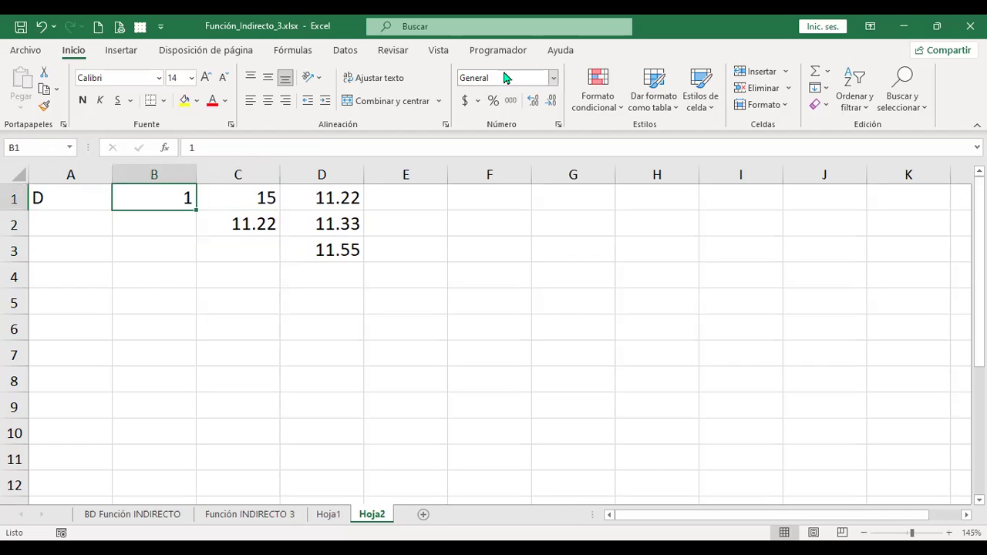
pyautogui.write('2')
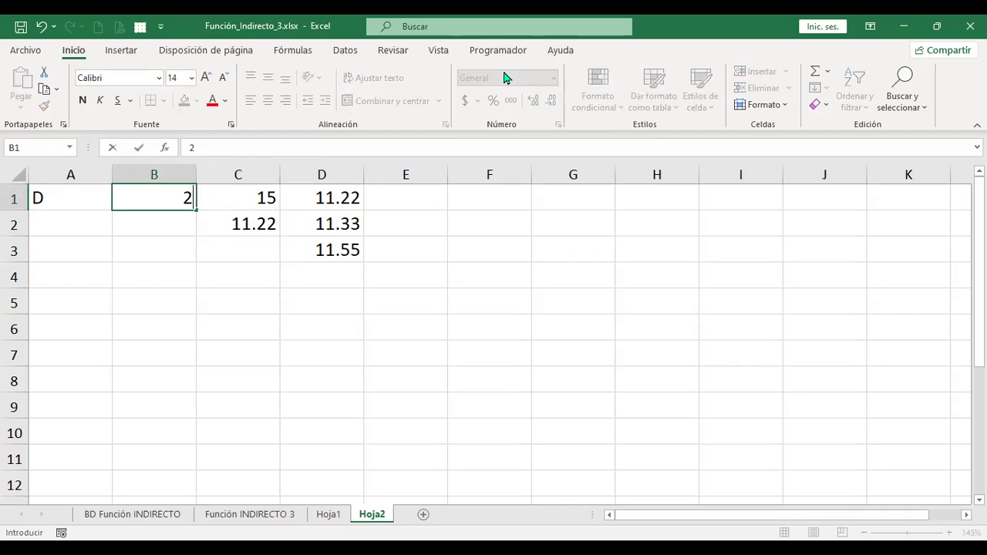
pyautogui.press('Return')
pyautogui.press('Up')
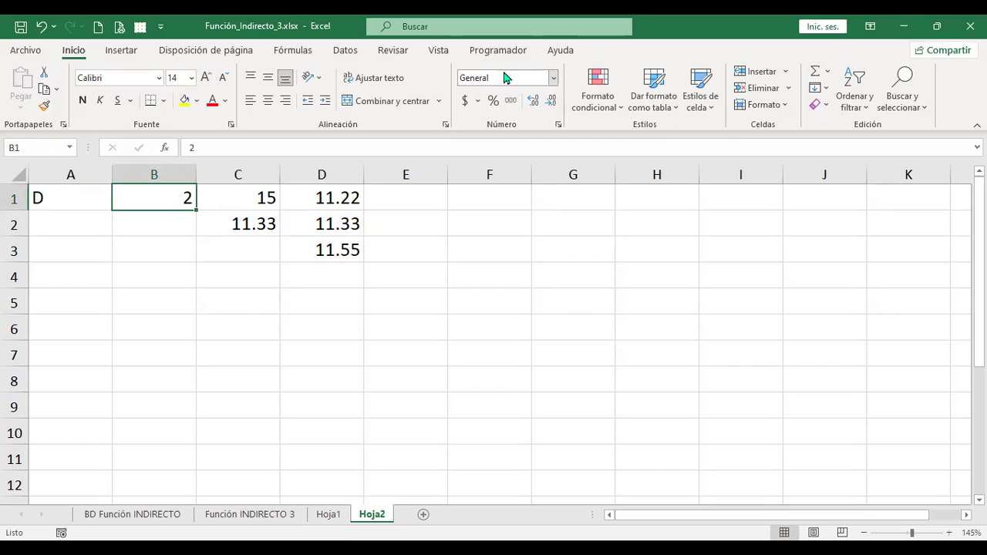
pyautogui.write('3')
pyautogui.press('Return')
pyautogui.press('Up')
pyautogui.click(268, 224)
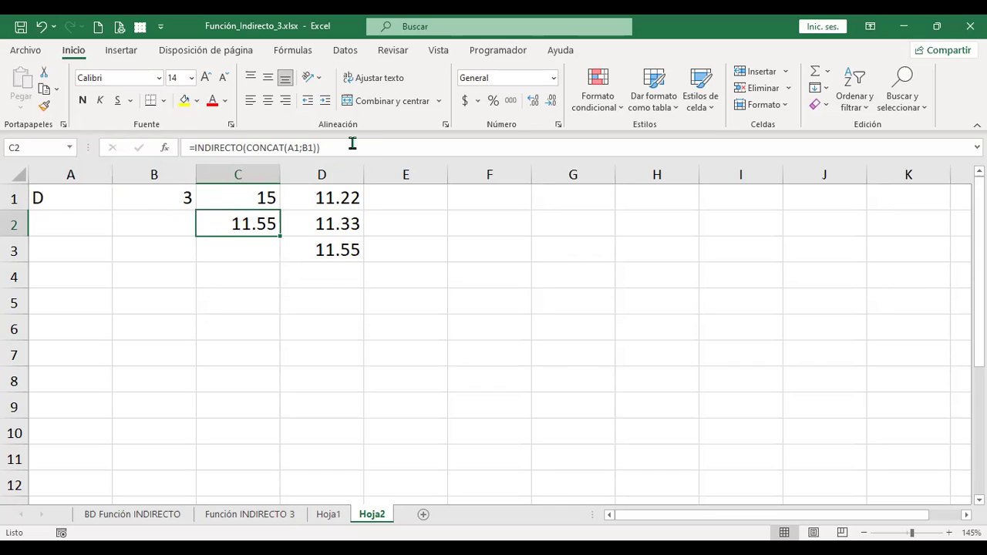
# Prefix C2's formula with C1* to get =C1*INDIRECTO(CONCAT(A1;B1)), showing 173.25
pyautogui.click(441, 145)
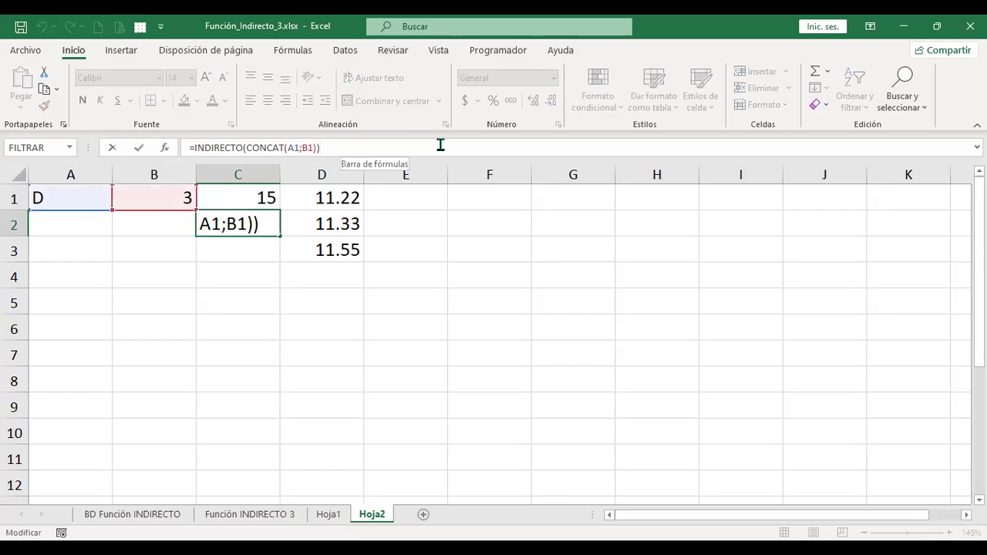
pyautogui.press('Home')
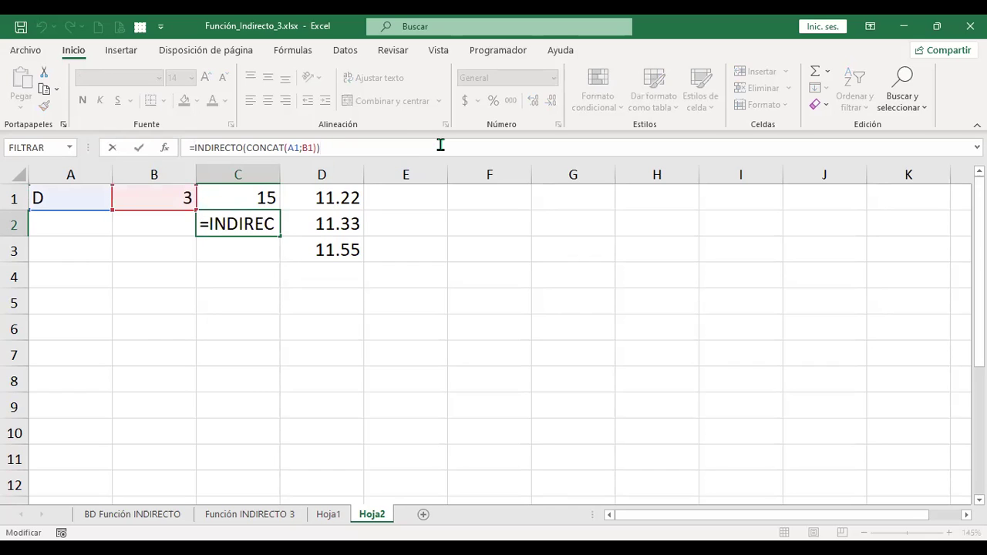
pyautogui.click(239, 197)
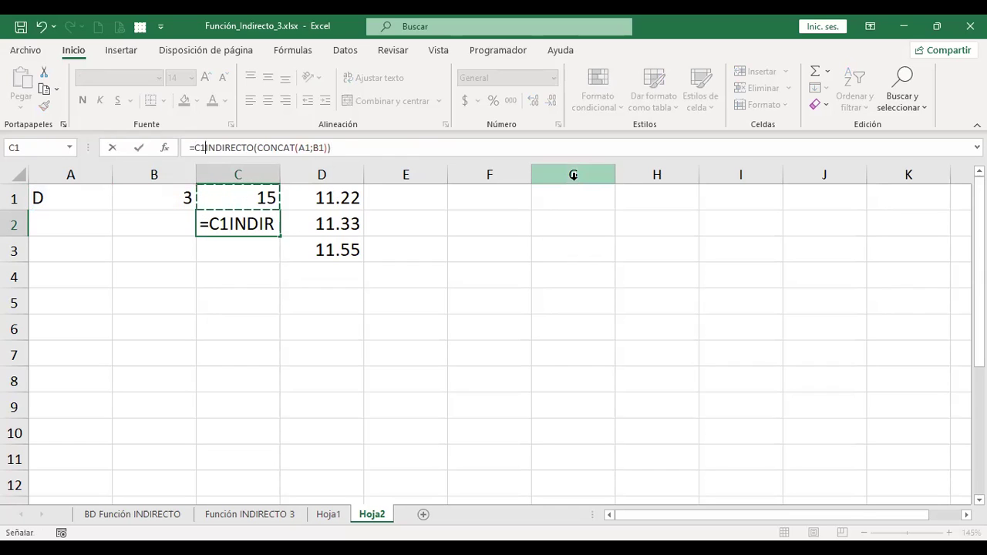
pyautogui.write('*')
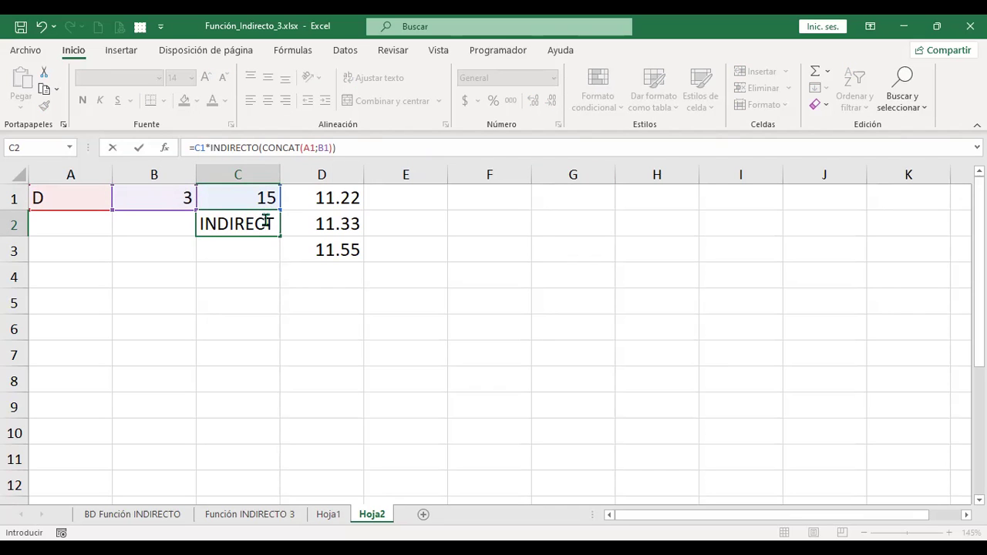
pyautogui.press('Return')
pyautogui.press('Up')
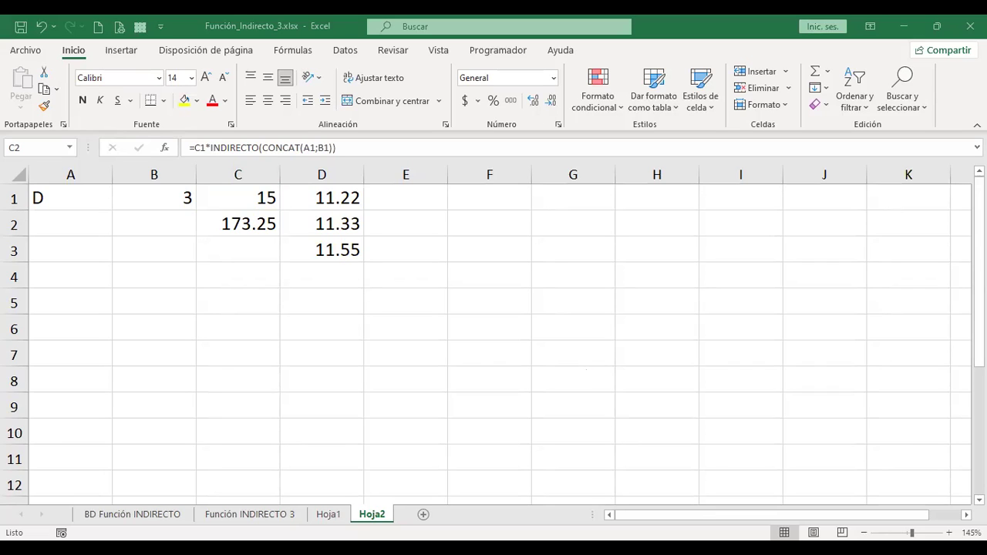
# Add sheet Hoja3 and increase all its cells to font size 14
pyautogui.click(418, 500)
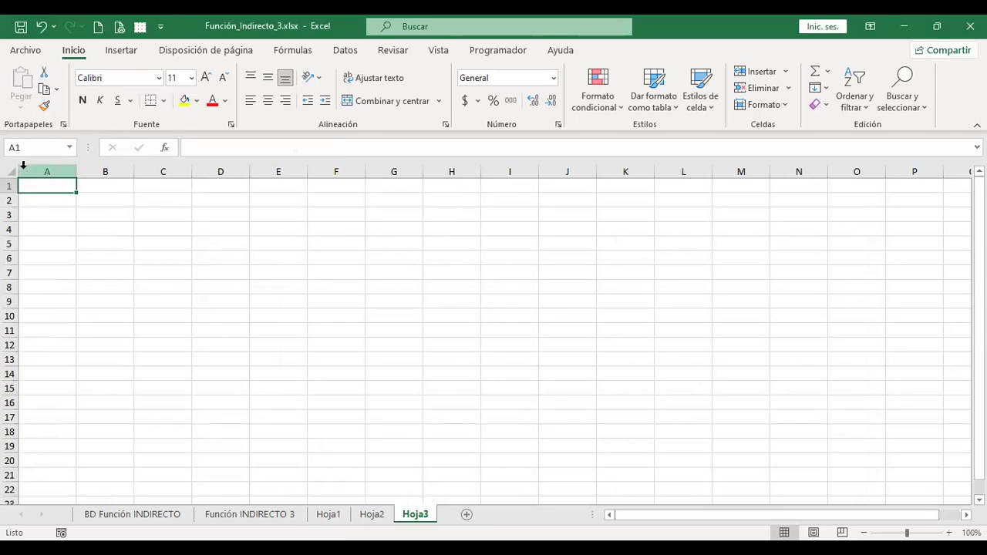
pyautogui.click(11, 172)
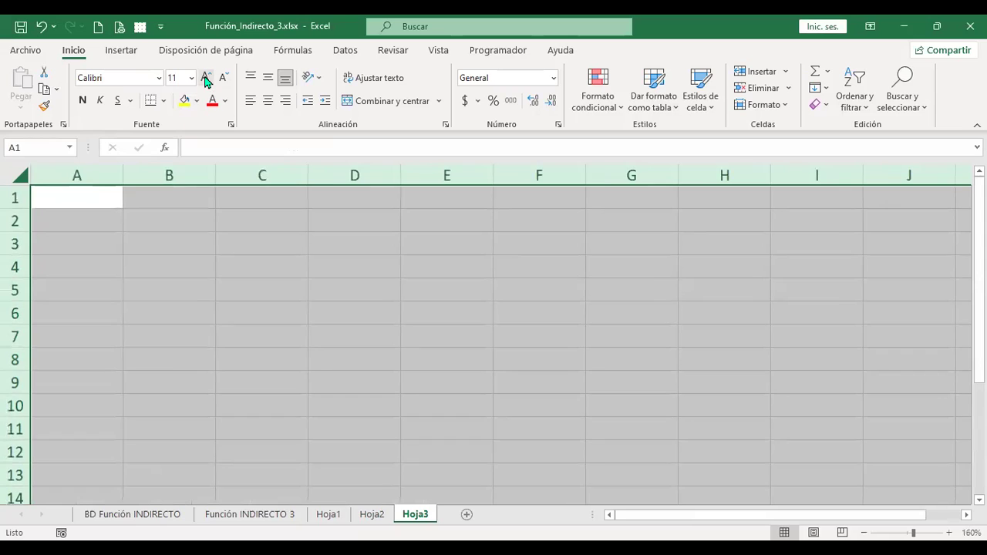
pyautogui.click(205, 78)
pyautogui.click(206, 77)
pyautogui.click(71, 204)
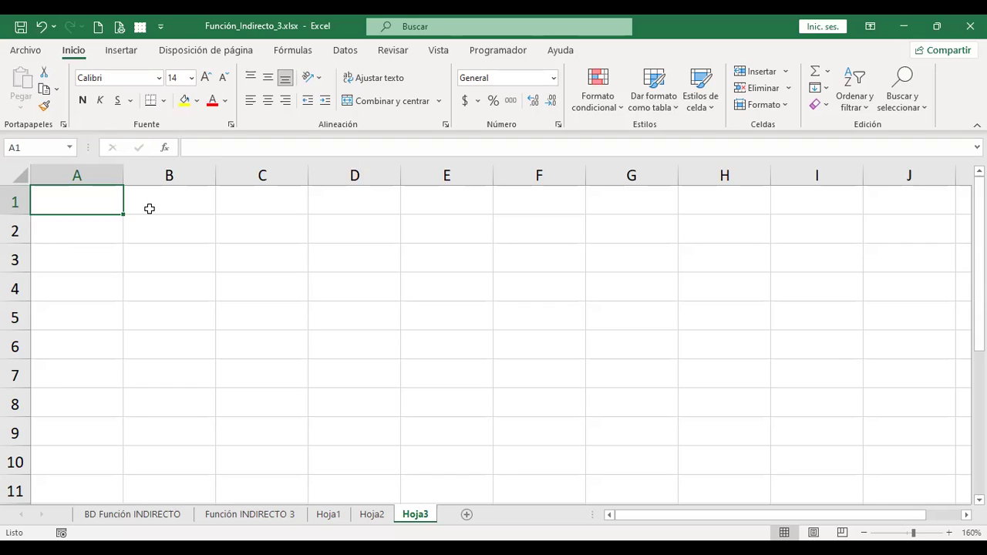
# Enter the heading 'Clasificación de categorías' in A1
pyautogui.write('cLASIFI')
pyautogui.press('BackSpace')
pyautogui.press('Left')
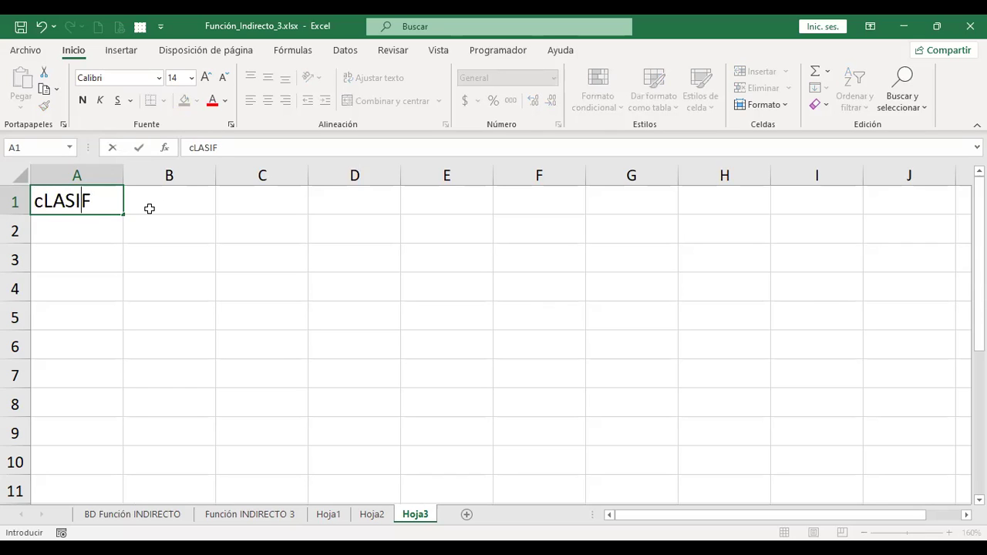
pyautogui.press('Escape')
pyautogui.write('Cla')
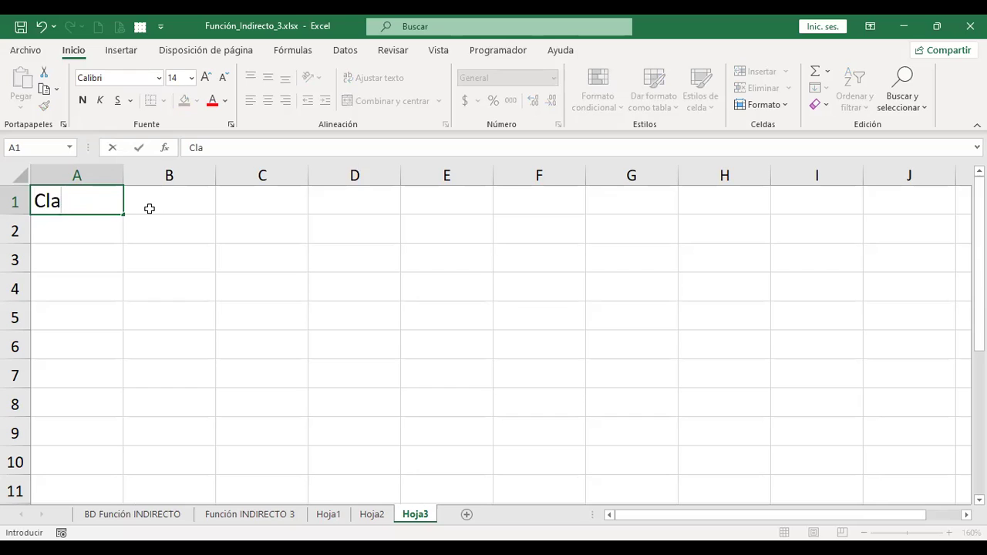
pyautogui.write('sificación de categorías')
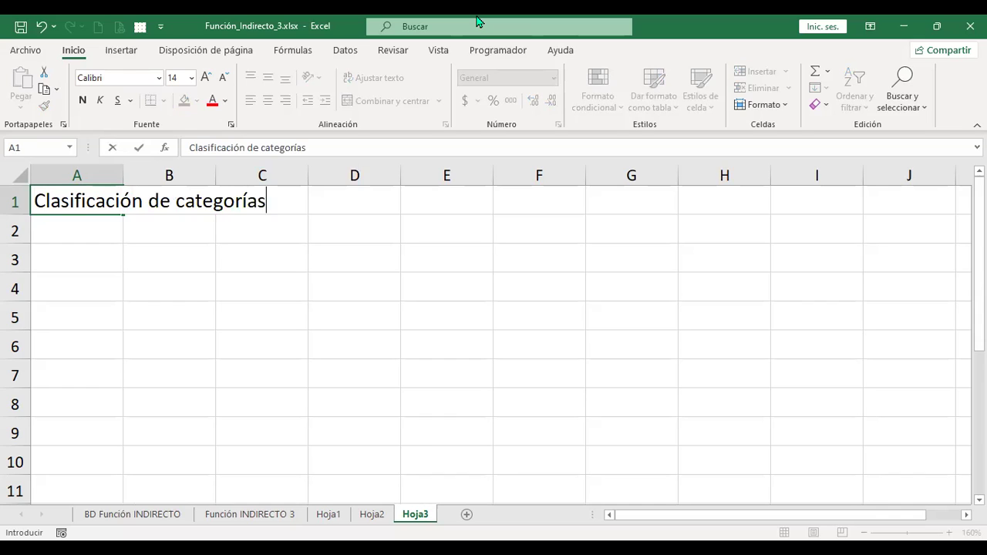
pyautogui.press('Return')
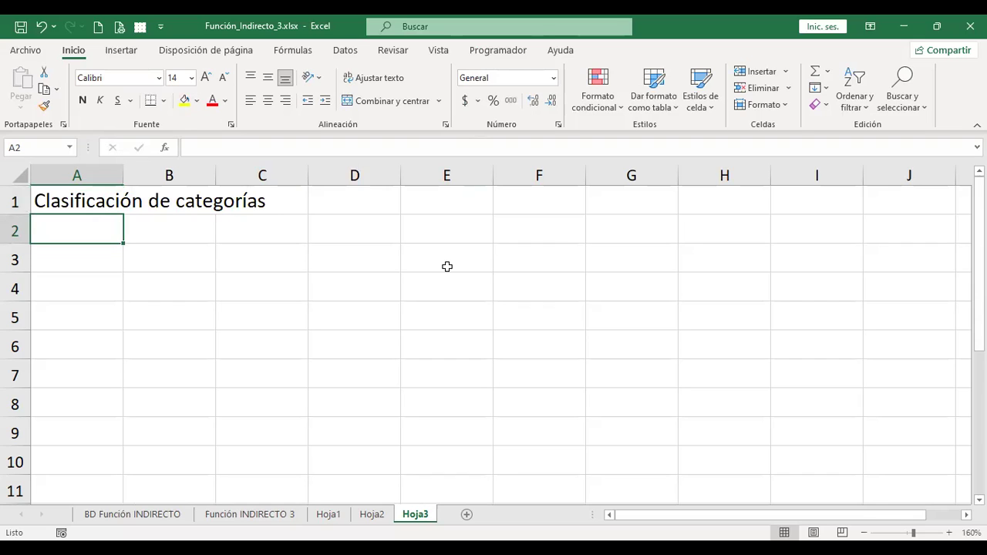
# Enter categories A – Experto and B – Avanzado in rows 2 and 3
pyautogui.write('A')
pyautogui.press('Tab')
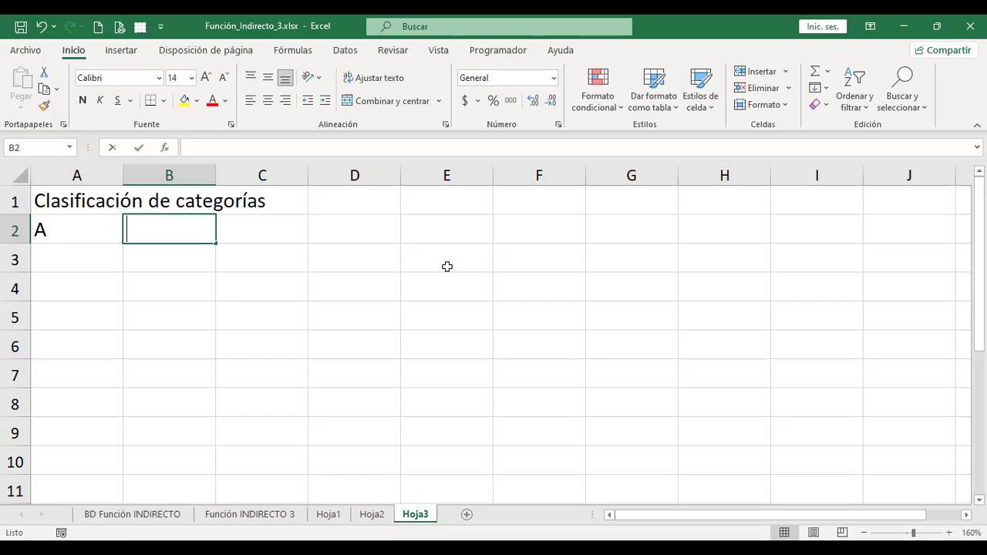
pyautogui.write('Experto')
pyautogui.press('Return')
pyautogui.press('Left')
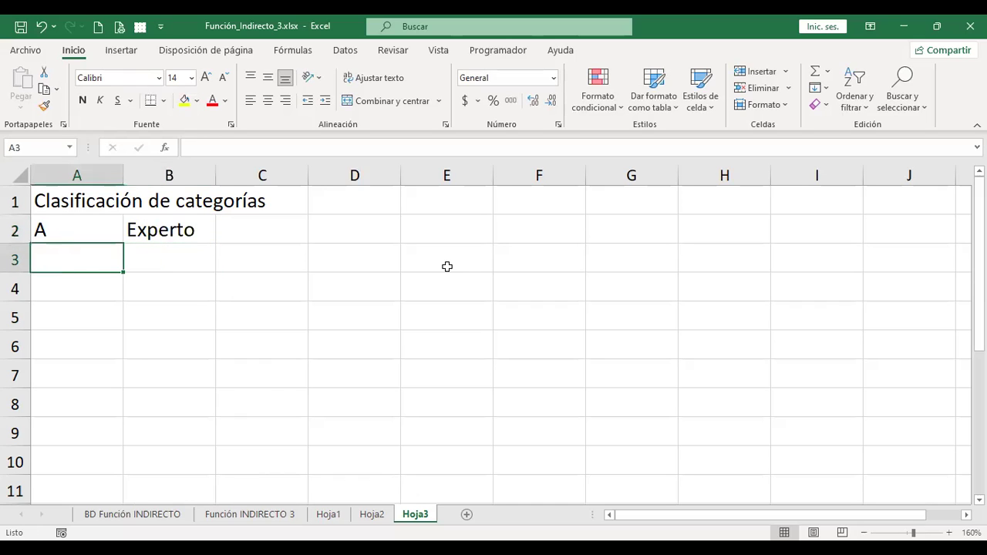
pyautogui.write('B')
pyautogui.press('Tab')
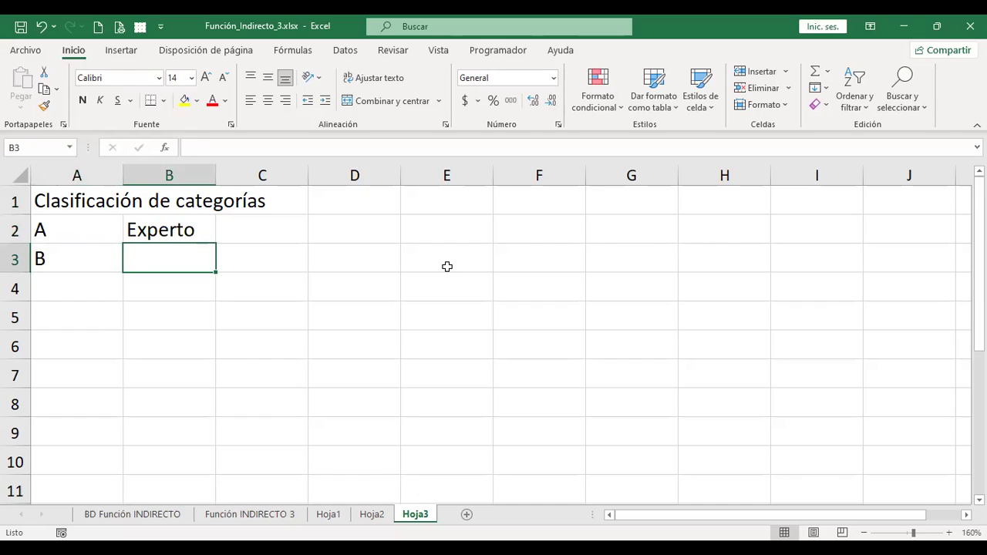
pyautogui.write('Avanzado')
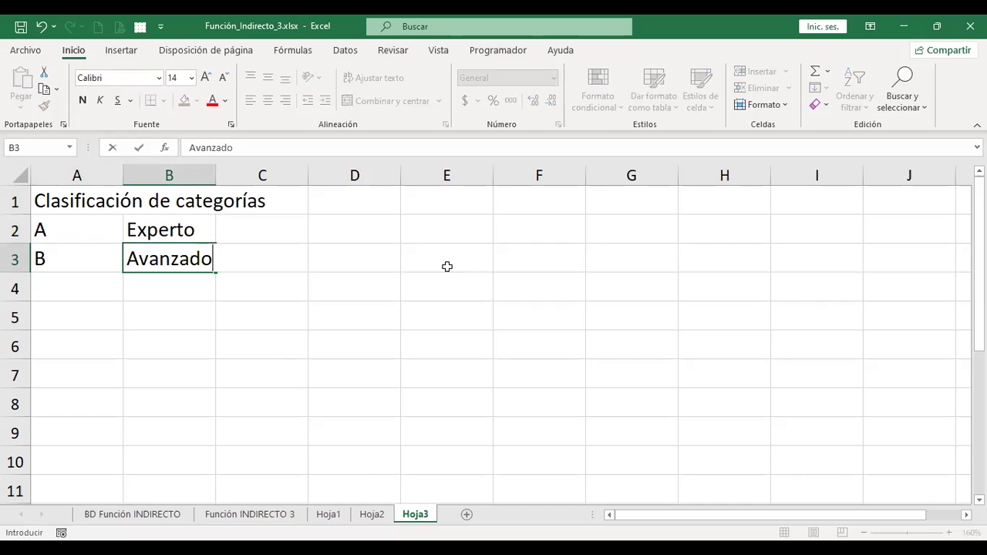
pyautogui.press('Return')
pyautogui.press('Left')
# Enter categories C – Intermedio and D – Básico in rows 4 and 5
pyautogui.write('C')
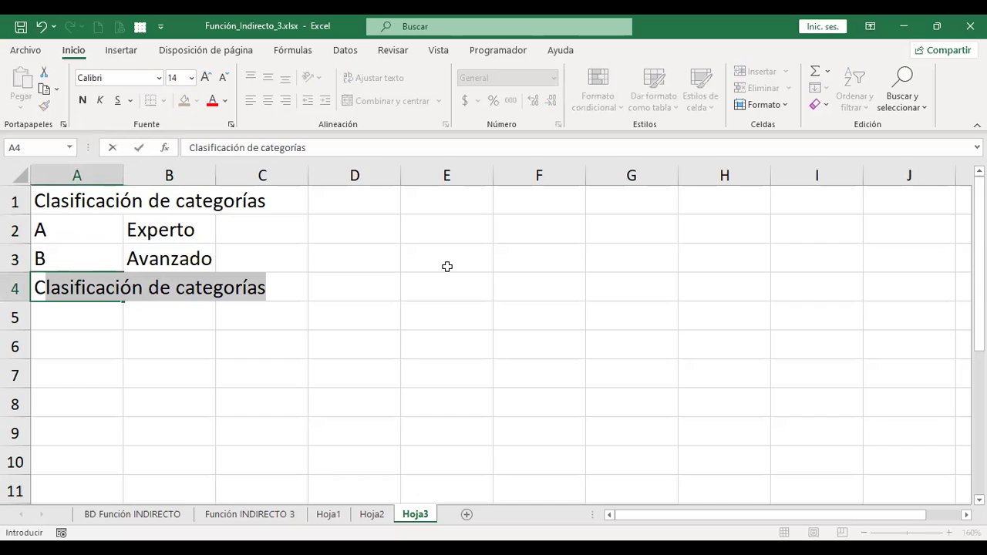
pyautogui.press('Delete')
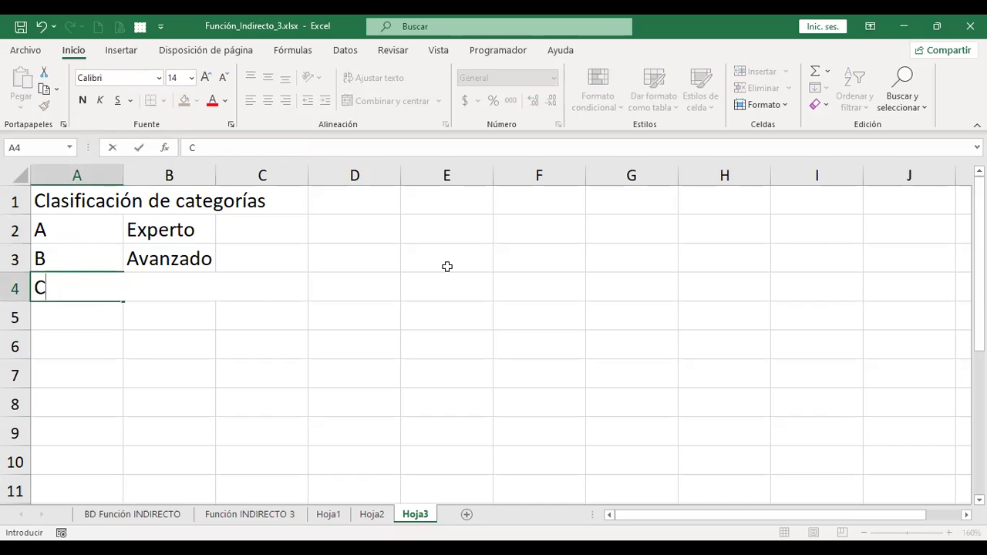
pyautogui.press('Tab')
pyautogui.write('I')
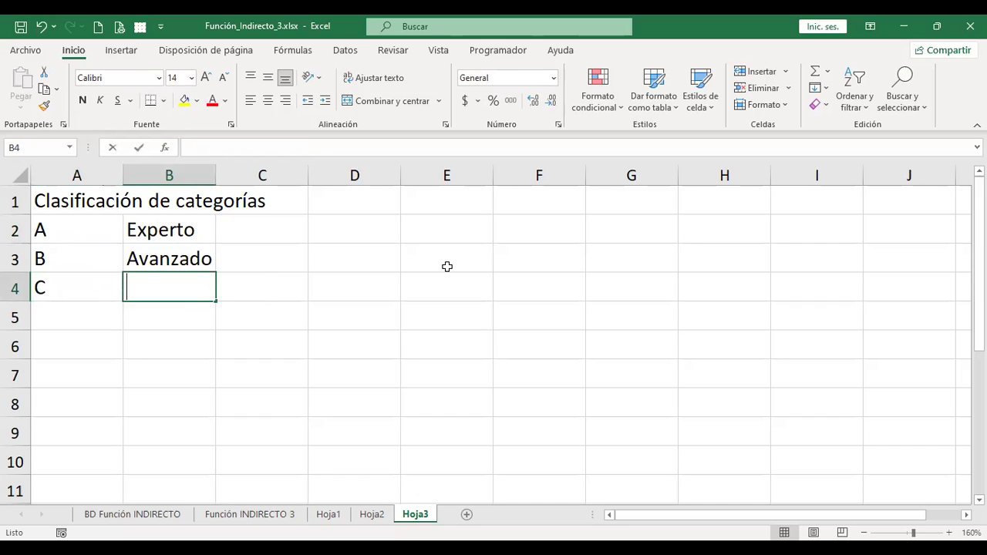
pyautogui.write('ntermedio')
pyautogui.press('Return')
pyautogui.press('Left')
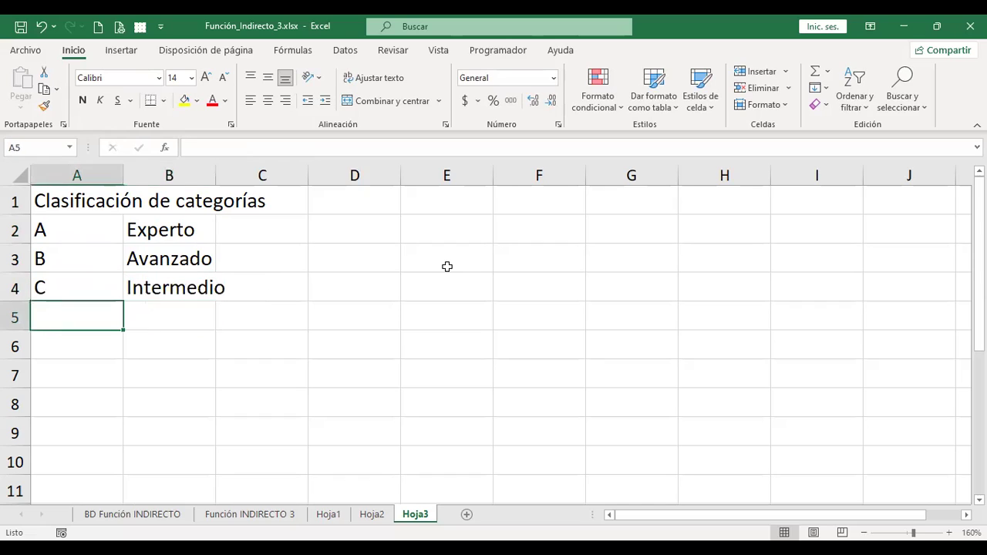
pyautogui.write('D')
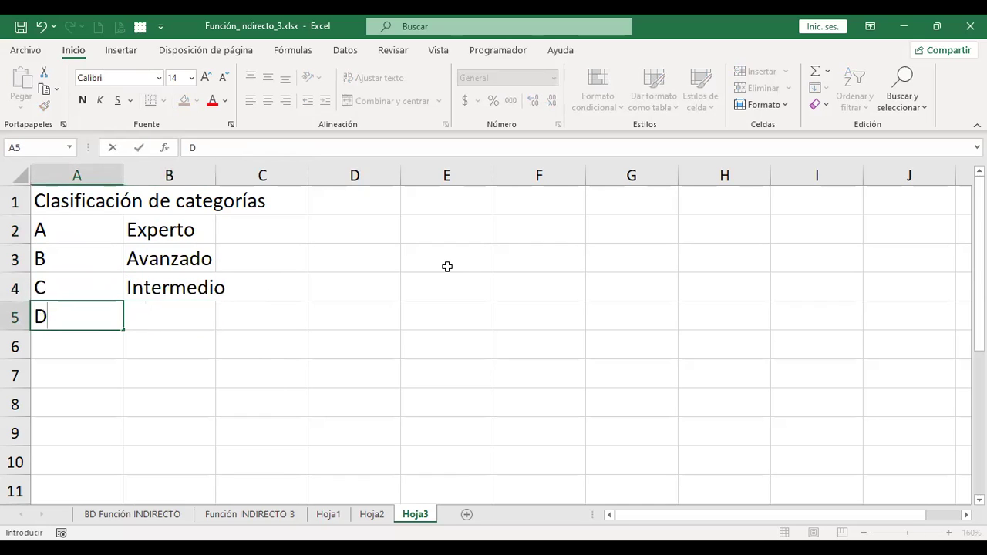
pyautogui.press('Tab')
pyautogui.write('Bási')
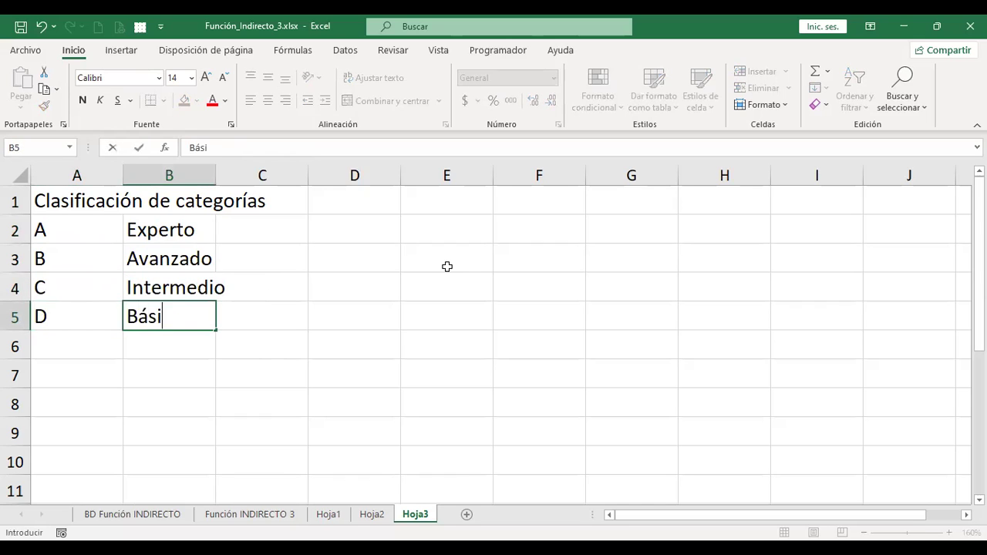
pyautogui.write('co')
pyautogui.press('Return')
# Autofit column B and select the category table A2:B5
pyautogui.doubleClick(216, 175)
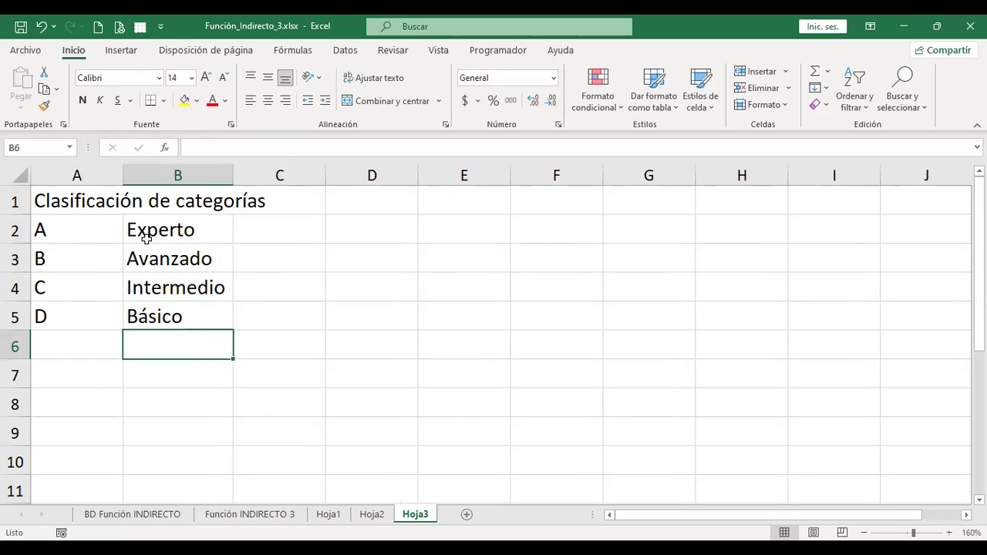
pyautogui.moveTo(89, 228); pyautogui.dragTo(192, 319)
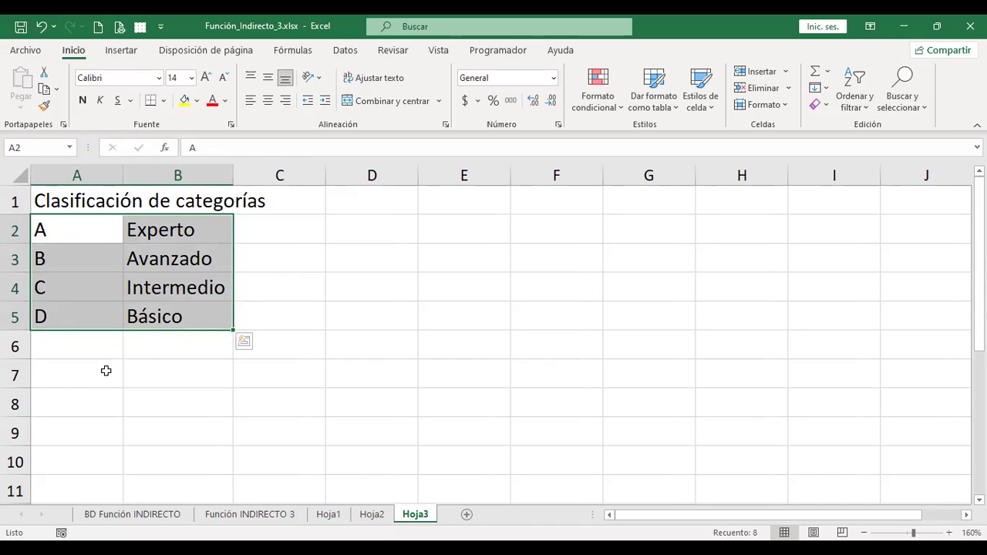
pyautogui.click(105, 371)
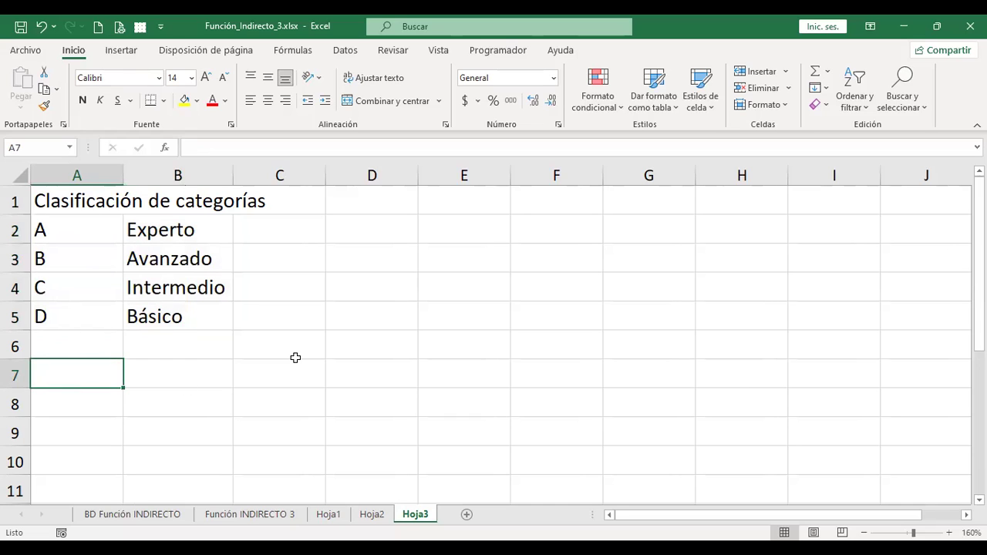
# Type 'Seleccione la categoría' into A7 and drag column B wider so it fits
pyautogui.write('Selecciones')
pyautogui.press('BackSpace')
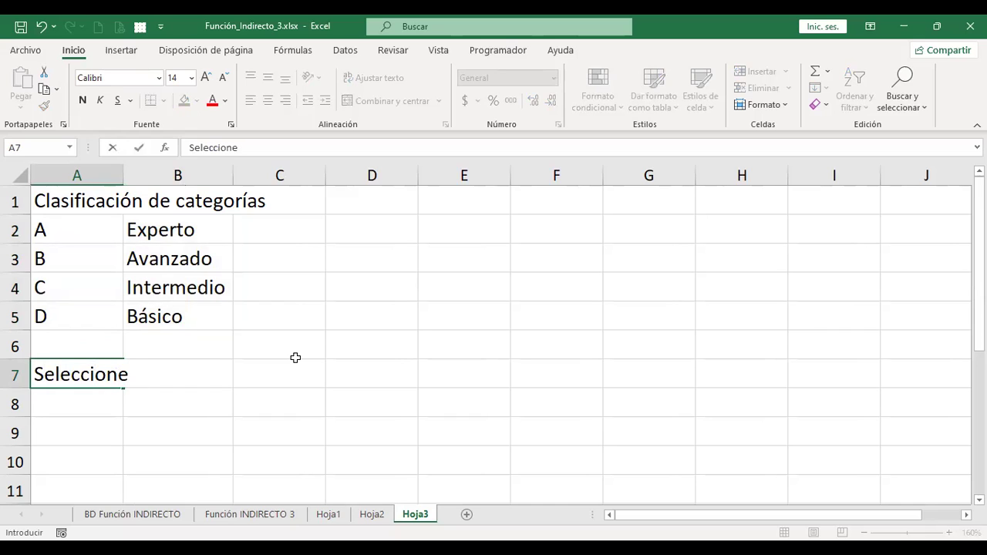
pyautogui.press('BackSpace')
pyautogui.press('BackSpace')
pyautogui.press('BackSpace')
pyautogui.press('BackSpace')
pyautogui.press('BackSpace')
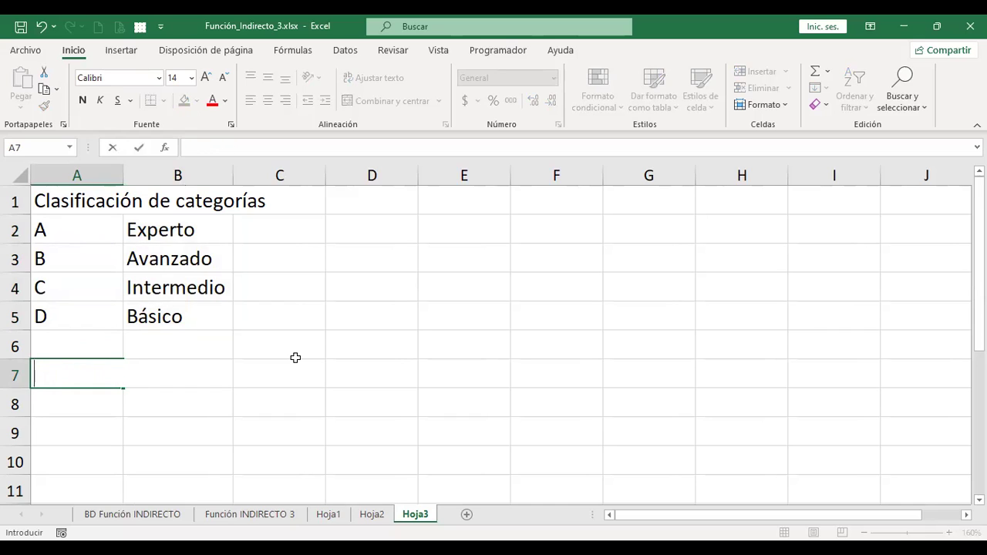
pyautogui.write('S')
pyautogui.write('eleccione la categoría')
pyautogui.press('Return')
pyautogui.press('Up')
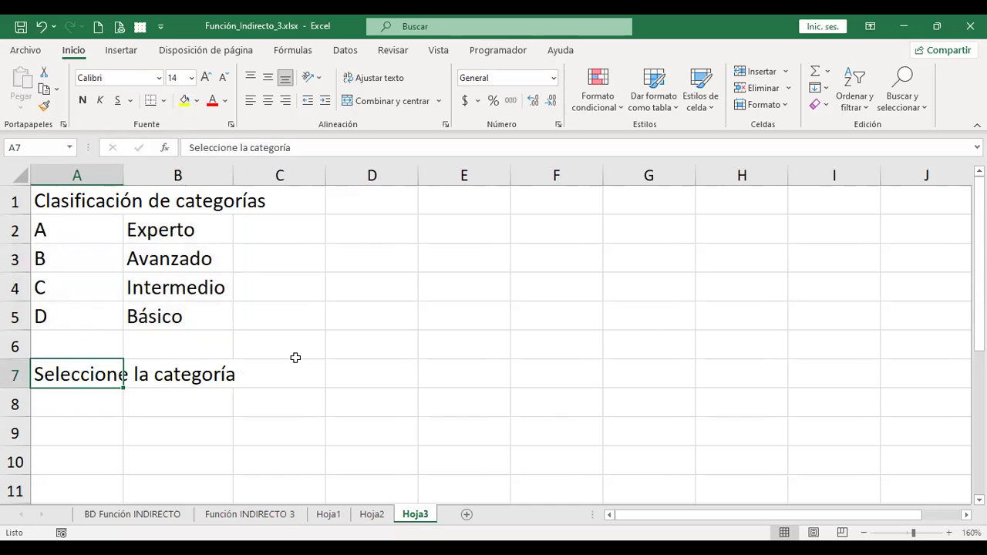
pyautogui.press('Right')
pyautogui.press('Right')
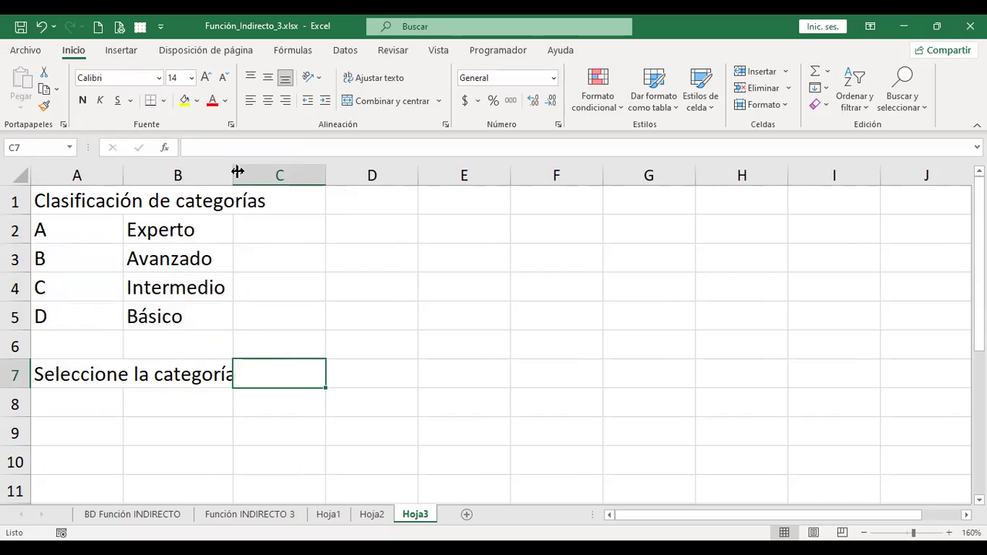
pyautogui.moveTo(230, 173); pyautogui.dragTo(236, 173)
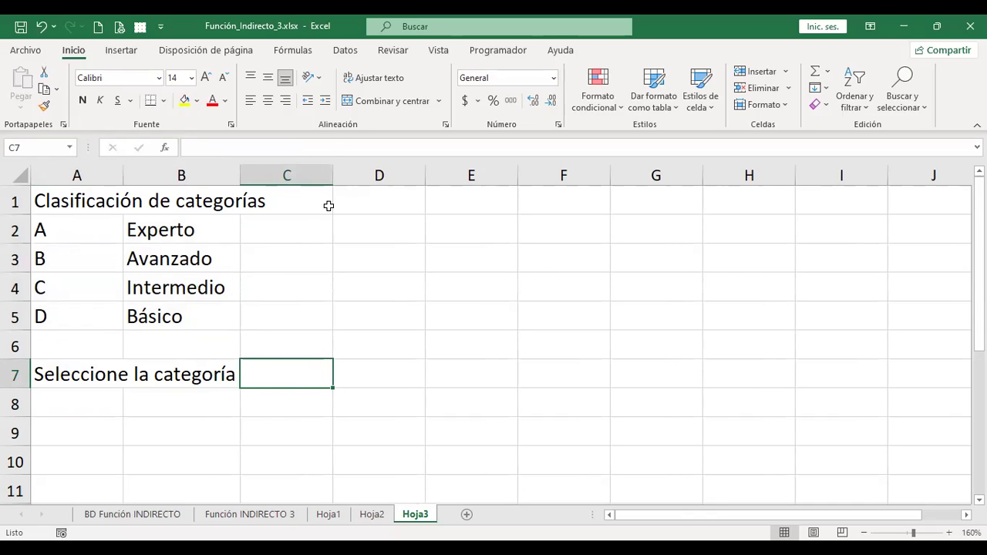
# Give C7 a List data validation with source A2:A5
pyautogui.click(351, 53)
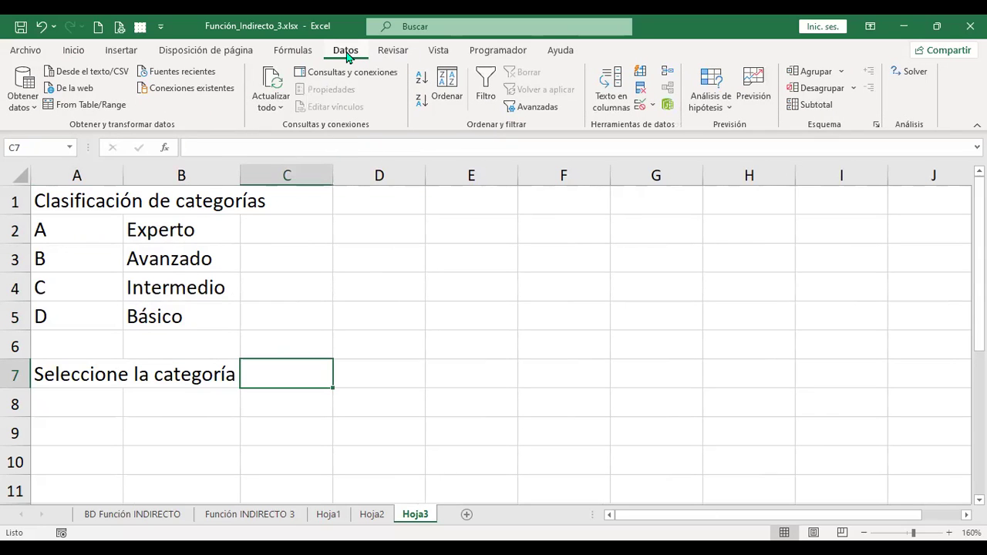
pyautogui.click(639, 104)
pyautogui.click(698, 215)
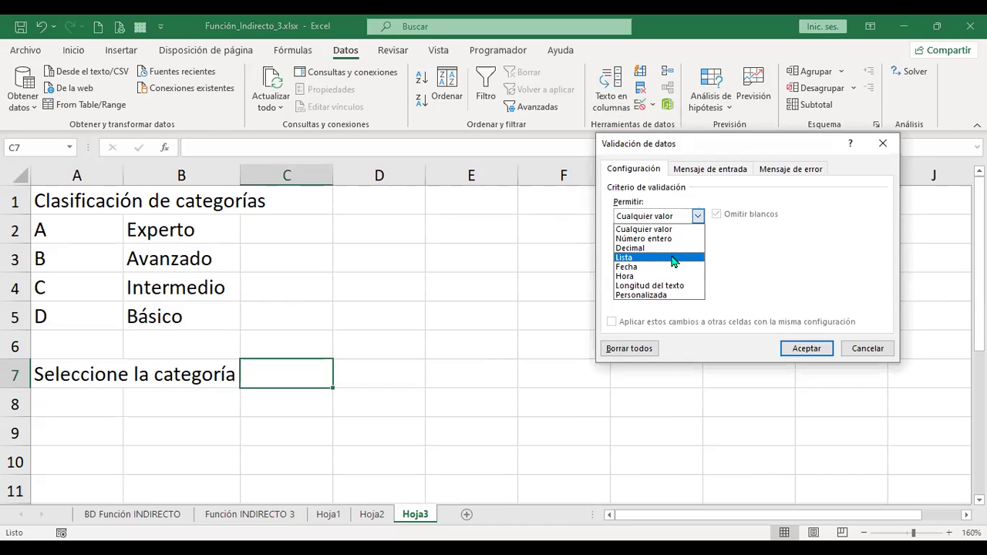
pyautogui.click(672, 261)
pyautogui.click(67, 230)
pyautogui.moveTo(67, 230); pyautogui.dragTo(68, 317)
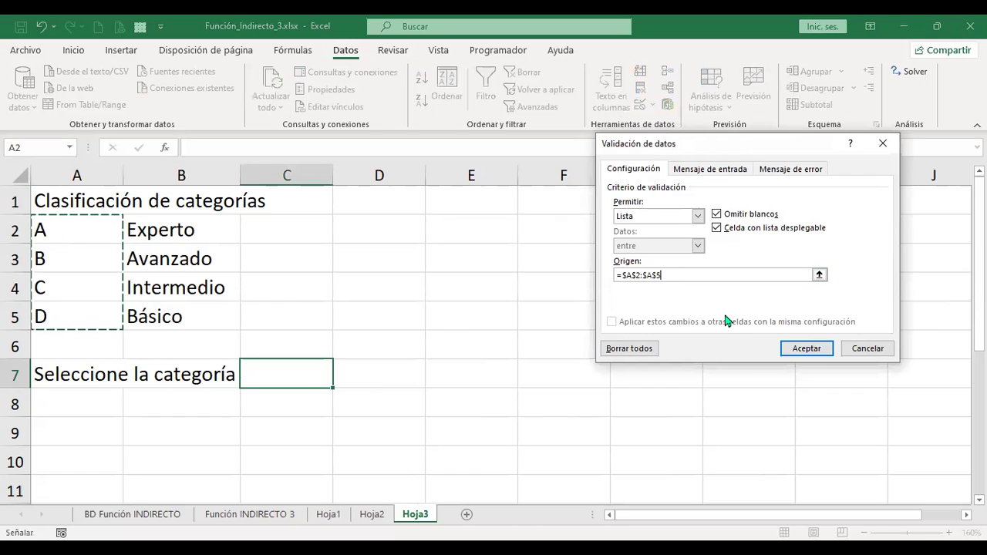
pyautogui.click(807, 348)
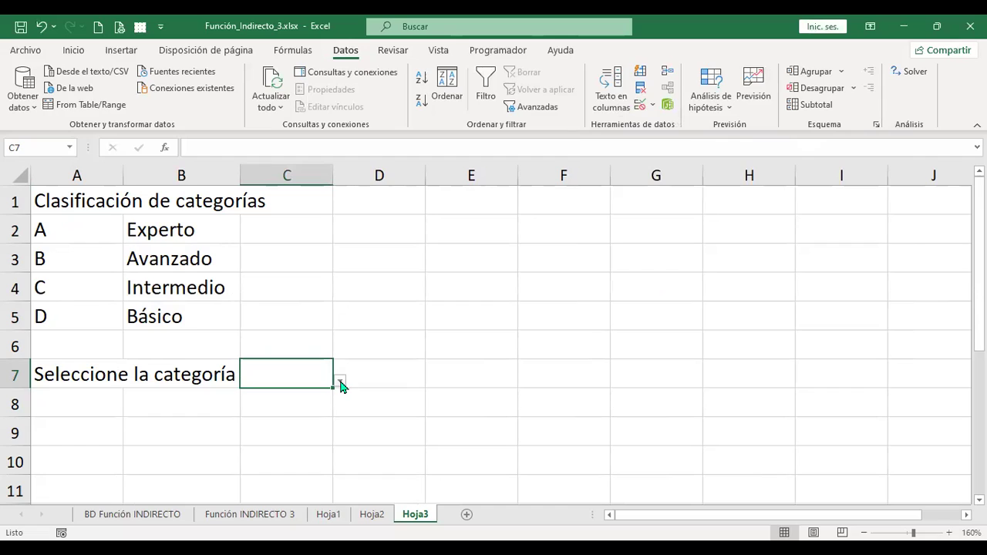
# Choose category B from C7's dropdown list
pyautogui.click(340, 382)
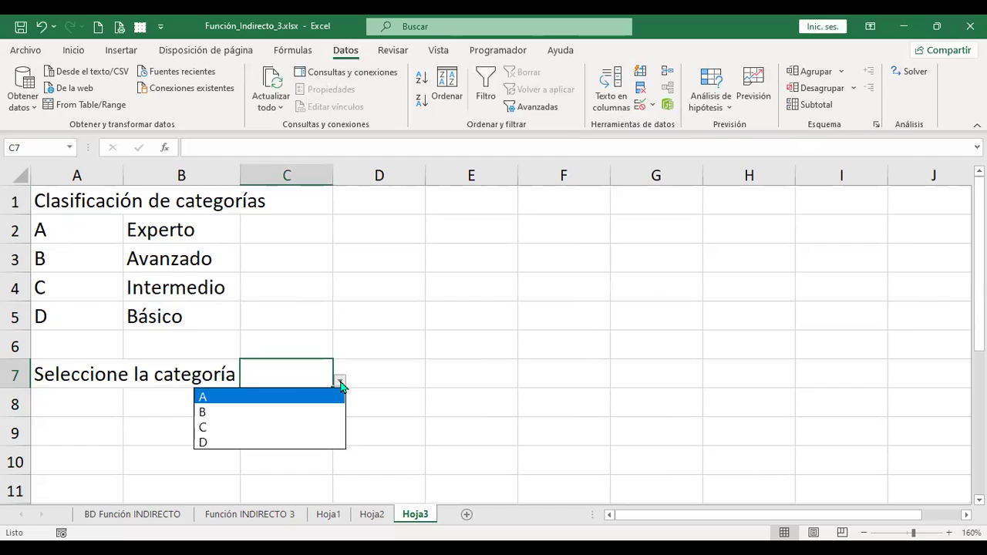
pyautogui.click(204, 395)
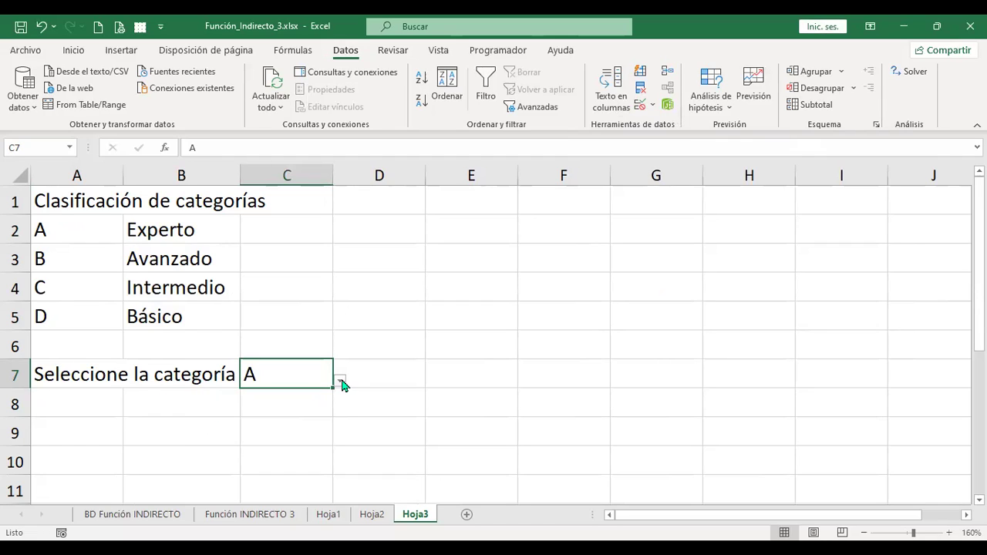
pyautogui.click(340, 381)
pyautogui.click(287, 413)
pyautogui.click(377, 378)
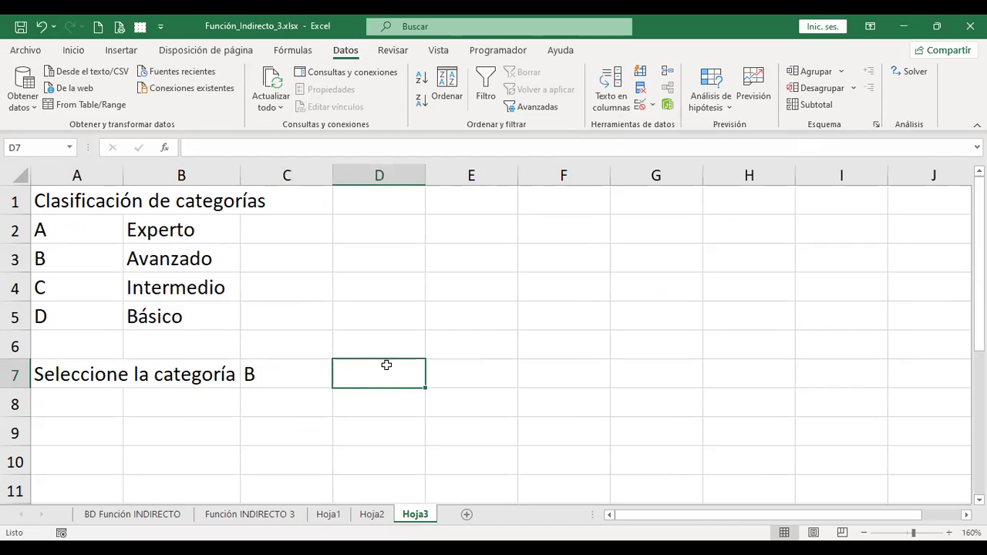
pyautogui.click(384, 342)
pyautogui.click(383, 372)
# Enter =+SUSTITUIR(C7;"B";"Avanzado") in D7
pyautogui.write('+')
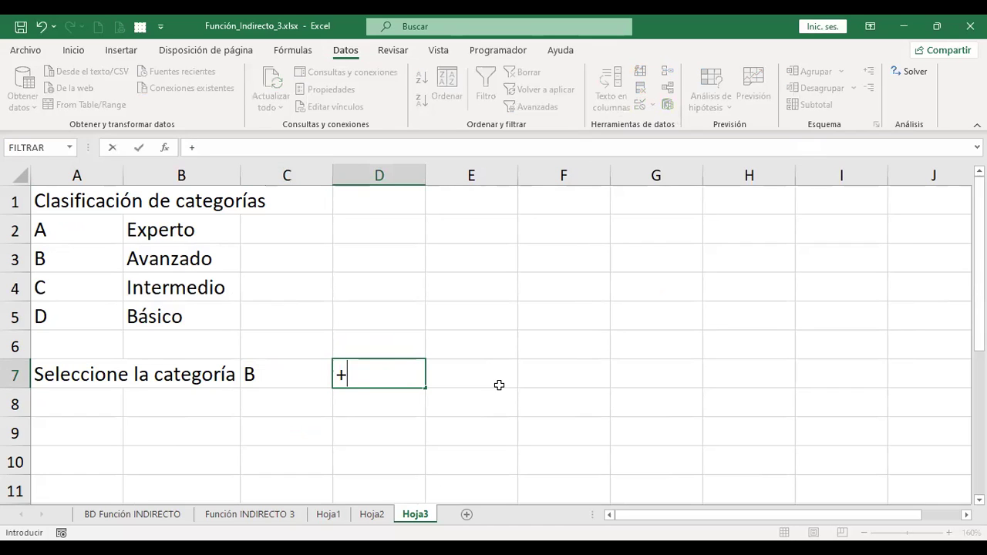
pyautogui.write('sus')
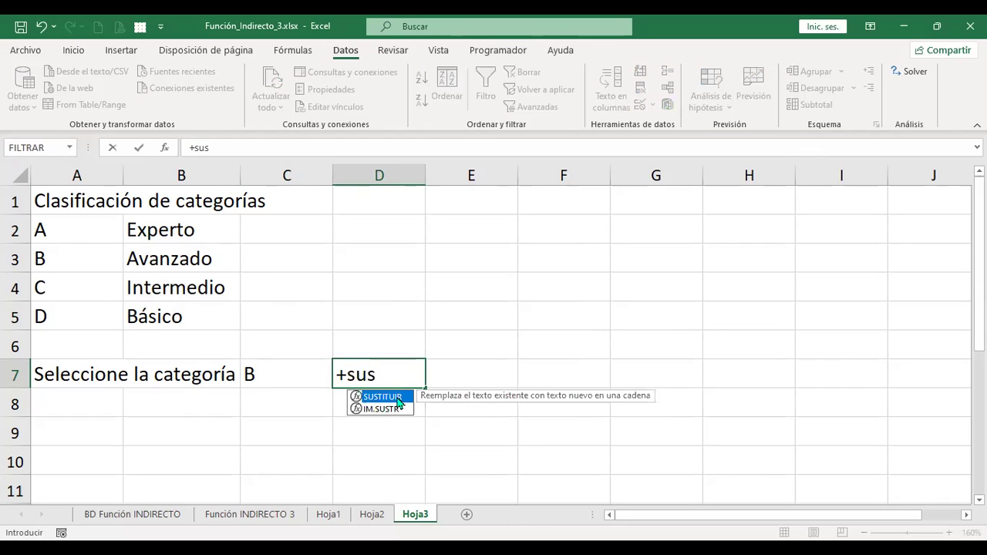
pyautogui.doubleClick(398, 402)
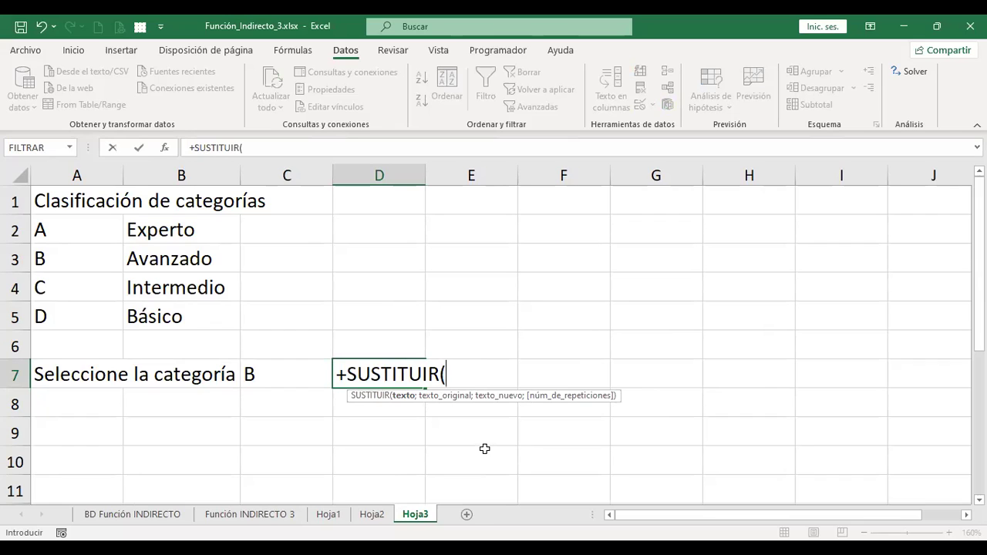
pyautogui.click(296, 374)
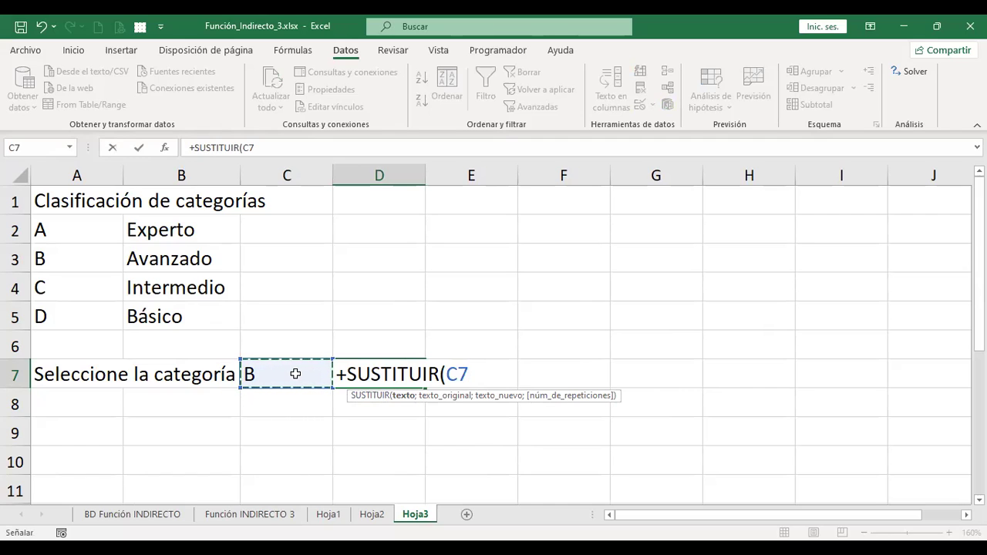
pyautogui.write(';')
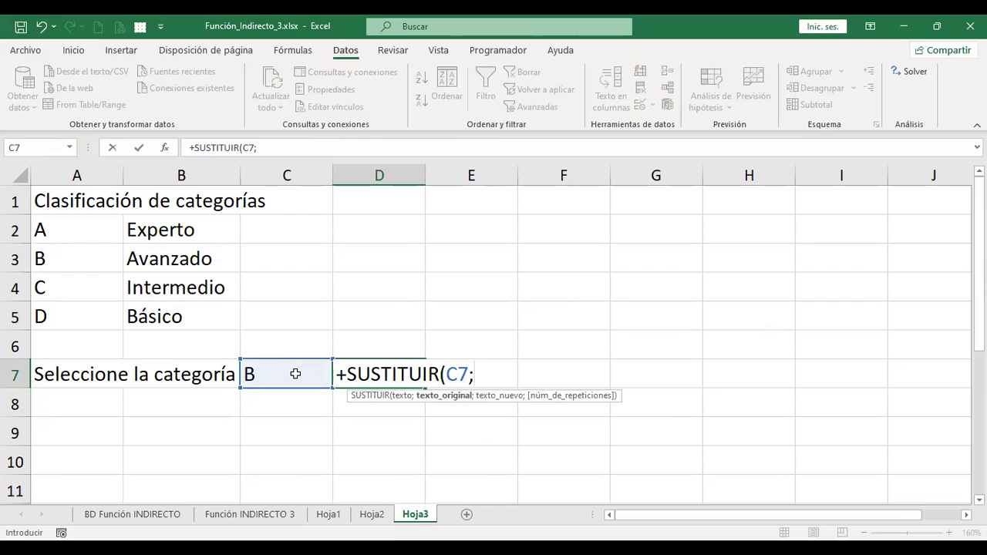
pyautogui.write('"B"')
pyautogui.write(';')
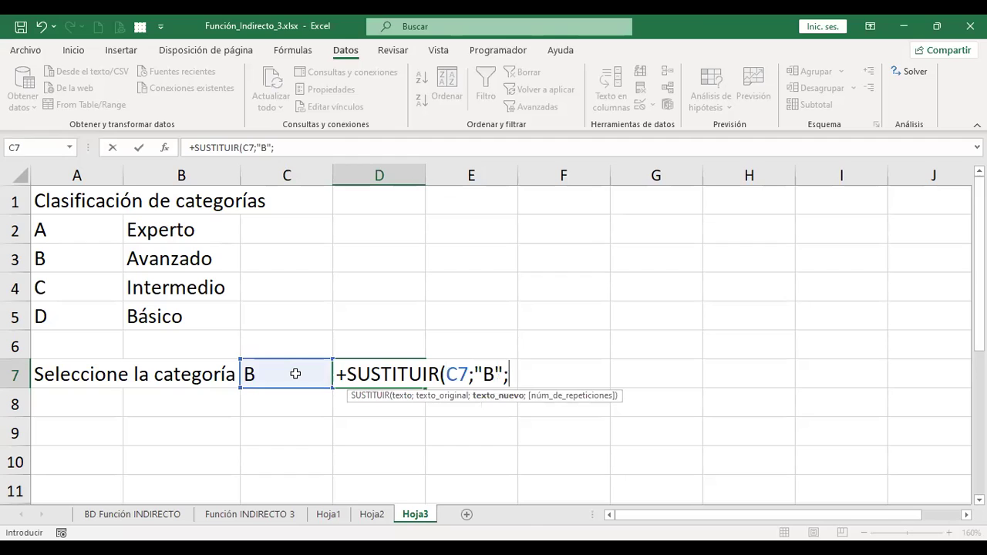
pyautogui.write('"Avanzado"')
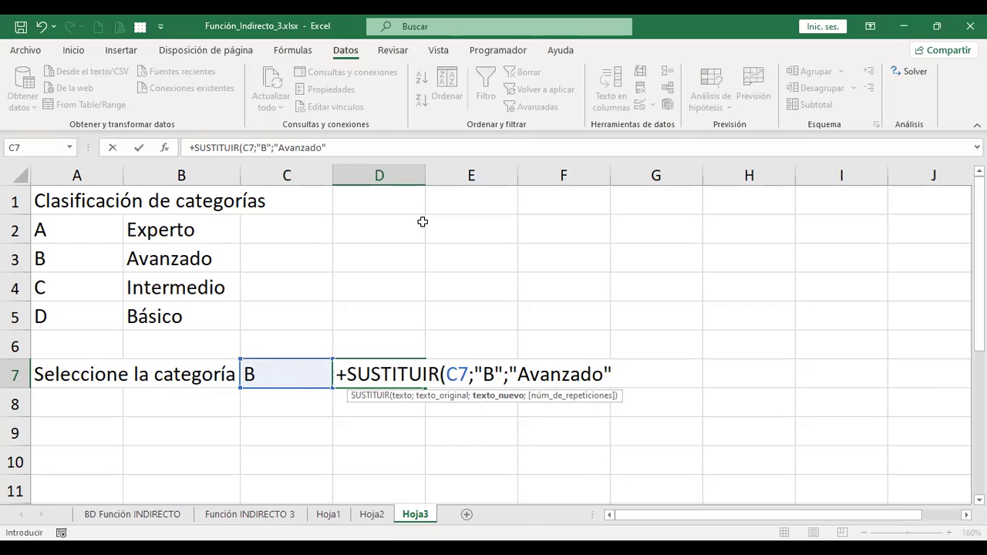
pyautogui.write(')')
pyautogui.press('Return')
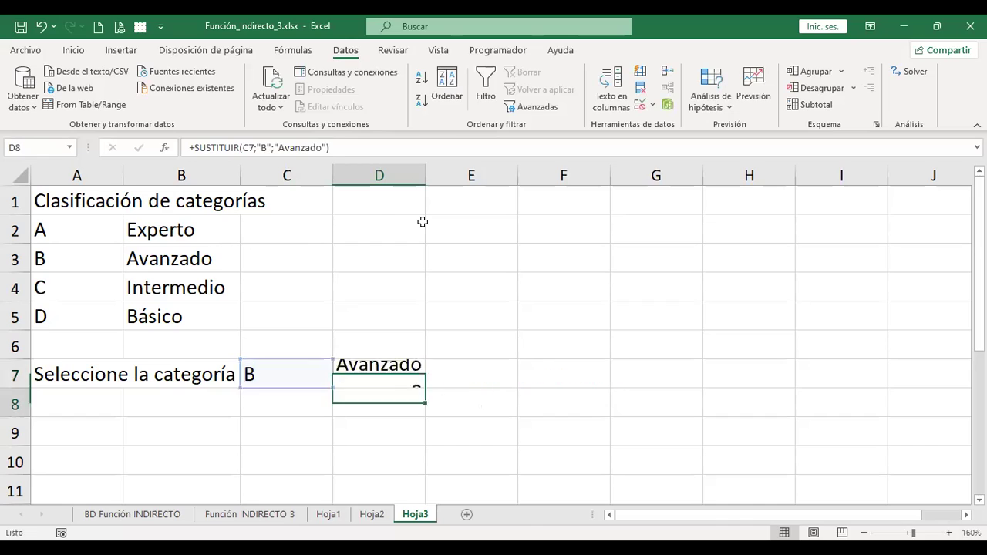
# Inspect A7, C7 and D7 to verify D7 shows Avanzado
pyautogui.press('Up')
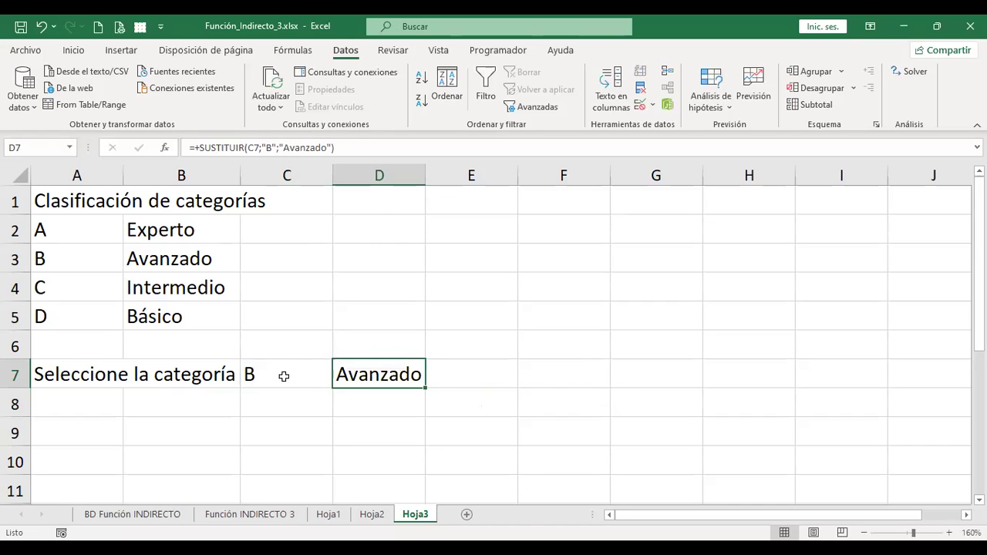
pyautogui.click(76, 373)
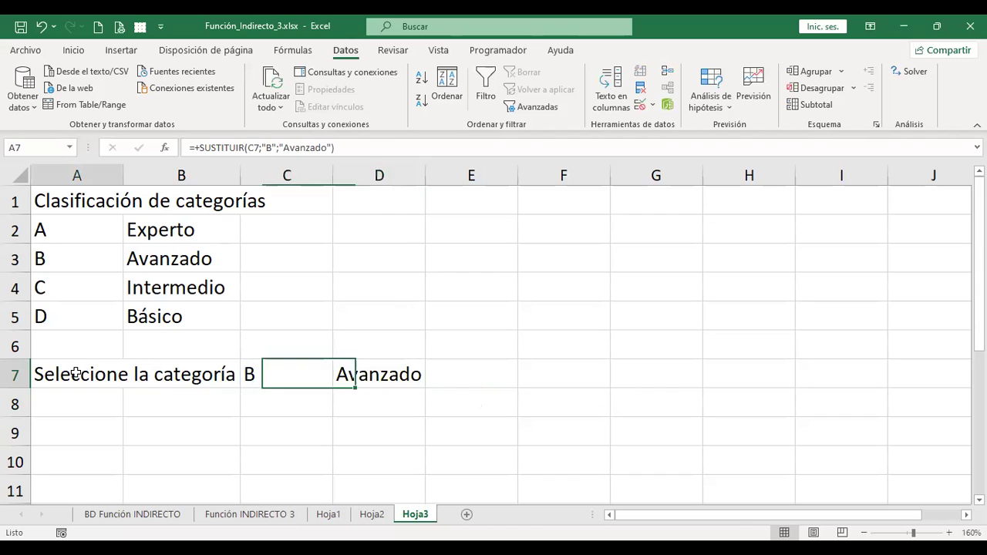
pyautogui.click(303, 374)
pyautogui.click(416, 373)
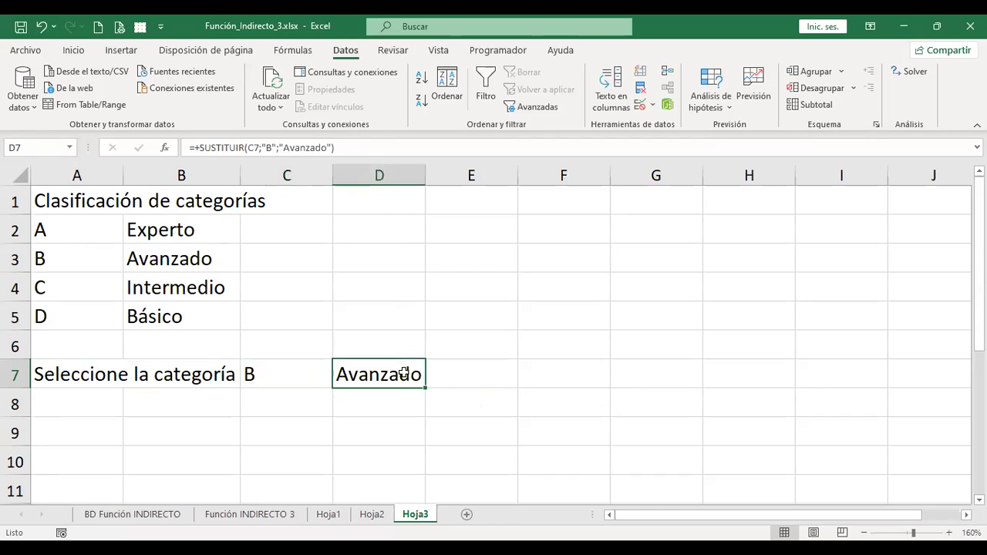
pyautogui.click(389, 343)
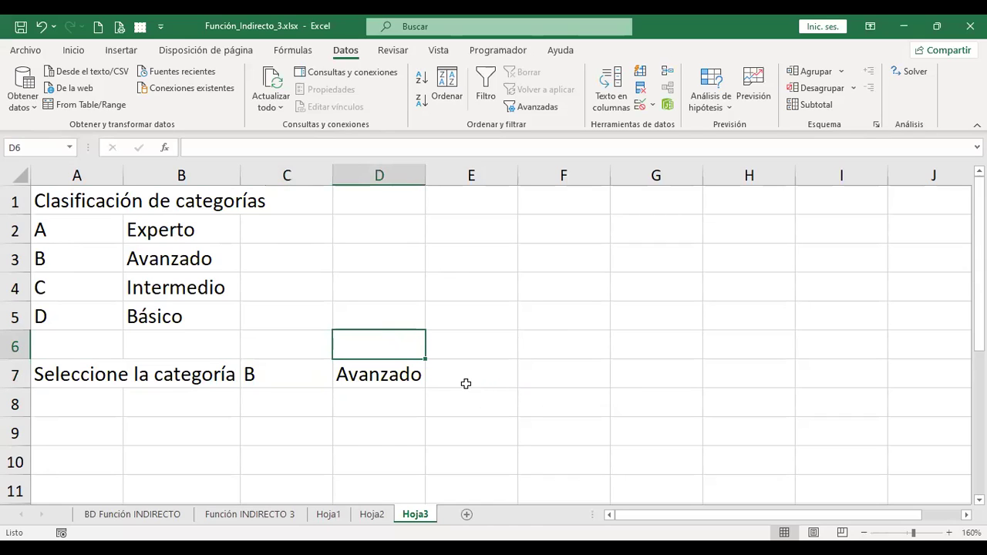
pyautogui.click(402, 375)
pyautogui.click(289, 370)
pyautogui.click(381, 377)
# Switch C7 to category A and reopen D7's SUSTITUIR formula for editing
pyautogui.doubleClick(381, 376)
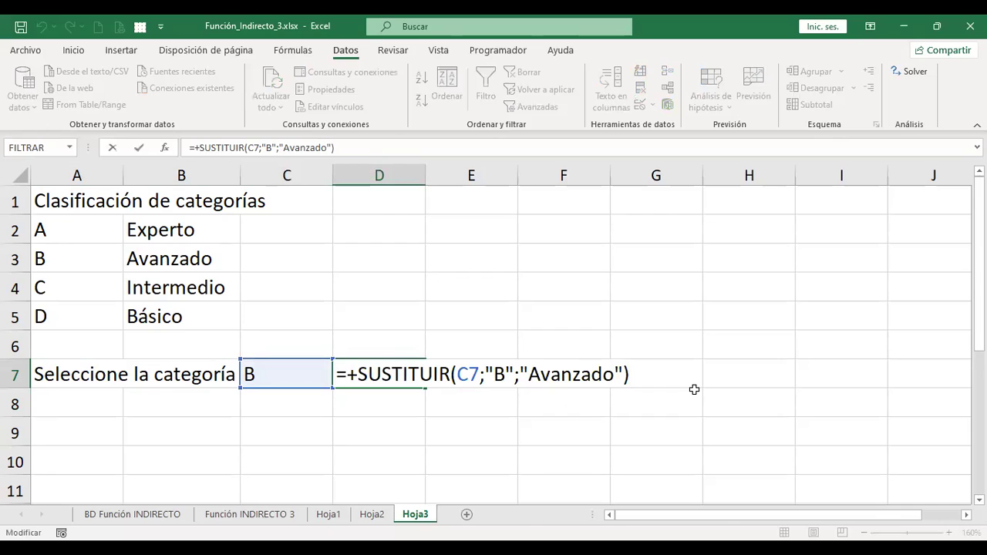
pyautogui.press('Return')
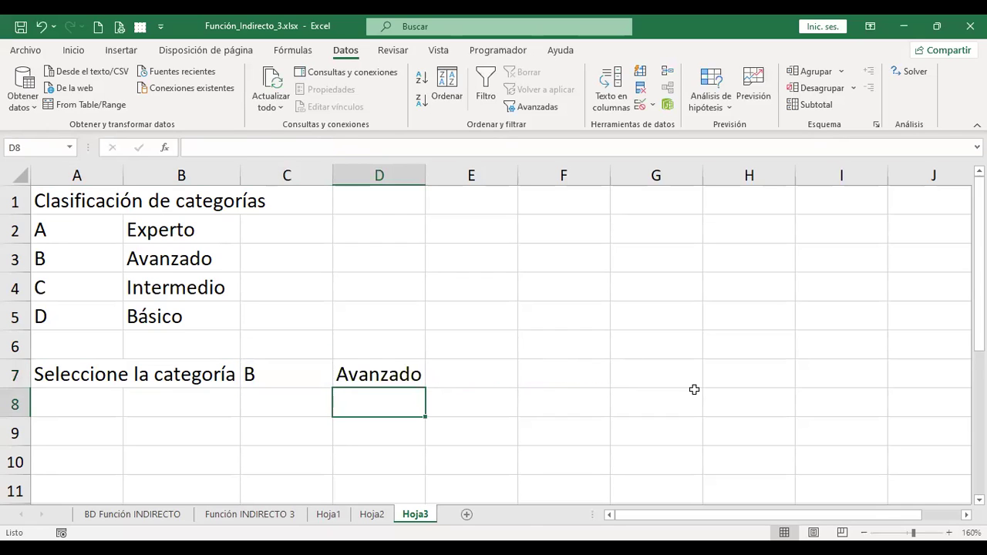
pyautogui.press('Up')
pyautogui.press('Left')
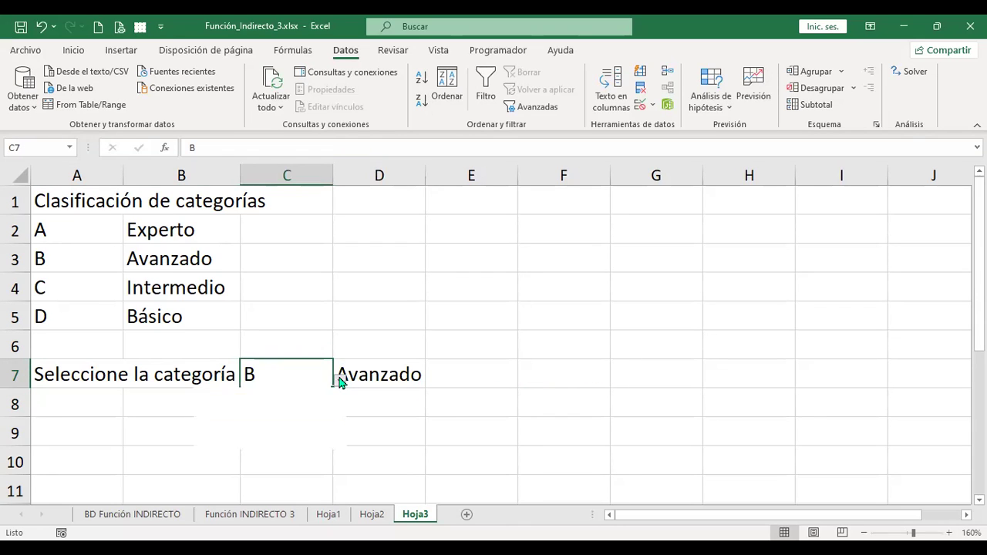
pyautogui.click(339, 381)
pyautogui.click(301, 397)
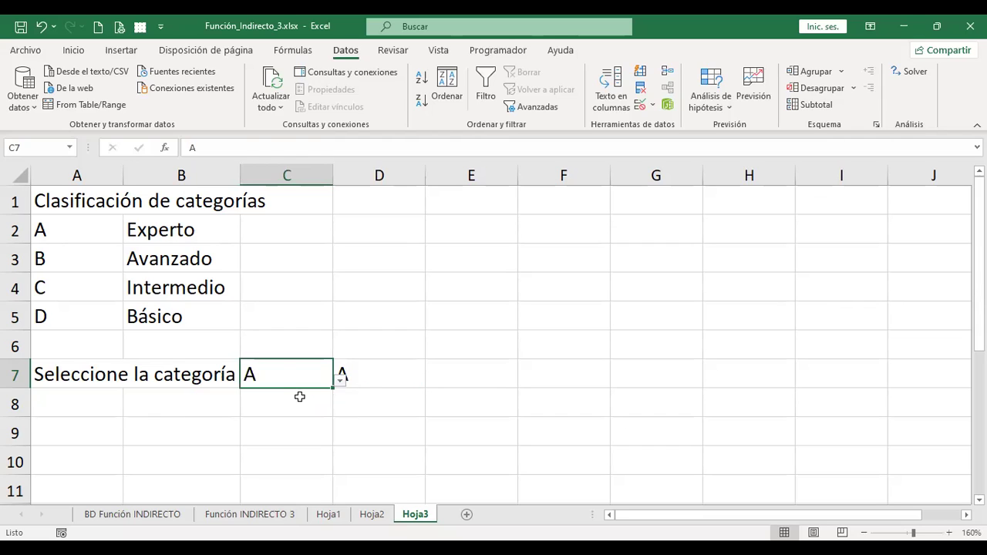
pyautogui.click(403, 377)
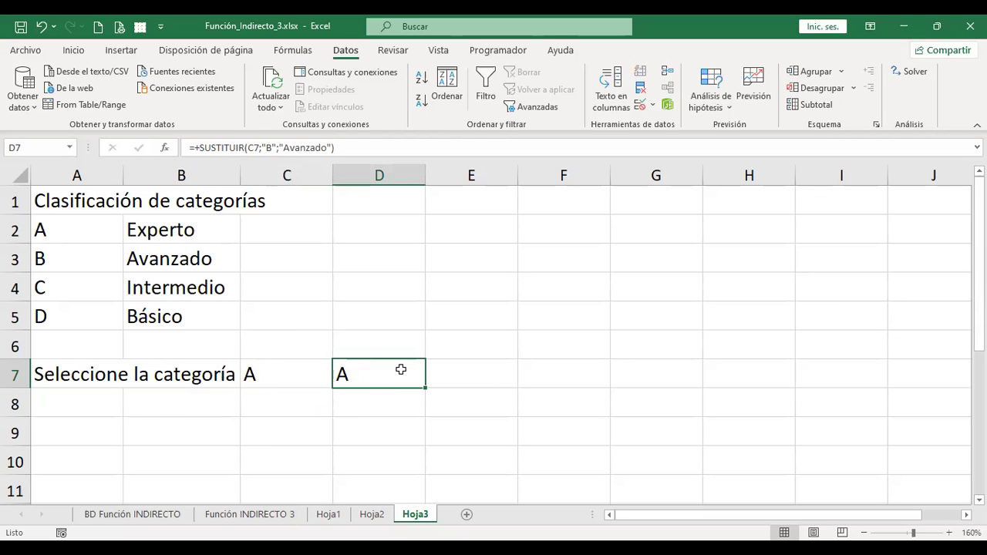
pyautogui.doubleClick(400, 370)
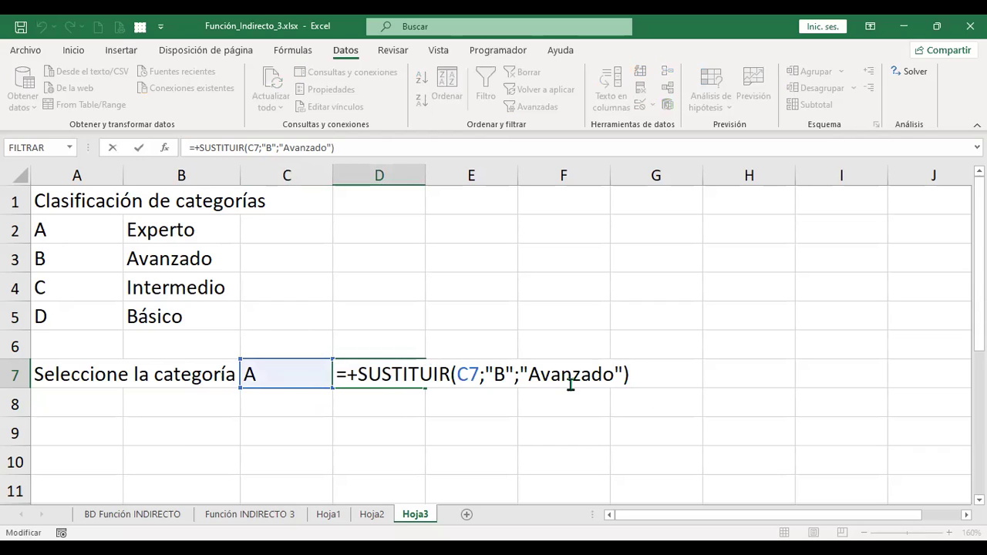
# Drop the plus sign and wrap D7's formula in an outer SUSTITUIR
pyautogui.press('Left')
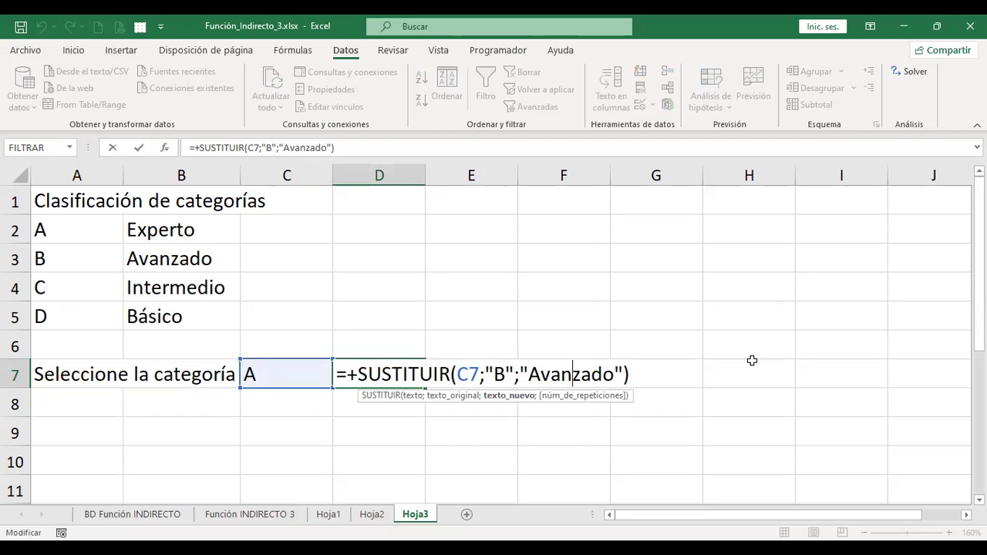
pyautogui.moveTo(359, 372); pyautogui.dragTo(445, 372)
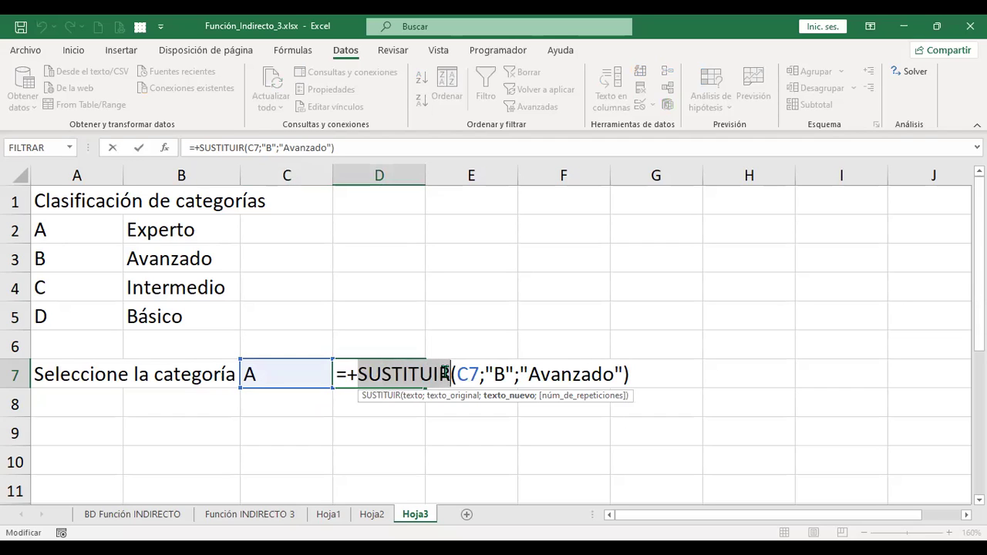
pyautogui.click(417, 374)
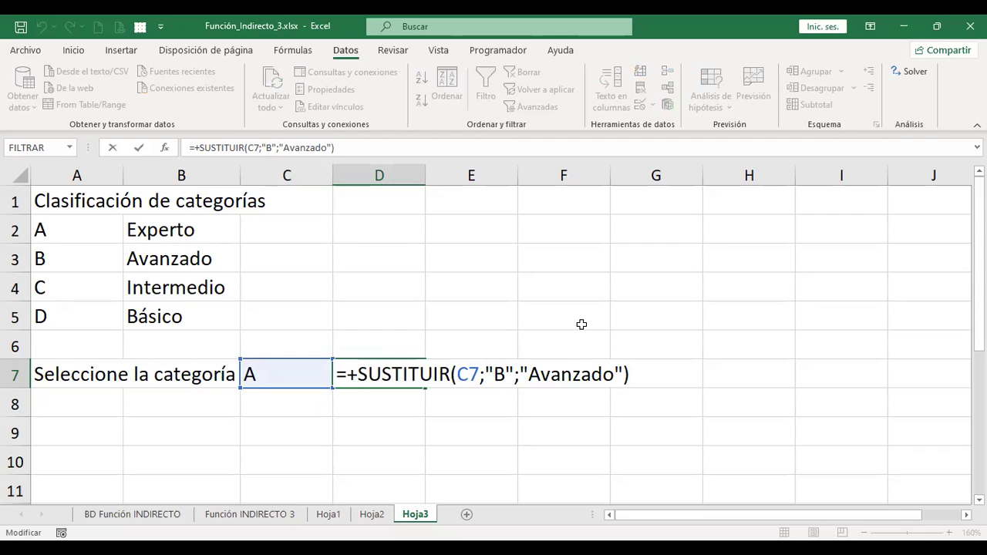
pyautogui.press('BackSpace')
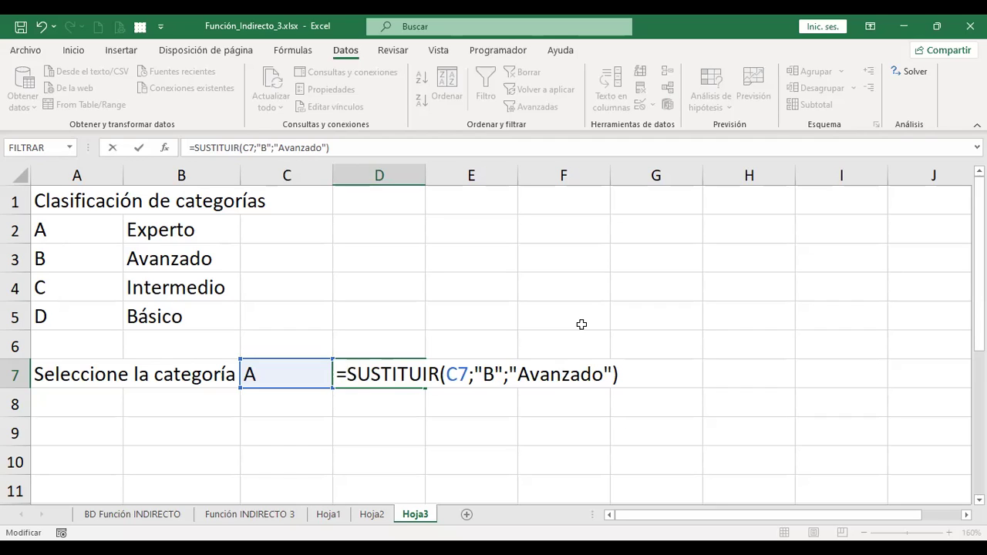
pyautogui.write('sus')
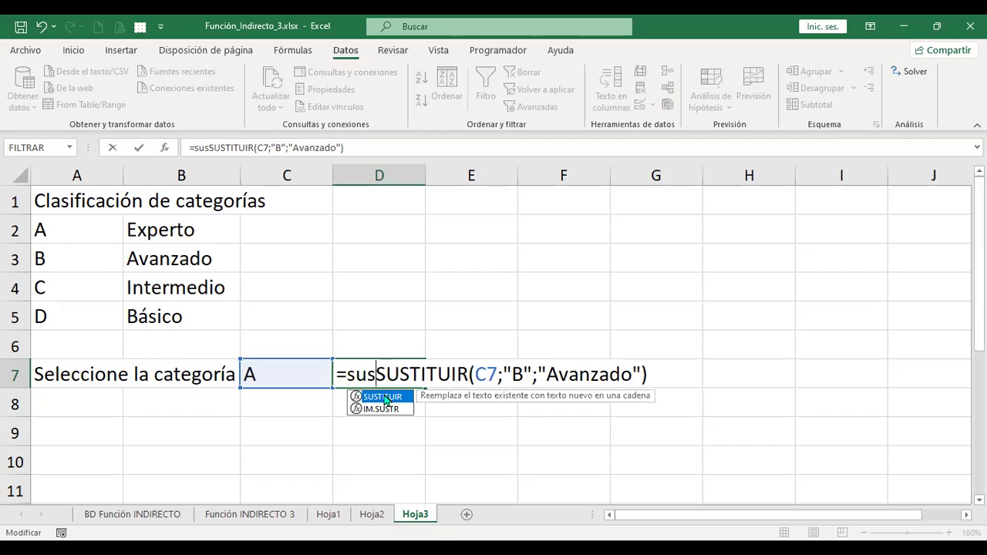
pyautogui.doubleClick(385, 398)
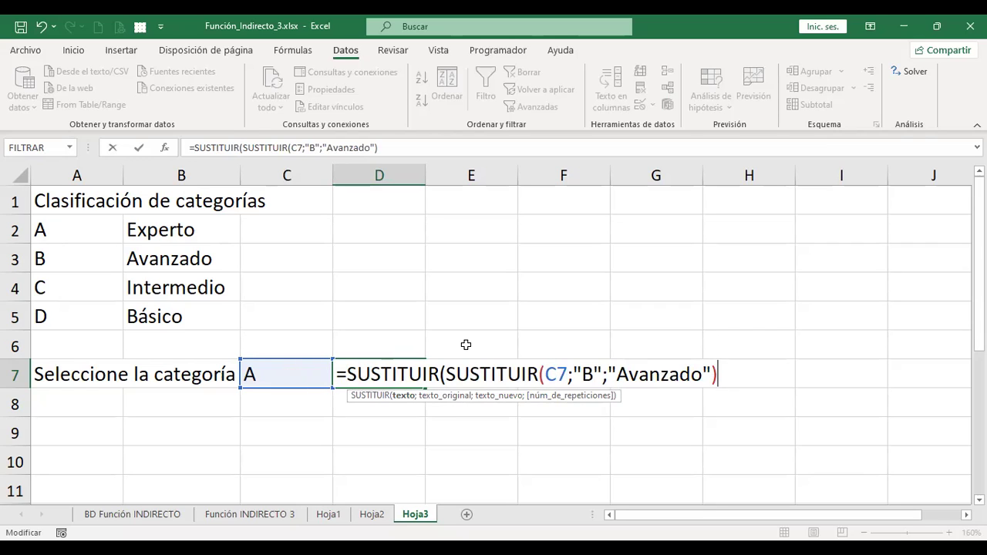
pyautogui.write(';')
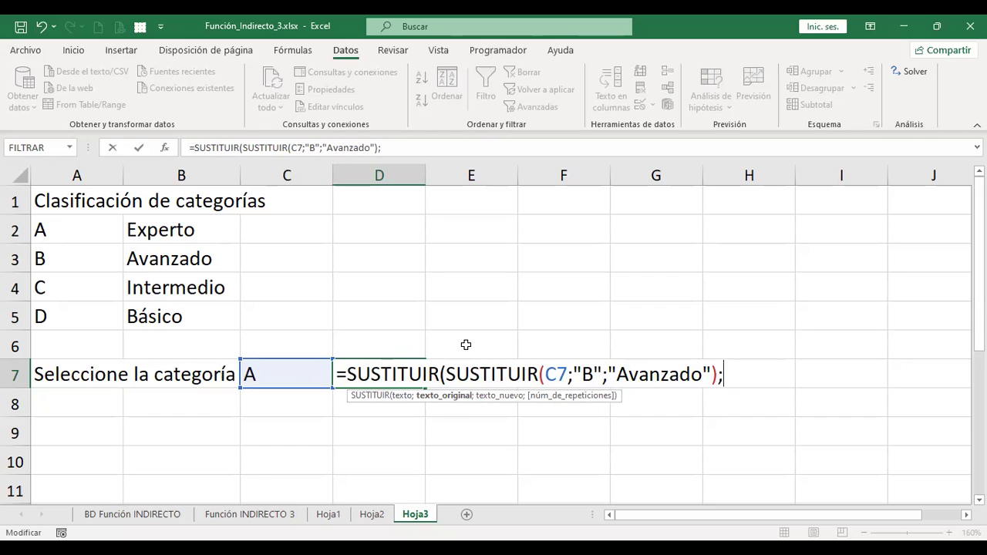
# Make the inner pair "A";"Experto" and the outer pair "B";"Avanzado"
pyautogui.click(589, 374)
pyautogui.press('BackSpace')
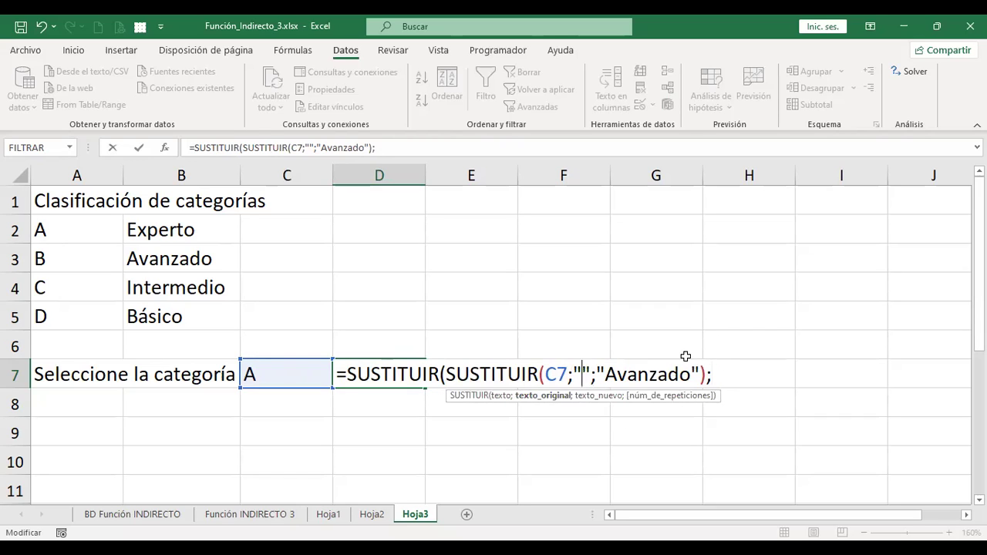
pyautogui.write('A')
pyautogui.press('Right')
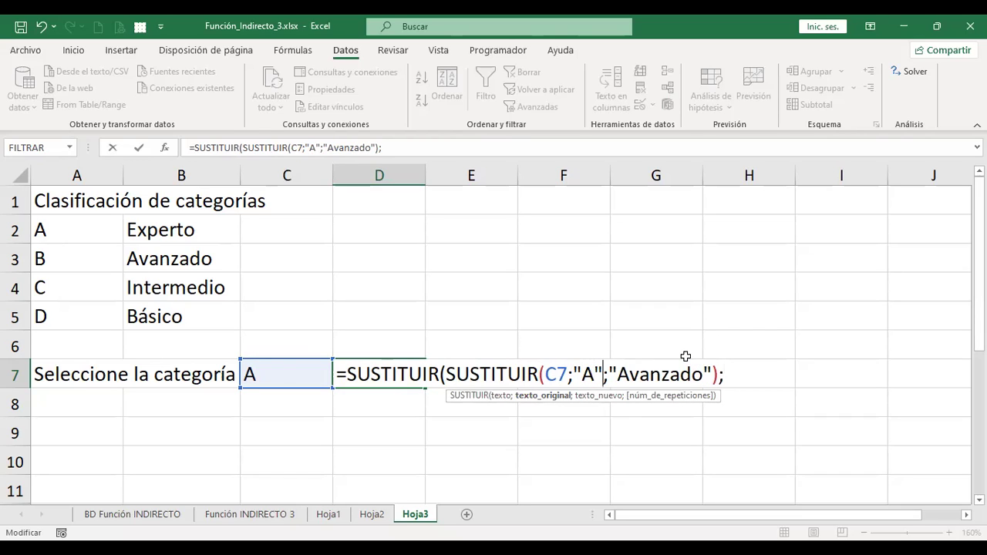
pyautogui.press('Right')
pyautogui.press('Right')
pyautogui.hotkey('shift', 'Right')
pyautogui.hotkey('shift', 'Right')
pyautogui.hotkey('shift', 'Right')
pyautogui.hotkey('shift', 'Right')
pyautogui.hotkey('shift', 'Right')
pyautogui.hotkey('shift', 'Right')
pyautogui.hotkey('shift', 'Right')
pyautogui.hotkey('shift', 'Right')
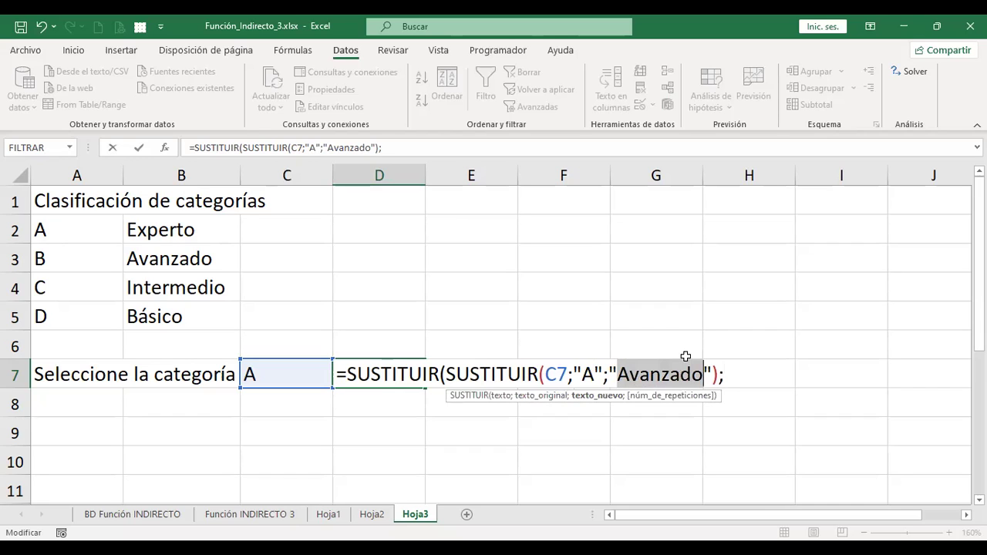
pyautogui.write('Experto')
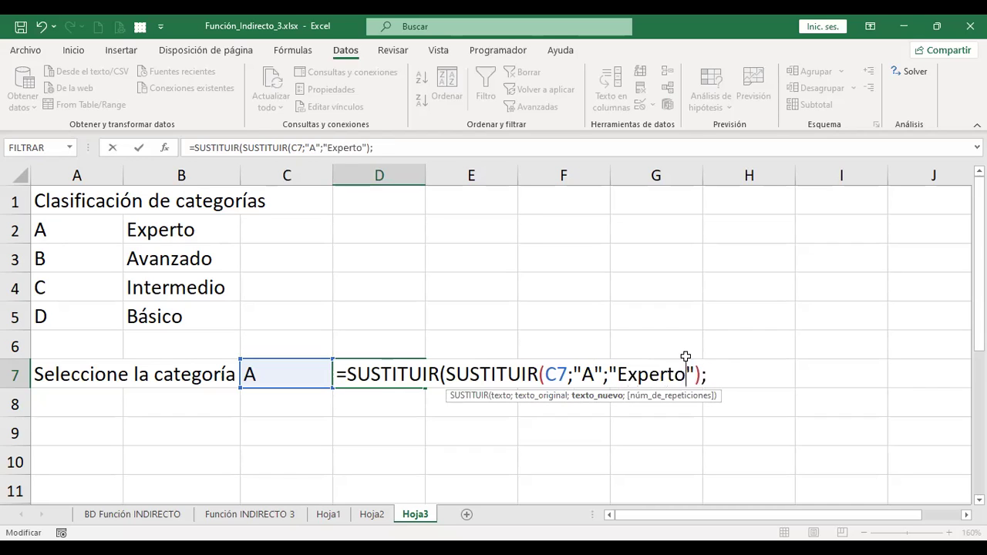
pyautogui.click(727, 375)
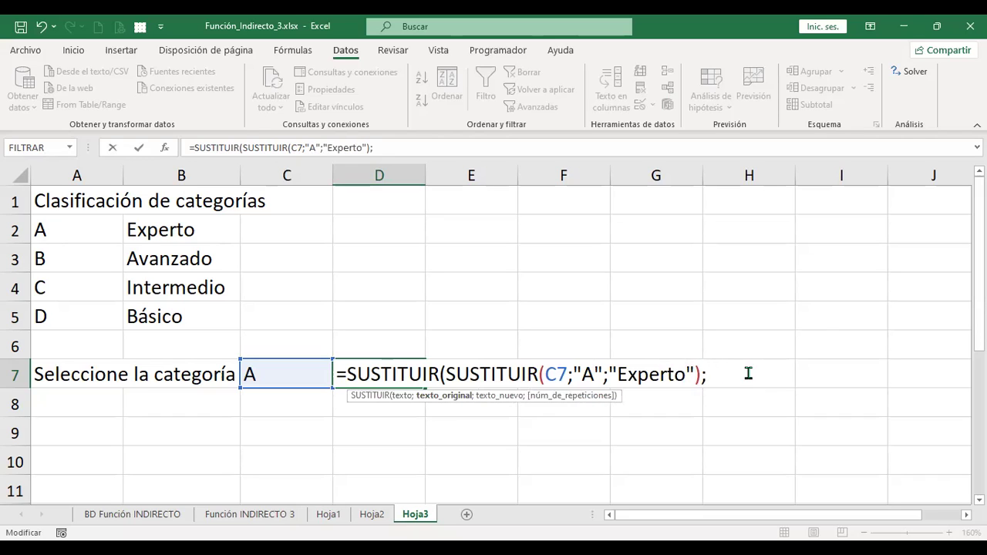
pyautogui.write('"B""')
pyautogui.press('BackSpace')
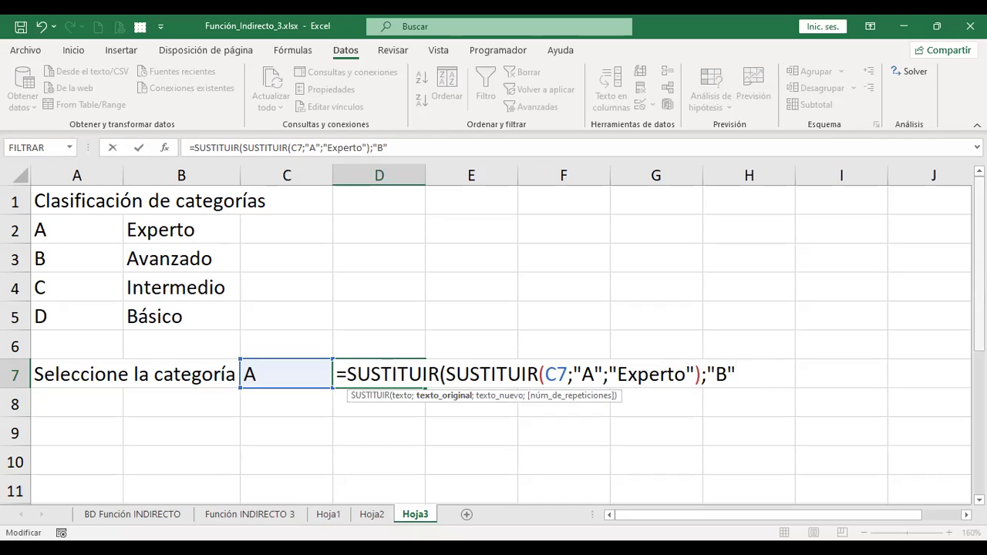
pyautogui.write(';')
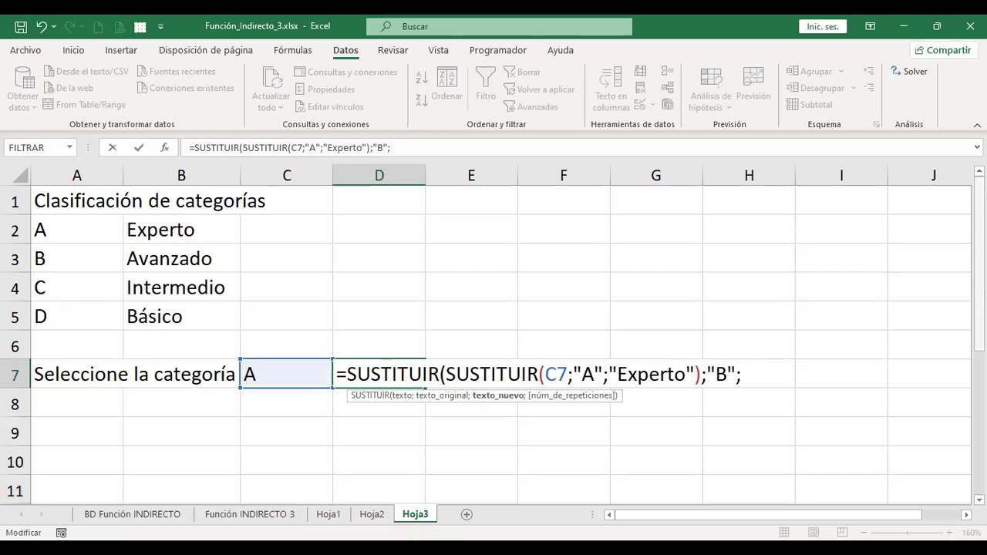
pyautogui.write('"Avanzado")')
pyautogui.press('Return')
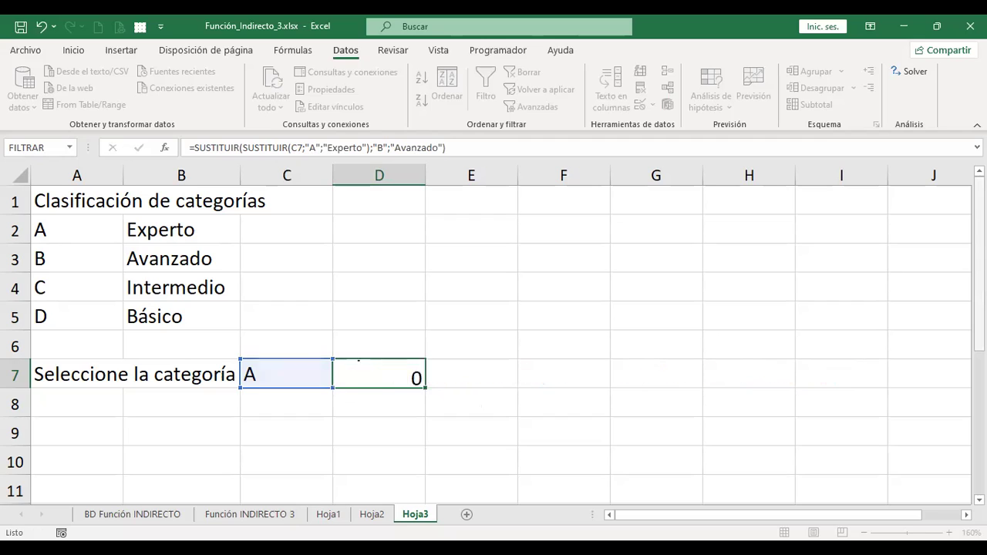
pyautogui.press('Up')
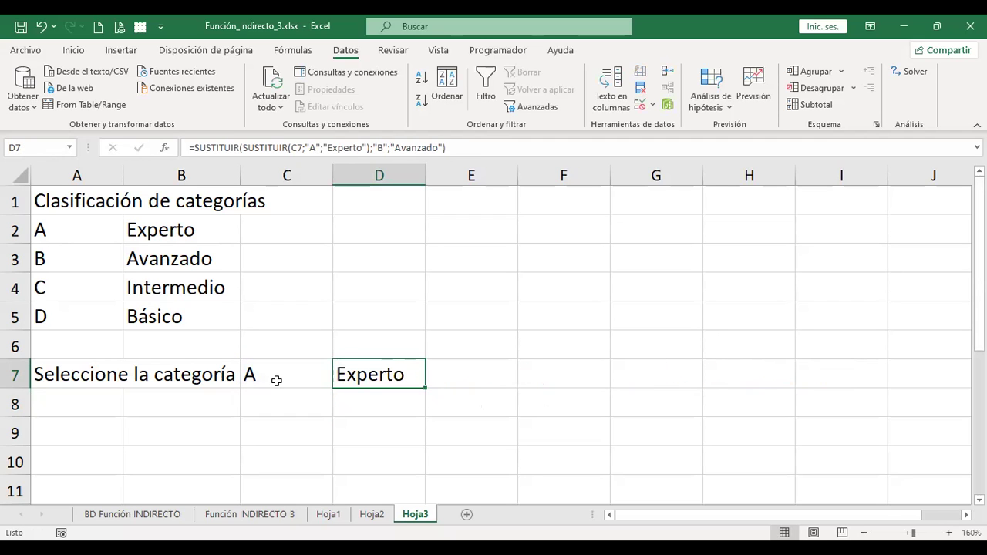
# Pick category B in C7, then open D7's formula for editing
pyautogui.click(276, 376)
pyautogui.click(339, 381)
pyautogui.click(294, 401)
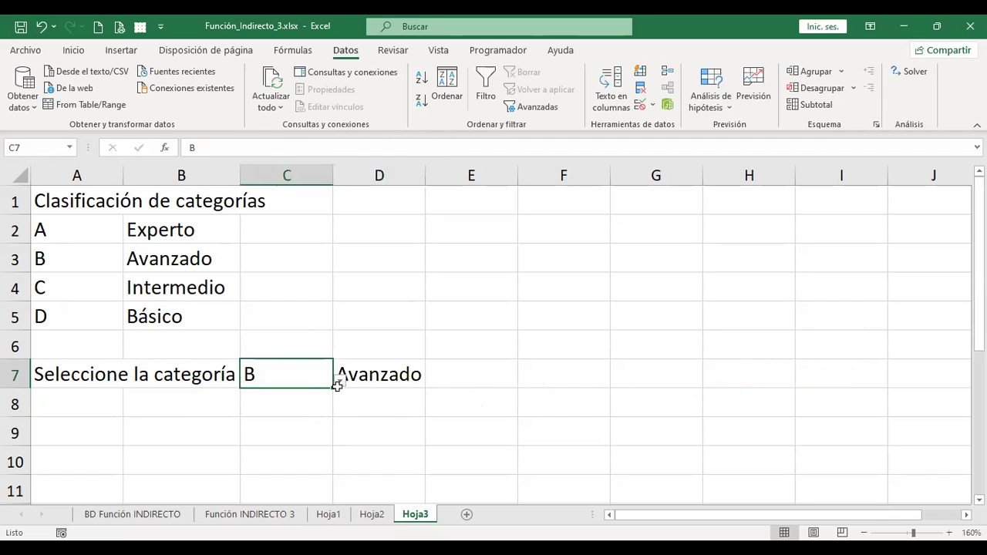
pyautogui.click(373, 368)
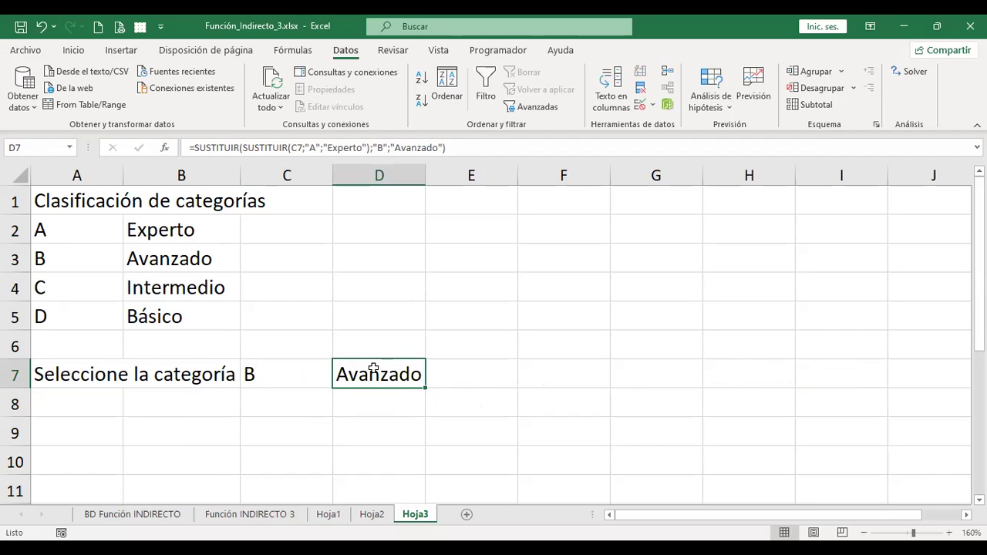
pyautogui.doubleClick(373, 369)
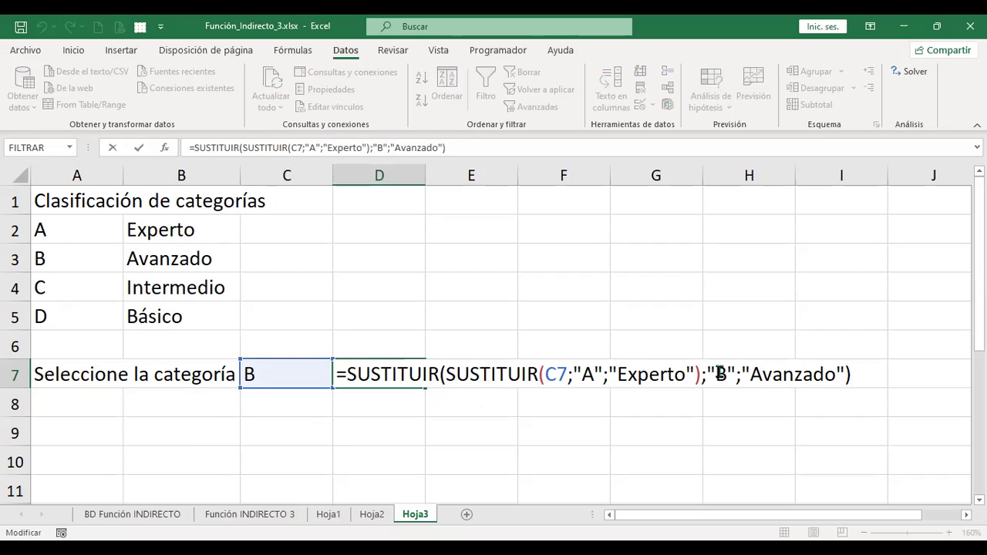
# Wrap the formula in a third SUSTITUIR mapping "C" to "Intermedio"
pyautogui.click(347, 375)
pyautogui.write('sus')
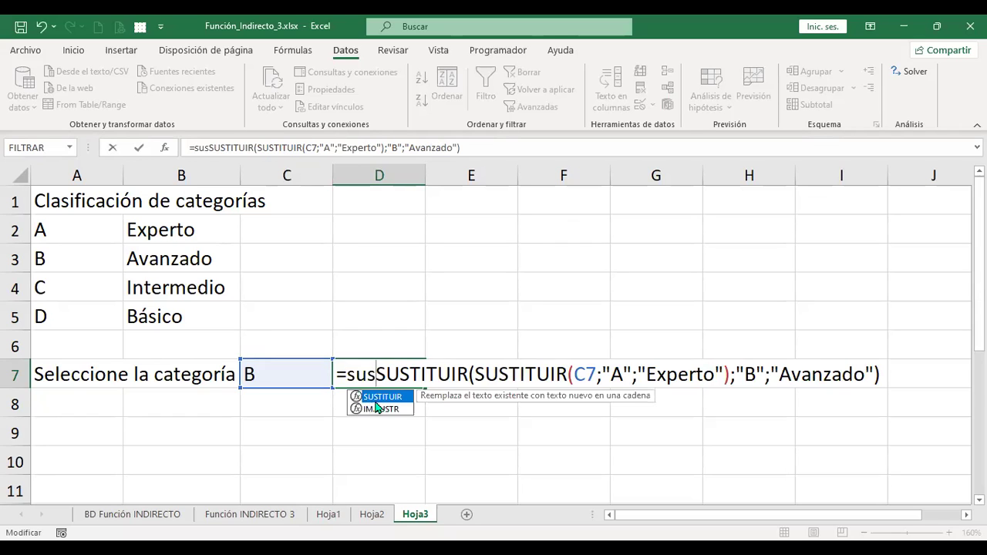
pyautogui.press('Tab')
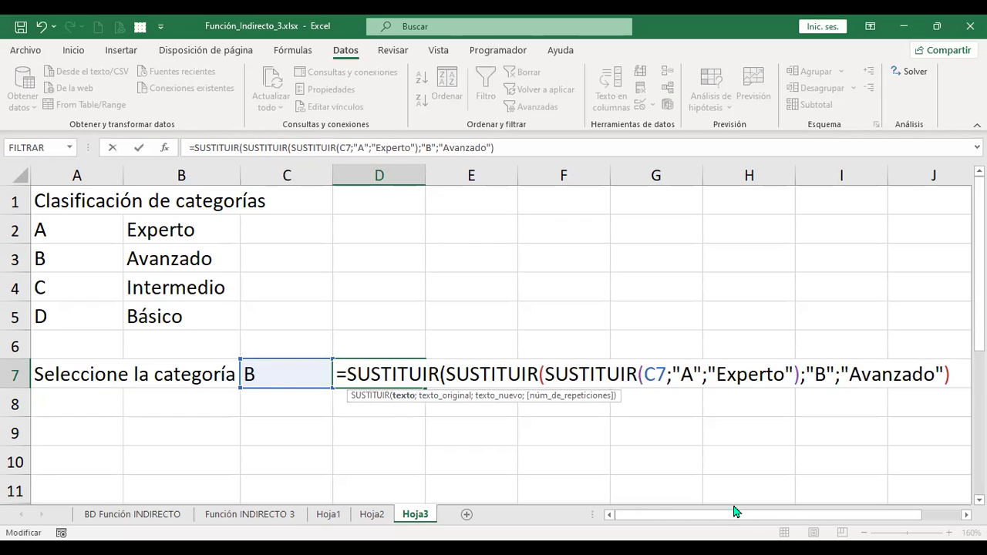
pyautogui.moveTo(735, 511); pyautogui.dragTo(770, 511)
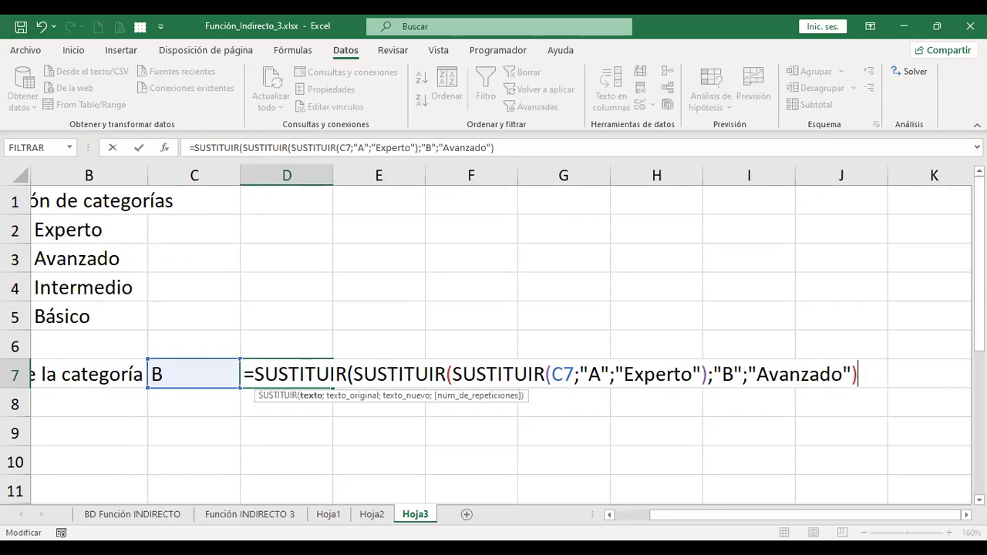
pyautogui.write(';')
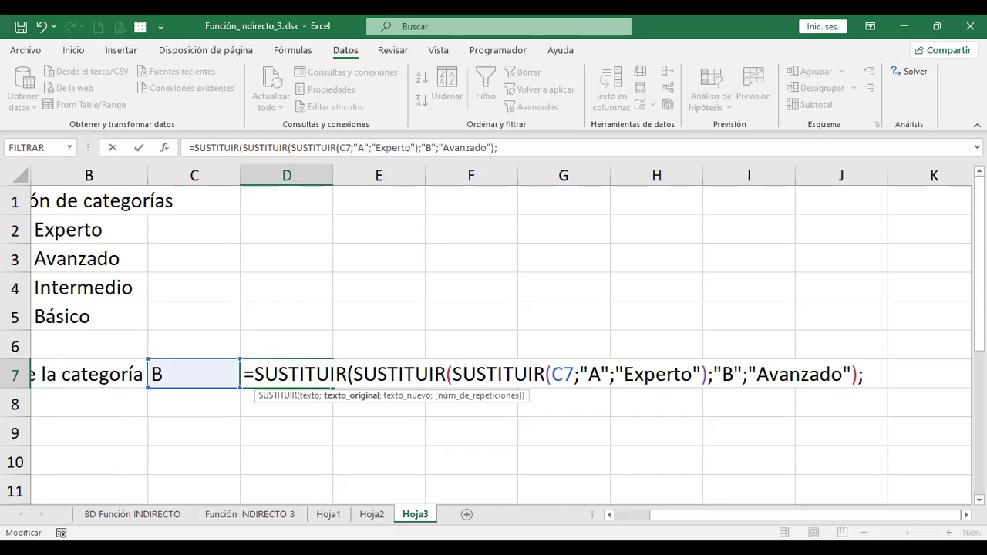
pyautogui.write('"C"')
pyautogui.write(';"Intermedio"')
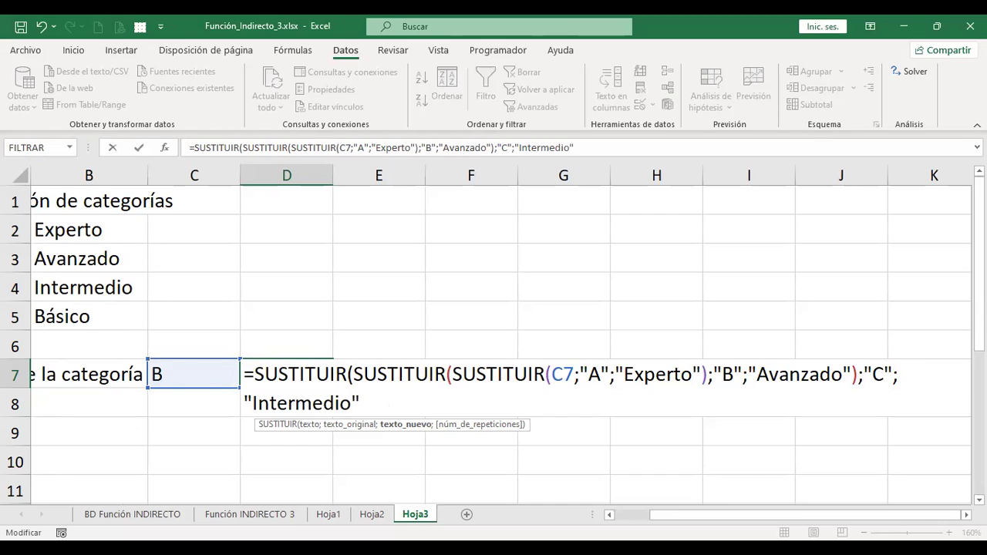
pyautogui.write(')')
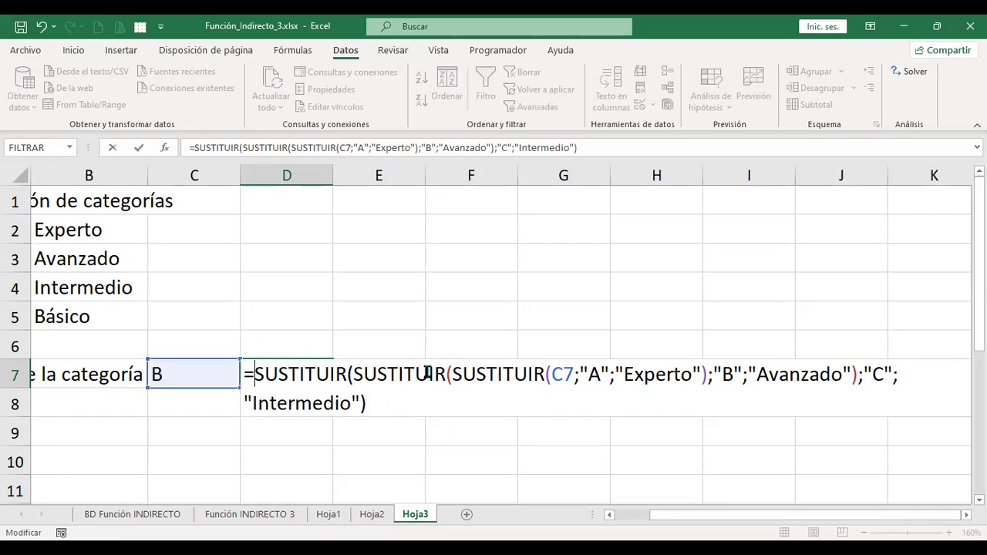
# Add a fourth SUSTITUIR mapping "D" to "Básico" and commit the formula
pyautogui.write('sus')
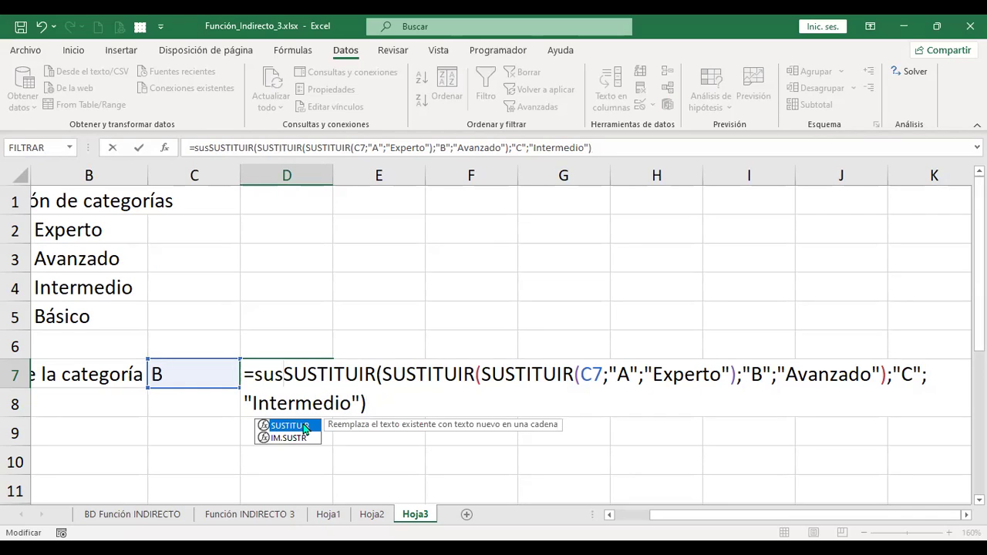
pyautogui.doubleClick(305, 429)
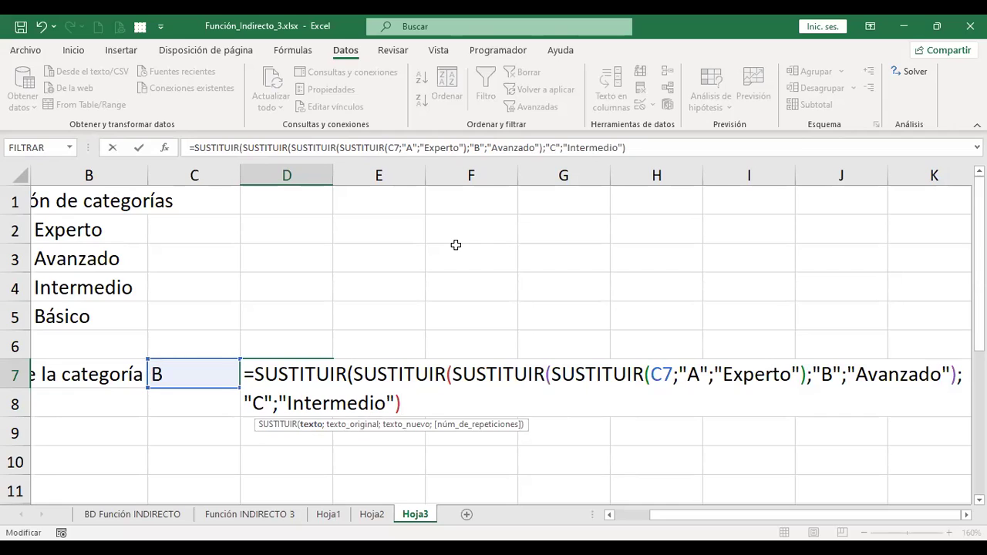
pyautogui.write(';')
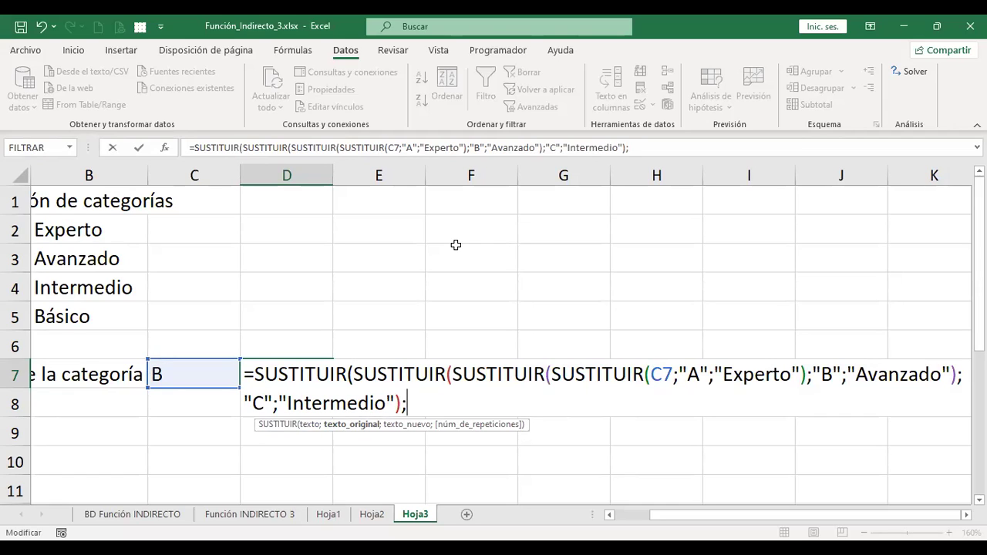
pyautogui.write('"D"')
pyautogui.write(';')
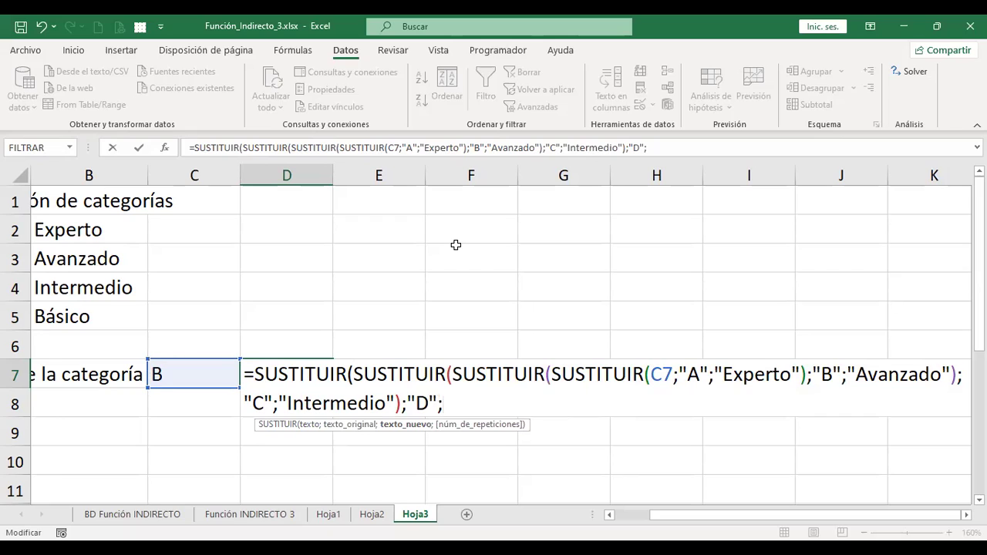
pyautogui.write('"Básico")')
pyautogui.press('Return')
pyautogui.press('Up')
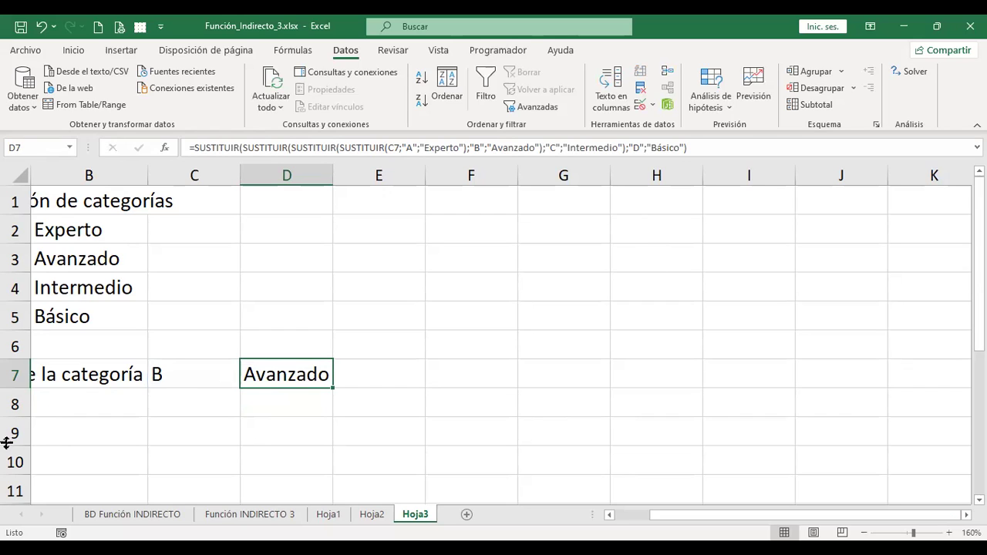
# Choose category C in C7 and widen column D to fit Intermedio
pyautogui.click(175, 379)
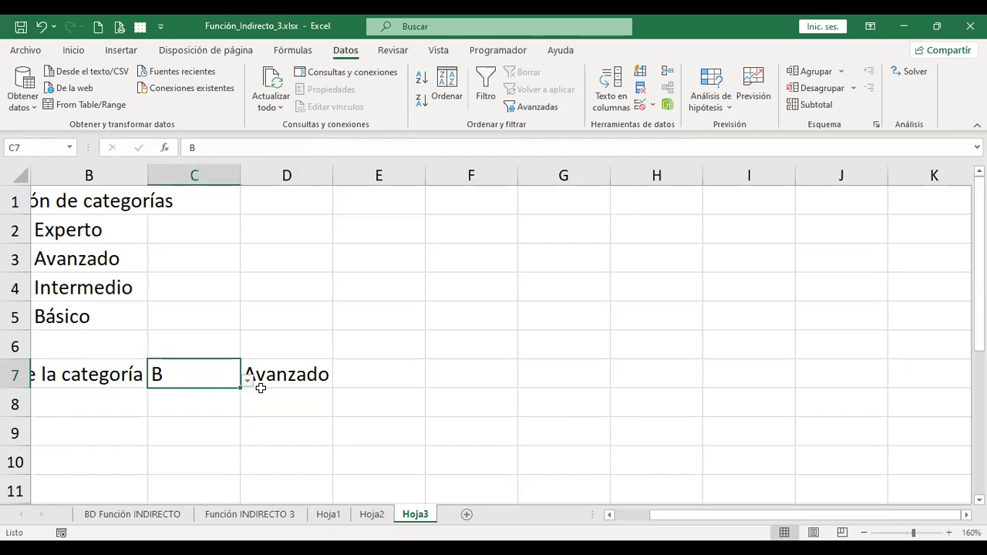
pyautogui.click(617, 514)
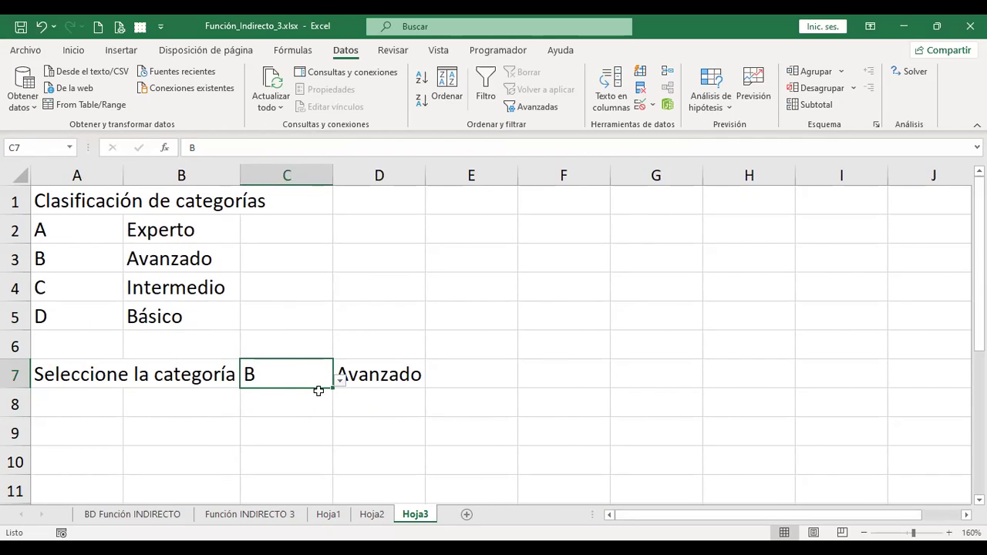
pyautogui.click(340, 381)
pyautogui.click(255, 428)
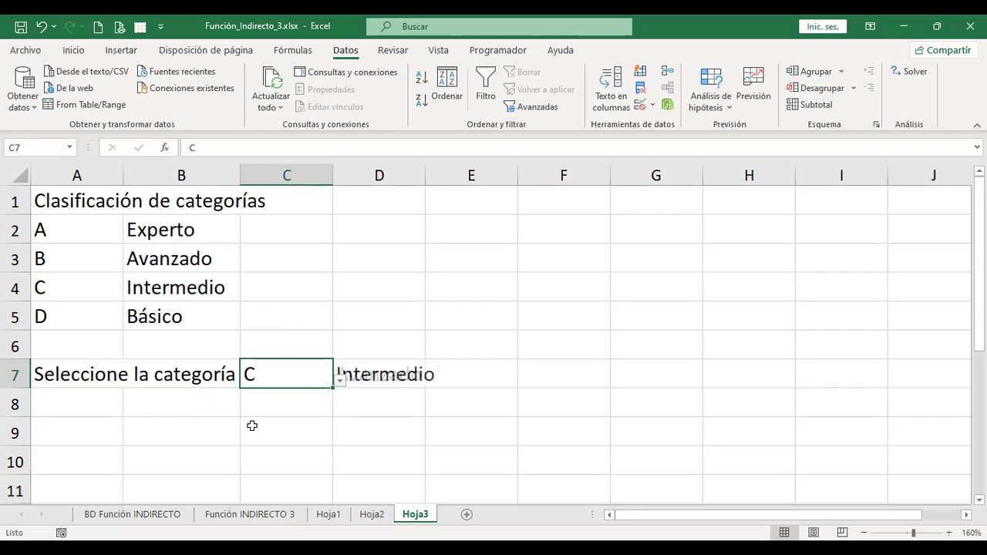
pyautogui.click(381, 295)
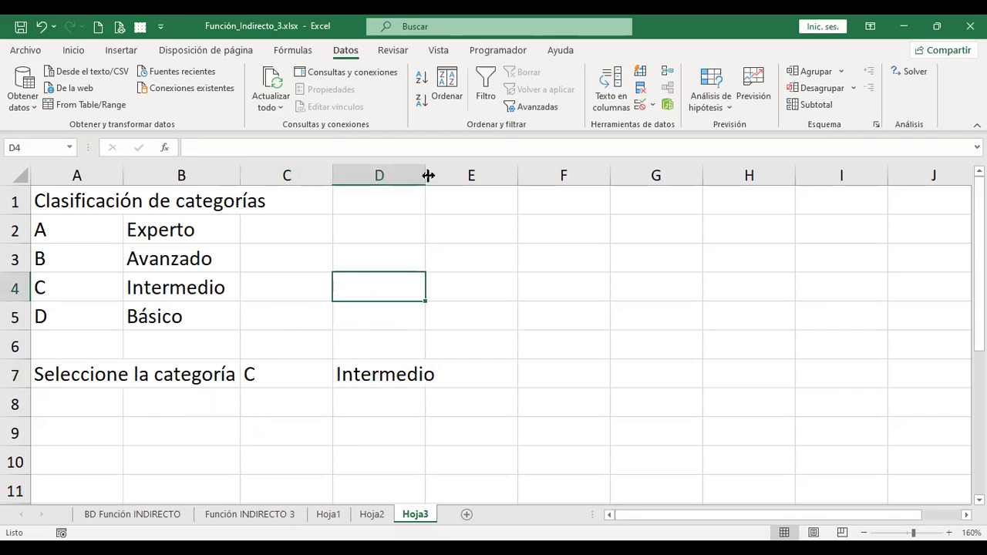
pyautogui.moveTo(428, 176); pyautogui.dragTo(445, 176)
# Choose category D in C7 and recheck D7's formula, which shows Básico
pyautogui.click(298, 381)
pyautogui.click(340, 382)
pyautogui.click(222, 443)
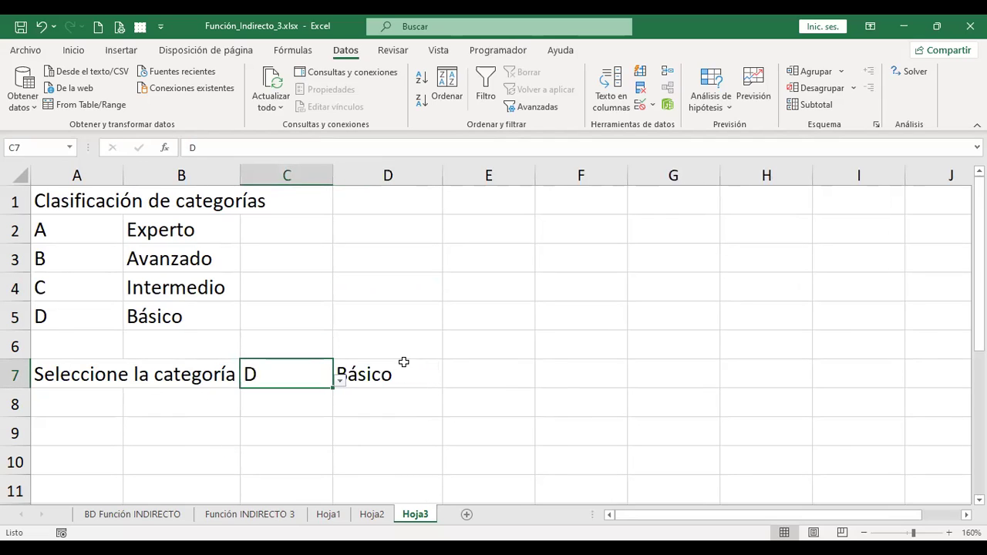
pyautogui.click(487, 384)
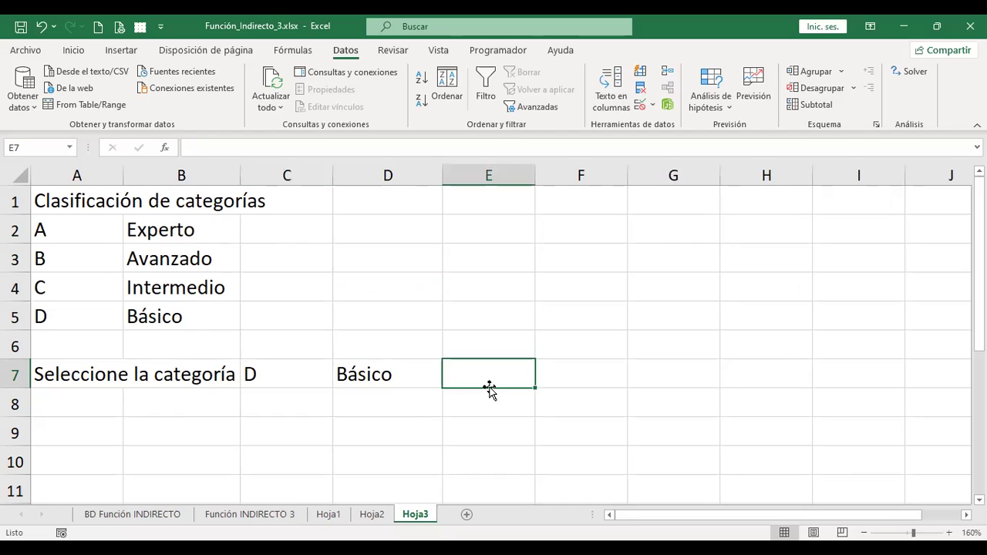
pyautogui.click(307, 364)
pyautogui.click(401, 373)
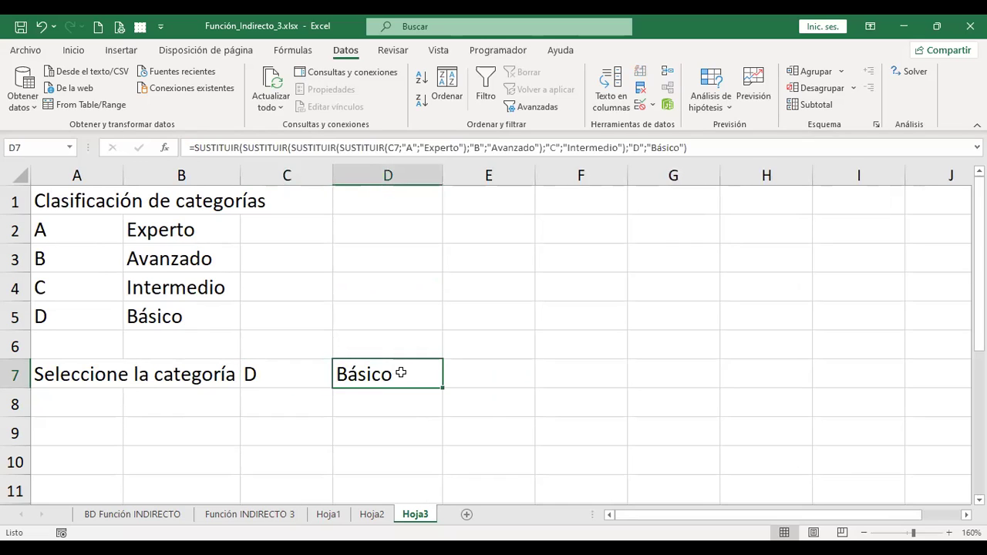
pyautogui.doubleClick(401, 374)
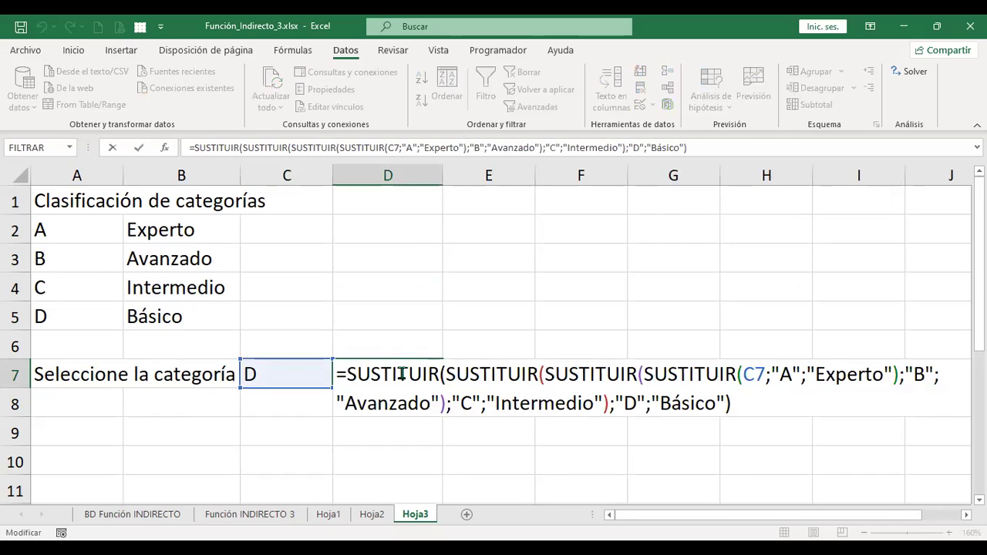
pyautogui.press('Return')
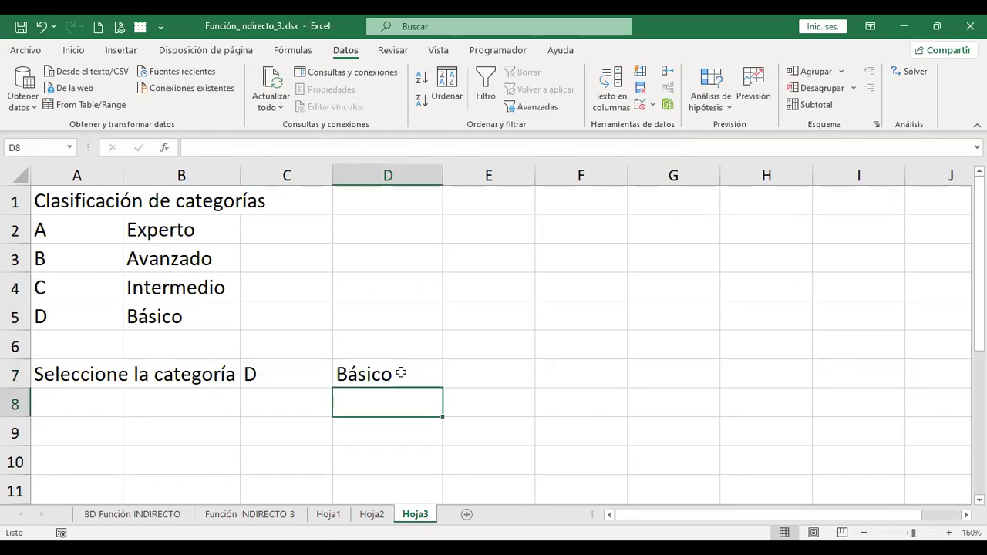
pyautogui.press('Up')
pyautogui.press('Left')
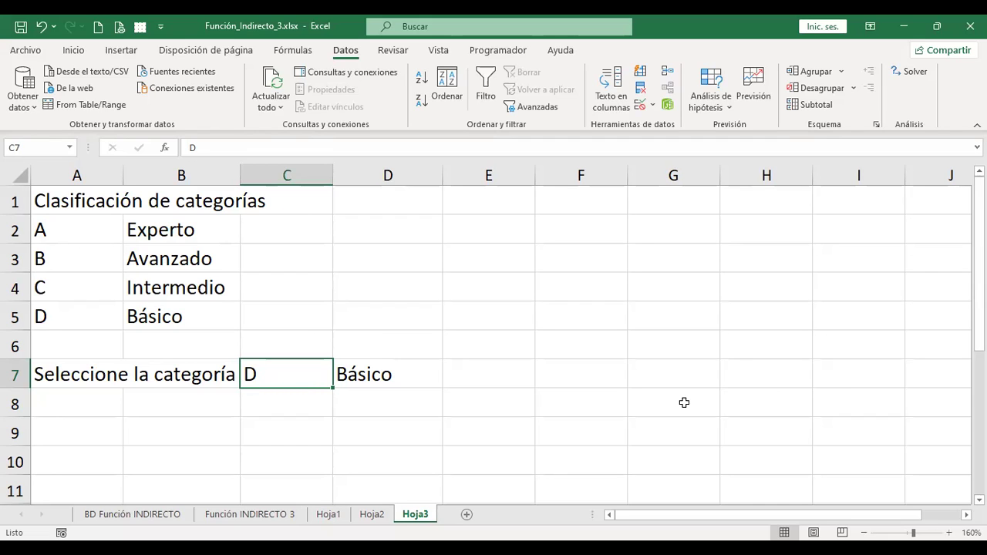
pyautogui.scroll(-2, 557, 373)
pyautogui.scroll(2, 557, 374)
# Start a +CONCAT formula in A9 and bring up its Argumentos de función window
pyautogui.click(506, 400)
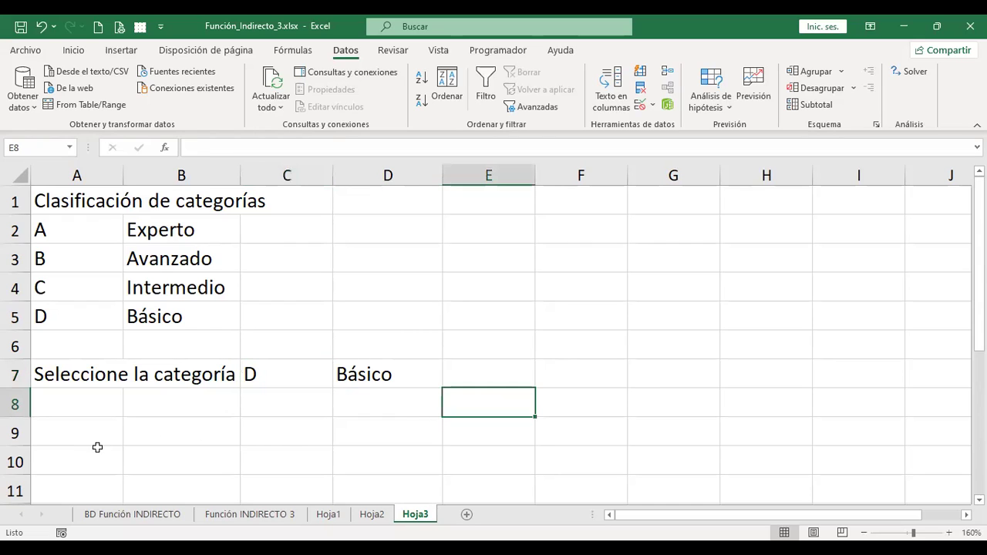
pyautogui.click(115, 421)
pyautogui.write('+')
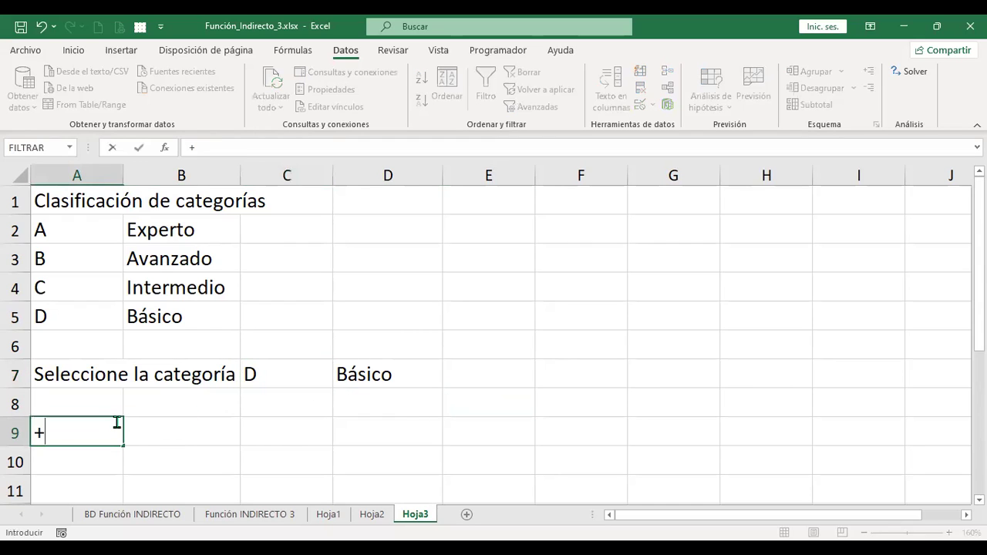
pyautogui.write('con')
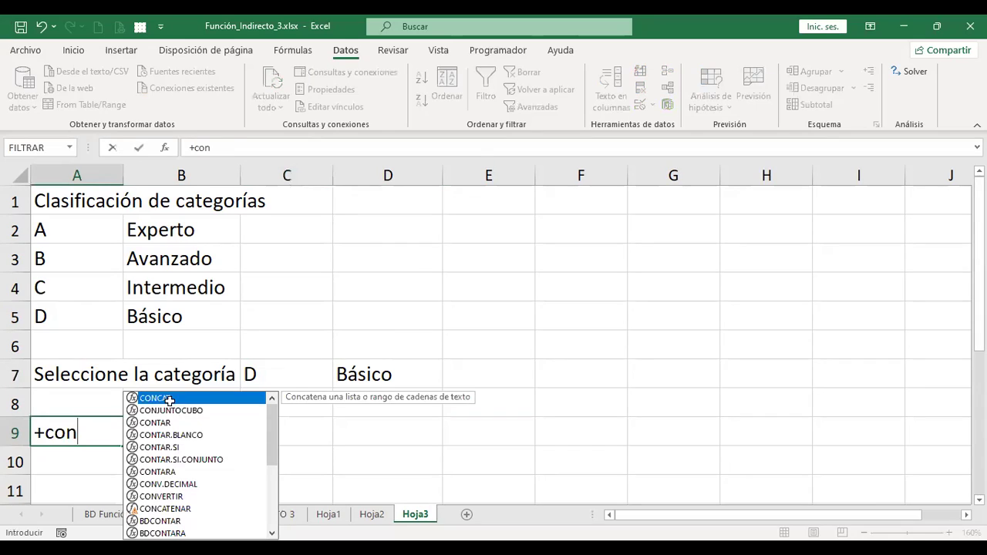
pyautogui.press('Tab')
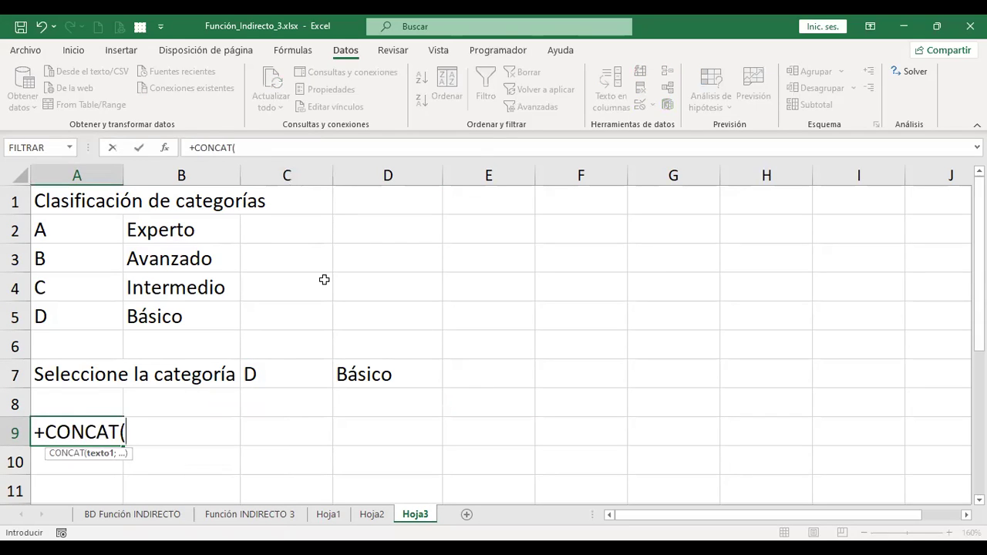
pyautogui.click(166, 150)
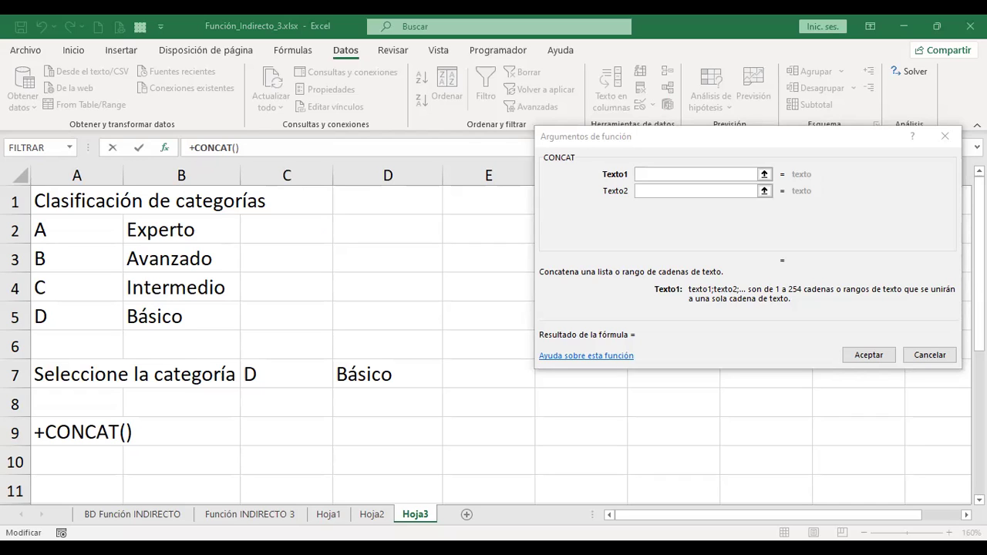
# Cancel the unfinished CONCAT formula in A9 so the cell stays empty
pyautogui.click(942, 355)
pyautogui.click(397, 409)
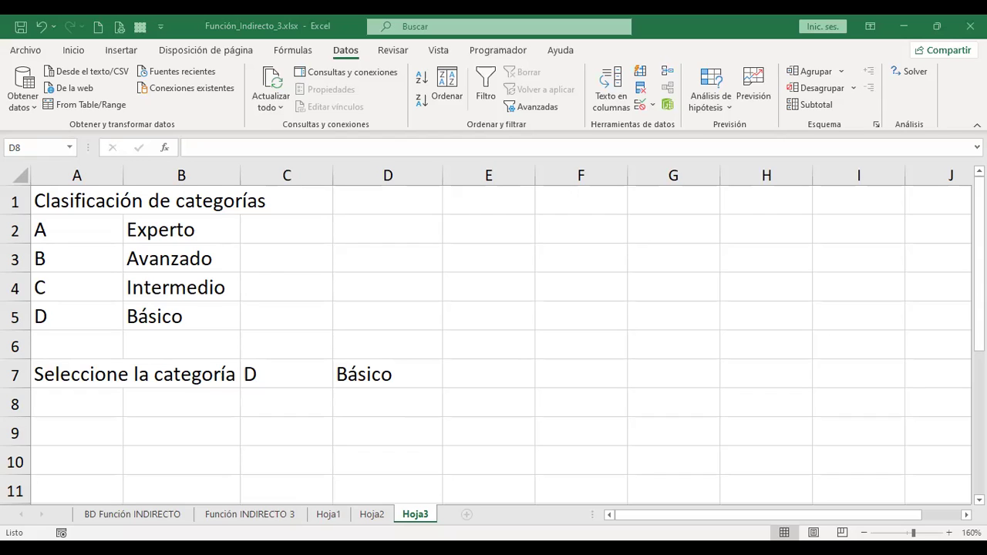
# Enter the sentence 'El sol saldrá mañana' into cell A9
pyautogui.click(70, 420)
pyautogui.write('El sol slad')
pyautogui.press('BackSpace')
pyautogui.press('BackSpace')
pyautogui.press('BackSpace')
pyautogui.write('aldrá mañana')
pyautogui.press('Return')
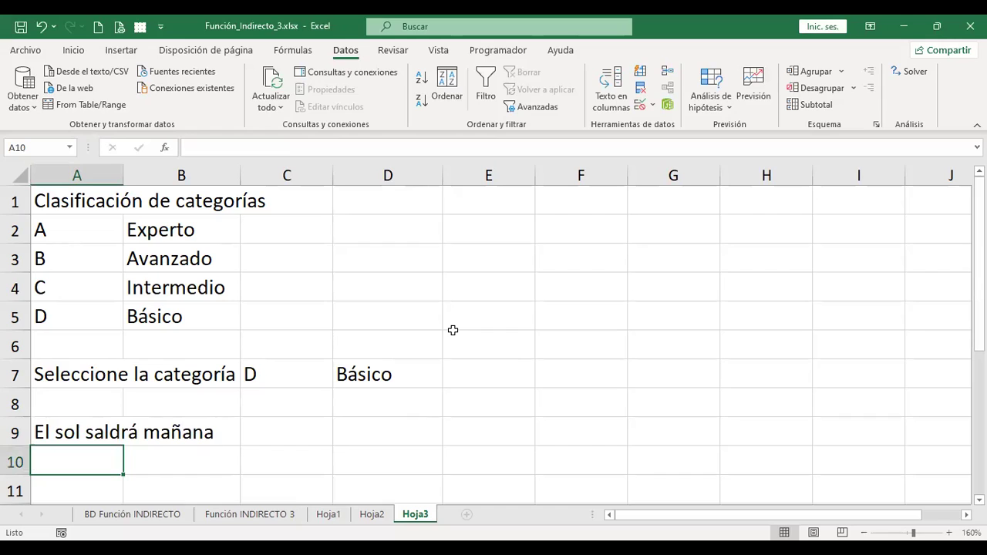
pyautogui.click(409, 428)
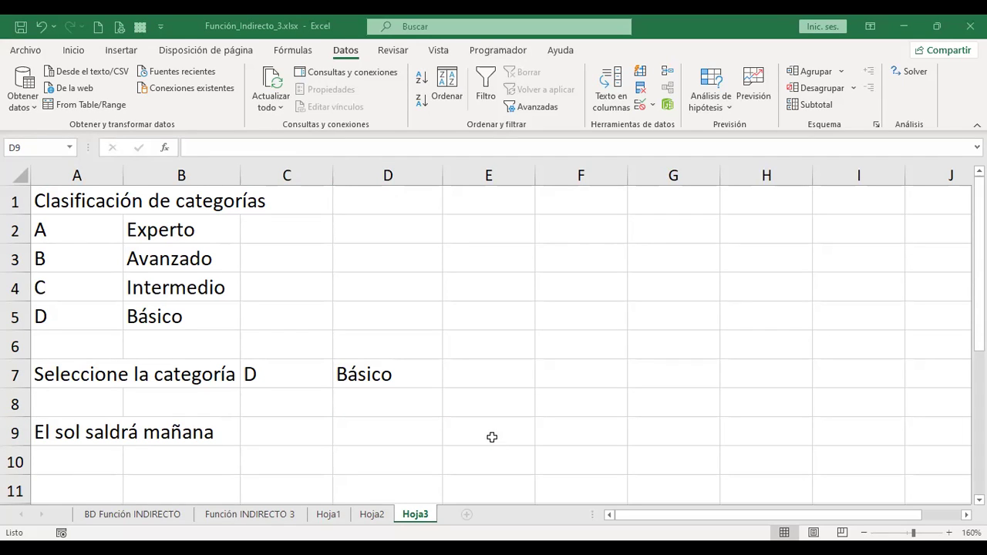
# Enter =+CONCAT("El";" ";"sol";" ";"saldrá";" ";"mañana") in D9, then add a new sheet Hoja4
pyautogui.write('+conc')
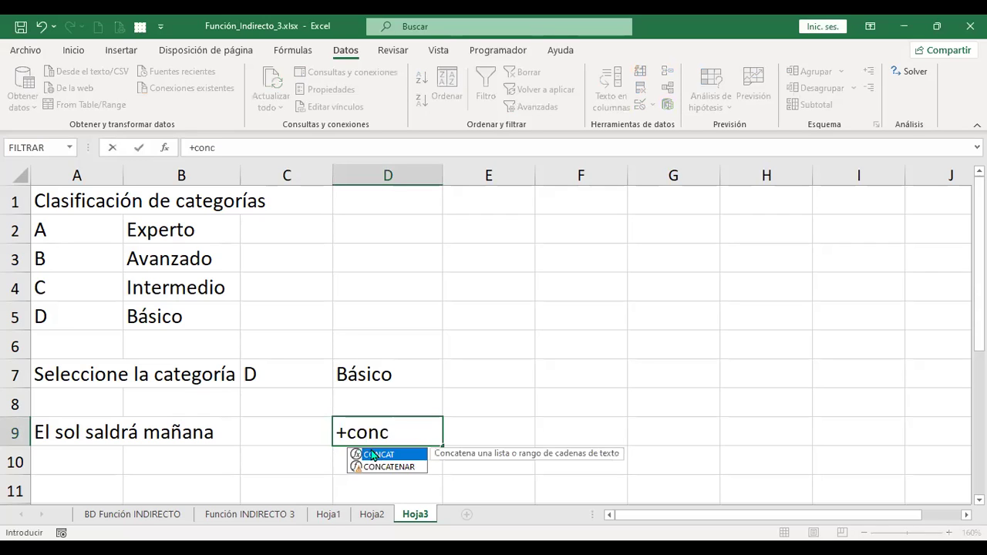
pyautogui.doubleClick(378, 455)
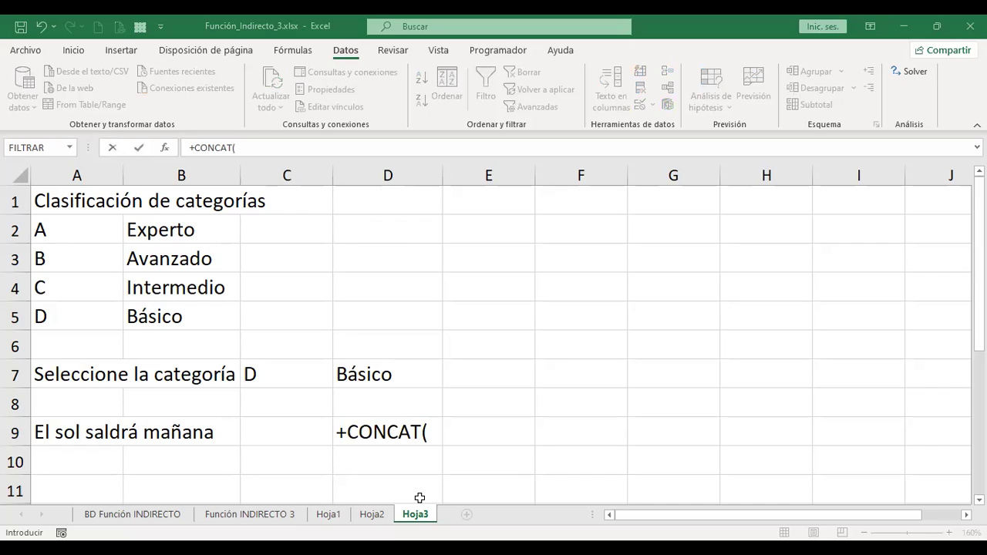
pyautogui.write('"')
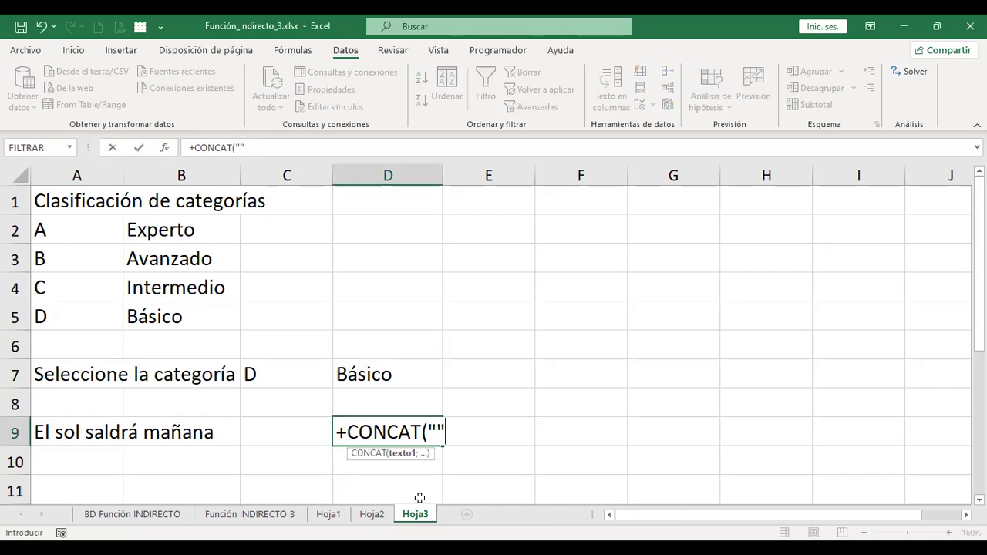
pyautogui.write('l')
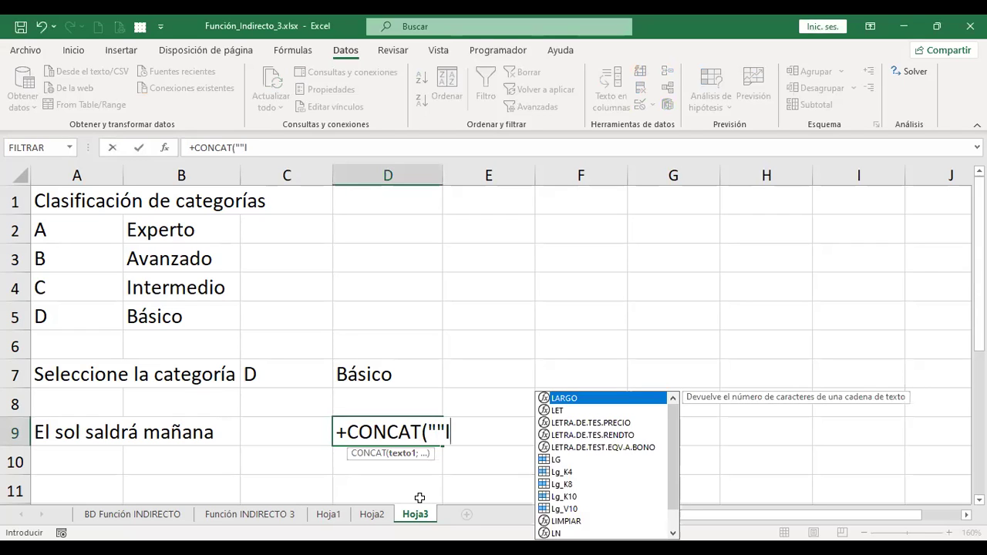
pyautogui.press('BackSpace')
pyautogui.press('BackSpace')
pyautogui.write('El')
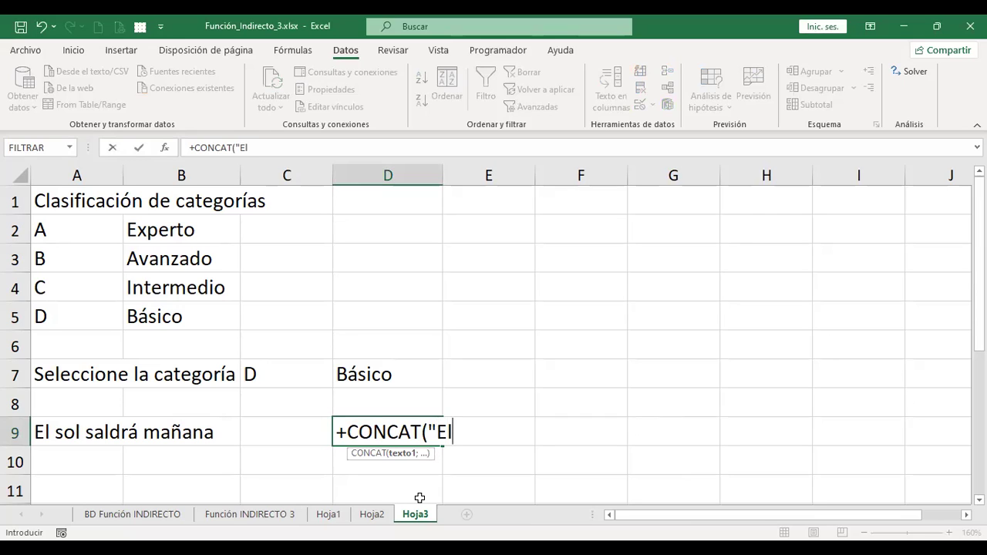
pyautogui.write('"')
pyautogui.write(';')
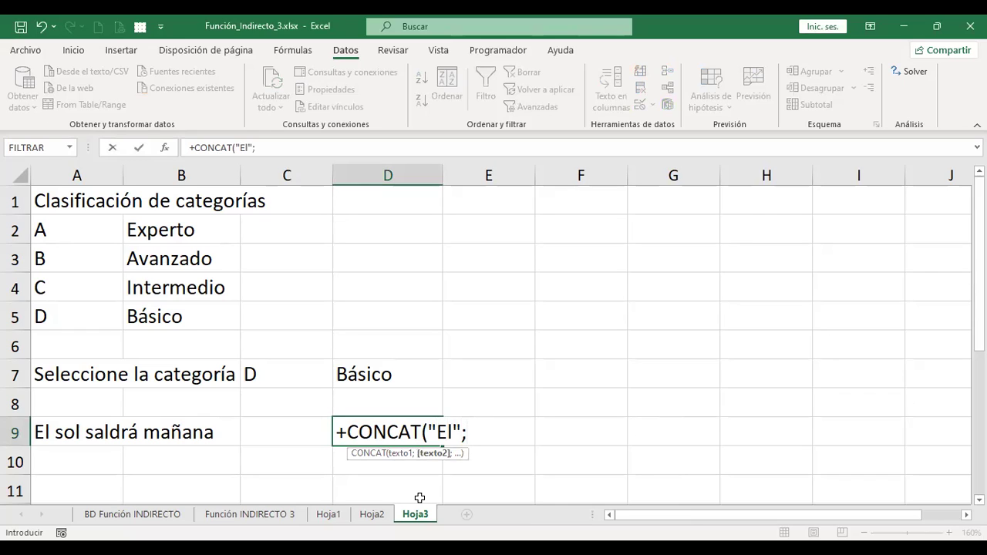
pyautogui.write('" "')
pyautogui.write(';')
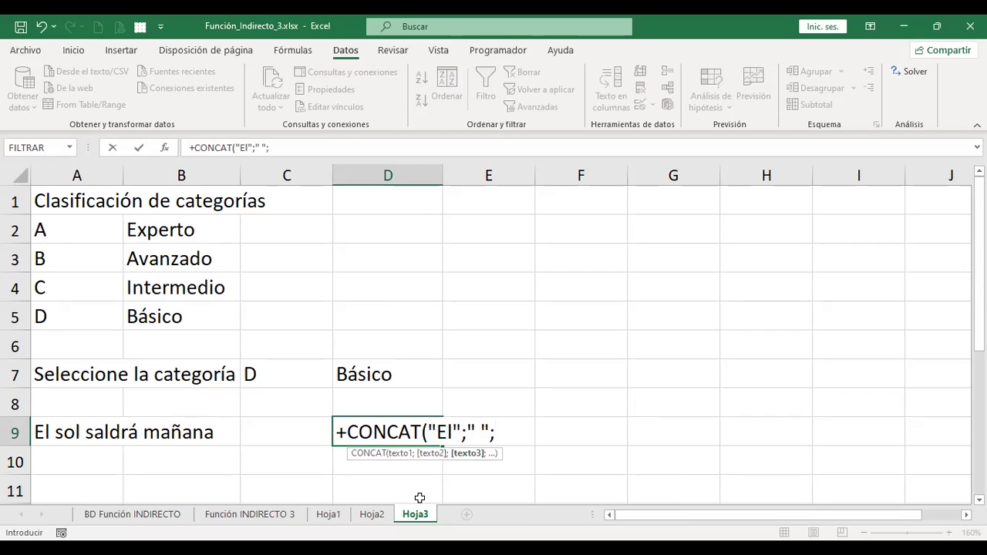
pyautogui.write('"sol"')
pyautogui.write(';')
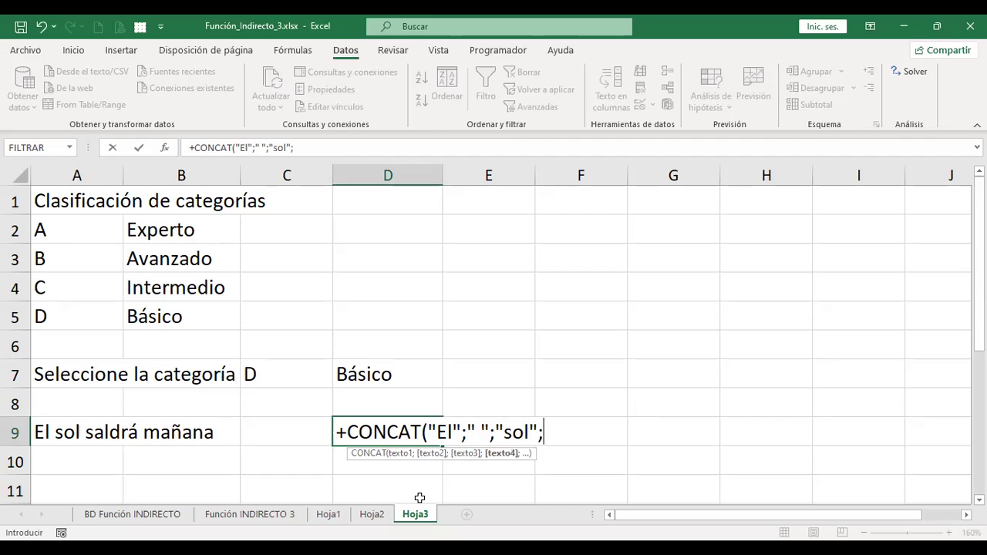
pyautogui.write('" "')
pyautogui.write(';"')
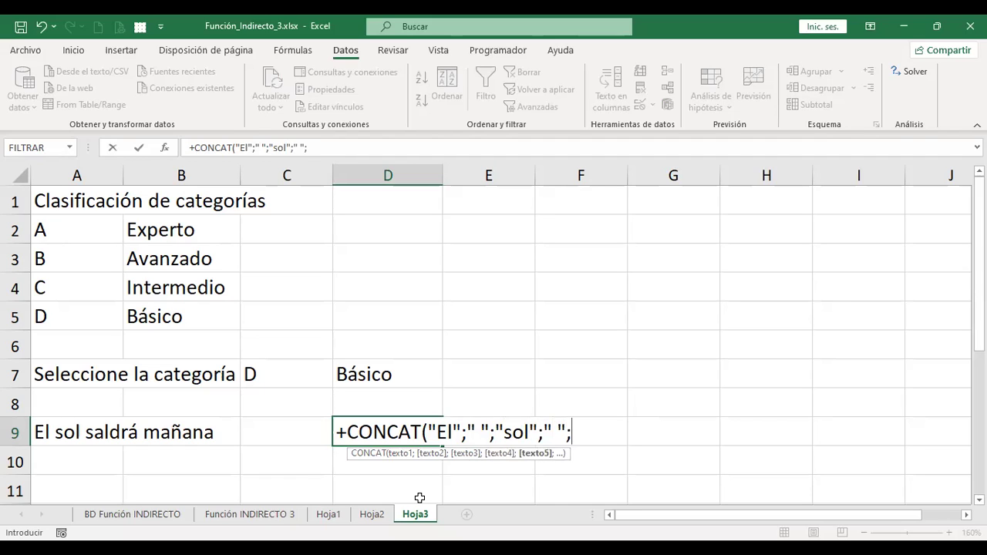
pyautogui.write('sald')
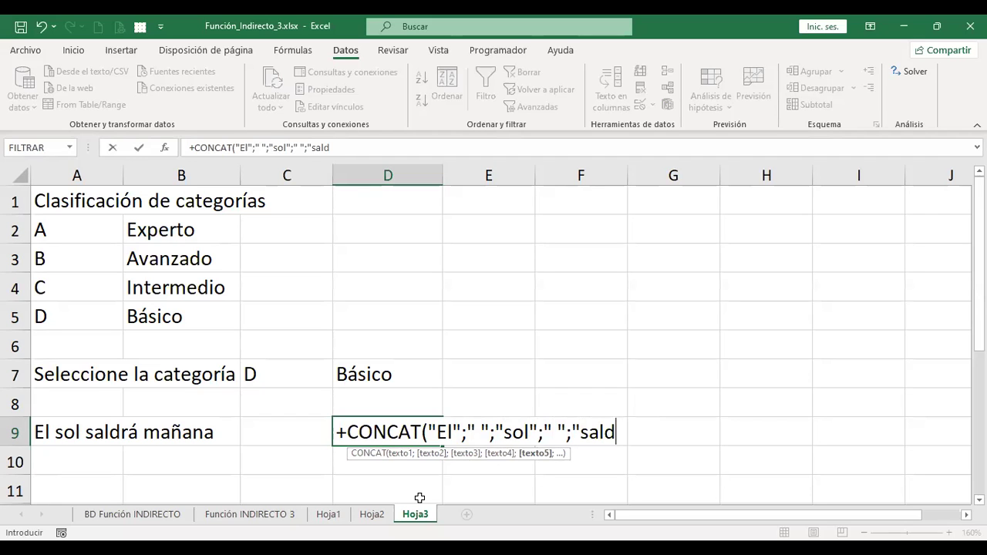
pyautogui.write('rá')
pyautogui.write('"')
pyautogui.write(';" "')
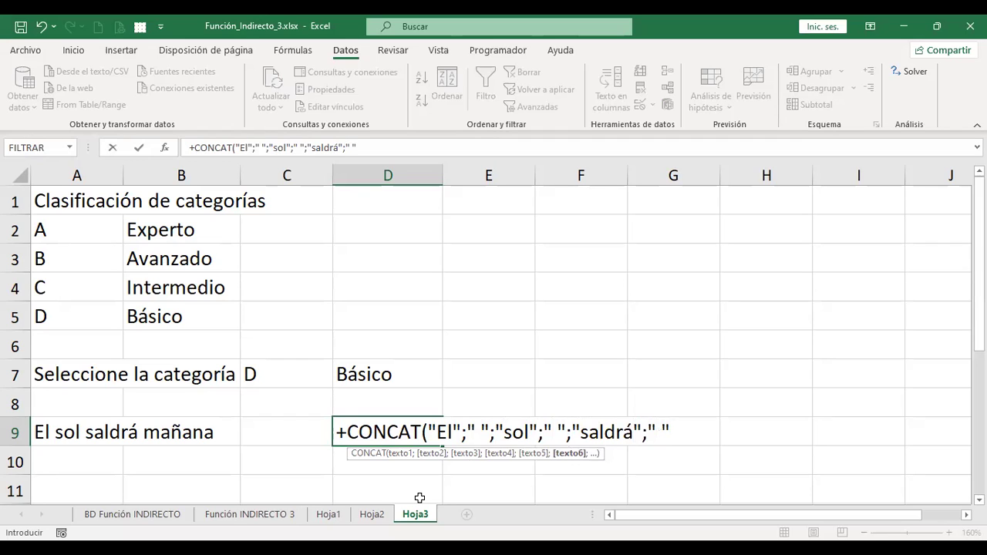
pyautogui.write(';')
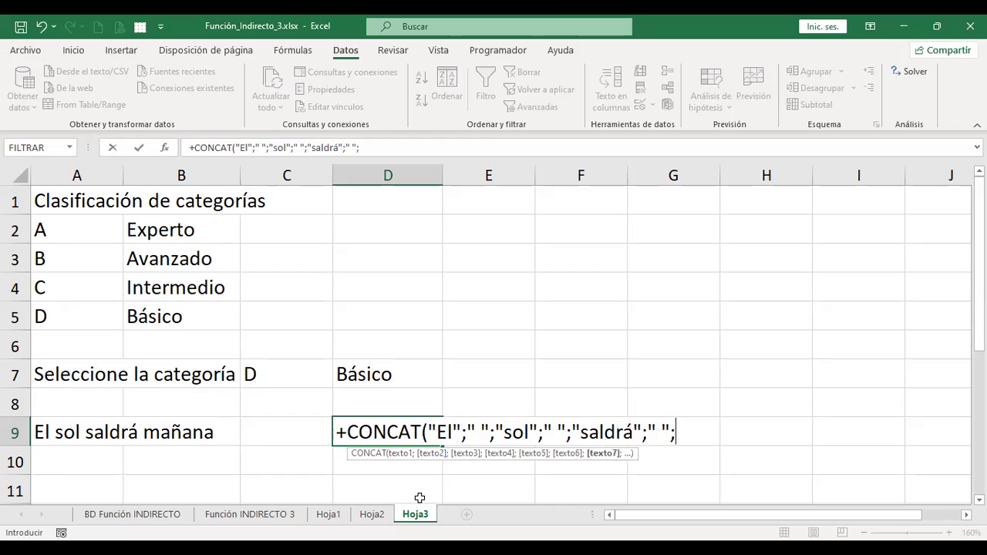
pyautogui.write('"mañana"')
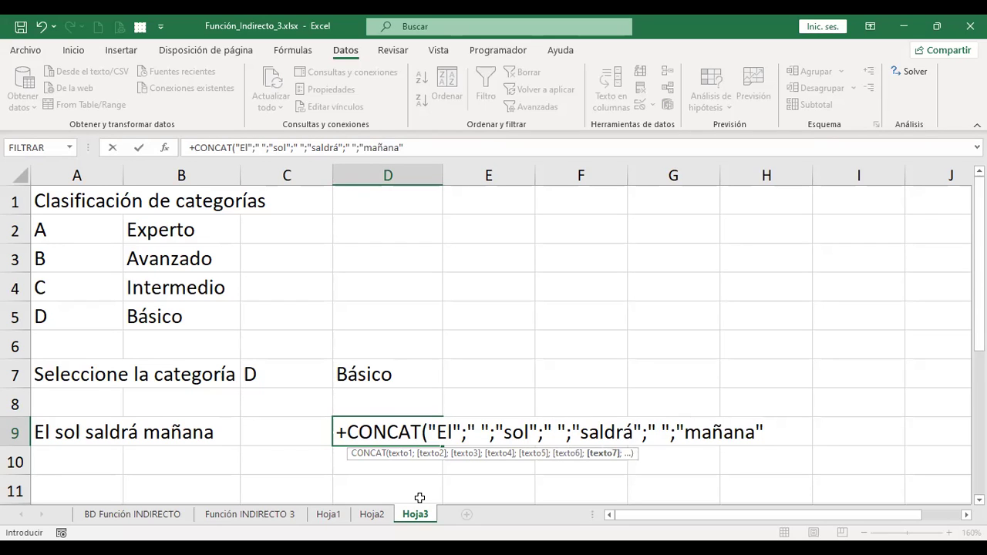
pyautogui.write(')')
pyautogui.press('Return')
pyautogui.press('Up')
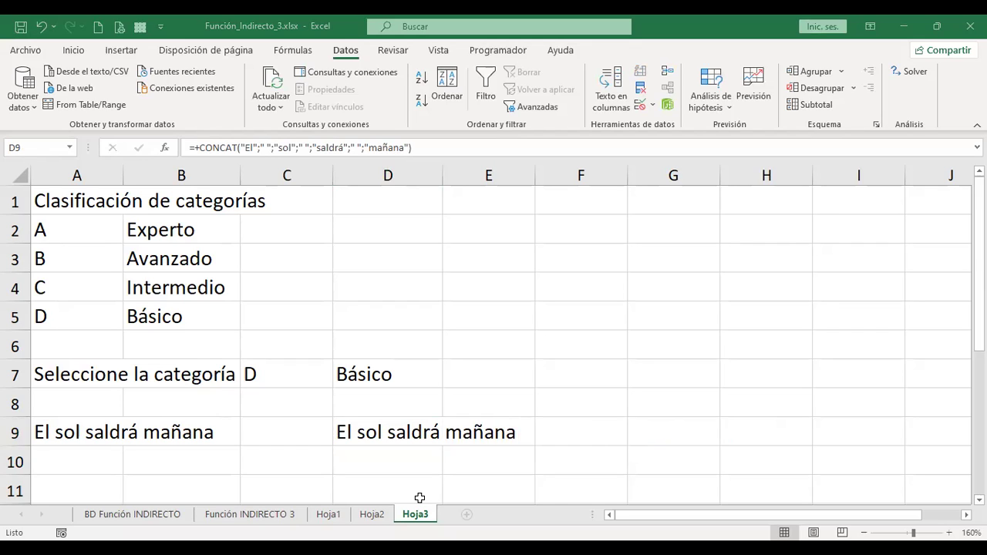
pyautogui.click(466, 514)
# Increase the font size of the whole Hoja4 sheet to 16
pyautogui.click(9, 172)
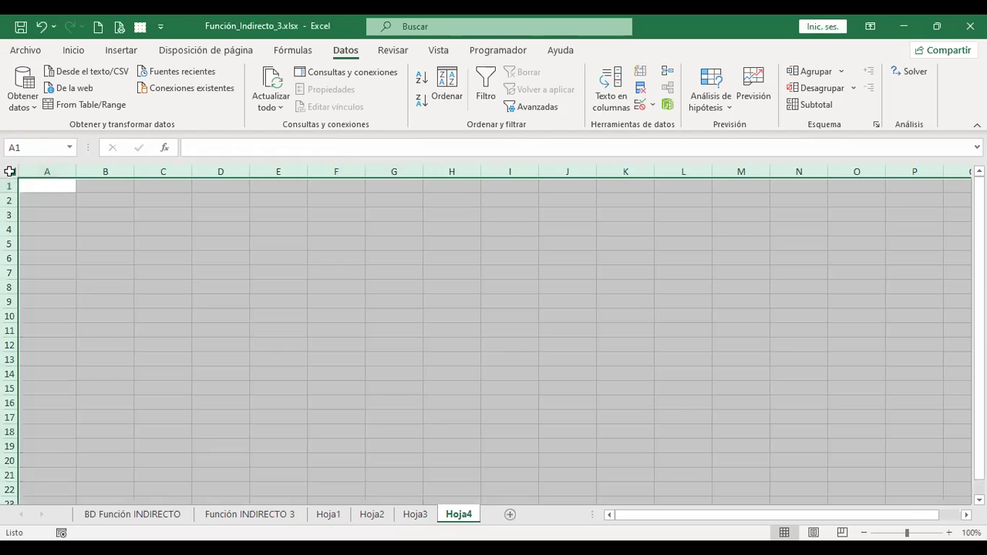
pyautogui.click(67, 50)
pyautogui.click(206, 78)
pyautogui.click(206, 77)
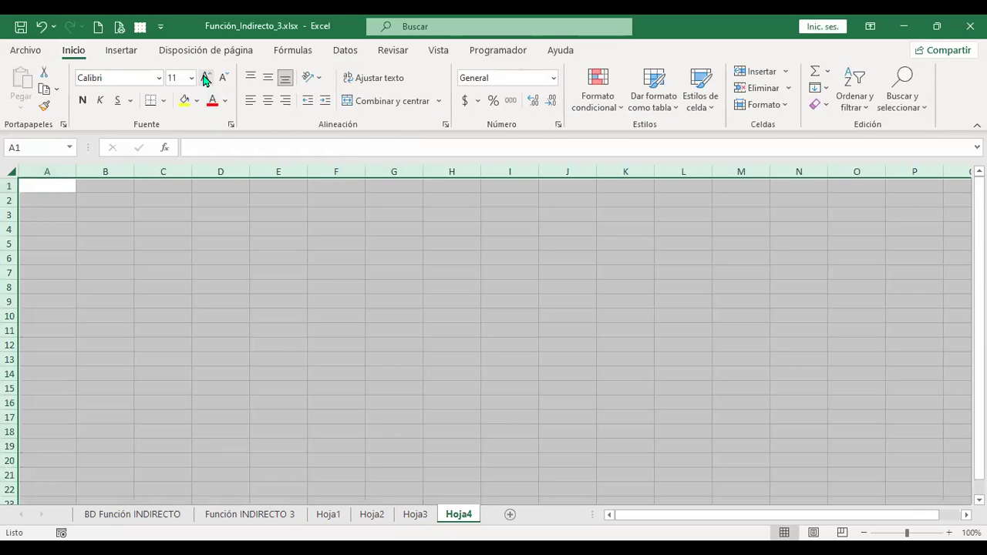
pyautogui.click(205, 77)
pyautogui.scroll(2, 329, 296)
pyautogui.click(66, 198)
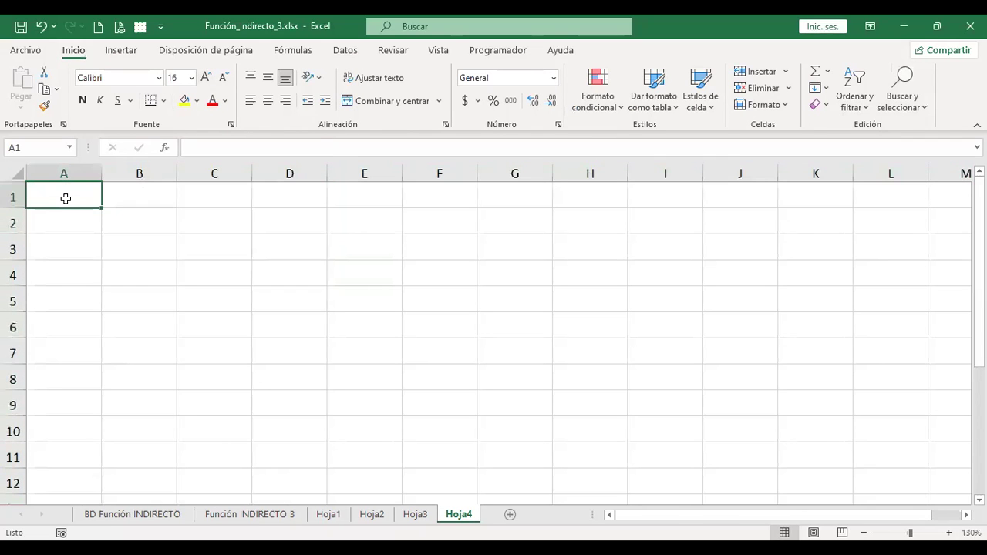
# Enter the headers Datos, Nombre and Apellido in A1:C1
pyautogui.write('Datos')
pyautogui.press('Tab')
pyautogui.hotkey('shift', 'Tab')
pyautogui.press('F2')
pyautogui.press('Return')
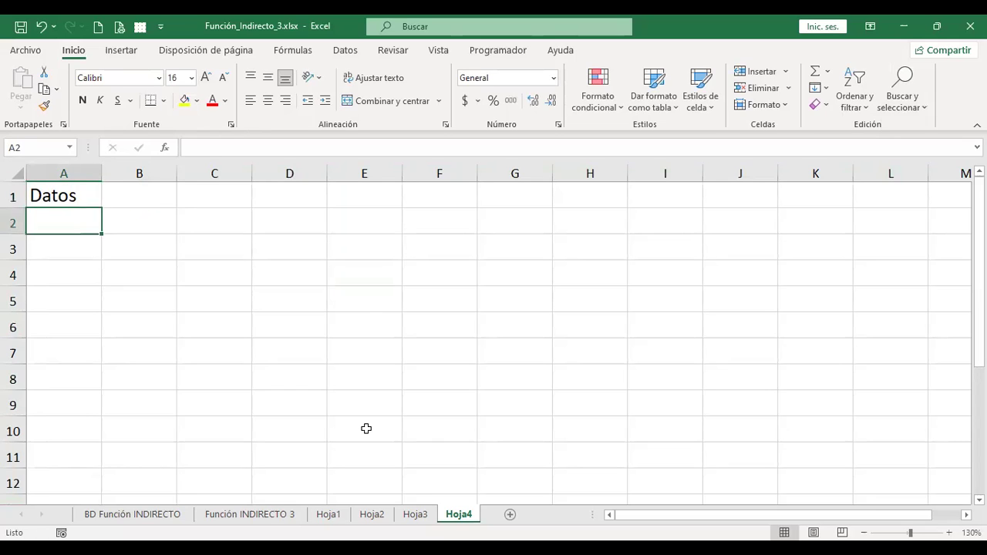
pyautogui.press('Up')
pyautogui.press('Right')
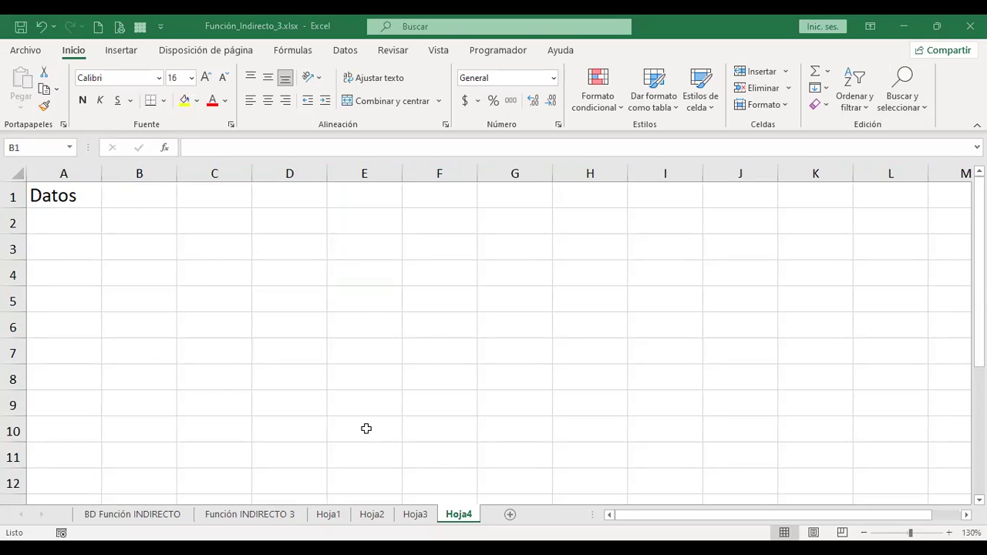
pyautogui.write('Nombre')
pyautogui.press('Tab')
pyautogui.write('aPELI')
pyautogui.press('BackSpace')
pyautogui.press('BackSpace')
pyautogui.press('BackSpace')
pyautogui.press('BackSpace')
pyautogui.press('BackSpace')
pyautogui.write('Apellido')
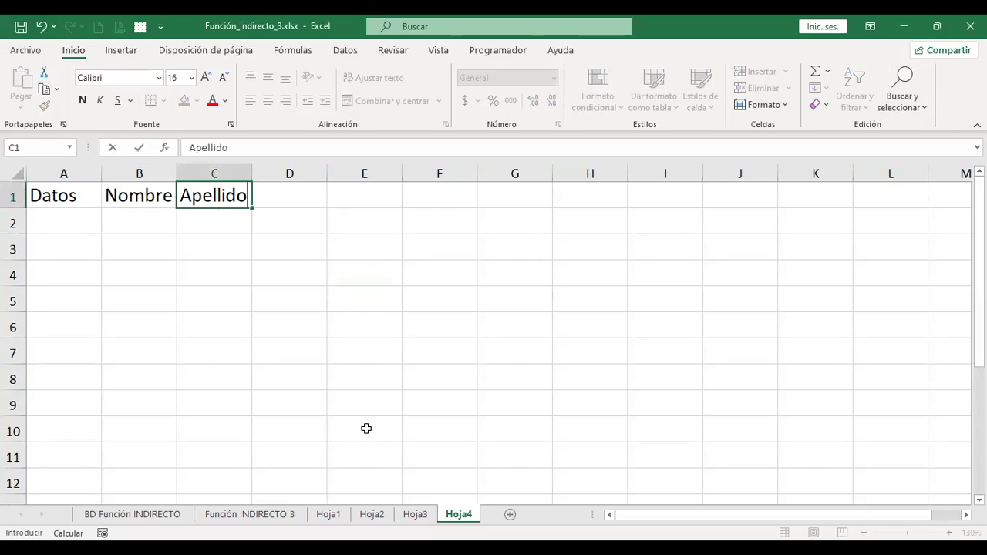
pyautogui.press('Return')
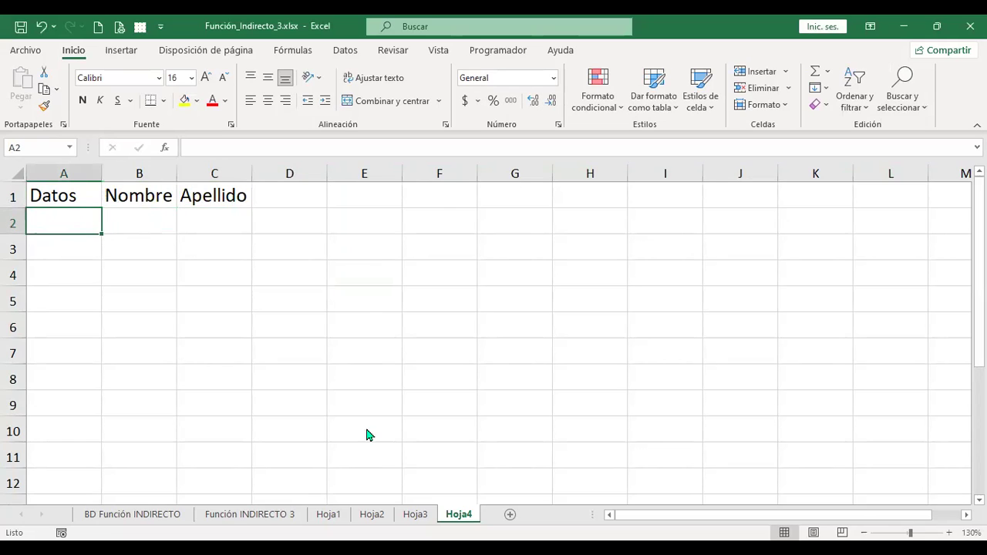
# Enter especies in A2 and trucha de arroyo in A3 under Datos
pyautogui.write('esoecies')
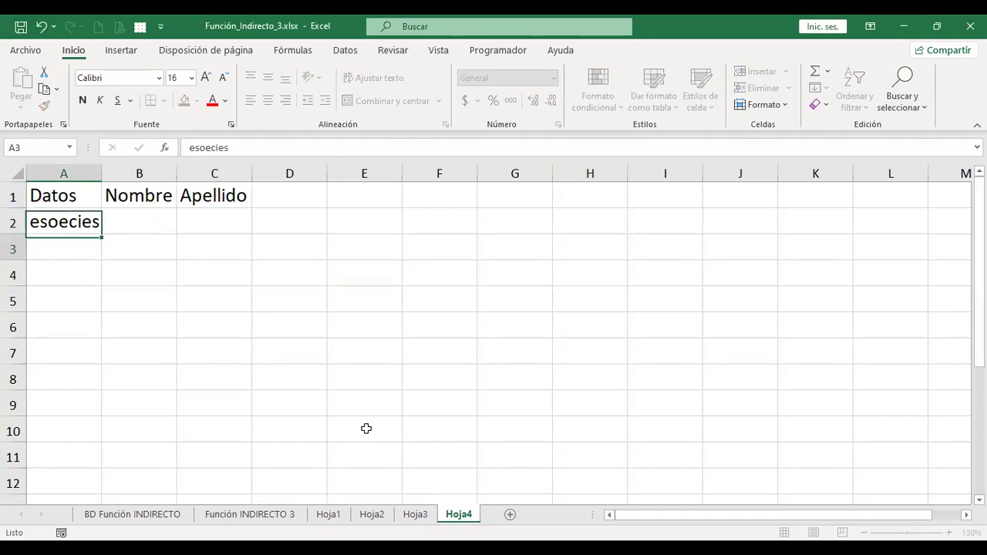
pyautogui.press('Return')
pyautogui.press('Up')
pyautogui.press('F2')
pyautogui.press('Left')
pyautogui.press('Left')
pyautogui.press('Left')
pyautogui.press('Left')
pyautogui.press('Left')
pyautogui.press('Left')
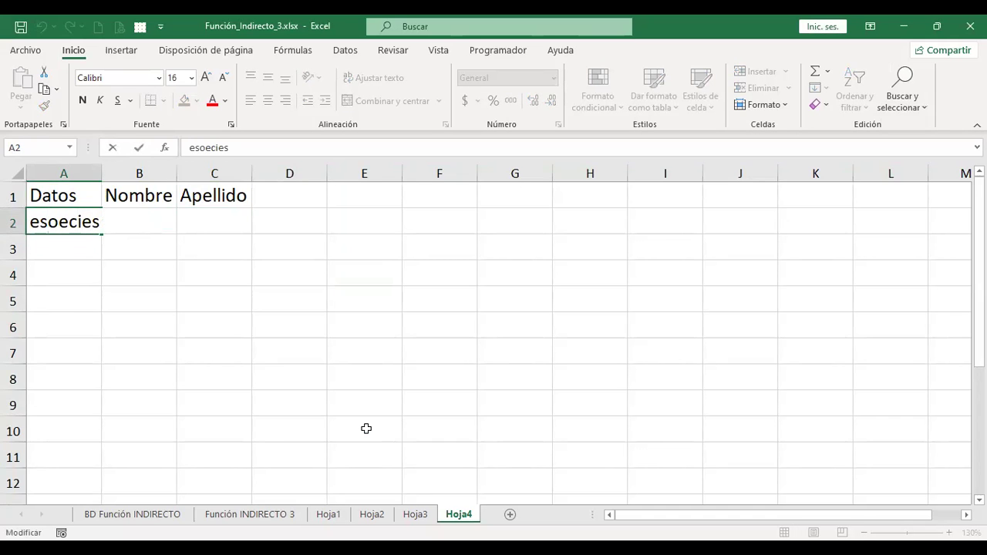
pyautogui.press('Delete')
pyautogui.write('p')
pyautogui.press('Return')
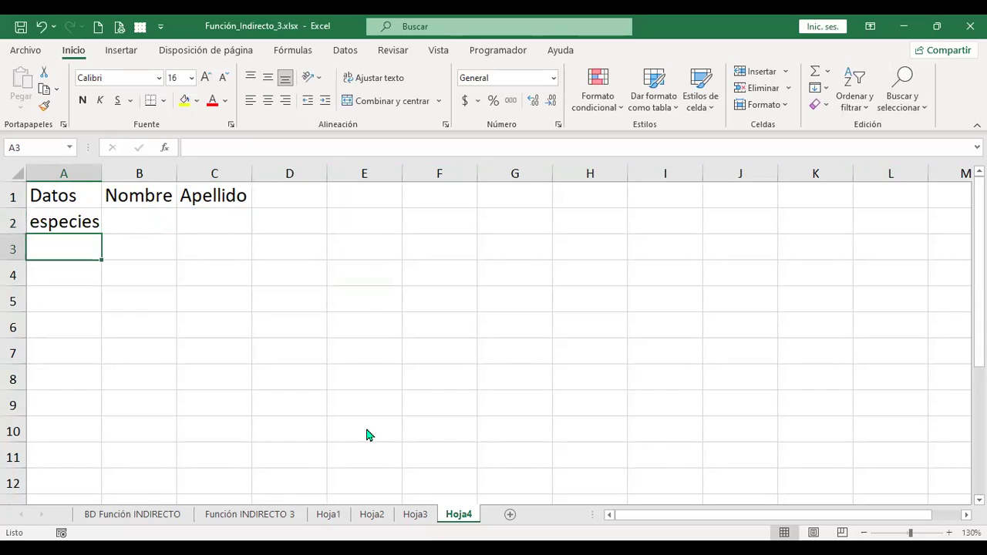
pyautogui.write('trucha de ay')
pyautogui.press('BackSpace')
pyautogui.write('rroyo')
pyautogui.press('Return')
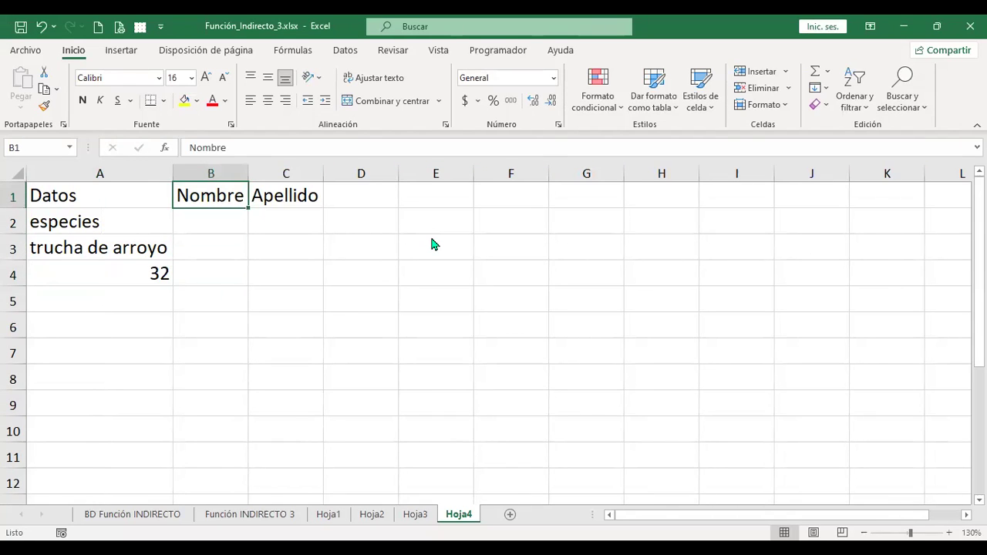
# Enter two sample first names in B2 and B3 under Nombre
pyautogui.press('Down')
pyautogui.write('Antoi')
pyautogui.press('BackSpace')
pyautogui.write('nio')
pyautogui.press('Return')
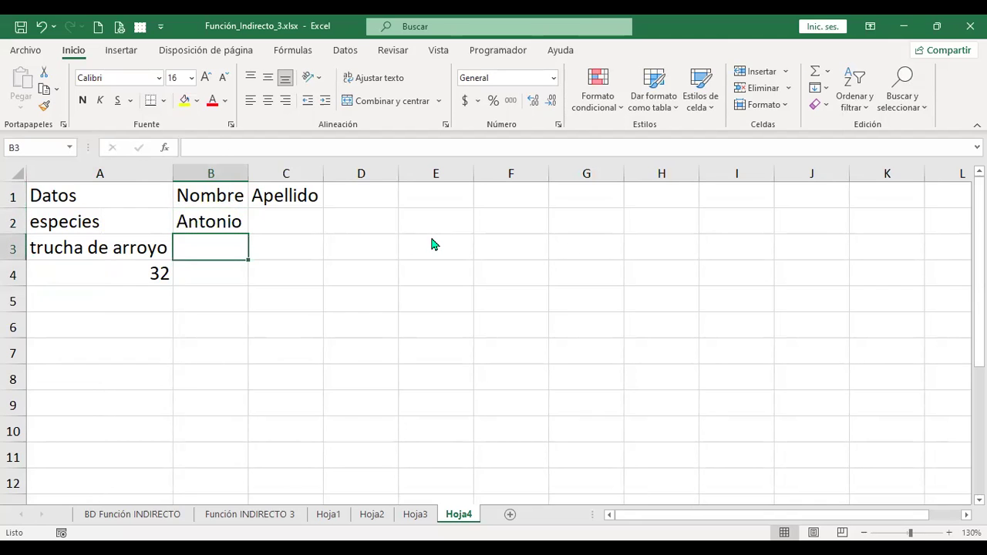
pyautogui.write('Cuarta')
pyautogui.press('Tab')
# Enter the matching surnames in C2 and C3 under Apellido
pyautogui.press('Up')
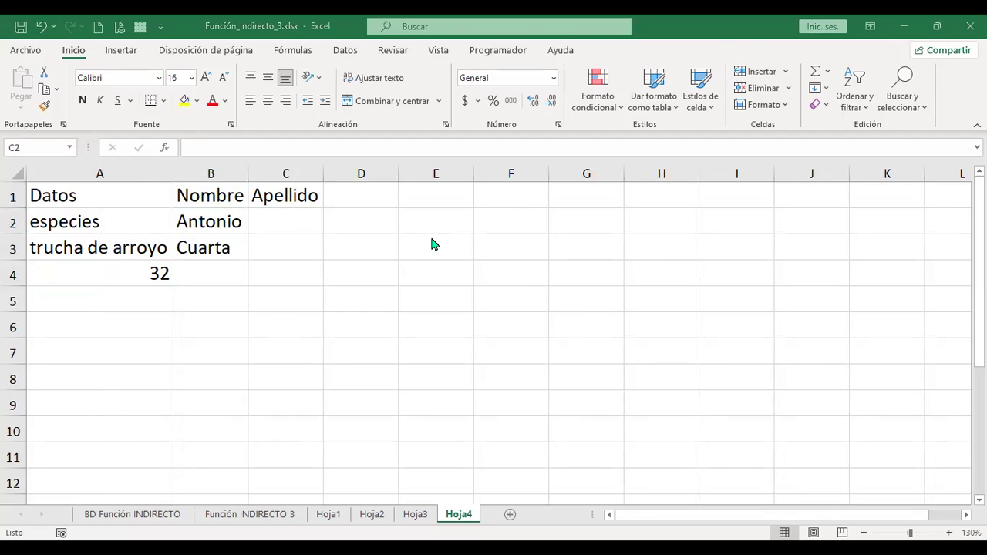
pyautogui.write('Bermejo')
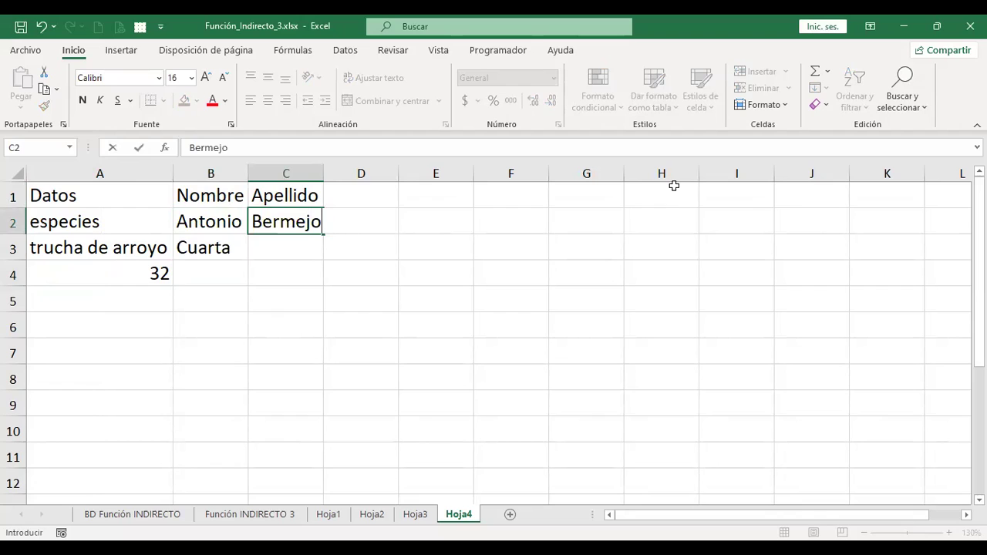
pyautogui.press('Return')
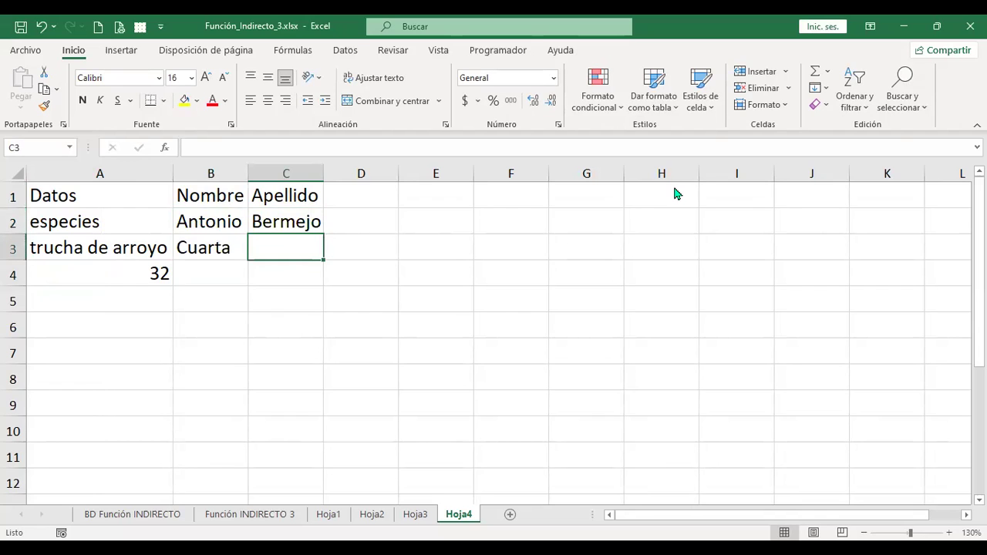
pyautogui.write('Pino')
pyautogui.hotkey('ctrl', 'Return')
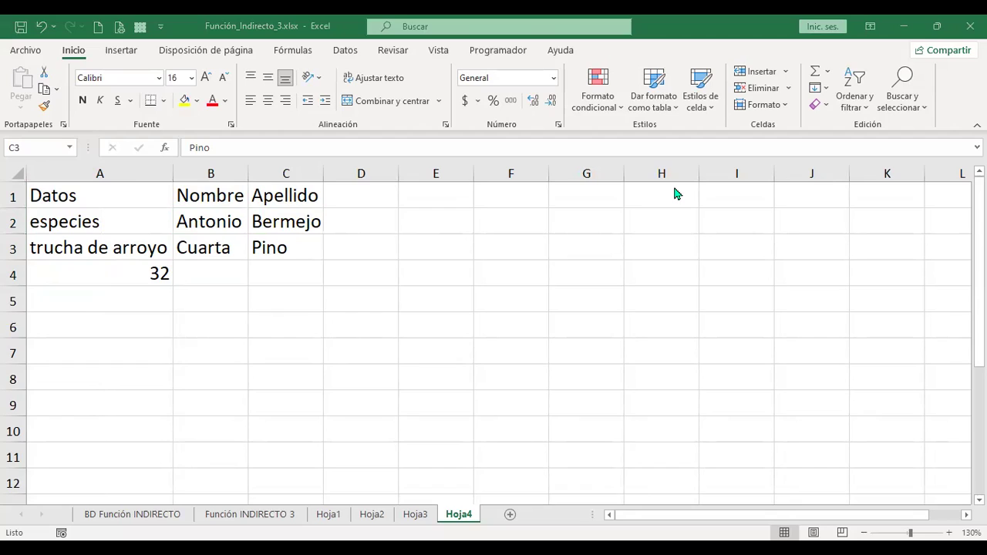
pyautogui.click(100, 324)
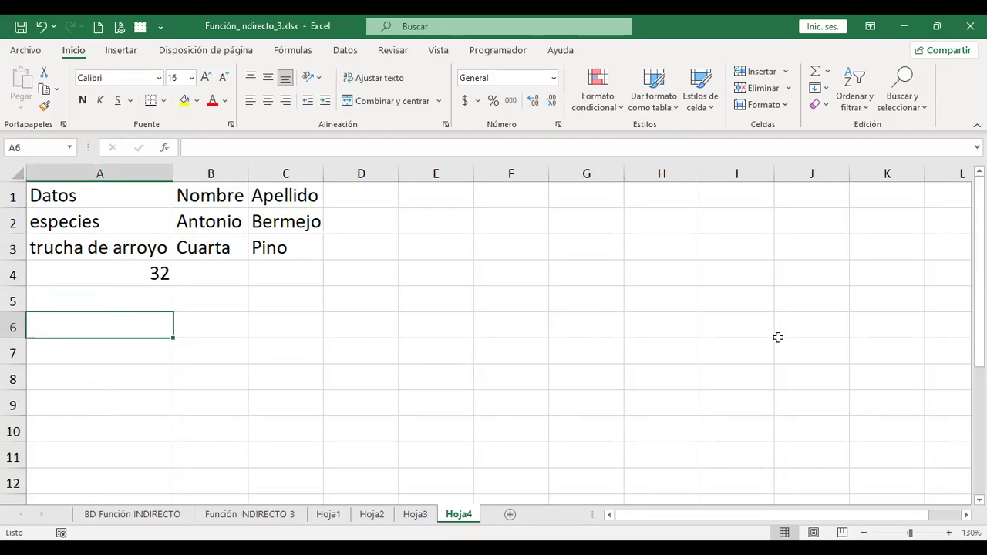
# Autofit the widths of columns B and C to their contents
pyautogui.doubleClick(249, 172)
pyautogui.doubleClick(323, 178)
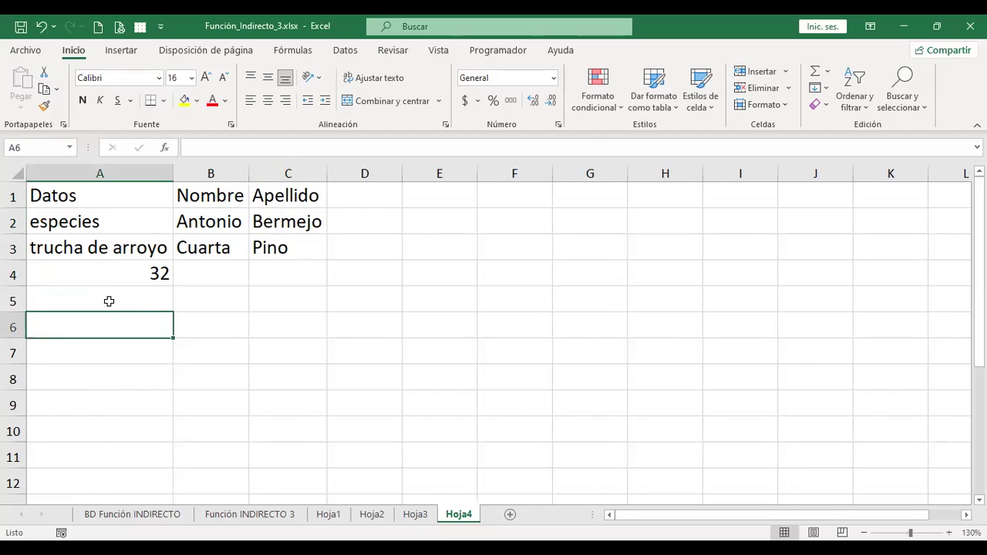
pyautogui.click(108, 301)
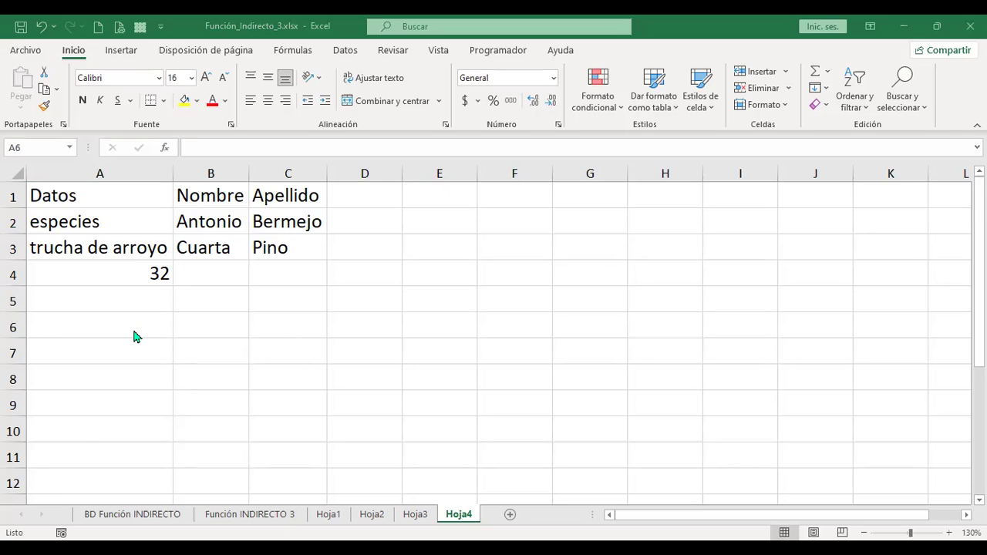
pyautogui.click(133, 333)
# In A6, begin +CONCAT("La densidad de la población de la "; followed by reference A3
pyautogui.write('+cona')
pyautogui.press('BackSpace')
pyautogui.write('ca')
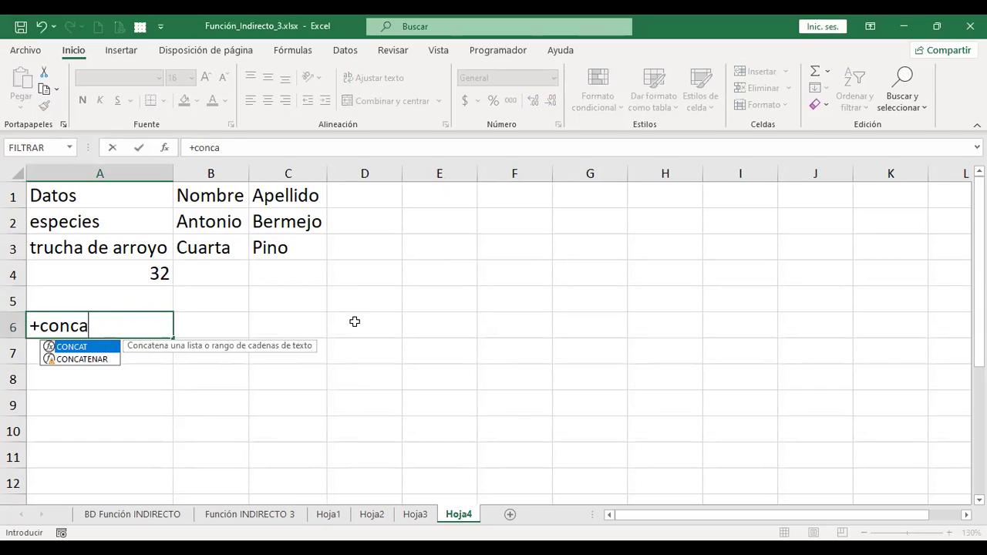
pyautogui.press('Tab')
pyautogui.write('"LA ')
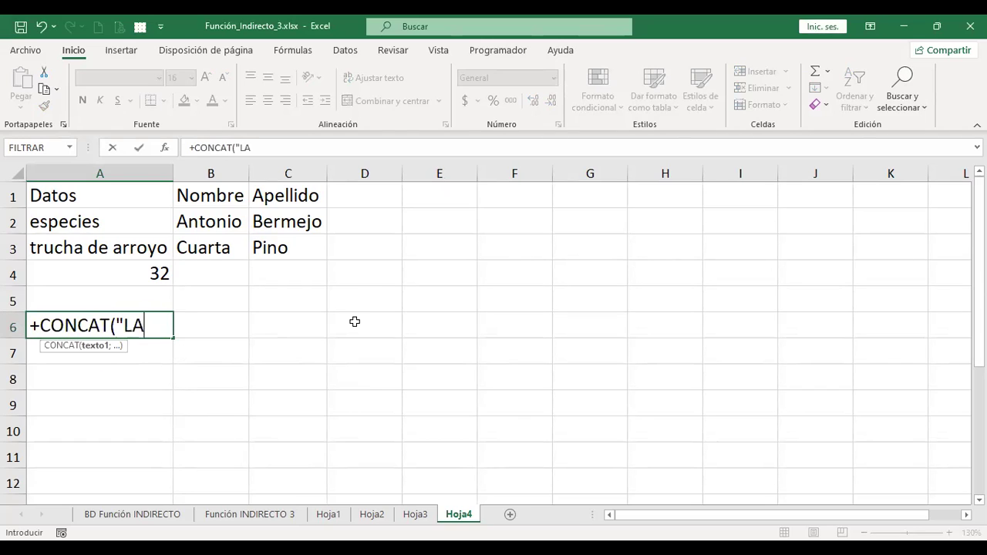
pyautogui.write('dn')
pyautogui.press('BackSpace')
pyautogui.press('BackSpace')
pyautogui.press('BackSpace')
pyautogui.press('BackSpace')
pyautogui.write('a densidad de la ')
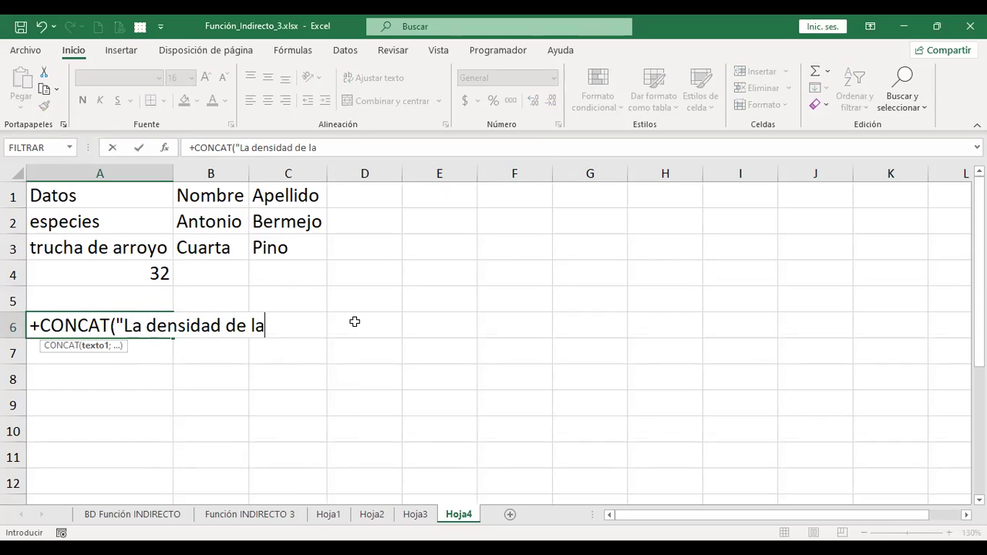
pyautogui.write('población')
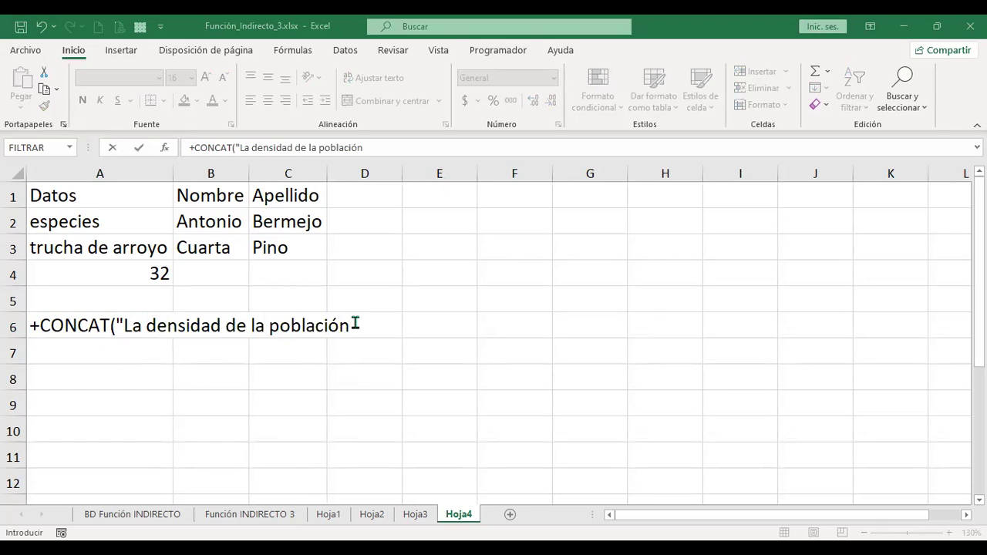
pyautogui.write(' de la')
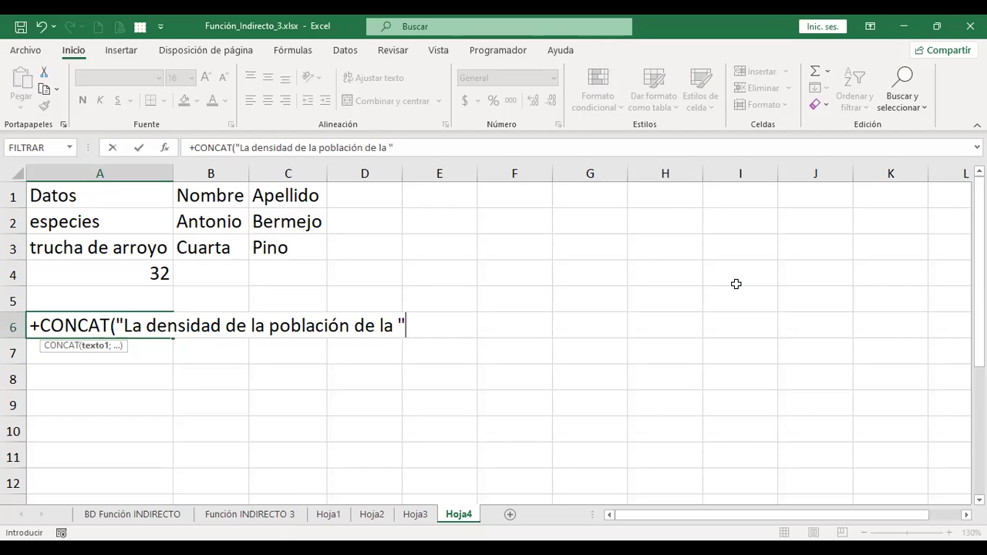
pyautogui.write(';')
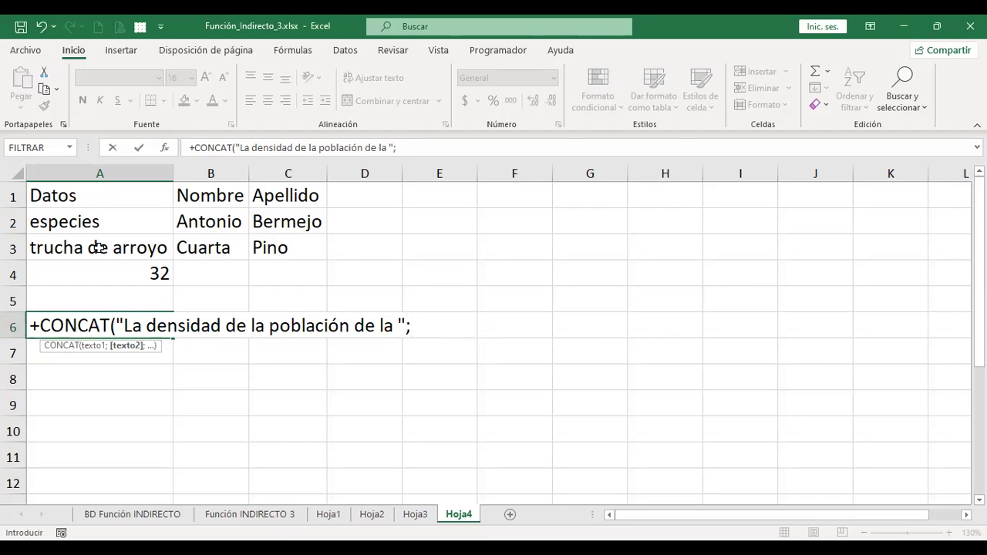
pyautogui.click(99, 247)
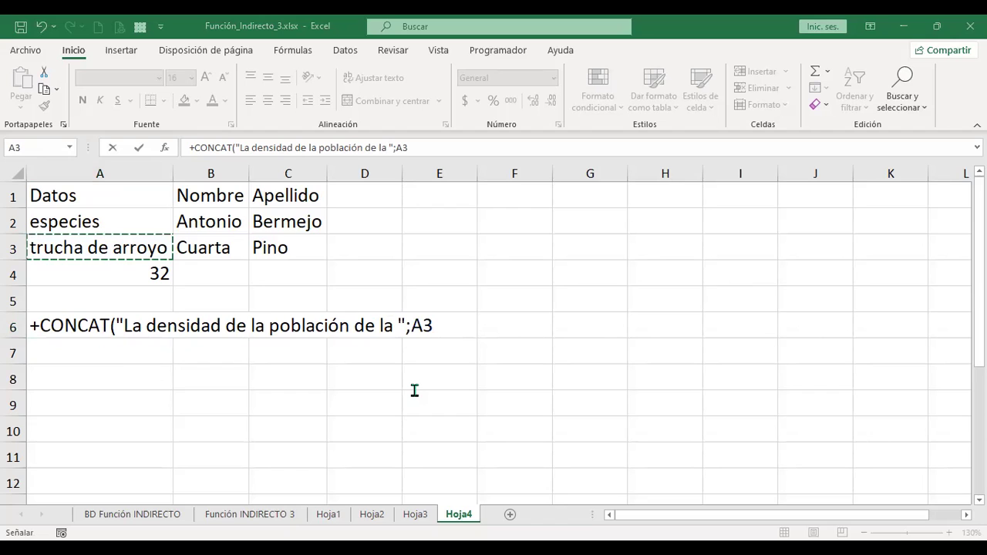
# Add a space, A2, "es ", A4 and "/kilómetro" as the remaining CONCAT arguments
pyautogui.write(';')
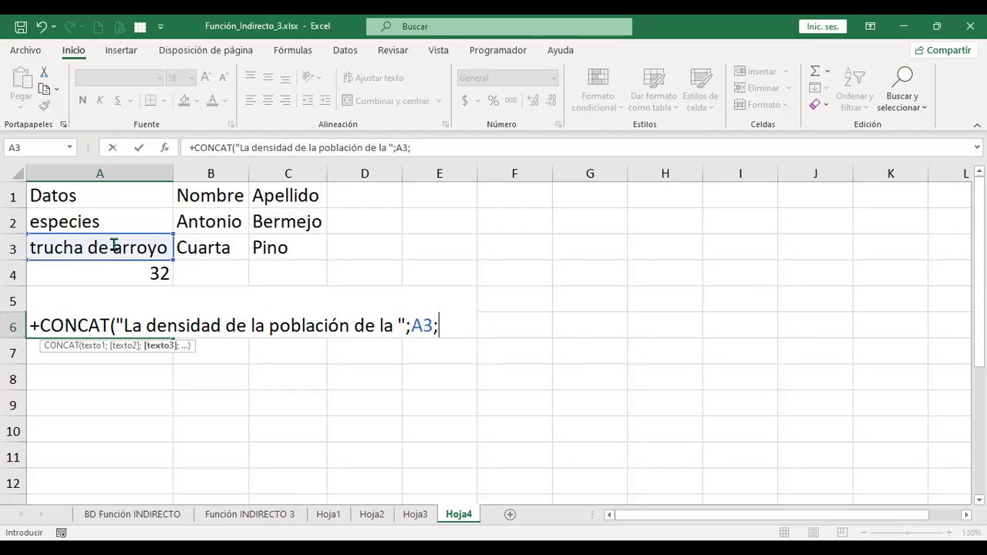
pyautogui.write('" "')
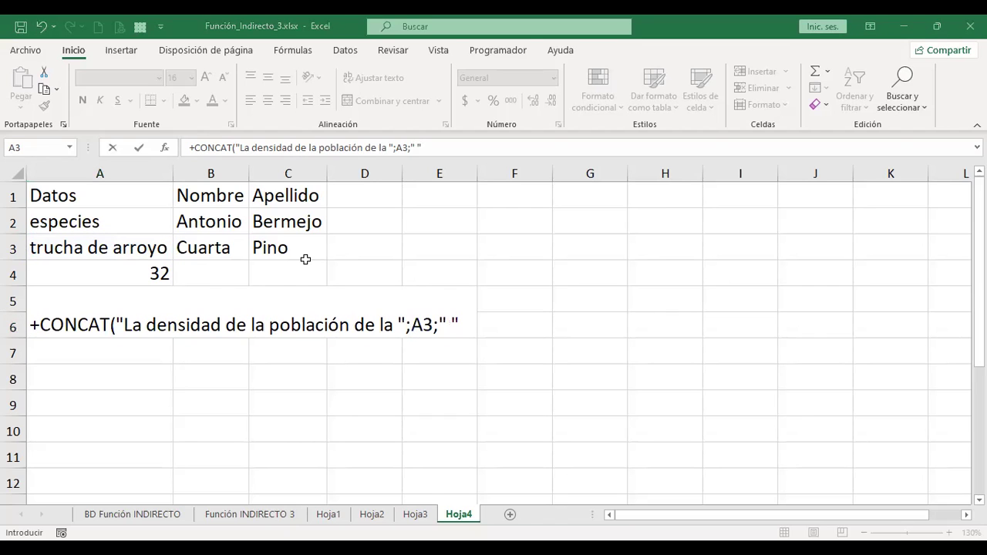
pyautogui.write(';')
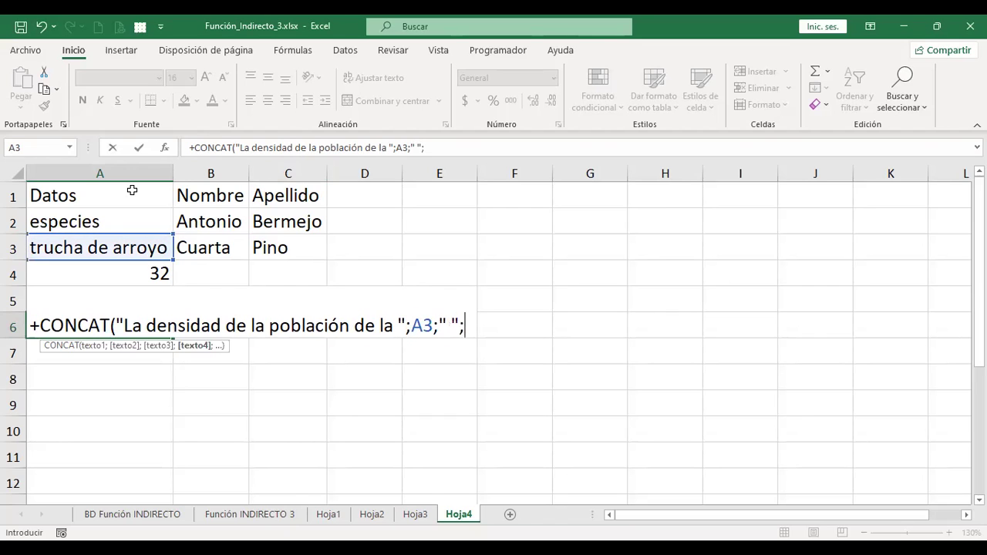
pyautogui.click(100, 228)
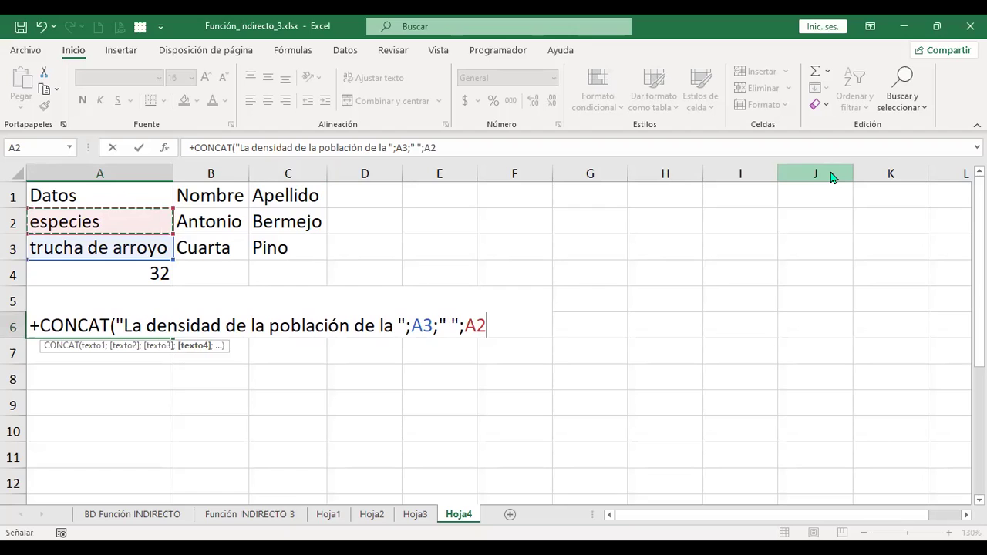
pyautogui.write(';')
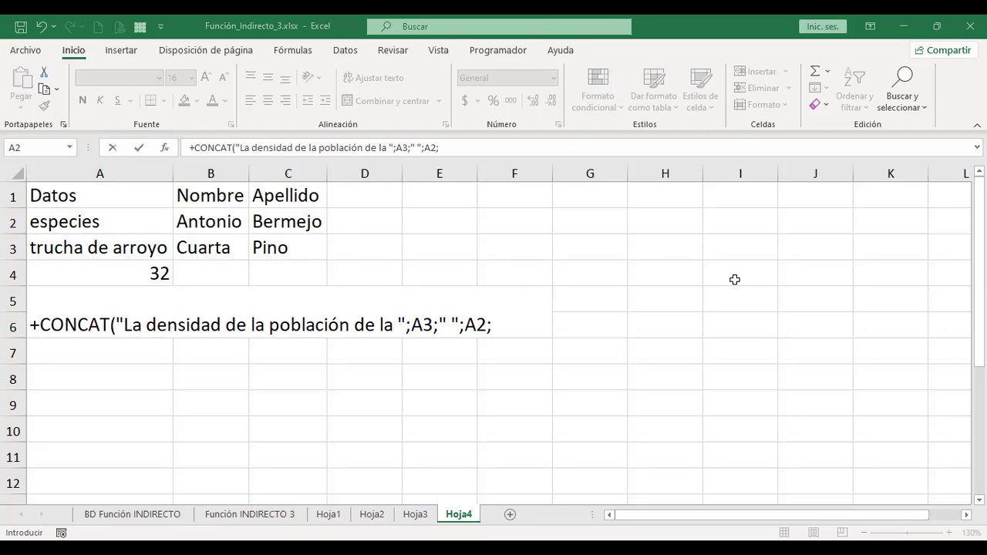
pyautogui.write('"es "')
pyautogui.write(';')
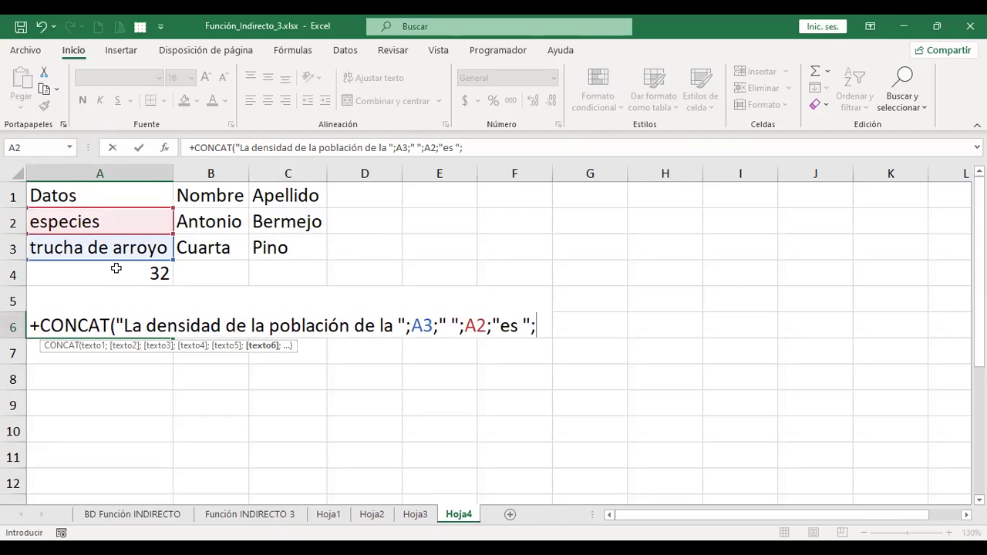
pyautogui.click(115, 273)
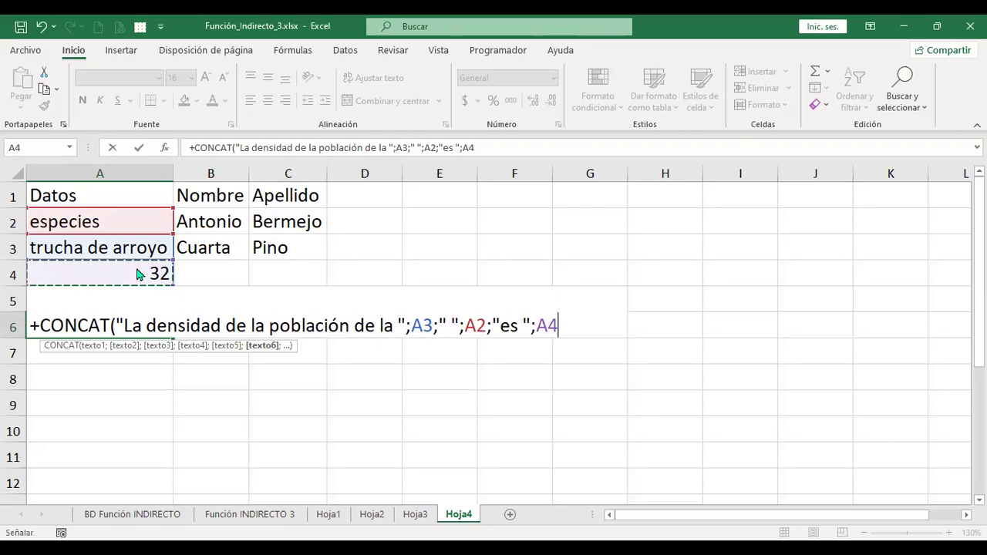
pyautogui.press('Return')
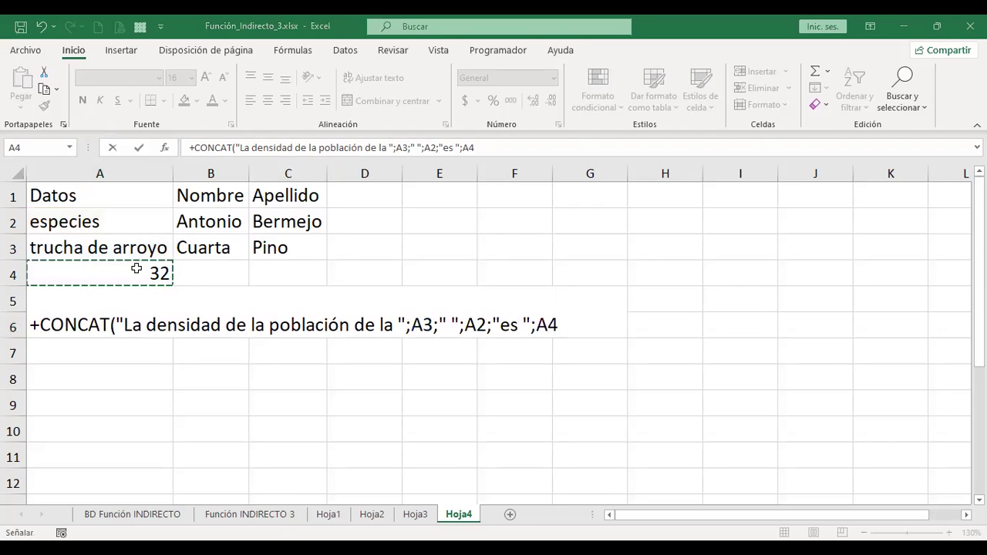
pyautogui.write(';"')
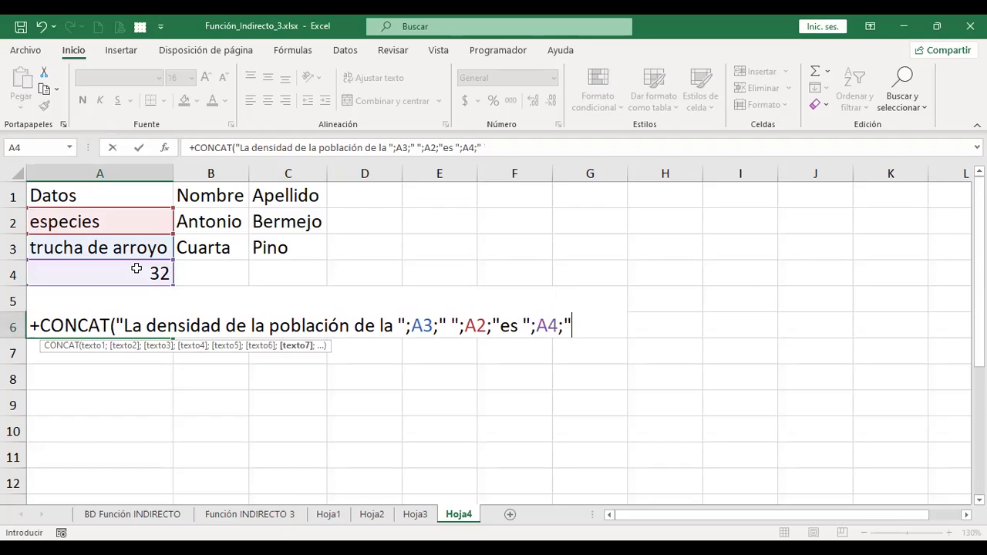
pyautogui.press('Return')
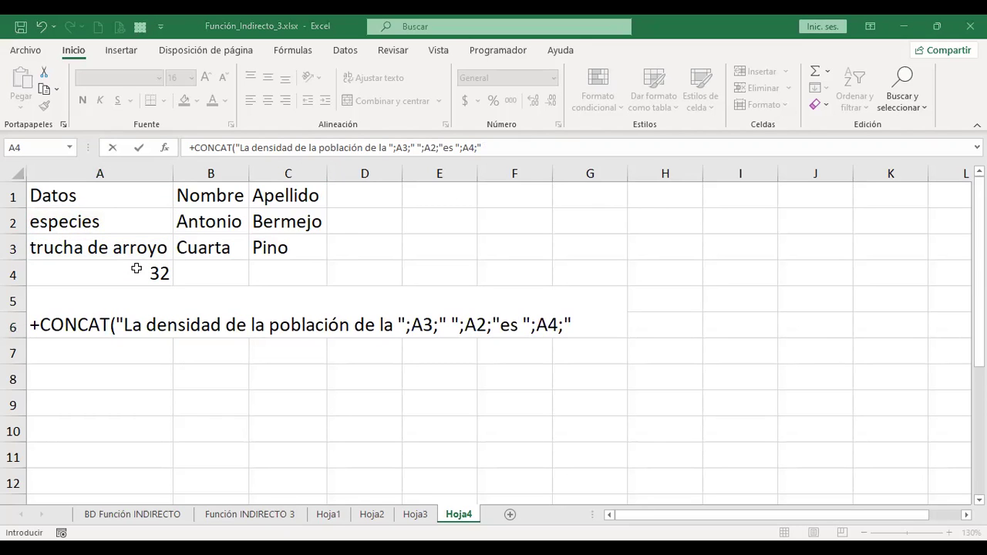
pyautogui.write('/kilómetro')
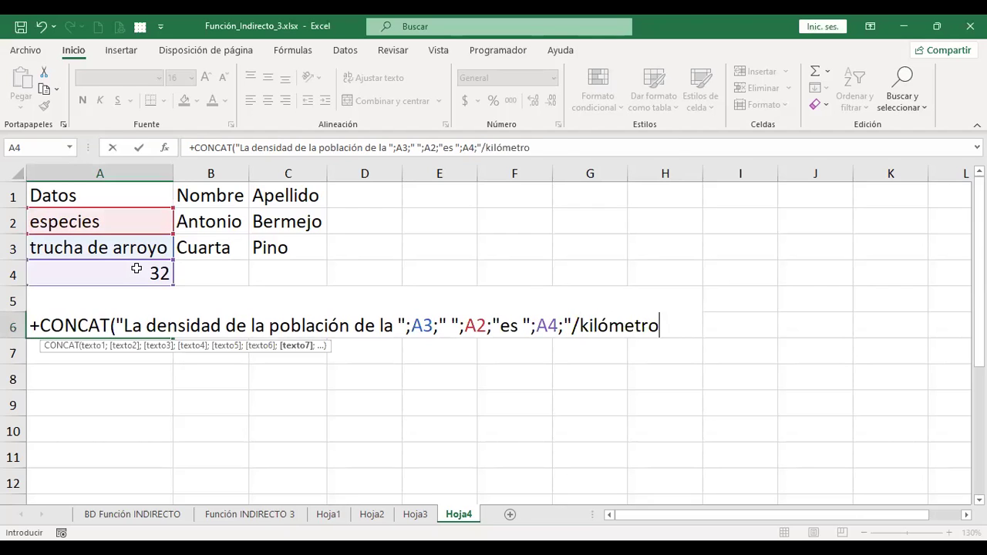
pyautogui.write('")')
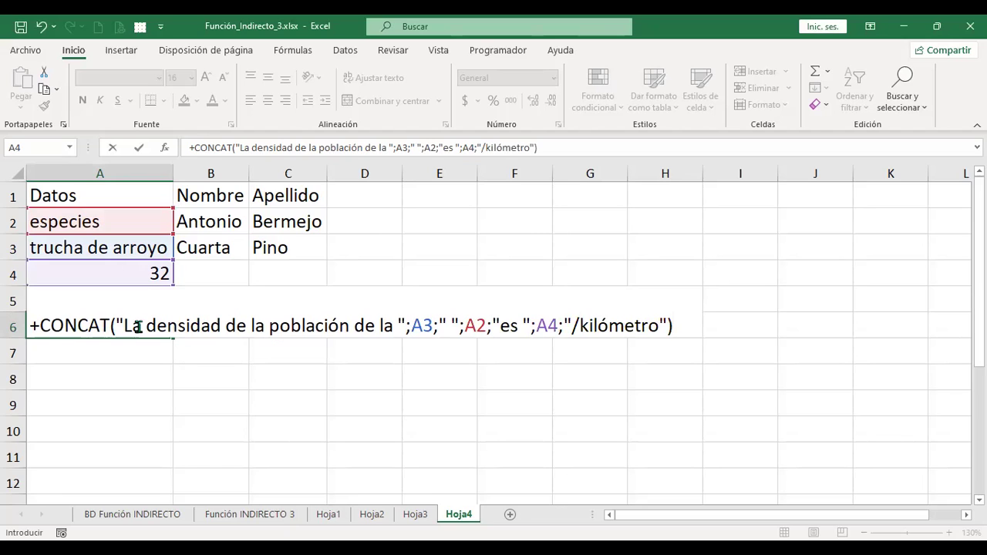
# Review the A6 CONCAT arguments and commit the formula showing the 32/kilómetro sentence
pyautogui.moveTo(124, 326); pyautogui.dragTo(393, 327)
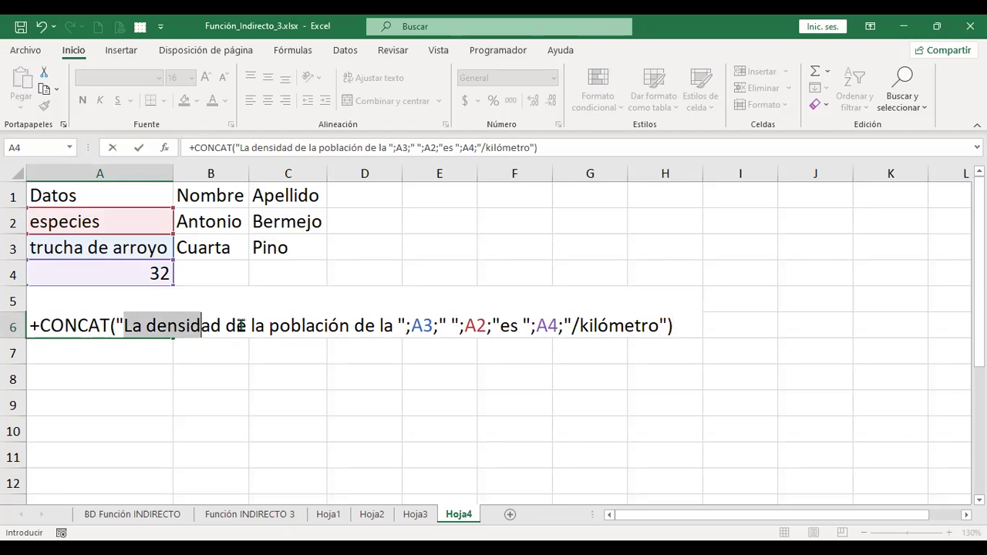
pyautogui.click(423, 326)
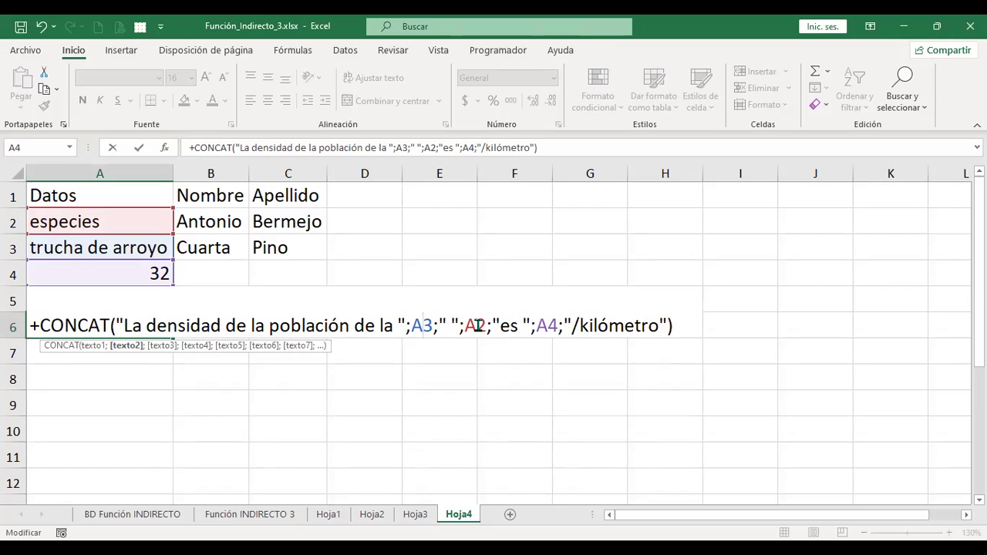
pyautogui.click(477, 325)
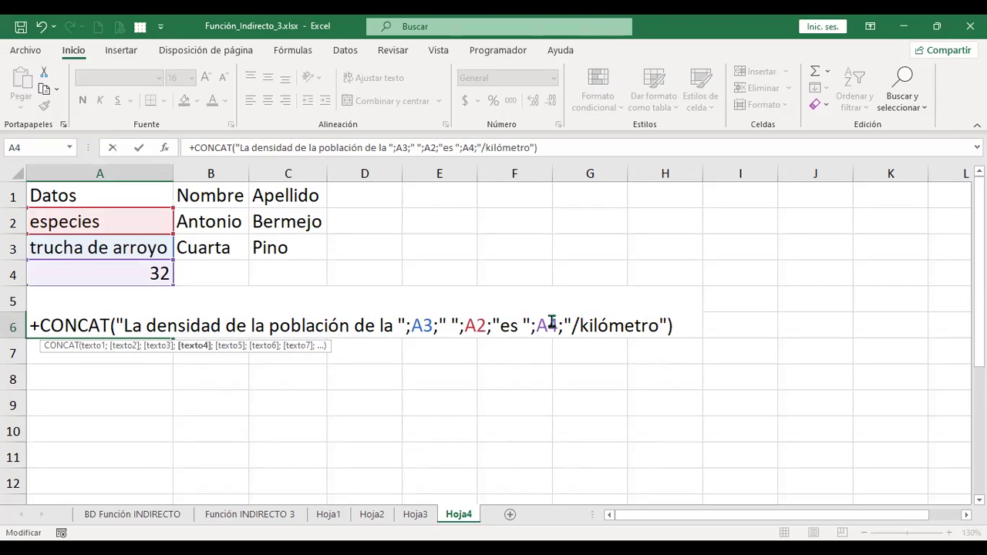
pyautogui.press('Escape')
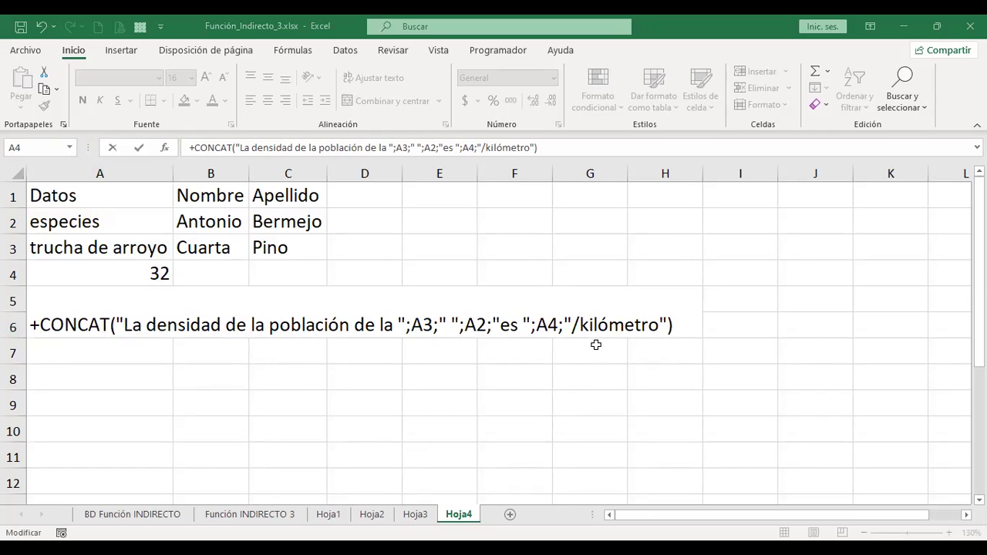
pyautogui.press('F2')
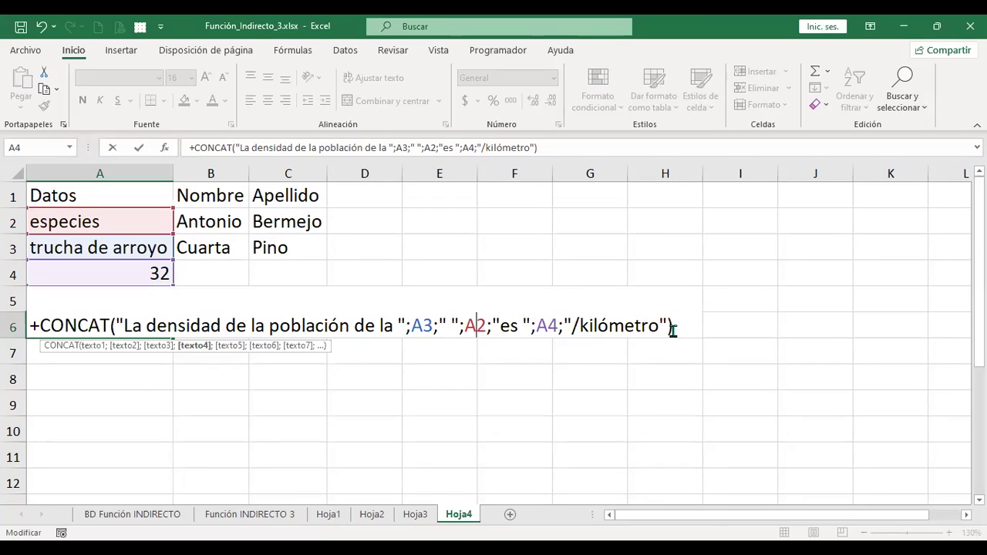
pyautogui.press('Return')
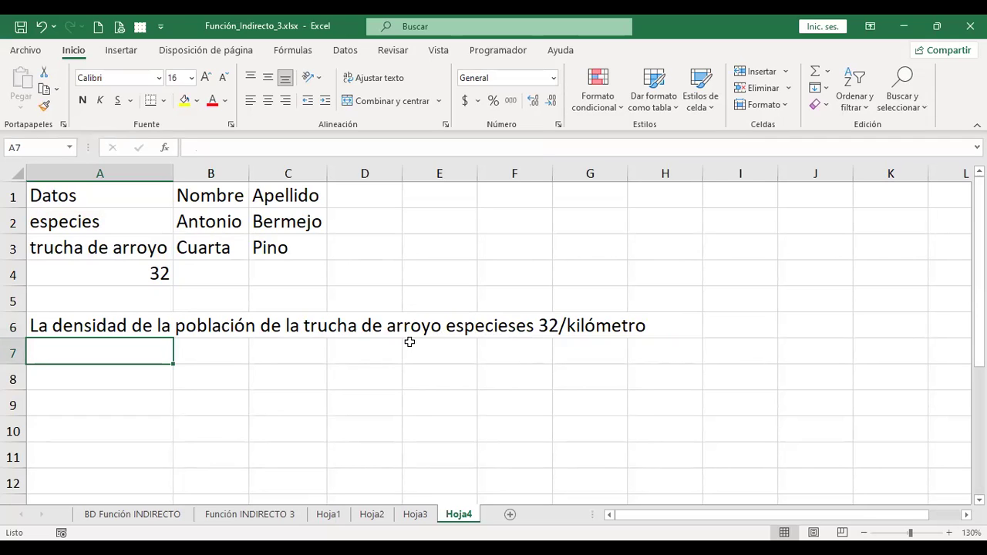
# Select A6 and put its CONCAT formula into edit mode
pyautogui.click(130, 321)
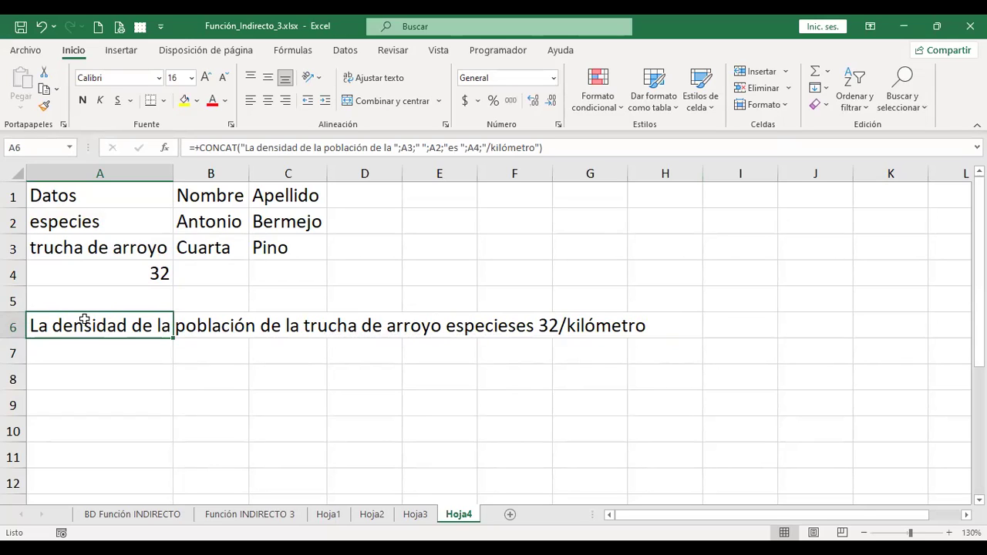
pyautogui.press('F2')
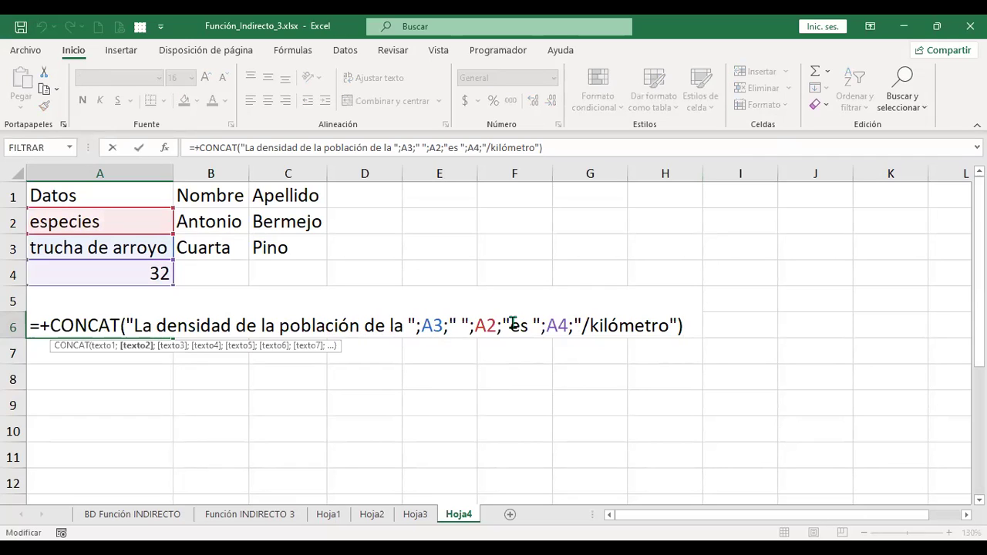
# In the A6 CONCAT formula, swap the A3 and A2 references and add a space before 'es'
pyautogui.press('Delete')
pyautogui.write('2')
pyautogui.press('Right')
pyautogui.press('Right')
pyautogui.press('Right')
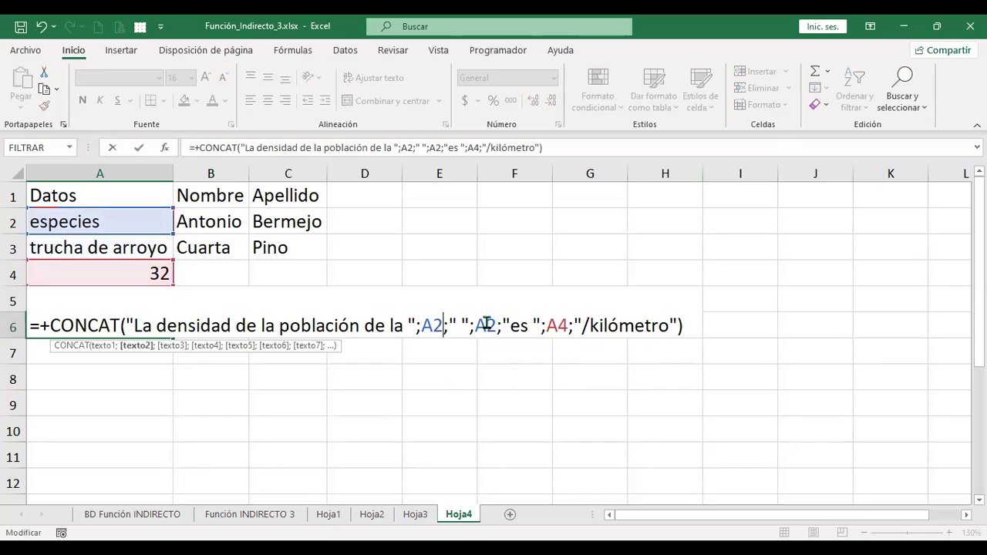
pyautogui.press('BackSpace')
pyautogui.write('3')
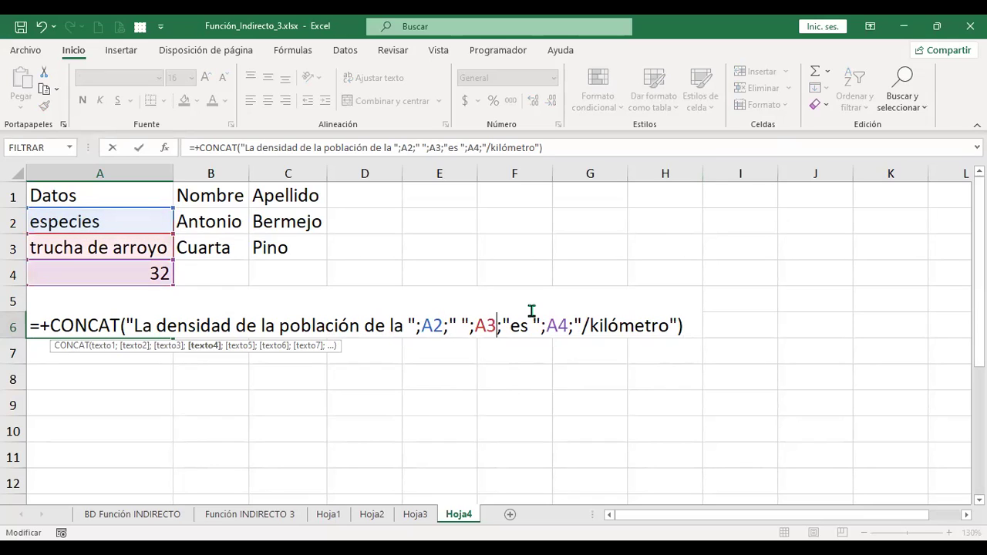
pyautogui.press('Right')
pyautogui.press('Right')
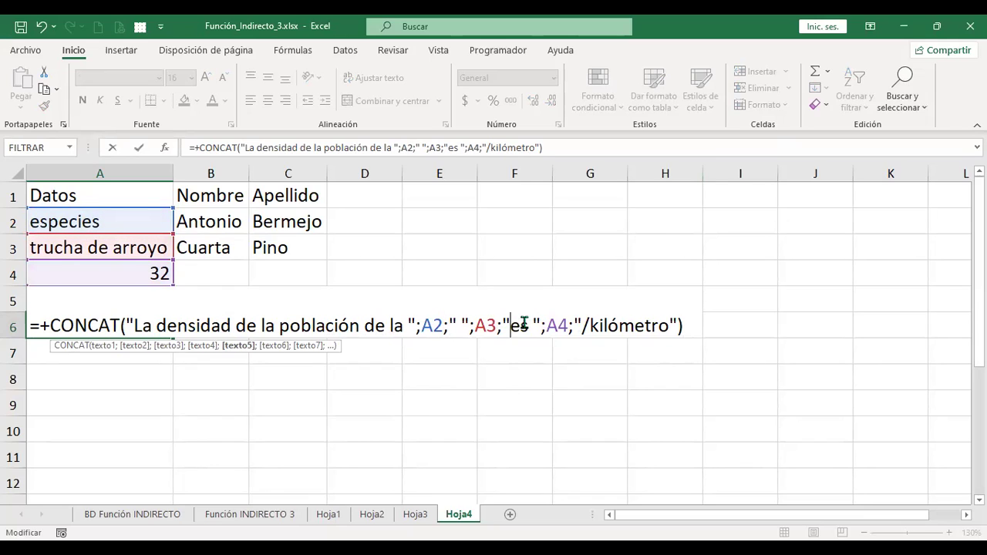
pyautogui.press('Return')
pyautogui.press('Up')
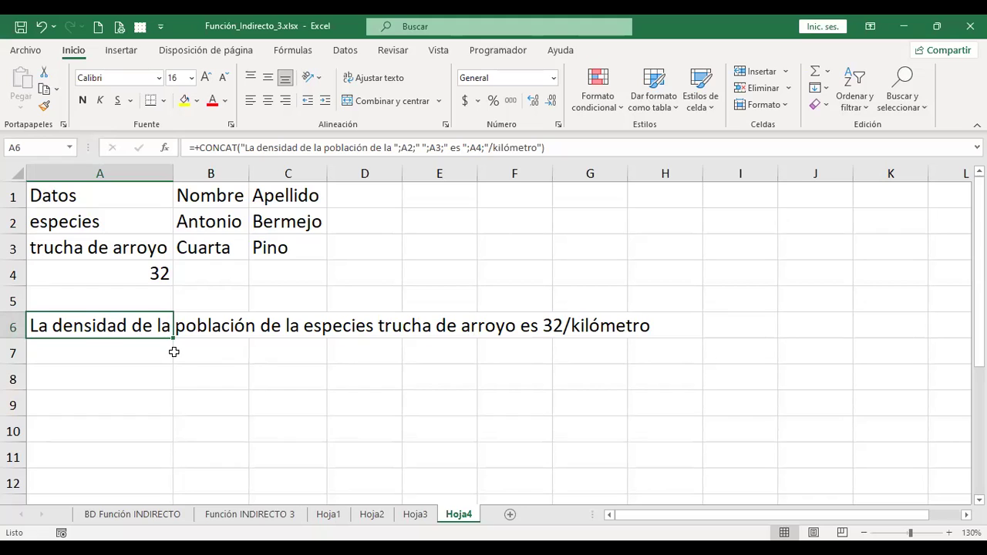
# Re-check the spacing in the A6 formula and keep it unchanged
pyautogui.press('F2')
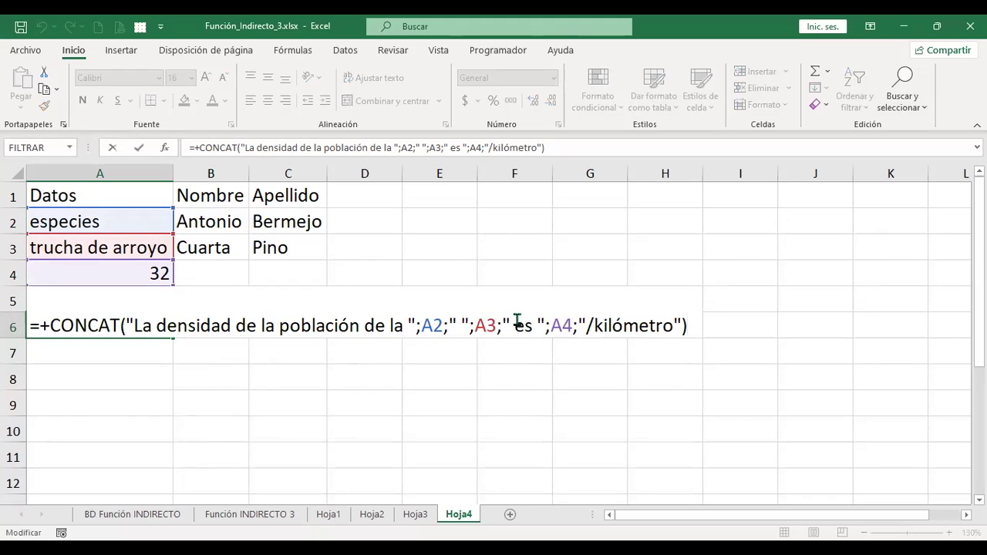
pyautogui.press('Left')
pyautogui.press('Left')
pyautogui.press('Left')
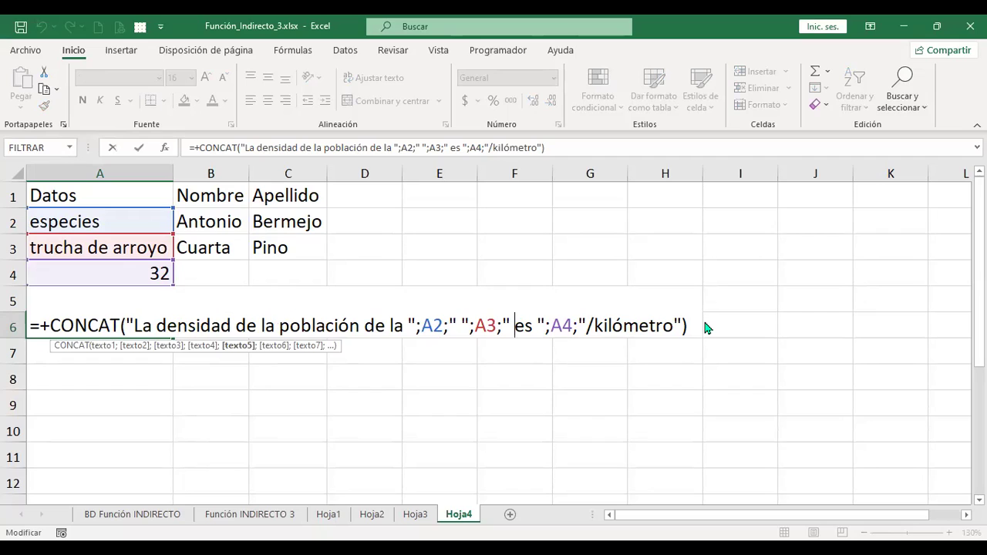
pyautogui.press('Return')
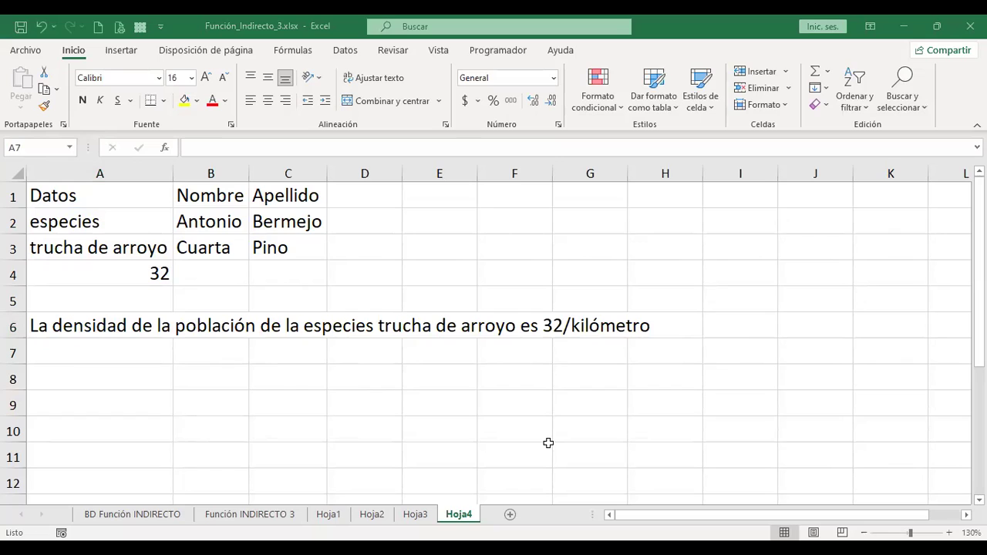
pyautogui.click(507, 353)
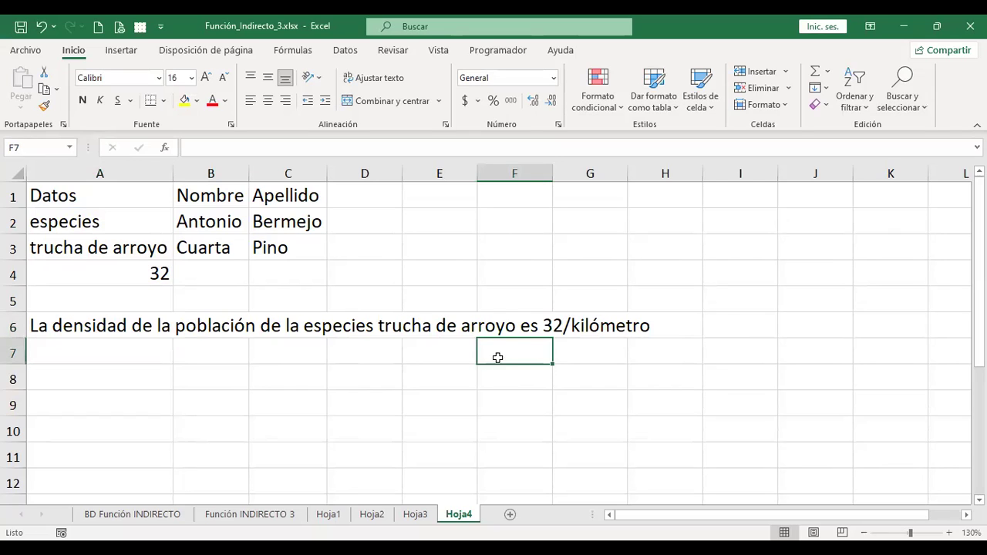
pyautogui.click(134, 351)
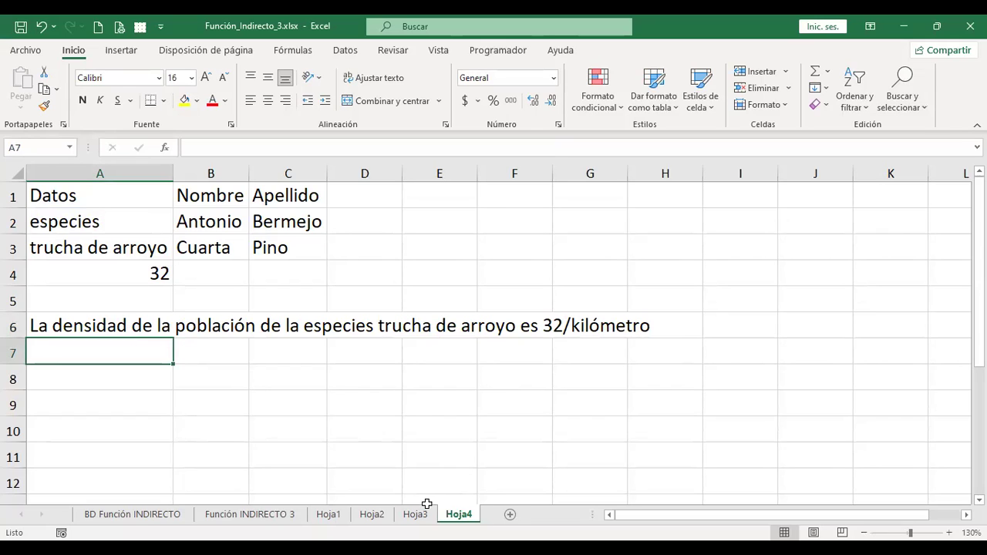
# Go via the BD Función INDIRECTO sheet to the Función INDIRECTO 3 sheet
pyautogui.click(155, 513)
pyautogui.click(765, 274)
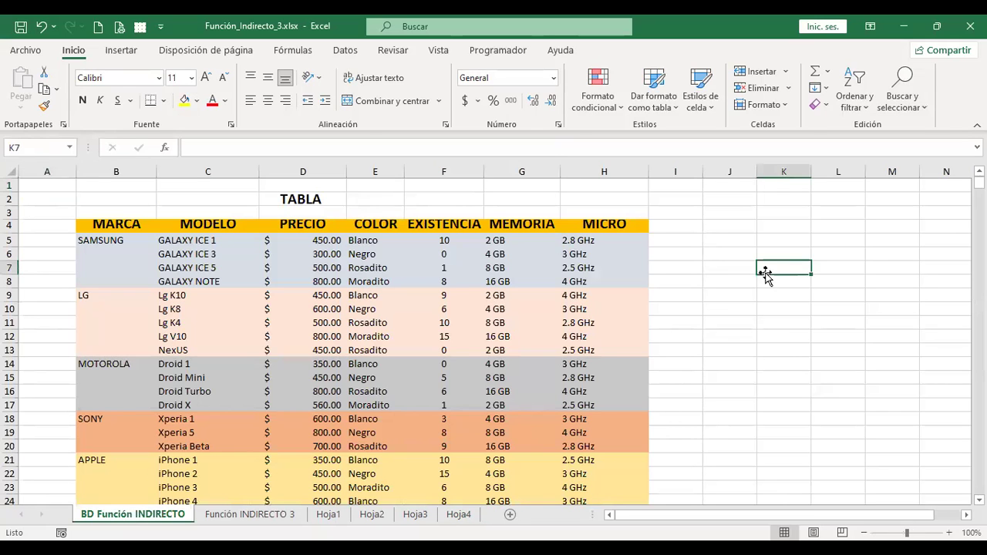
pyautogui.click(243, 517)
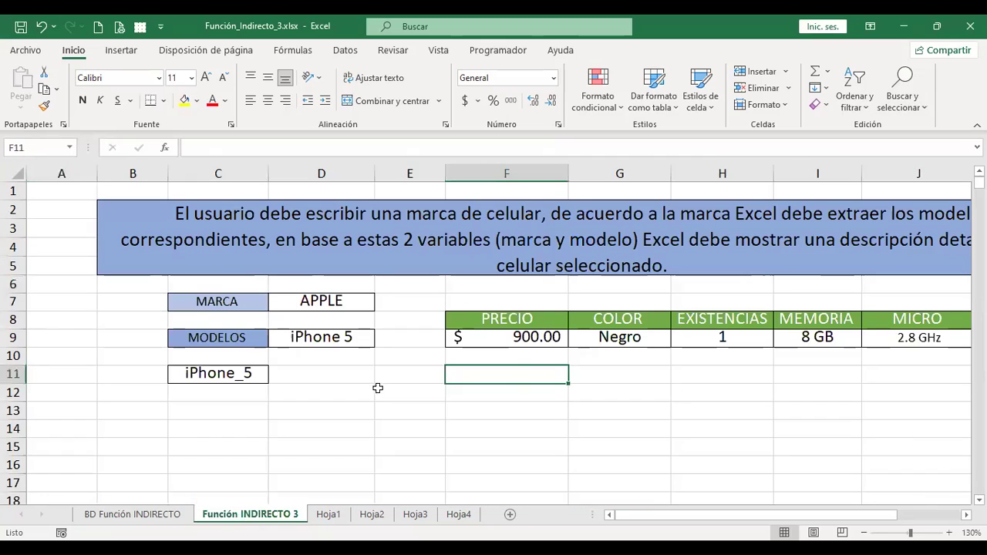